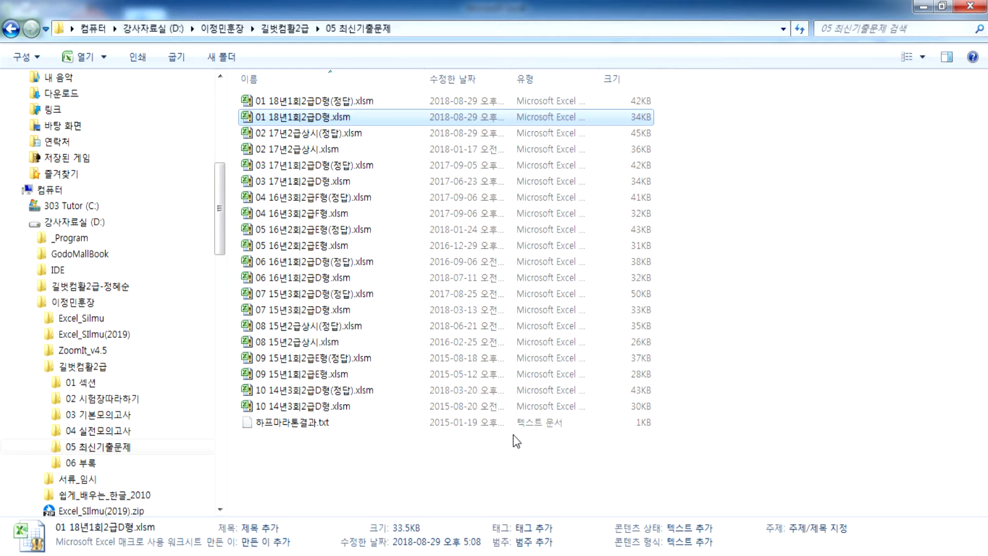
Step: Open the password-protected 01 18년1회2급D형.xlsm workbook and maximize its window
double_click(313, 119)
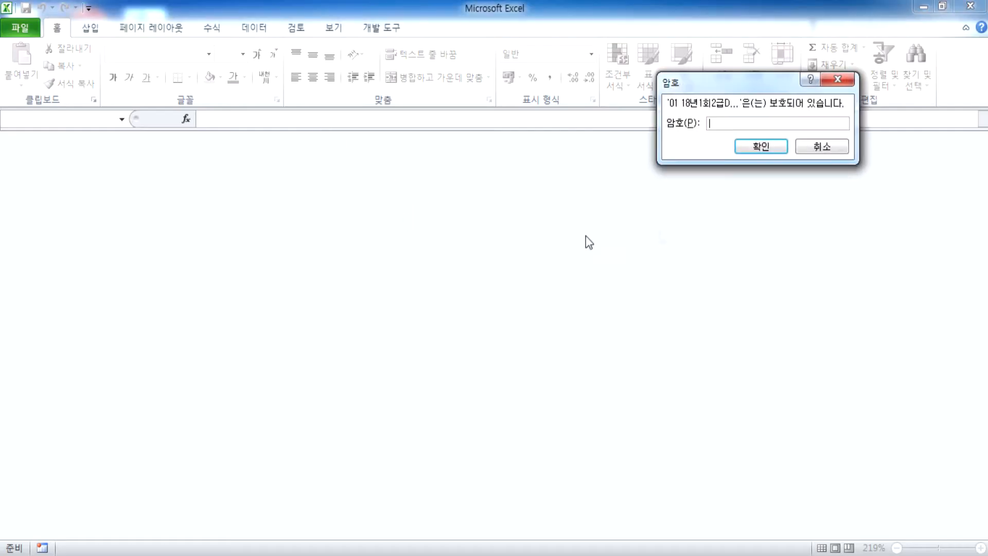
type("123456")
key("Return")
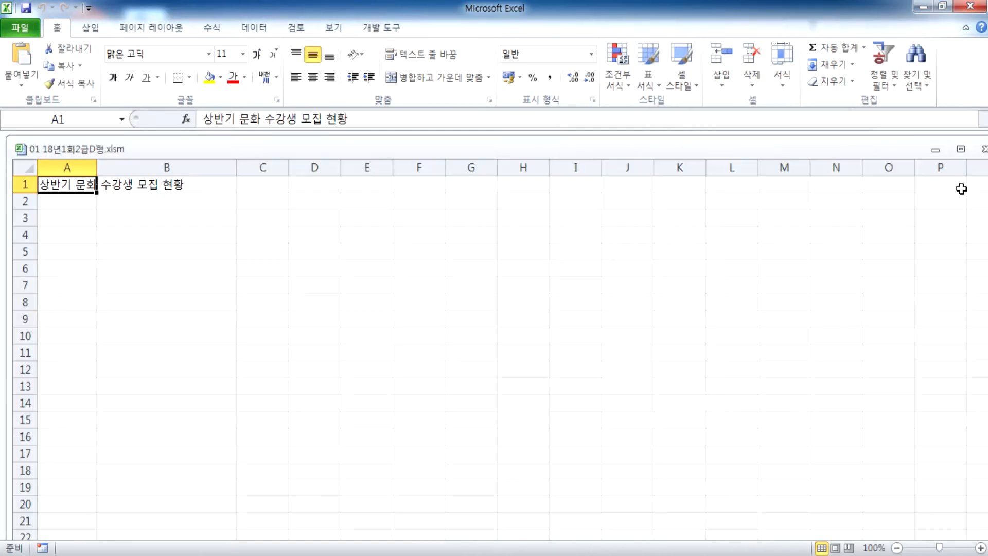
double_click(697, 150)
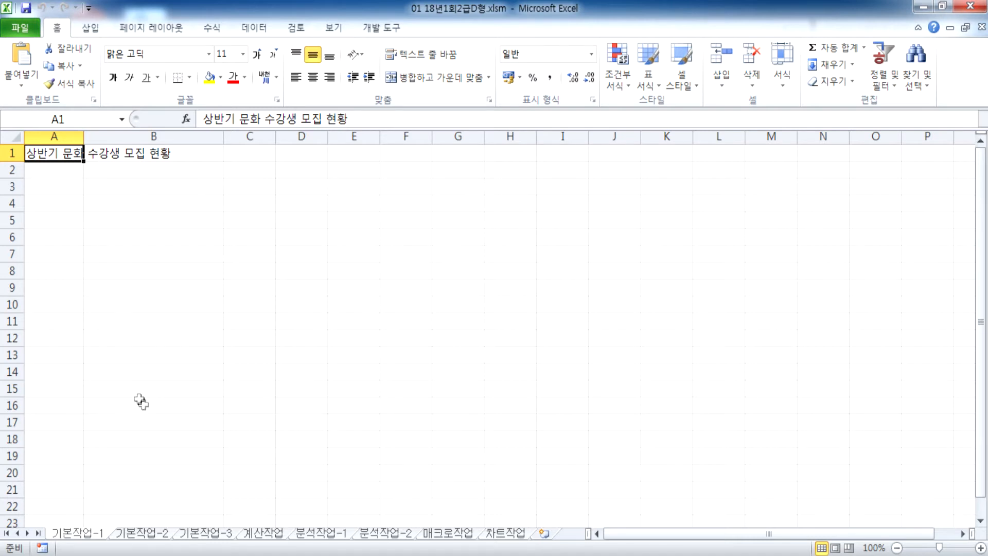
Step: Launch Notepad and write the note '암호는 문제지가 팝업되면 입력하면 끝.'
key("super")
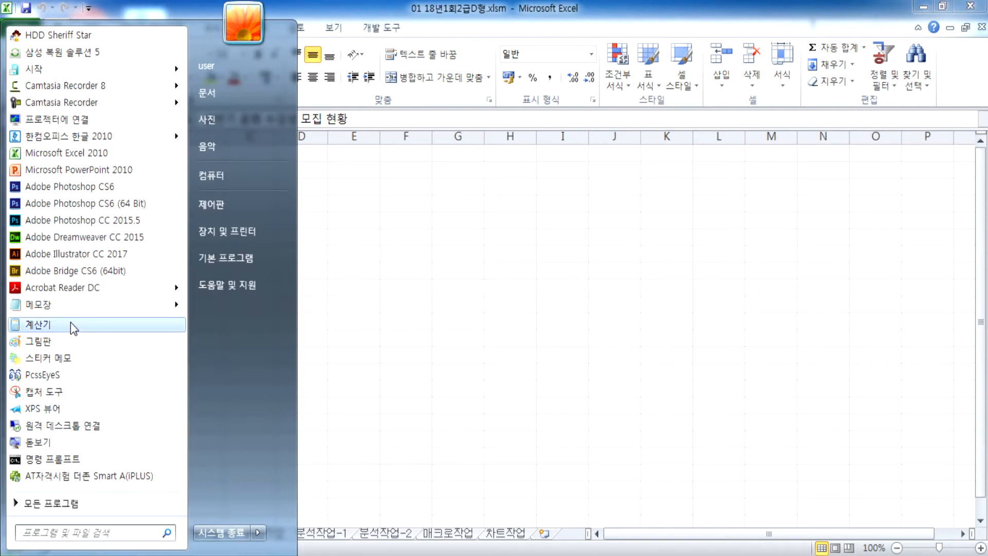
left_click(73, 304)
type("암호는 ")
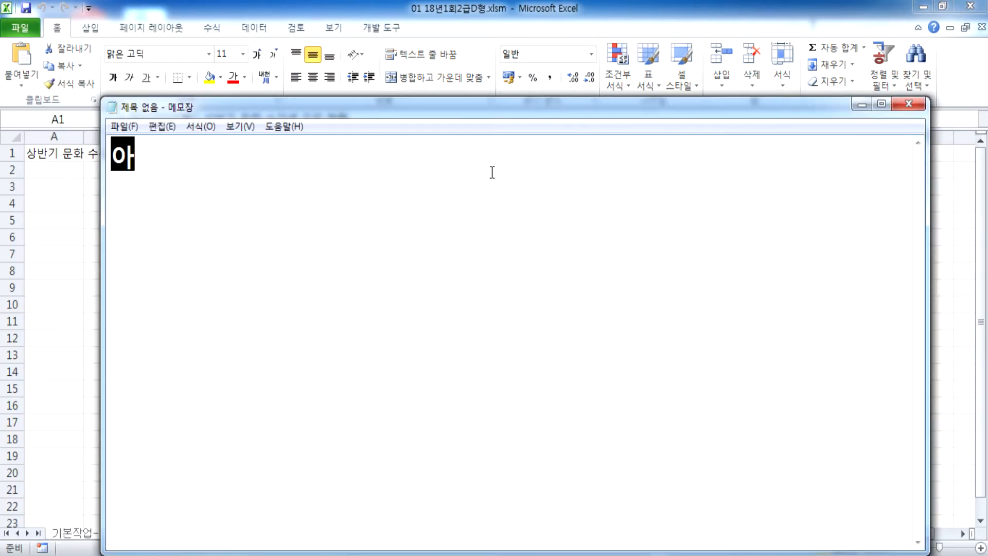
type("문")
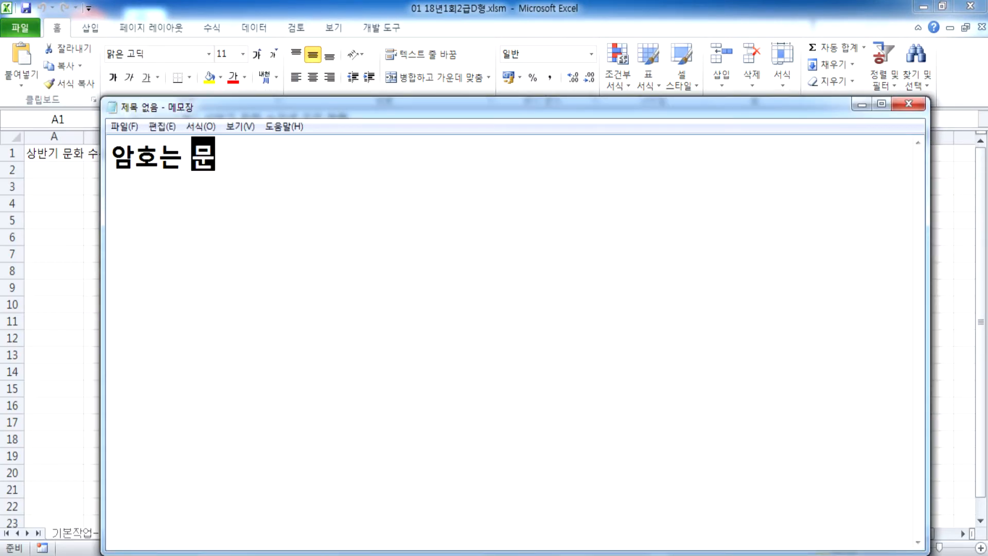
type("젯지가 판어")
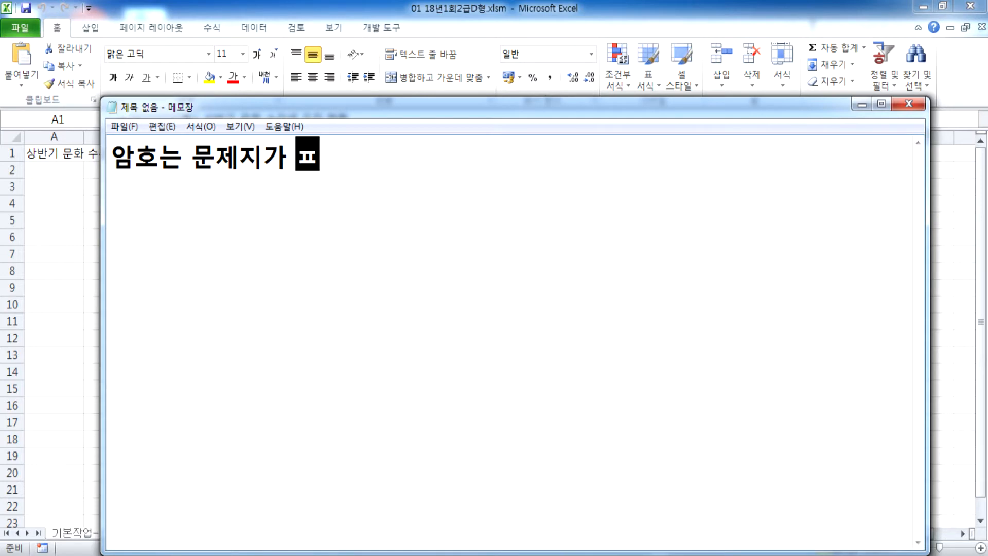
key("BackSpace")
key("BackSpace")
key("BackSpace")
type("팝업되며ㄴ 입력하면")
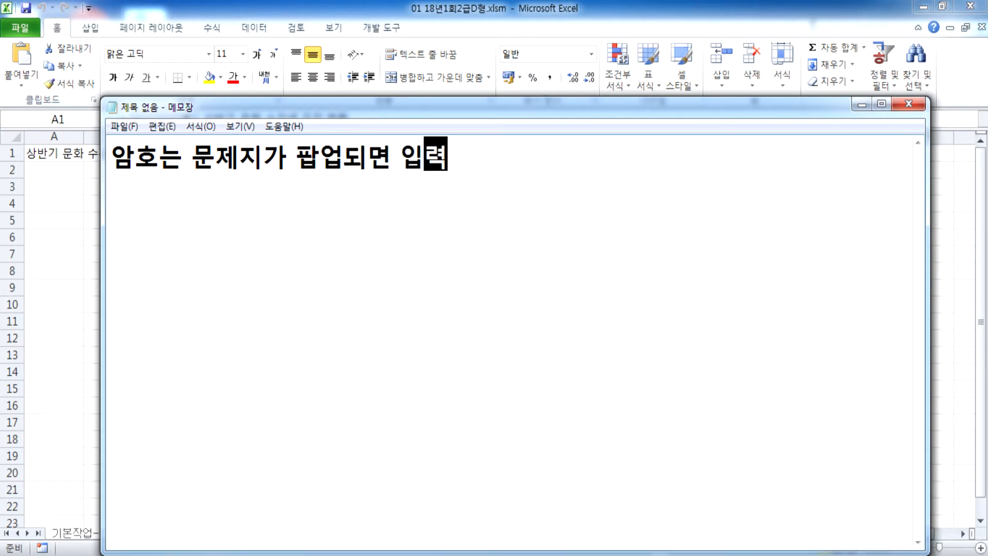
type(" 끝.")
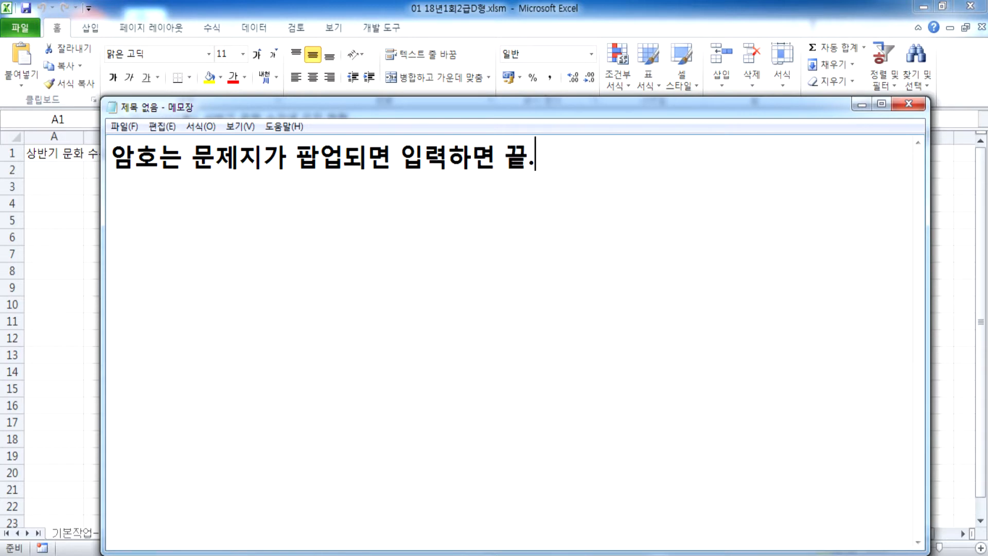
key("Return")
Step: Add the second note '자동으로 저장되고, 자동으로 답안이 전송이 됨'
left_click_drag(442, 106, 482, 79)
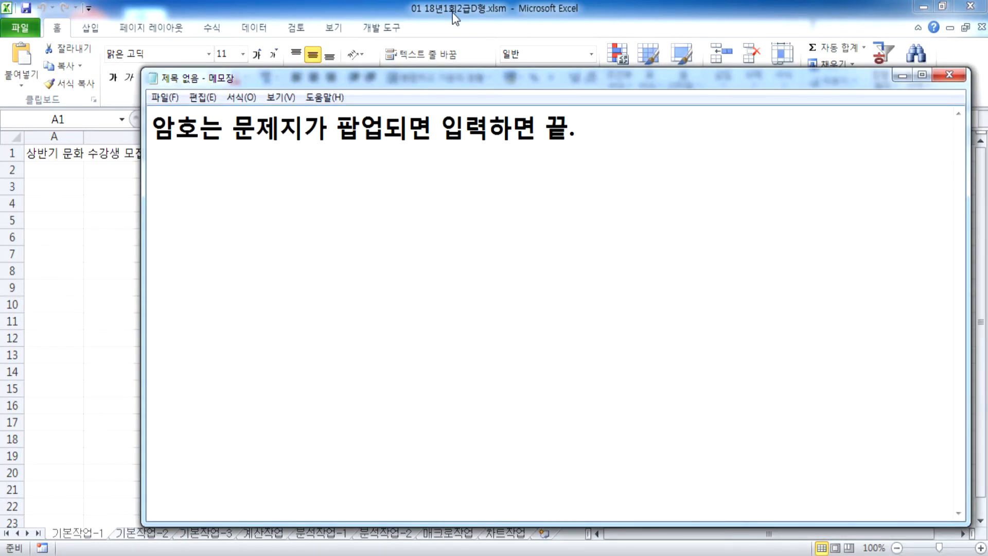
left_click(451, 11)
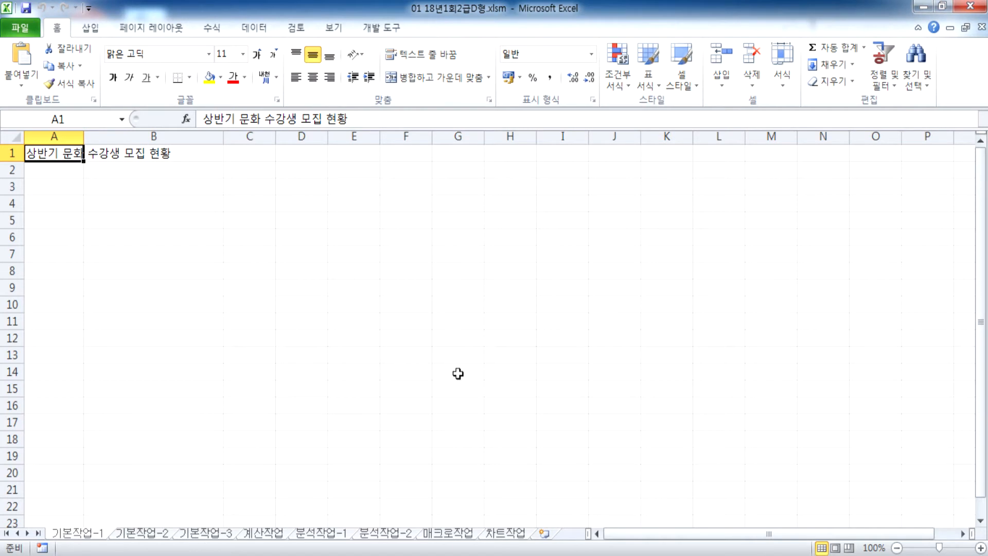
key("alt+Tab")
type("자")
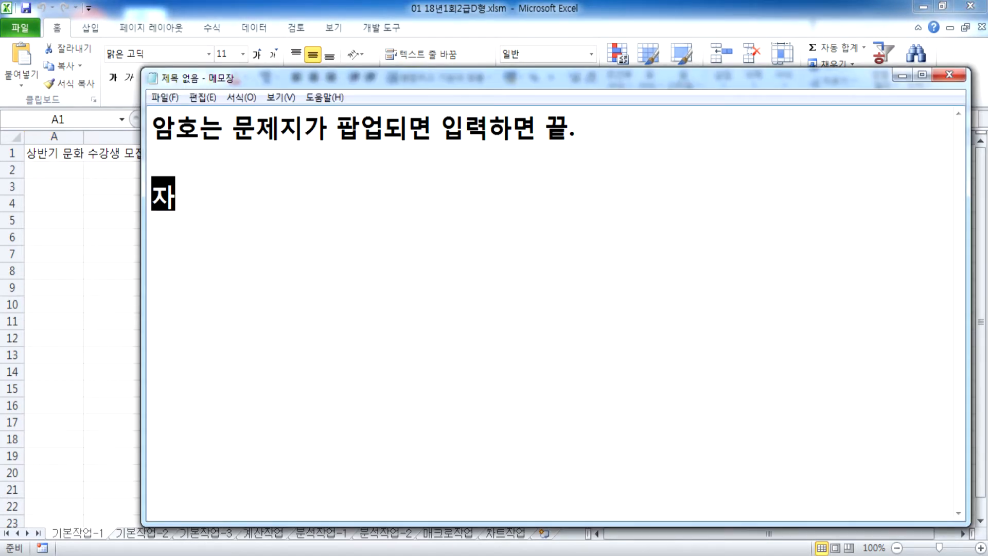
type("동을로 저장")
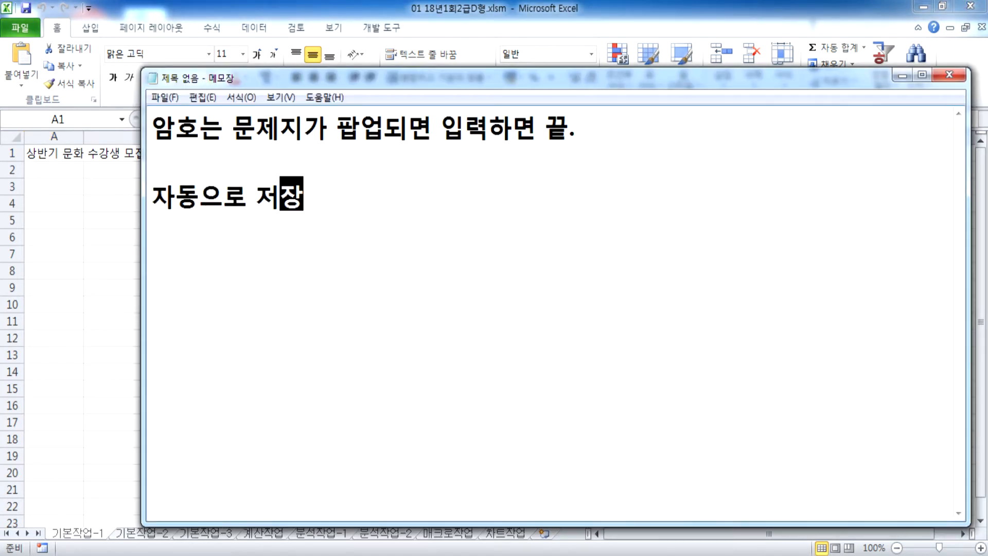
type("되고, 자동으")
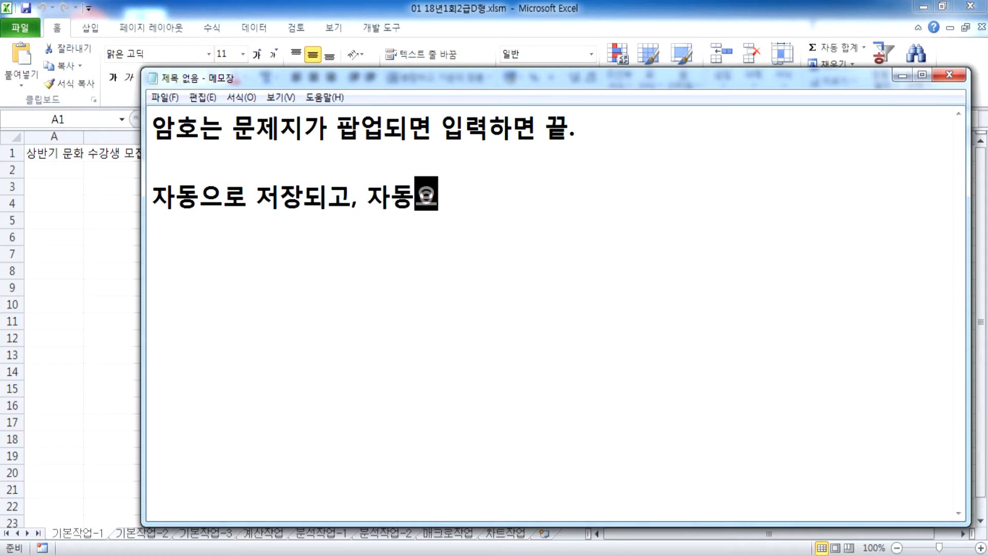
type("로 다ㅂ안이 전송")
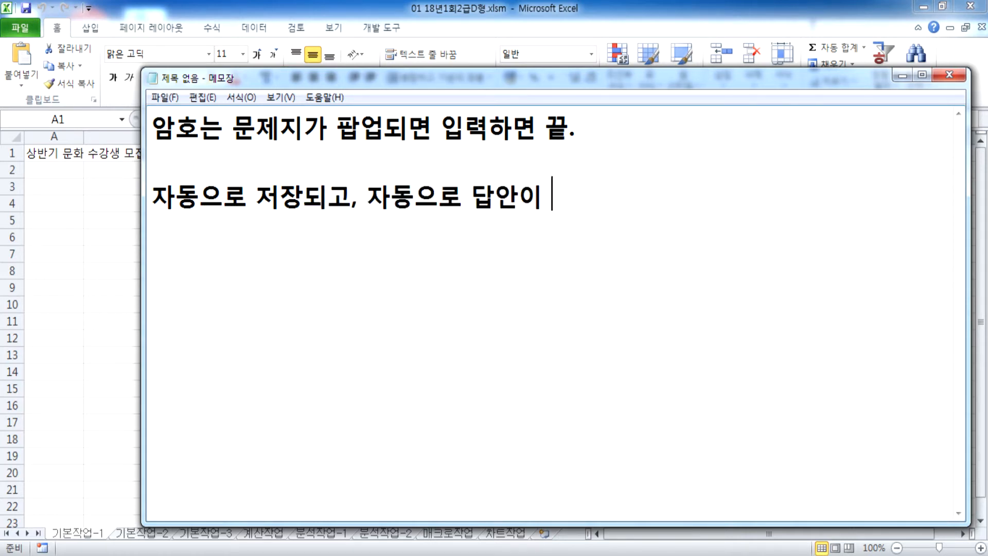
type("이 됨")
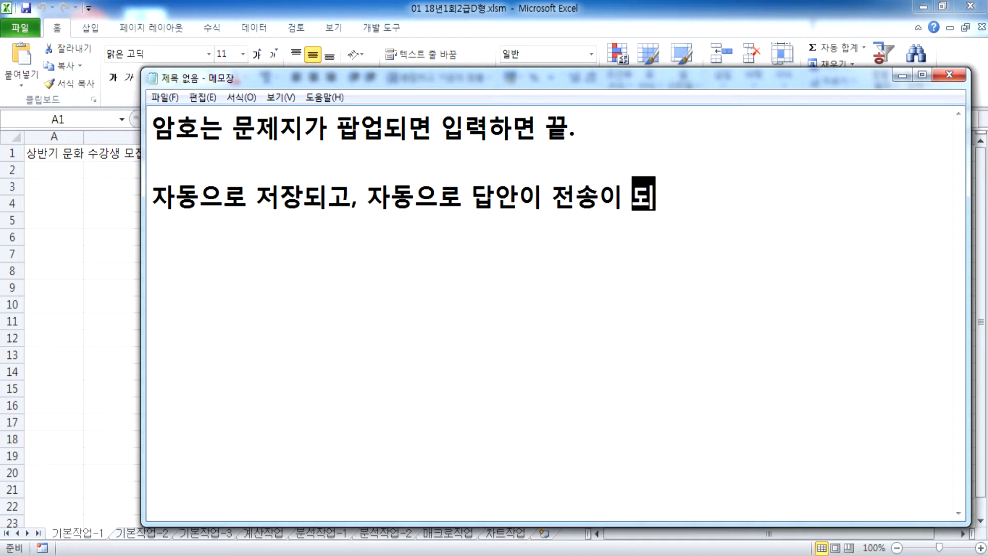
key("Return")
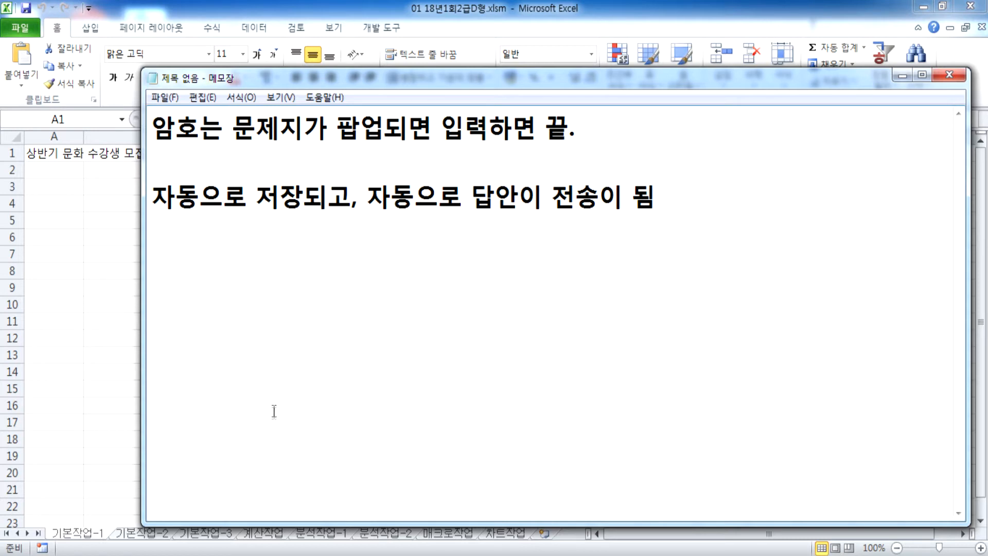
Step: Return to Excel, open the Data tab's text-file import, then cancel it
key("alt+Tab")
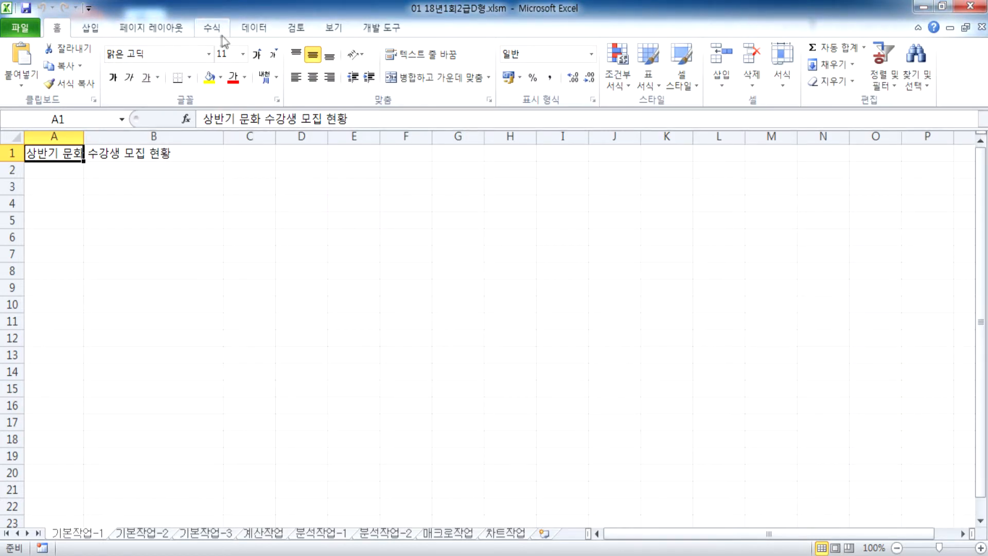
left_click(254, 28)
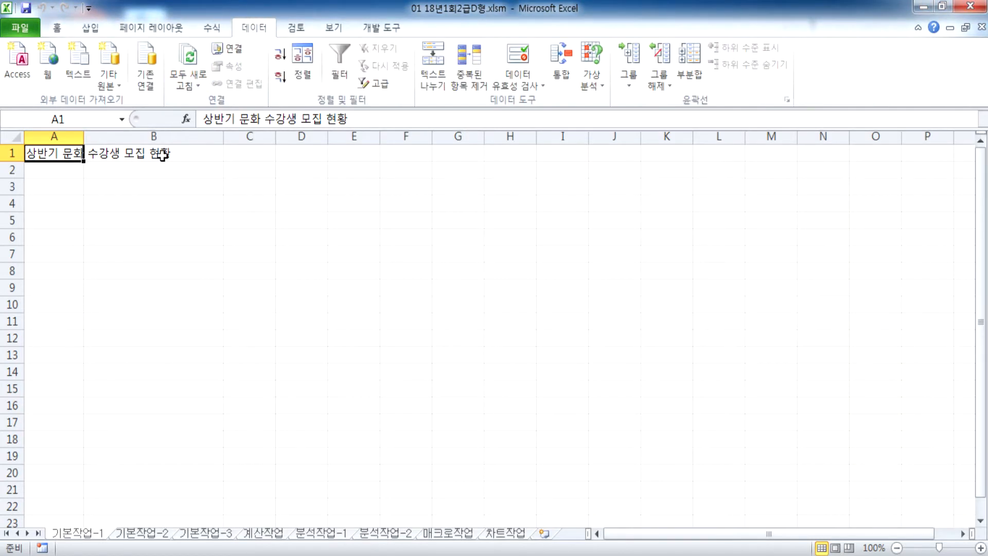
left_click(80, 64)
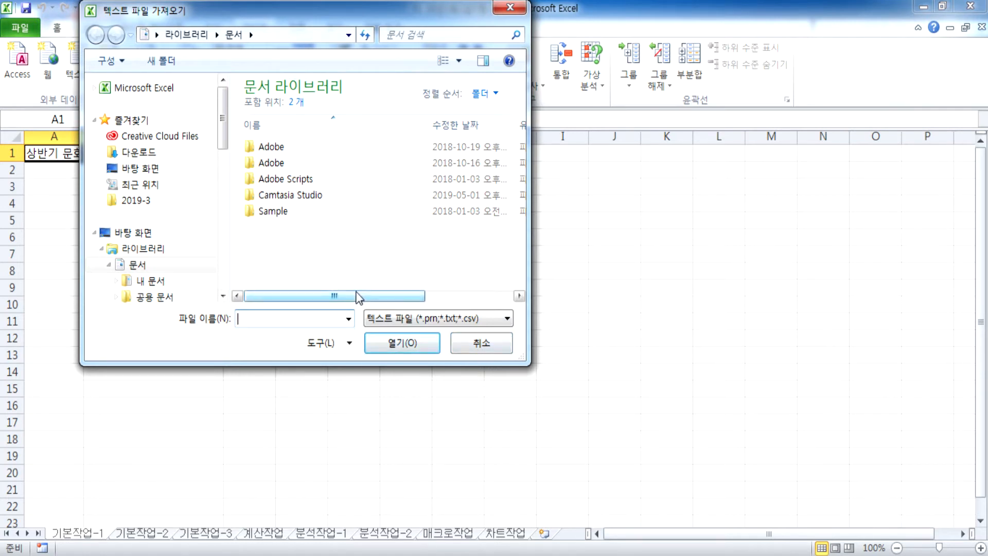
left_click(469, 344)
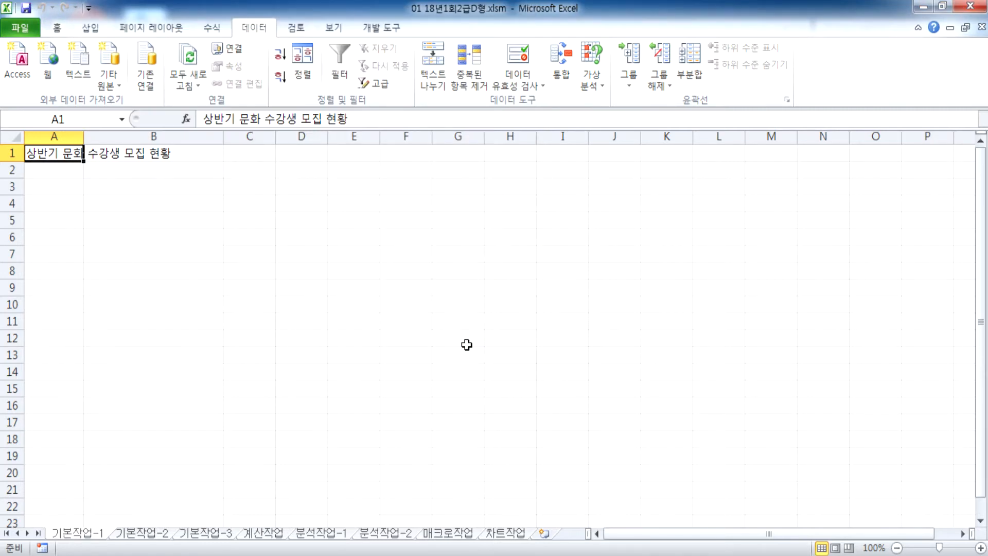
Step: Reopen the text import and browse the C drive's OA folder
left_click(78, 62)
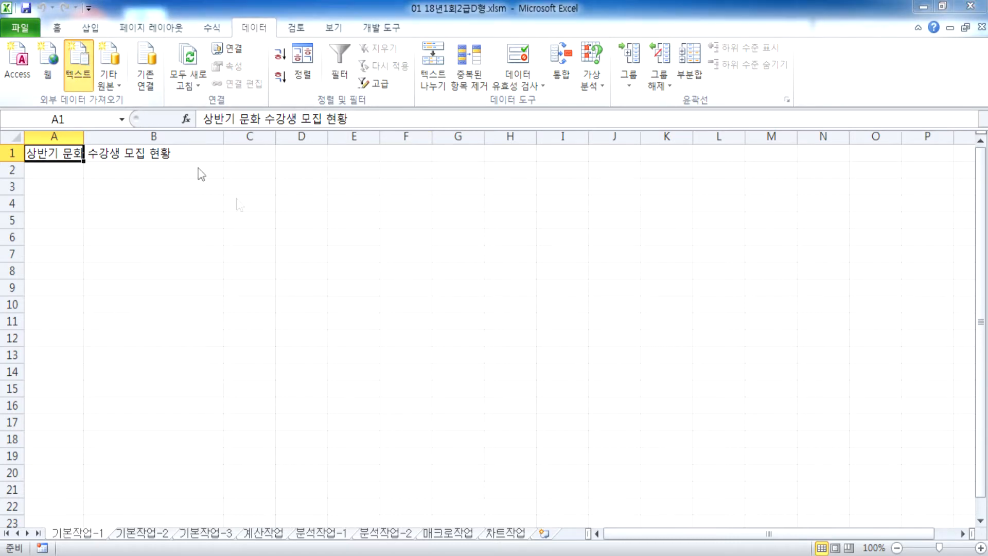
left_click_drag(224, 154, 223, 280)
left_click(154, 193)
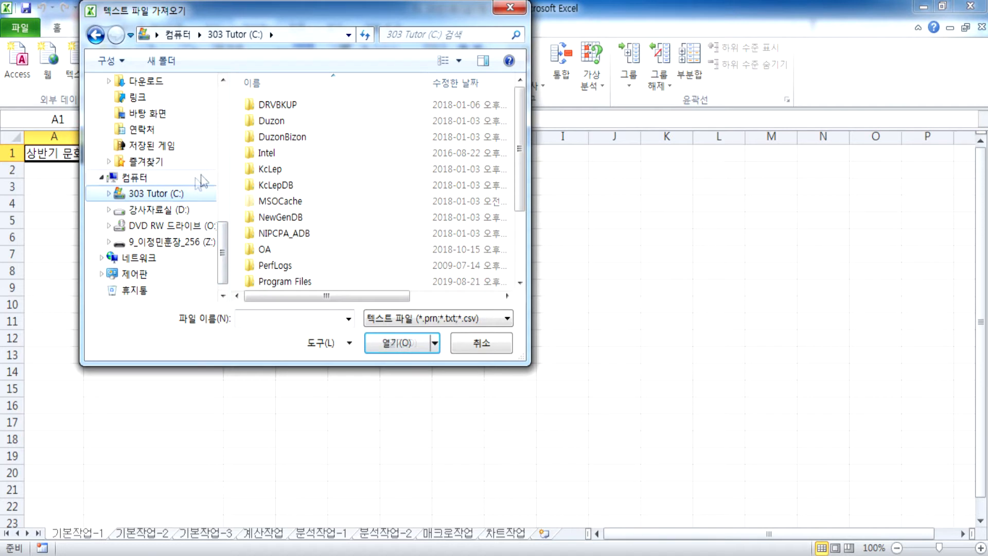
left_click(268, 250)
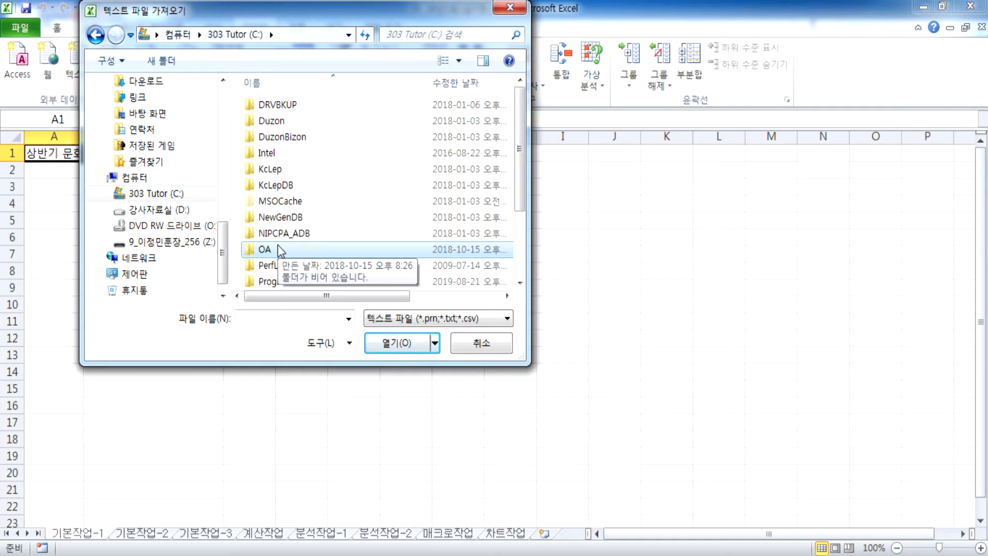
double_click(280, 250)
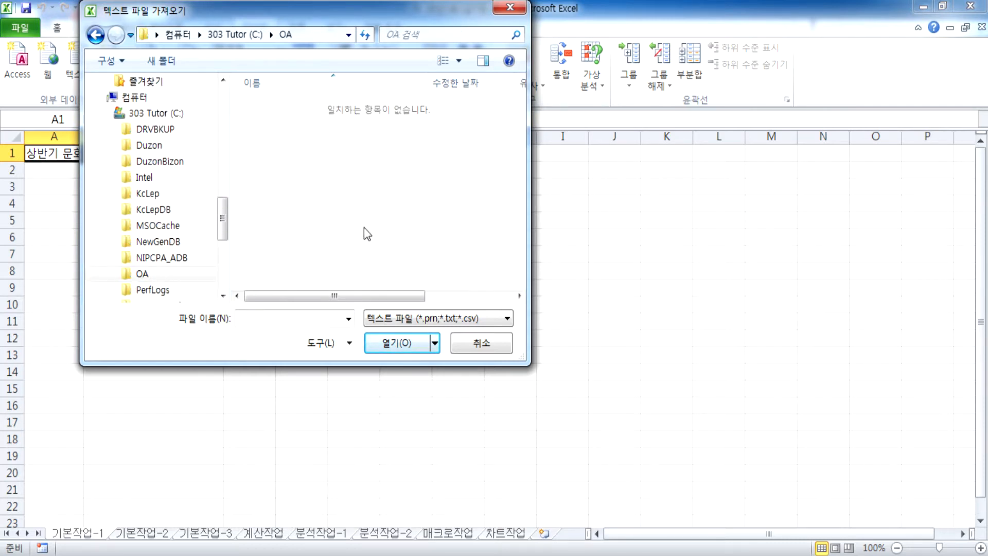
left_click(109, 112)
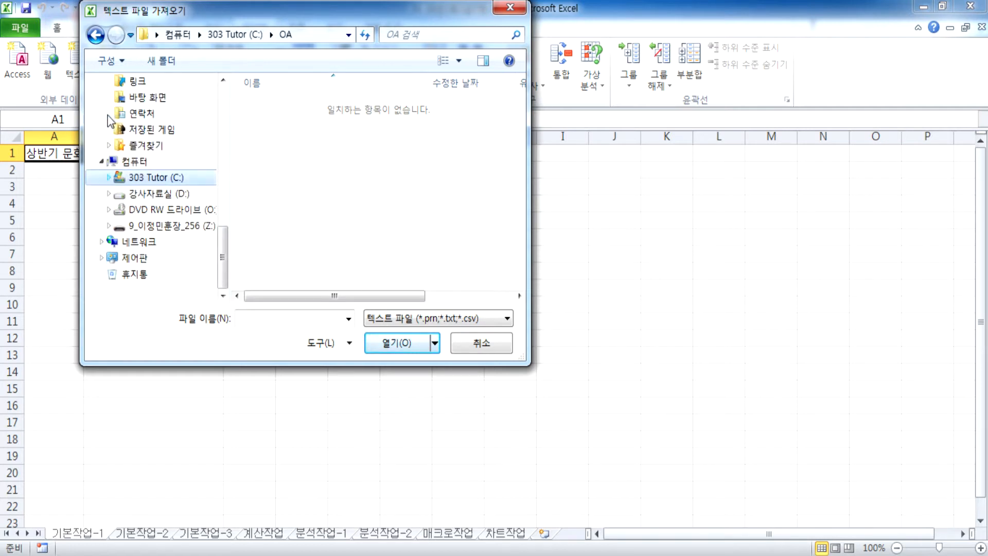
Step: Browse D: to 이정민훈장 > 길벗컴활2급 > 05 최신기출문제, then cancel the import
left_click(154, 196)
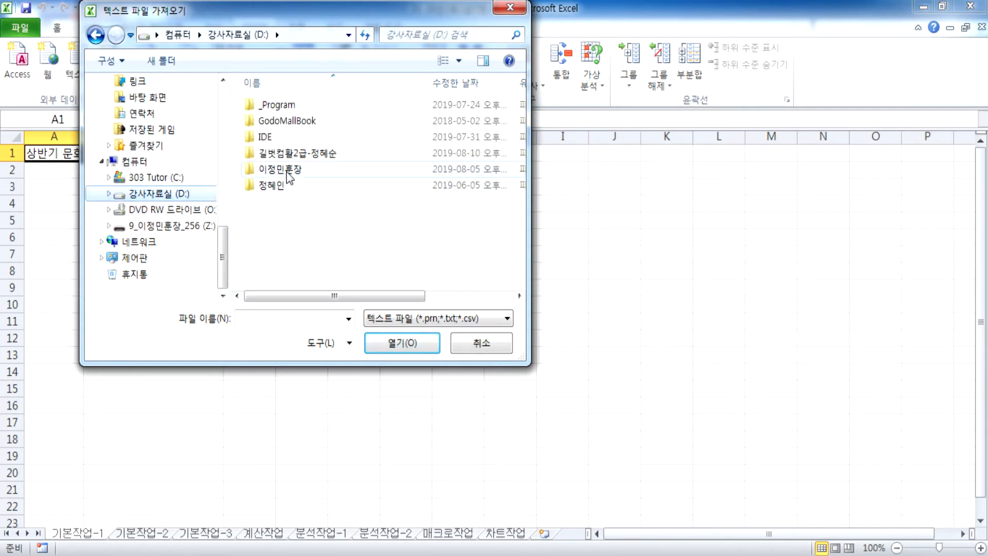
double_click(278, 170)
double_click(278, 153)
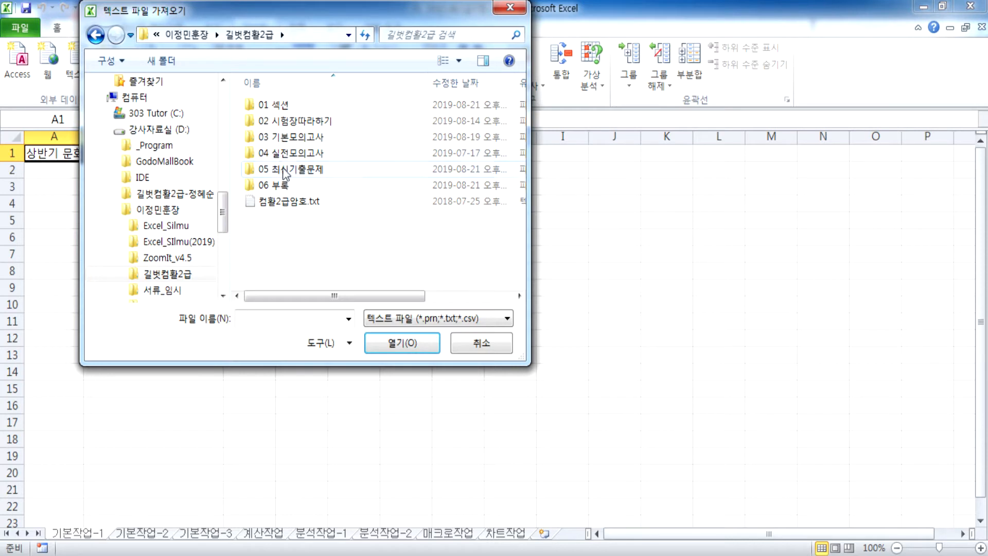
double_click(284, 172)
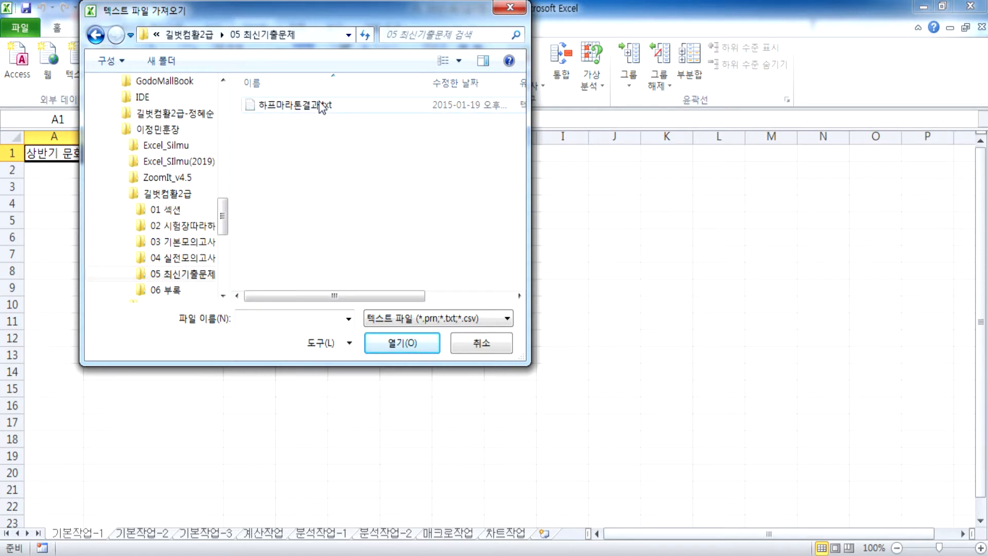
left_click(481, 342)
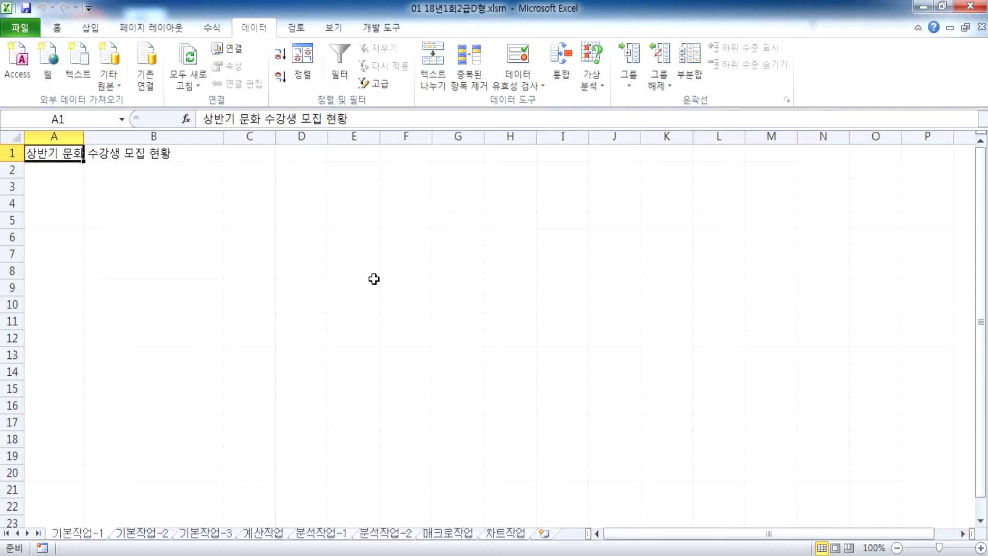
left_click(48, 189)
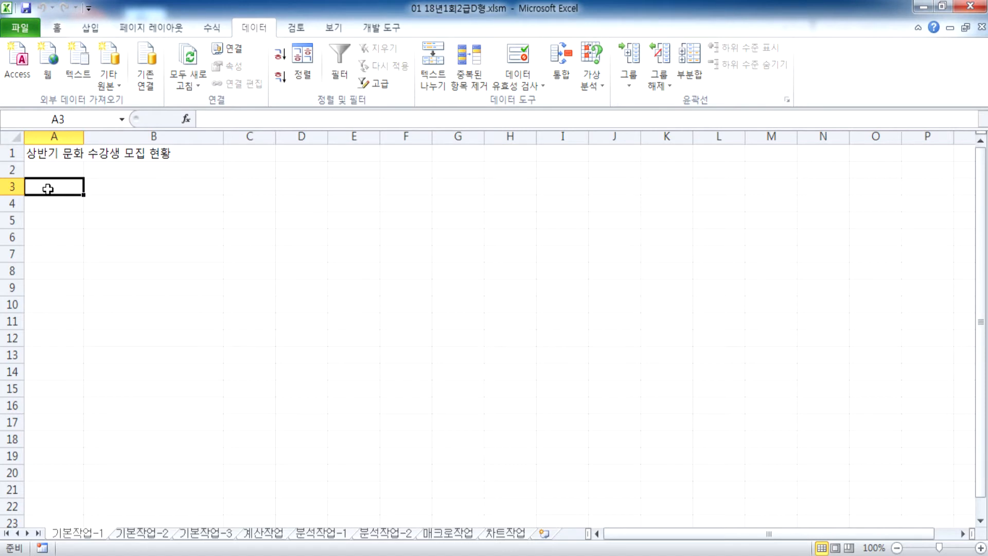
left_click_drag(48, 189, 409, 357)
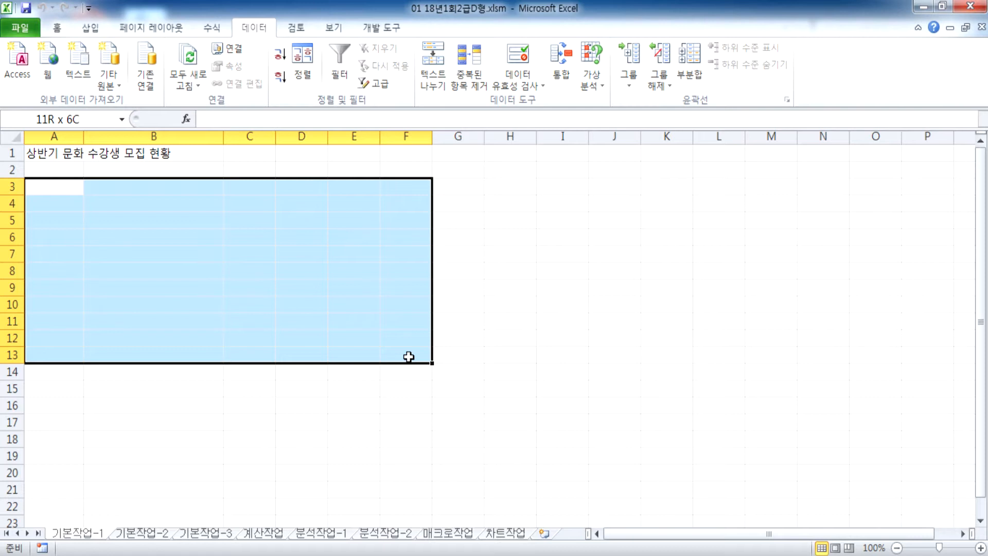
left_click_drag(408, 357, 409, 352)
left_click_drag(408, 352, 408, 352)
left_click(43, 189)
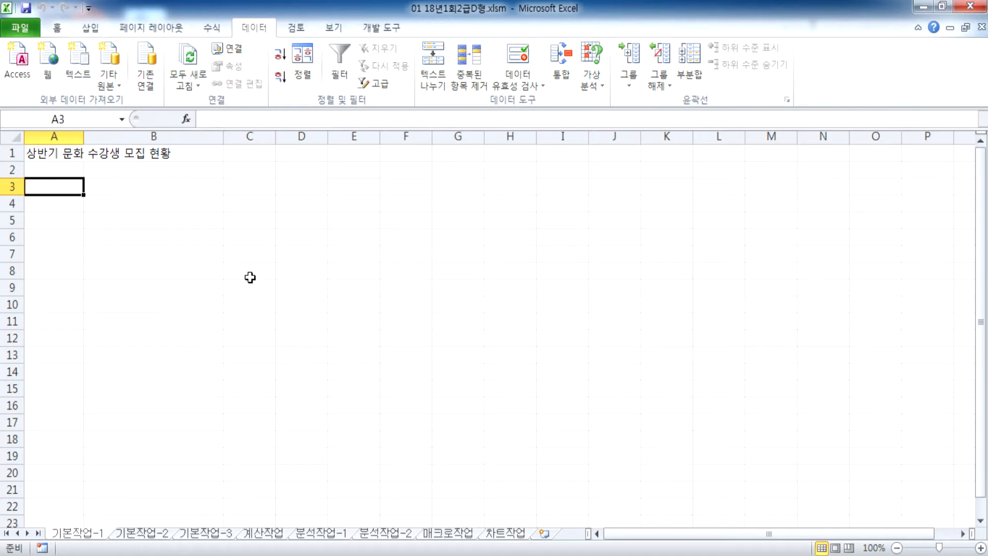
Step: Compare the 기본작업-2 table with the empty 기본작업-1 sheet, trying an A3:F14 selection there
left_click(142, 533)
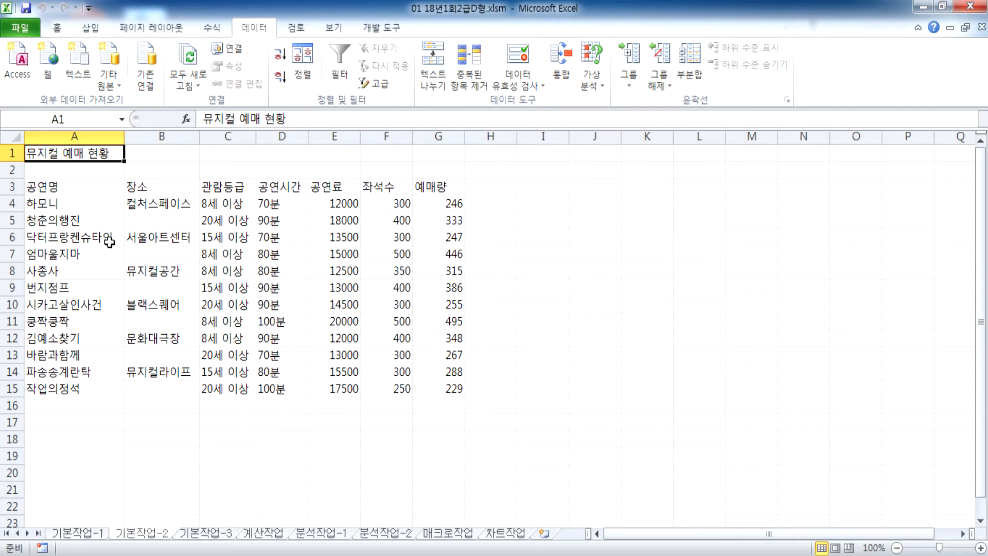
scroll(110, 243, "up", 3)
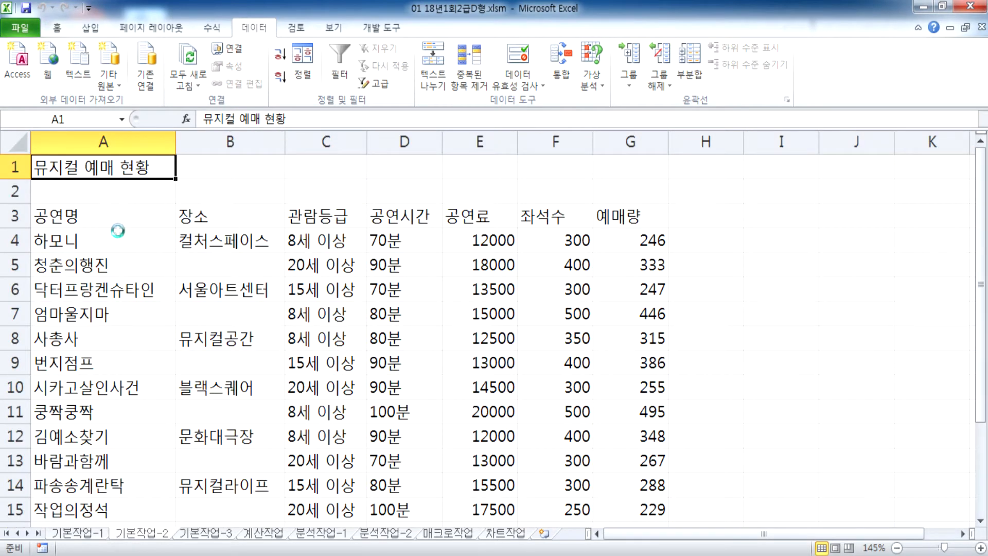
scroll(118, 230, "down", 1)
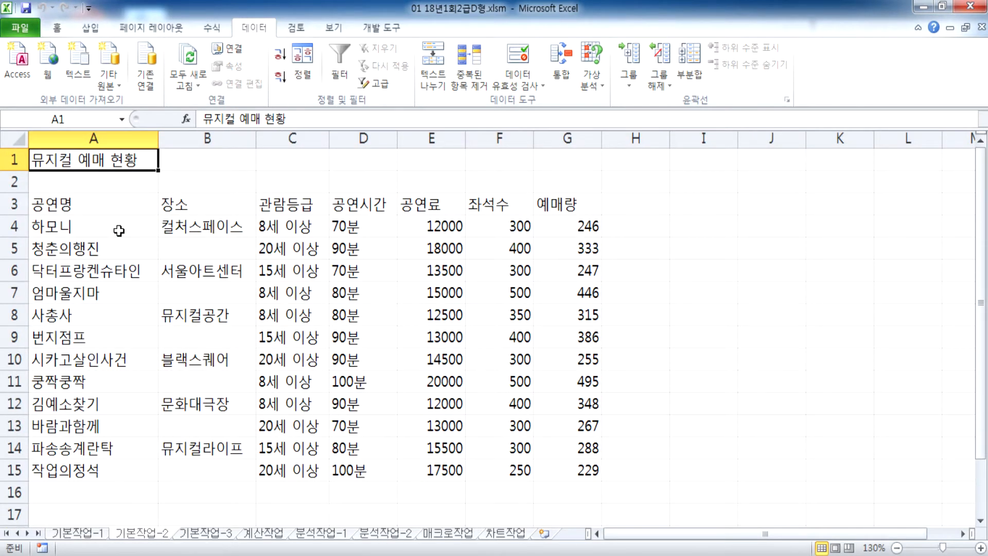
left_click(87, 536)
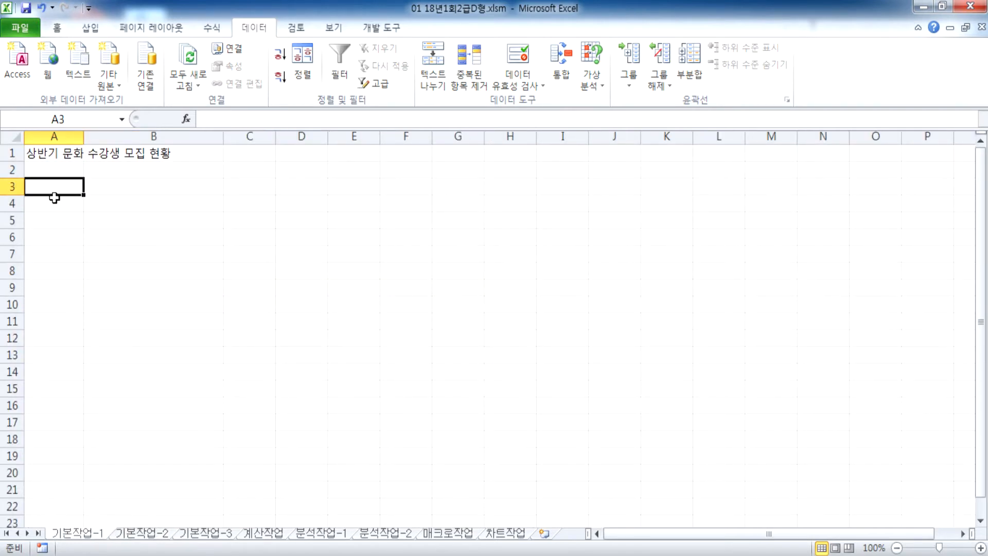
left_click_drag(53, 185, 406, 371)
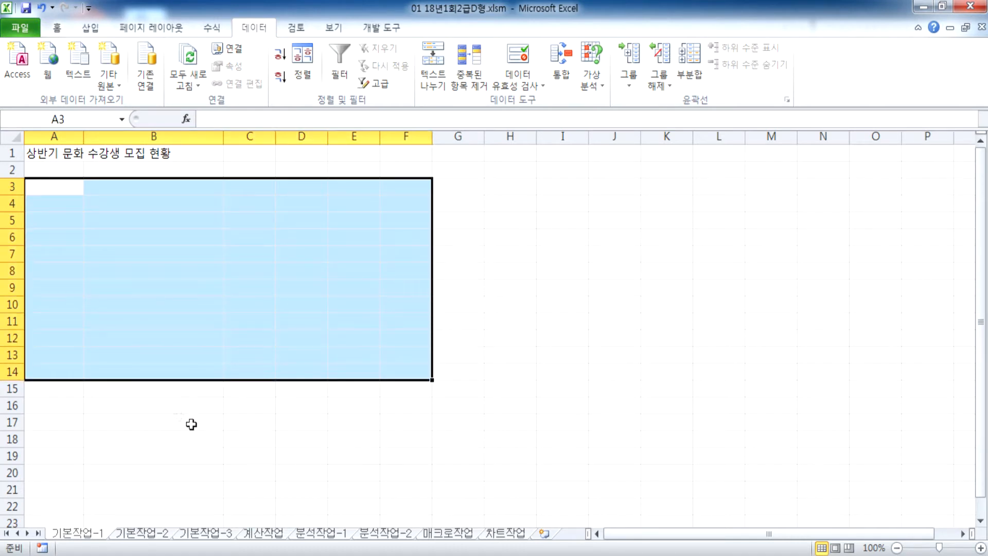
left_click(58, 191)
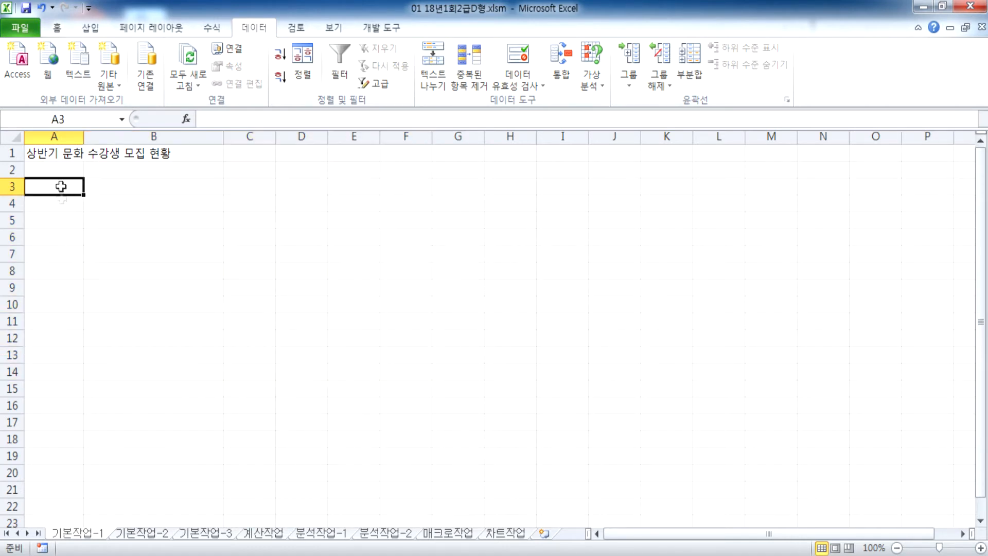
Step: Check the A3:G13 area on 기본작업-1, then settle on the 기본작업-2 musical table
left_click(141, 533)
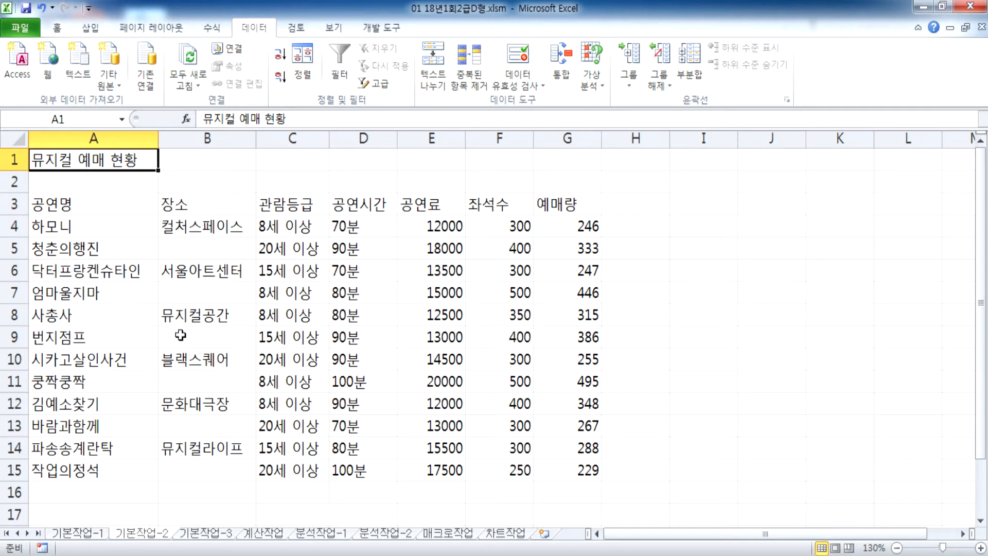
left_click(83, 535)
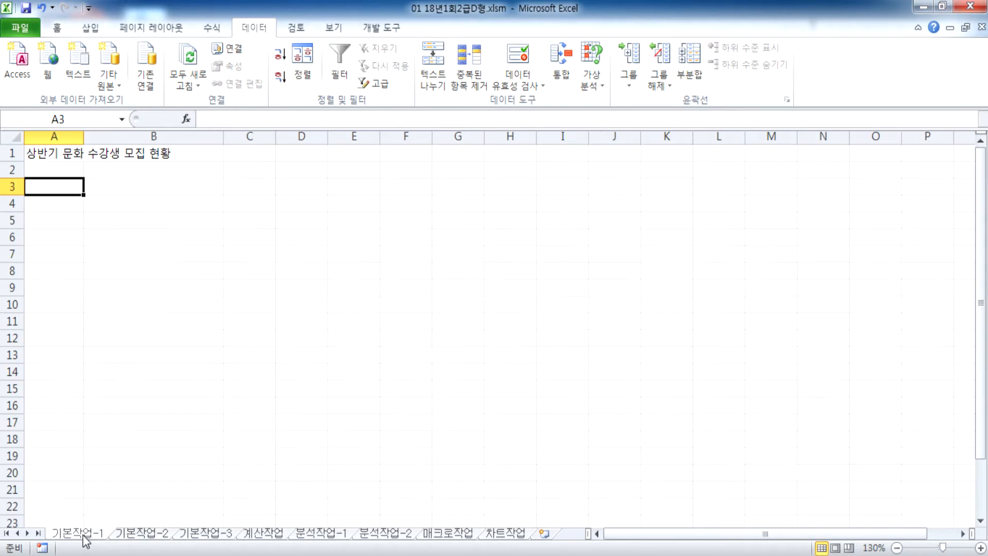
left_click_drag(51, 186, 455, 361)
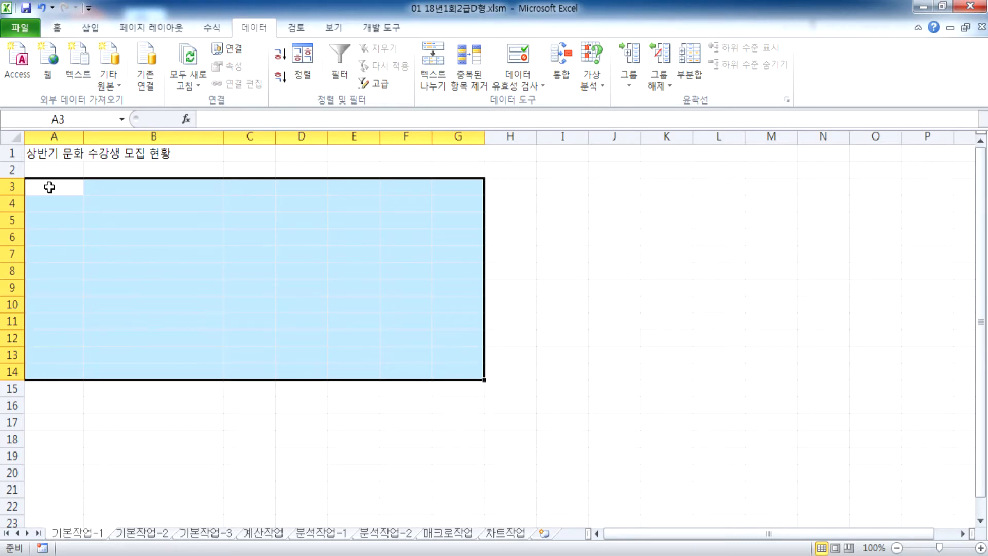
left_click(50, 187)
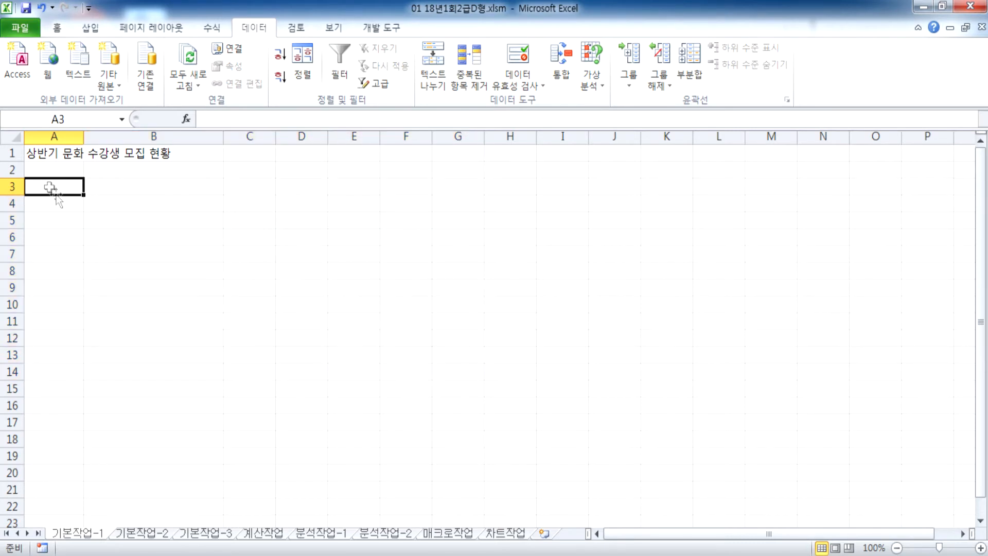
left_click(142, 533)
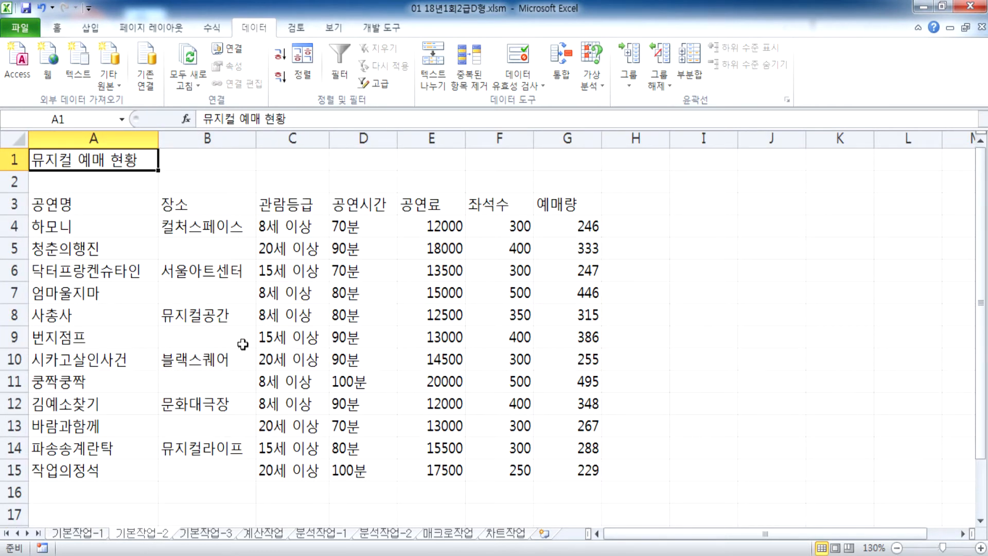
left_click(98, 534)
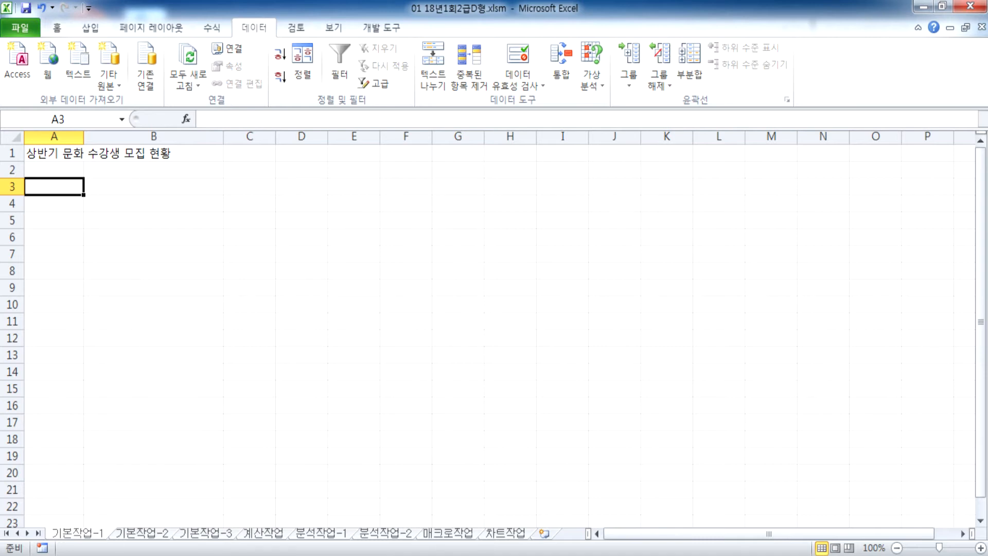
left_click(137, 533)
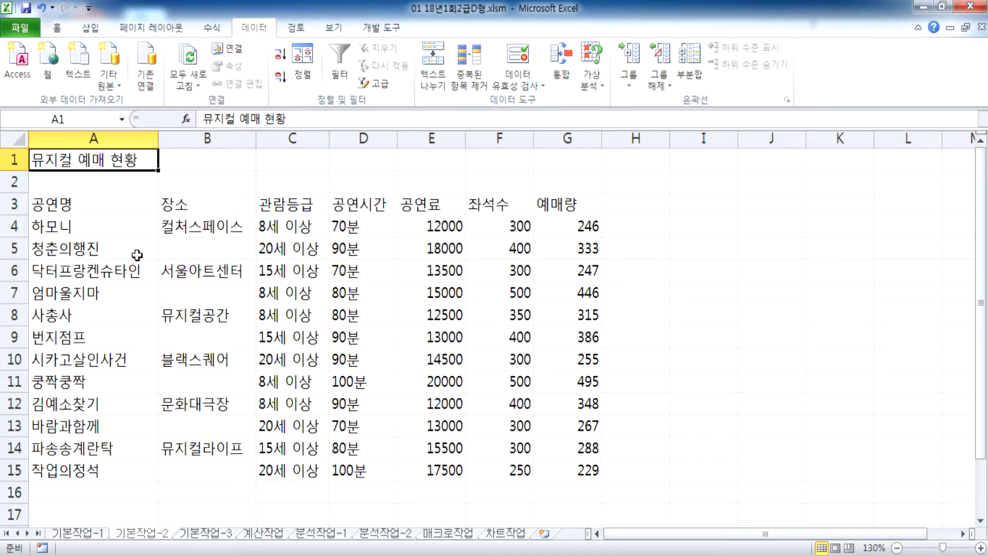
Step: Merge and centre the 뮤지컬 예매 현황 title over A1:G1 and enlarge it to 18 pt
left_click(75, 214)
left_click_drag(54, 159, 543, 146)
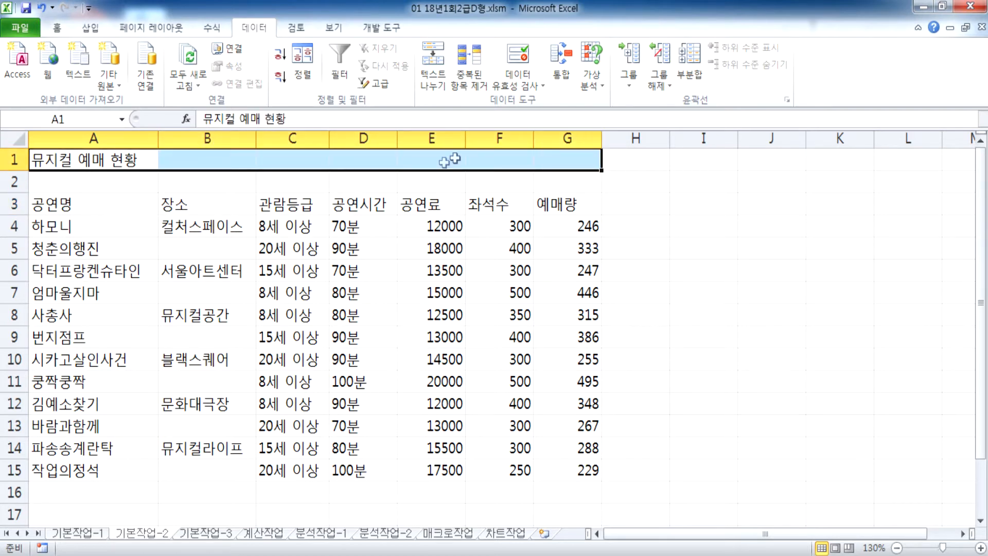
left_click(56, 28)
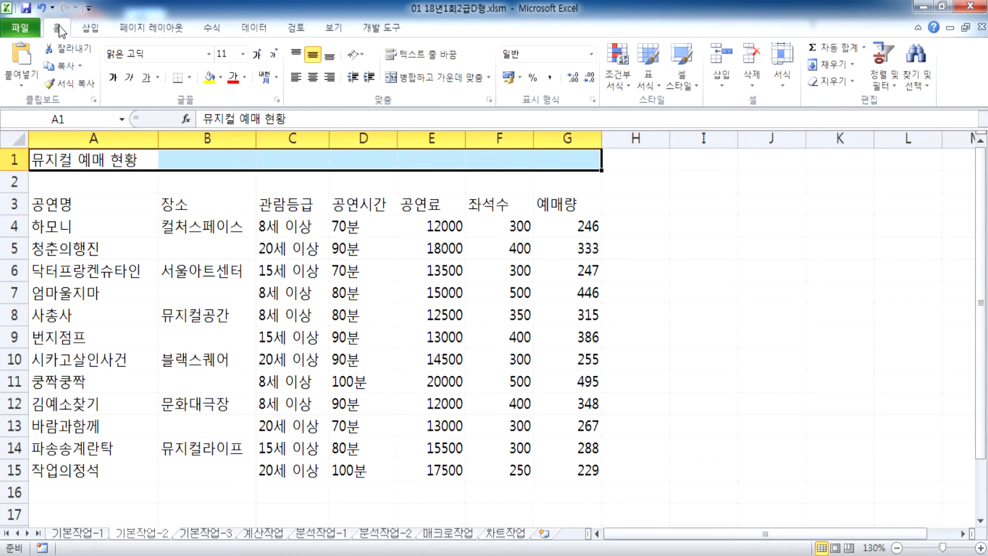
left_click(435, 77)
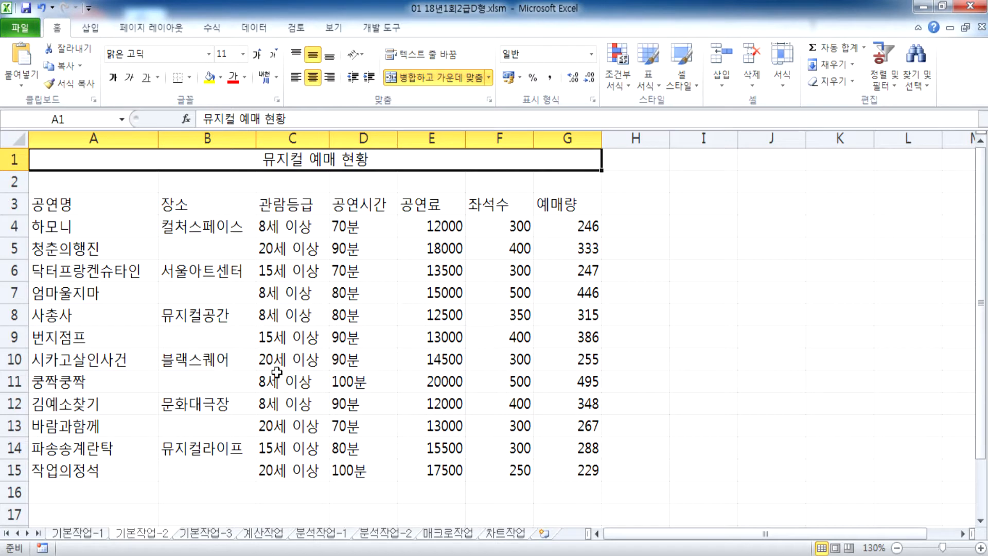
left_click(257, 54)
left_click(257, 54)
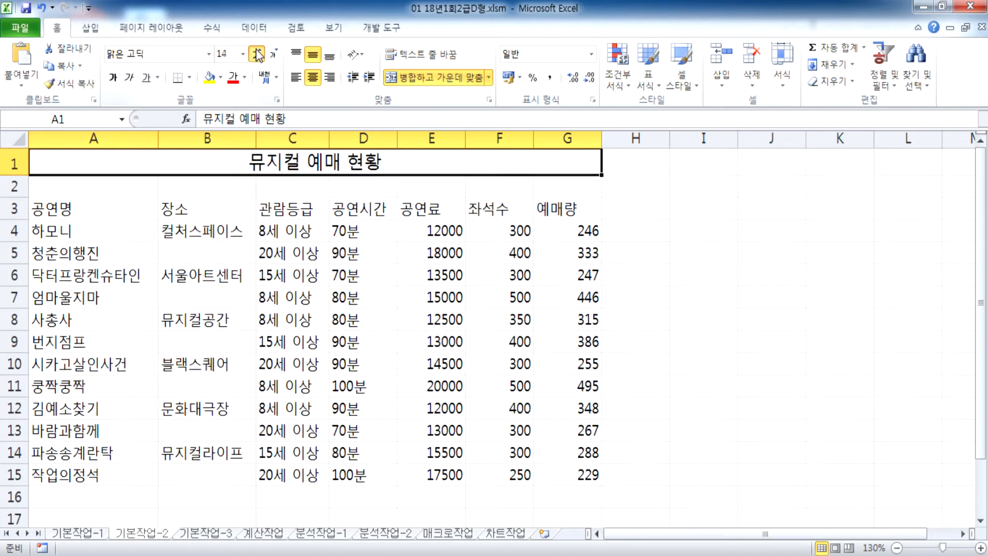
left_click(257, 54)
left_click(257, 54)
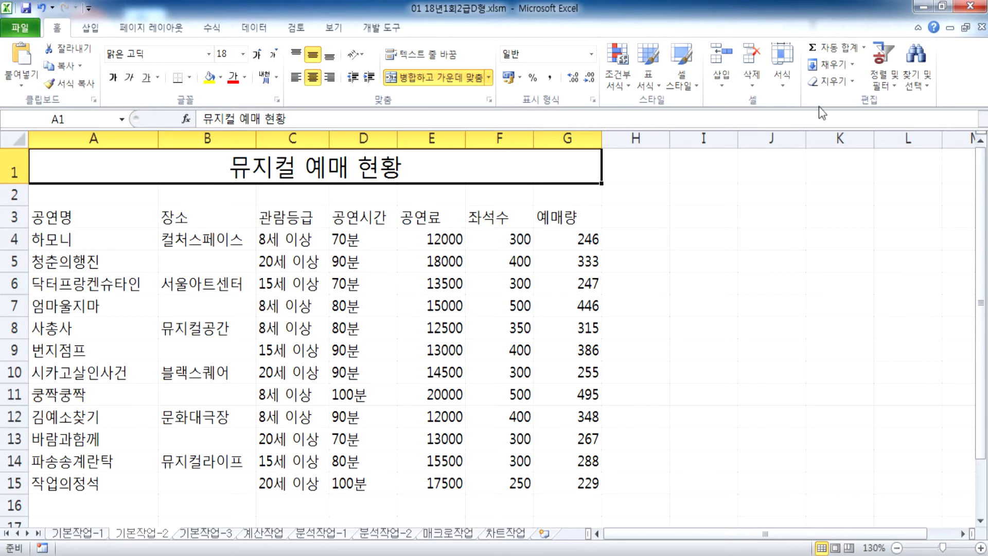
left_click(782, 78)
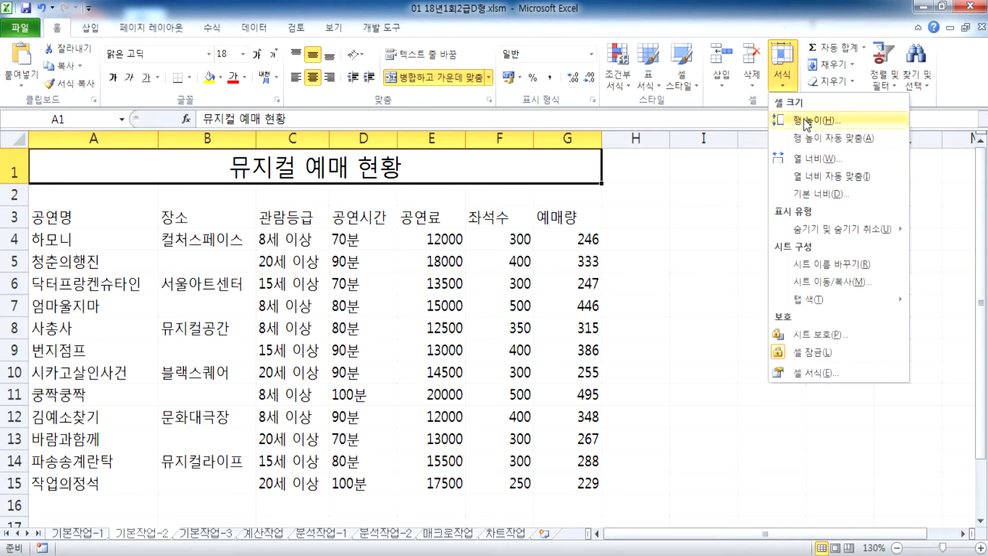
Step: Set row 1's height to 30 via the row header's 행 높이 option
left_click(15, 166)
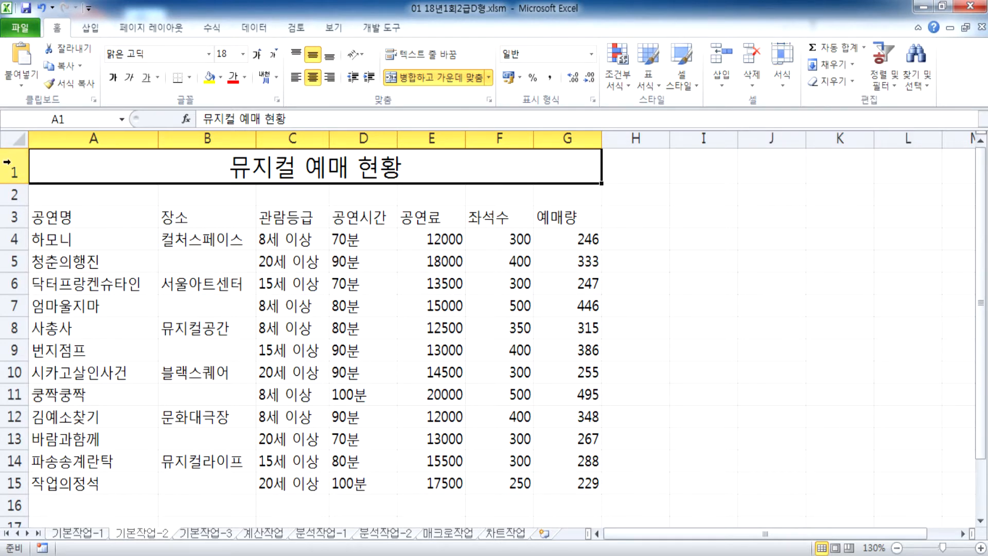
right_click(7, 161)
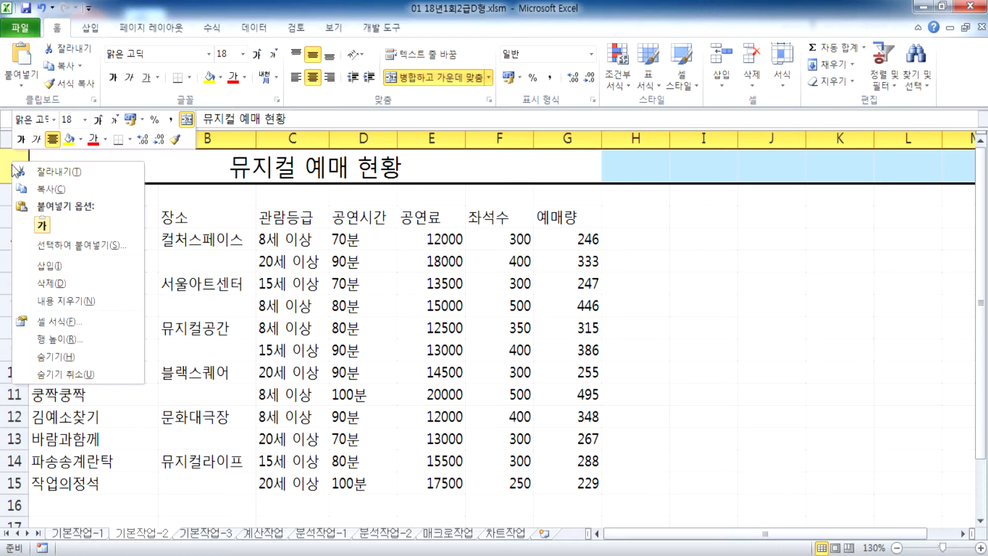
left_click(41, 340)
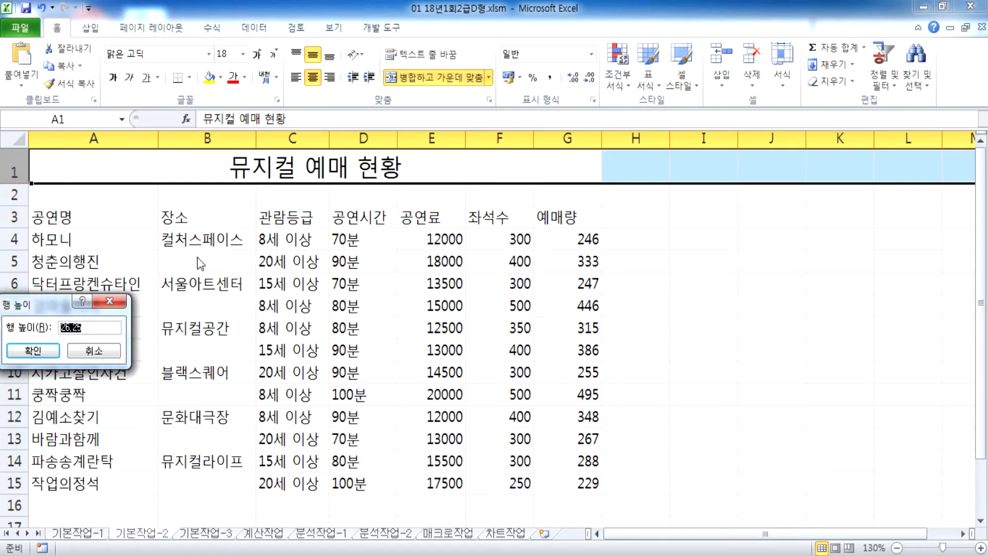
left_click_drag(46, 308, 260, 210)
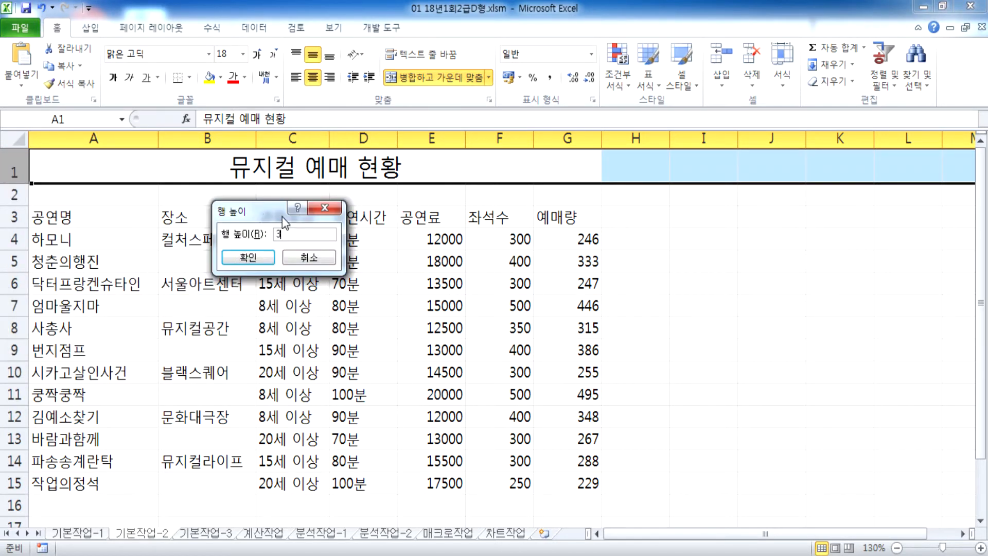
type("30")
key("Return")
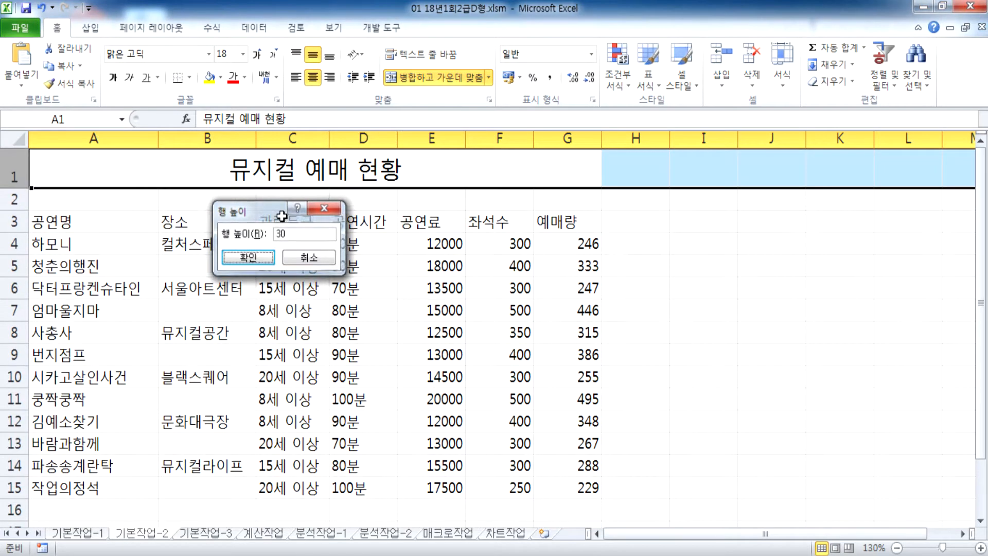
left_click(94, 171)
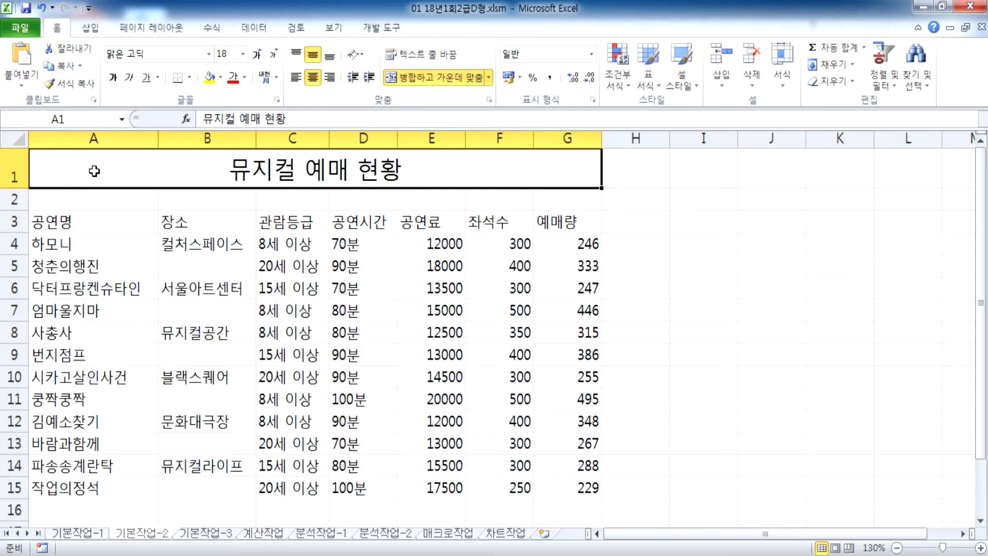
scroll(94, 171, "down", 2)
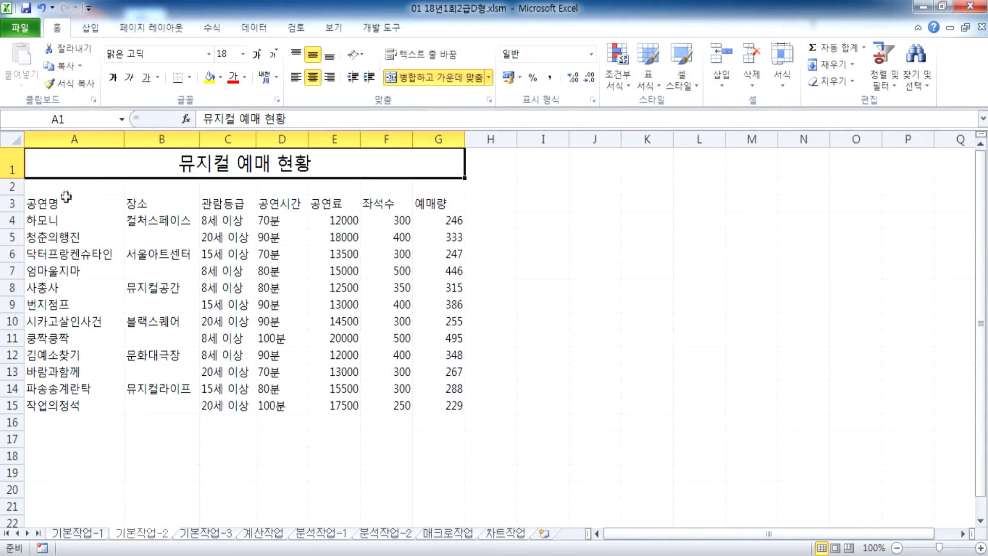
Step: Try selecting and merging the column B venue pairs, then undo the wrong merge
left_click(146, 208)
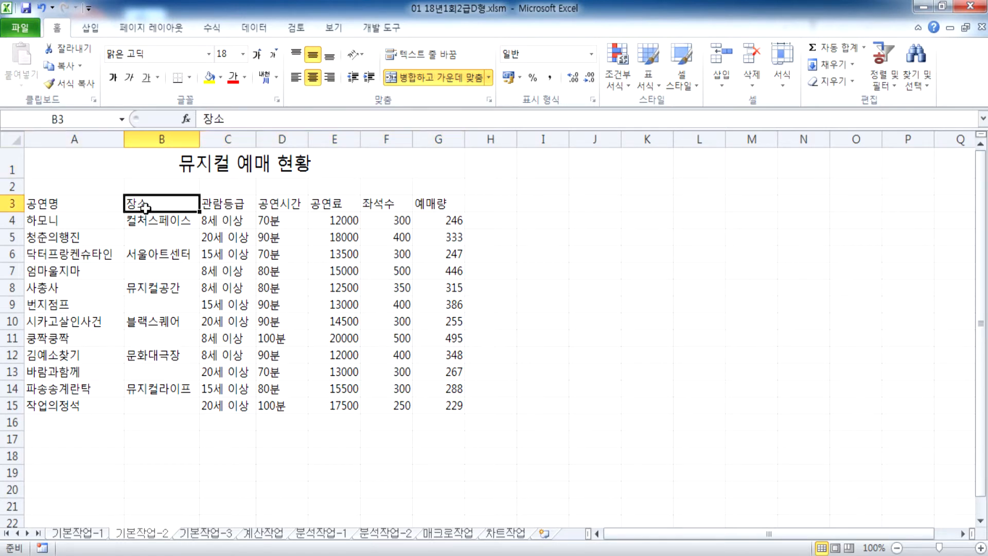
left_click_drag(144, 218, 143, 232)
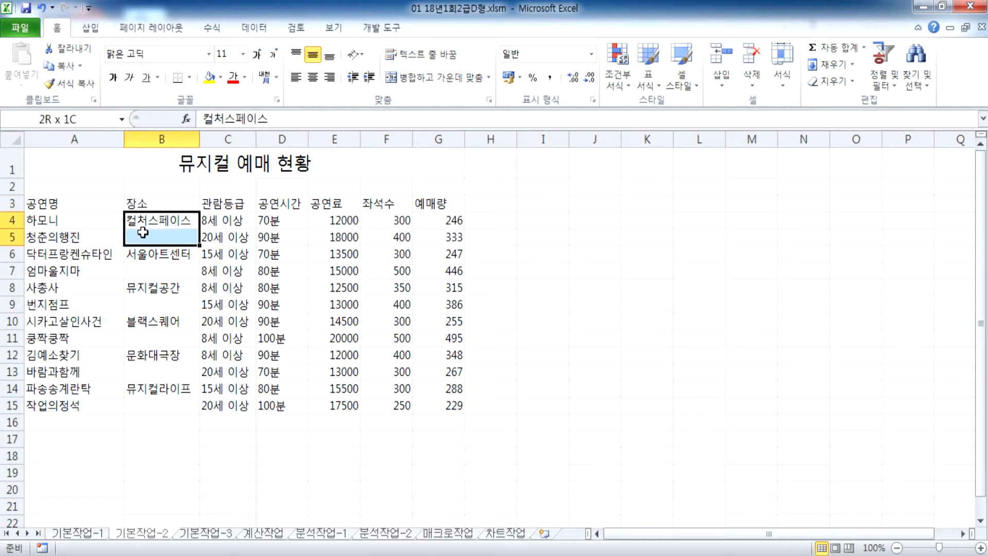
left_click_drag(142, 232, 143, 232)
left_click(134, 288, "ctrl")
left_click_drag(135, 288, 137, 303)
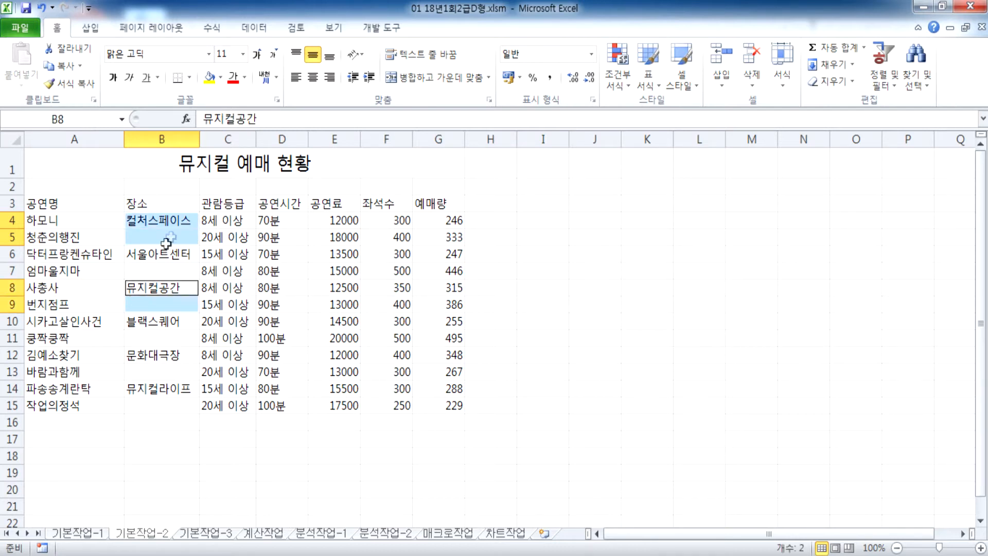
left_click(153, 219)
left_click_drag(153, 220, 140, 401)
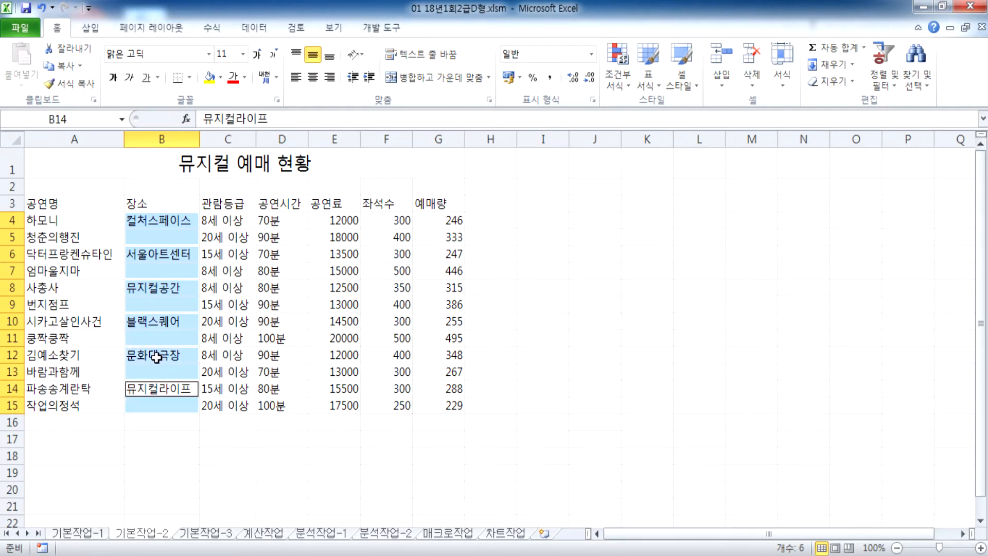
left_click(409, 78)
left_click(409, 79)
left_click(424, 78)
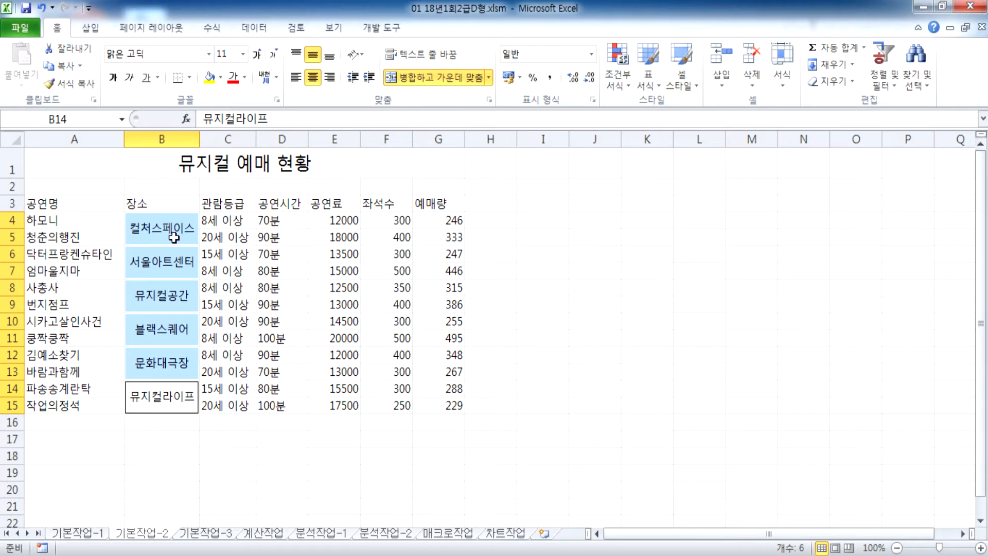
key("ctrl+z")
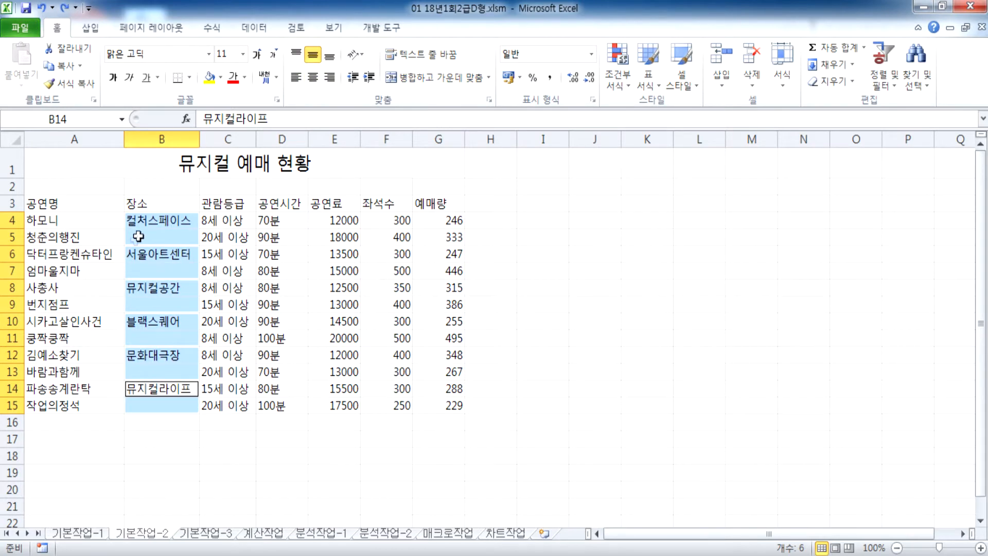
Step: Merge and centre each venue pair B4:B5 through B14:B15, e.g. 컬처스페이스, 서울아트센터, 뮤지컬공간
left_click(148, 227)
left_click_drag(148, 228, 141, 407)
left_click(418, 78)
left_click(427, 77)
left_click(163, 295)
left_click(427, 77)
left_click(140, 393, "ctrl")
left_click(427, 78)
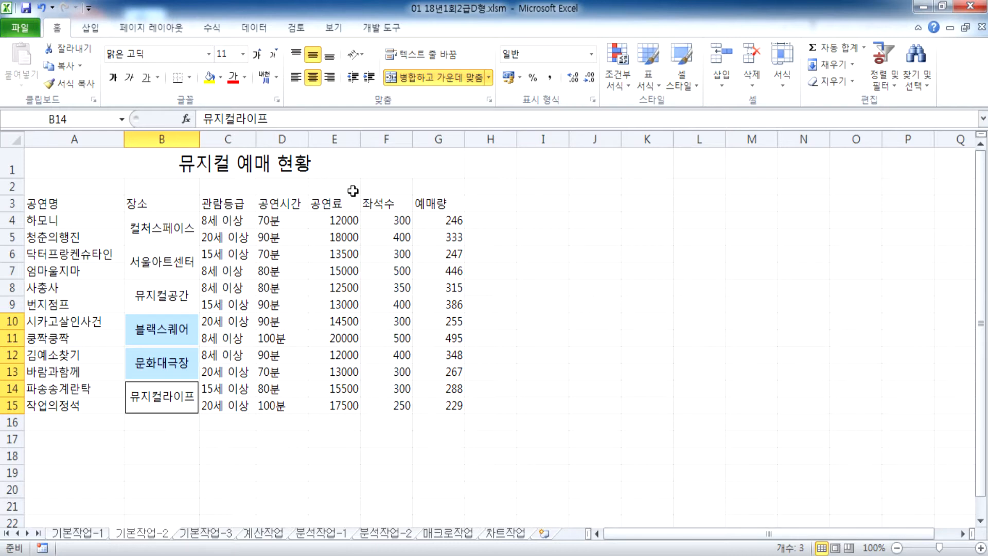
Step: Centre the A3:G15 table text and apply All Borders plus a Thick Box Border
left_click_drag(61, 206, 459, 407)
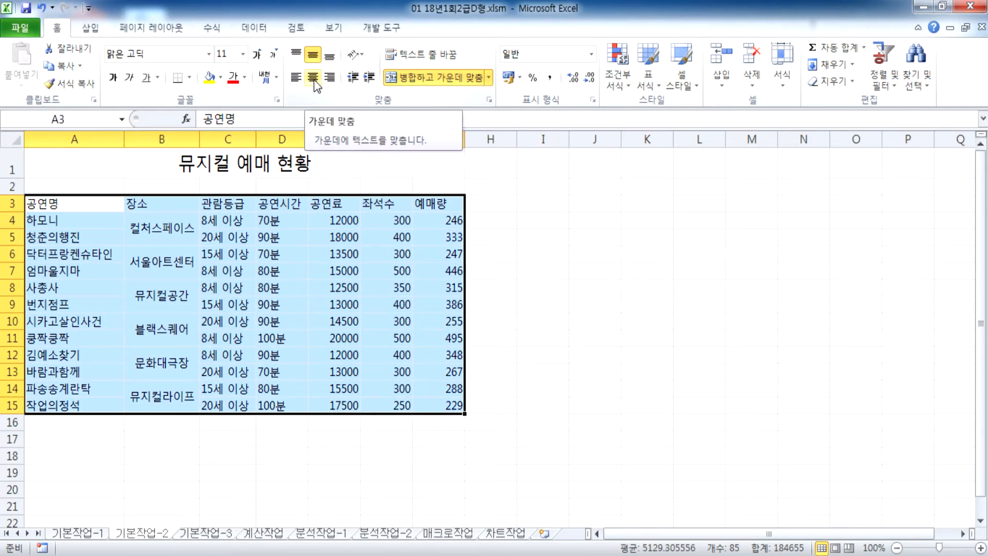
left_click(314, 80)
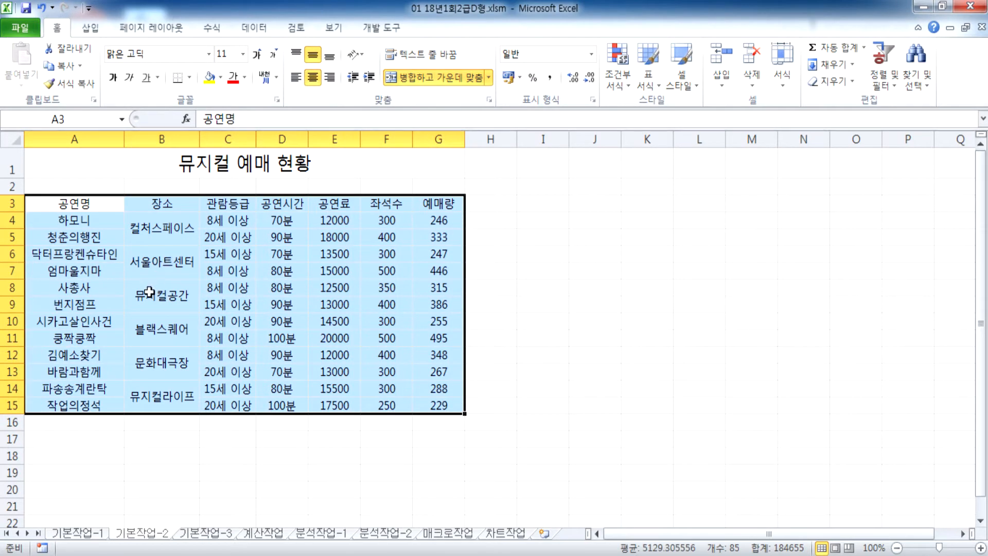
left_click(189, 78)
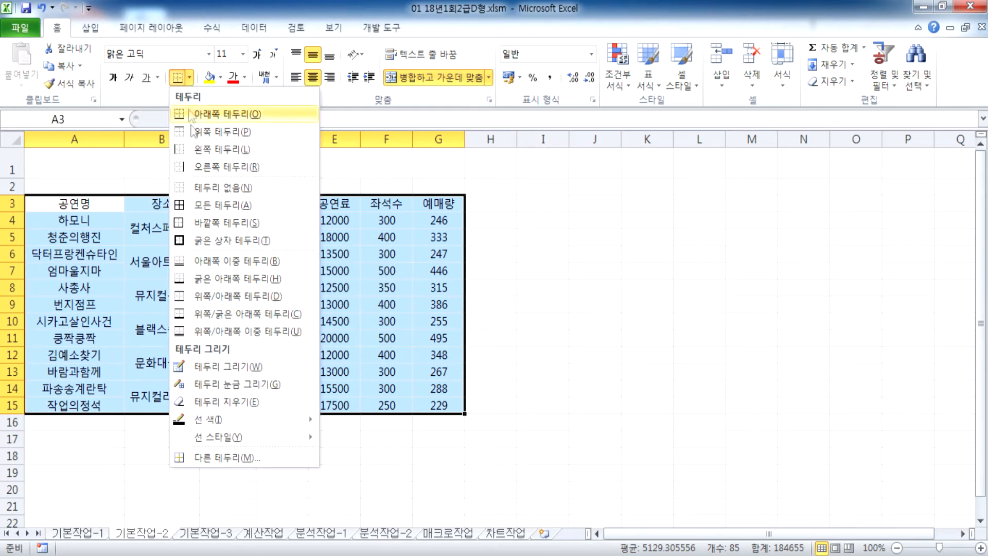
left_click(203, 206)
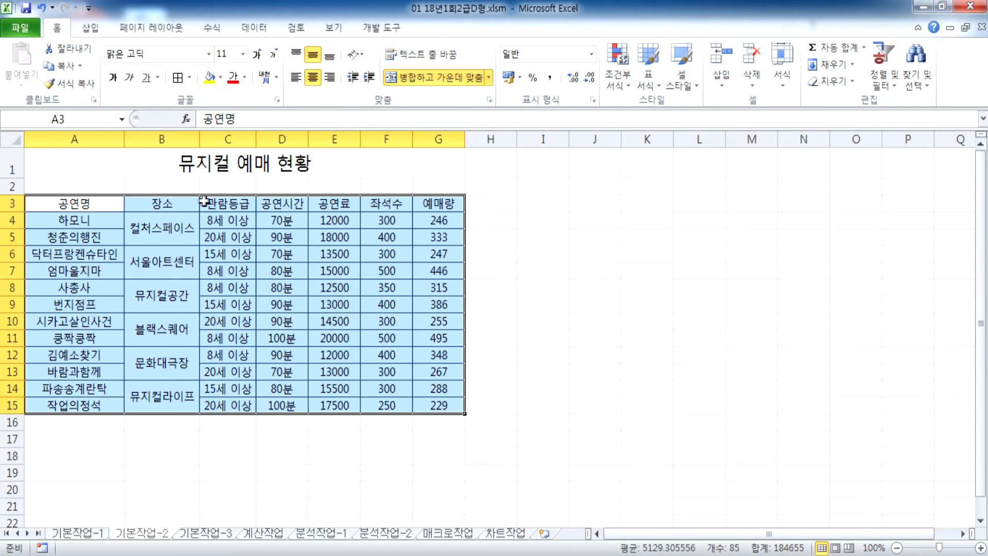
left_click(190, 80)
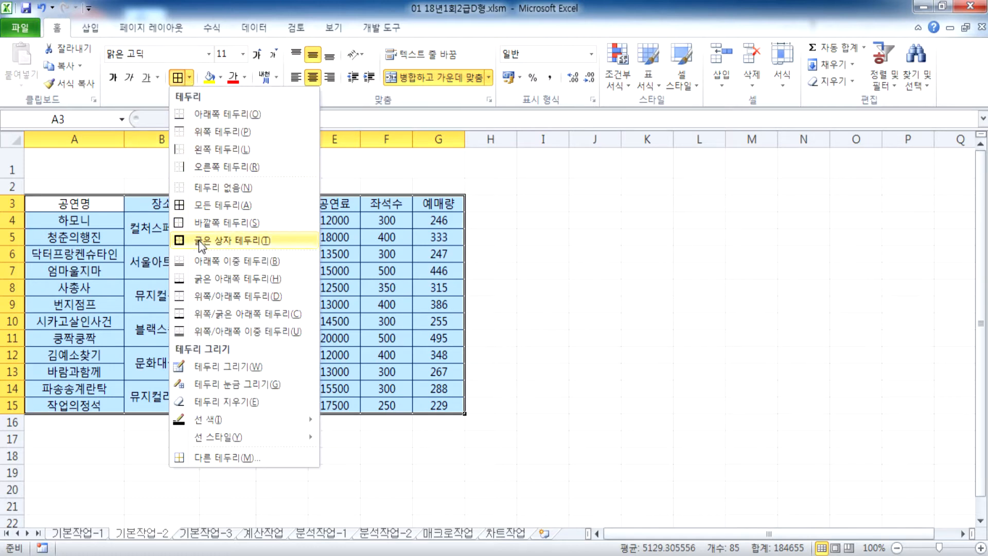
left_click(199, 239)
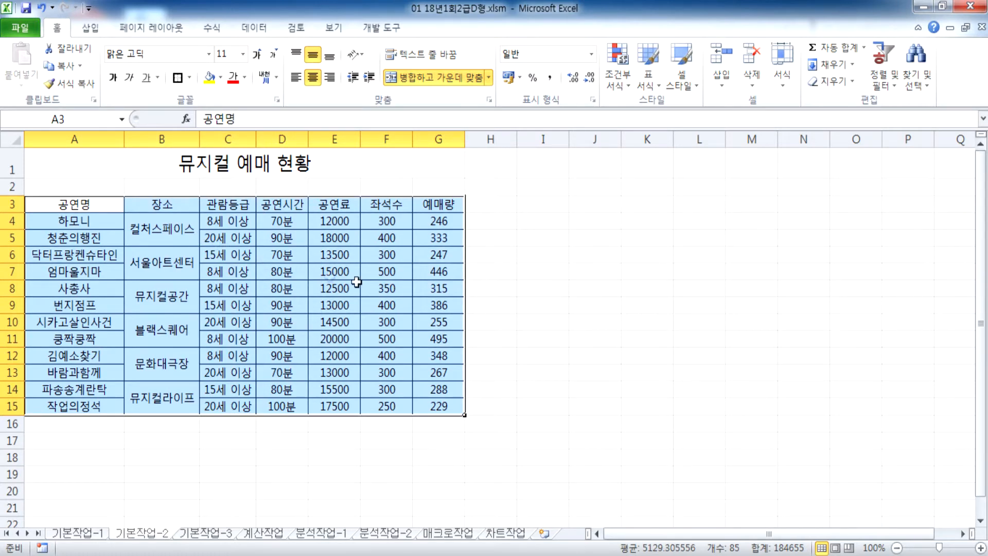
left_click(368, 284)
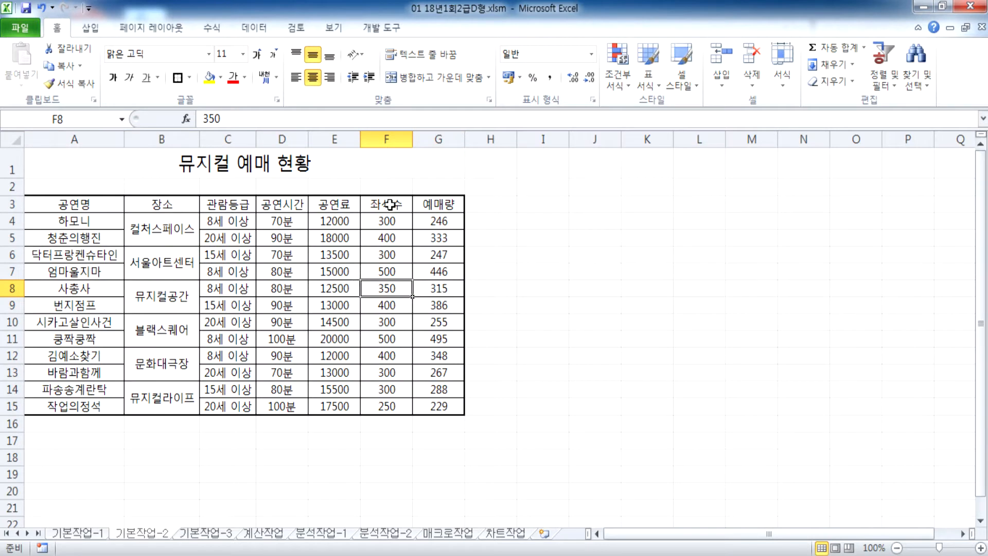
left_click_drag(427, 220, 432, 406)
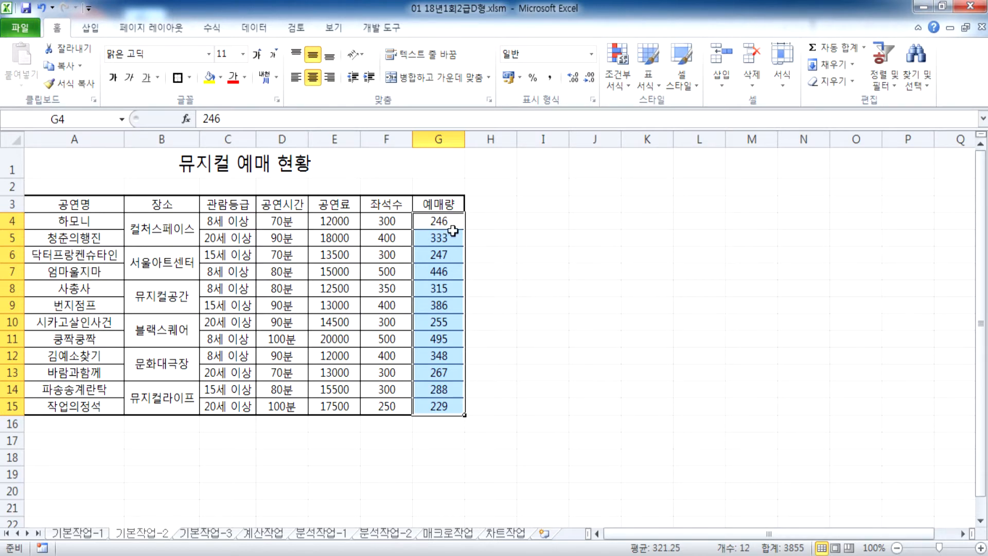
Step: Name the range G4:G15 '예매좌석' and verify it from the Name Box list
left_click_drag(432, 221, 429, 404)
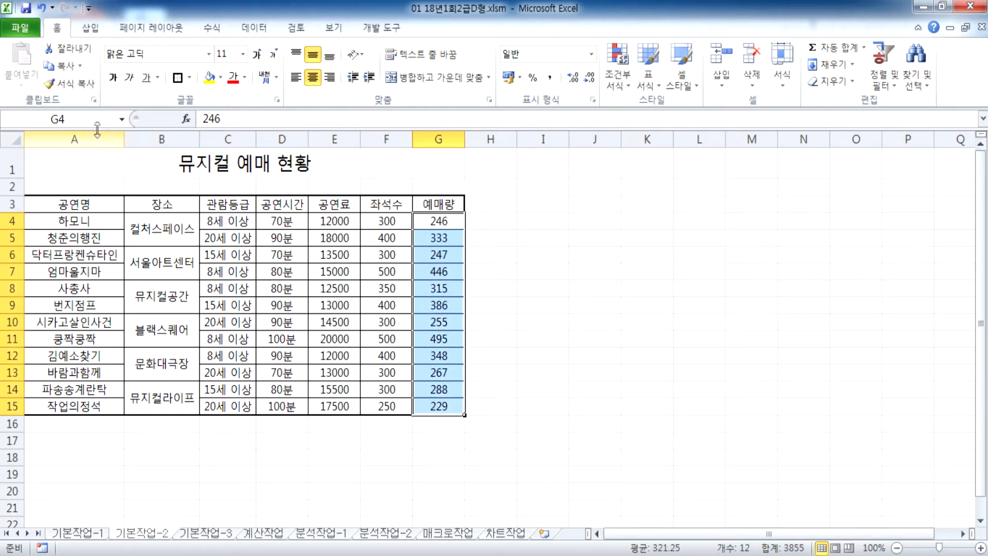
left_click(88, 117)
type("Dp")
key("BackSpace")
key("BackSpace")
type("예")
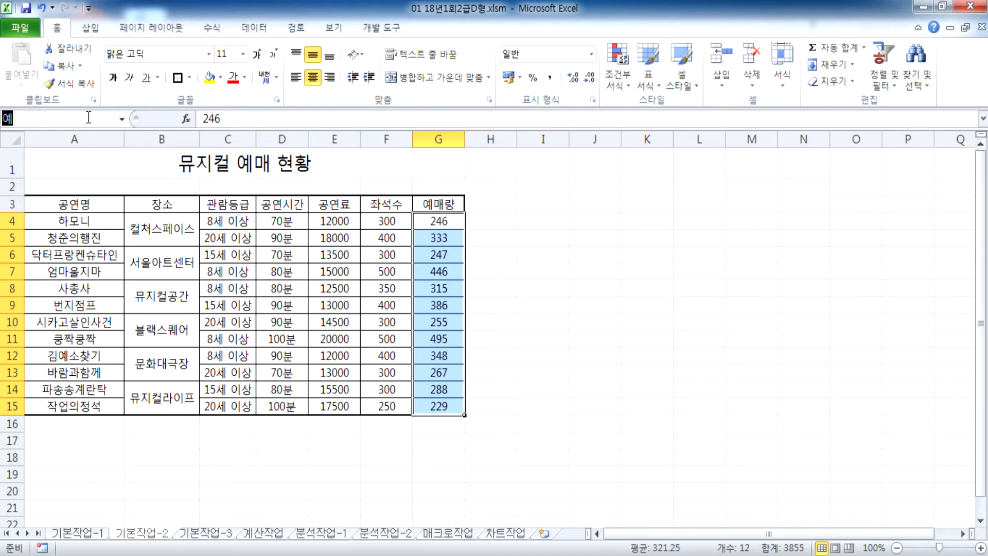
type("매량석")
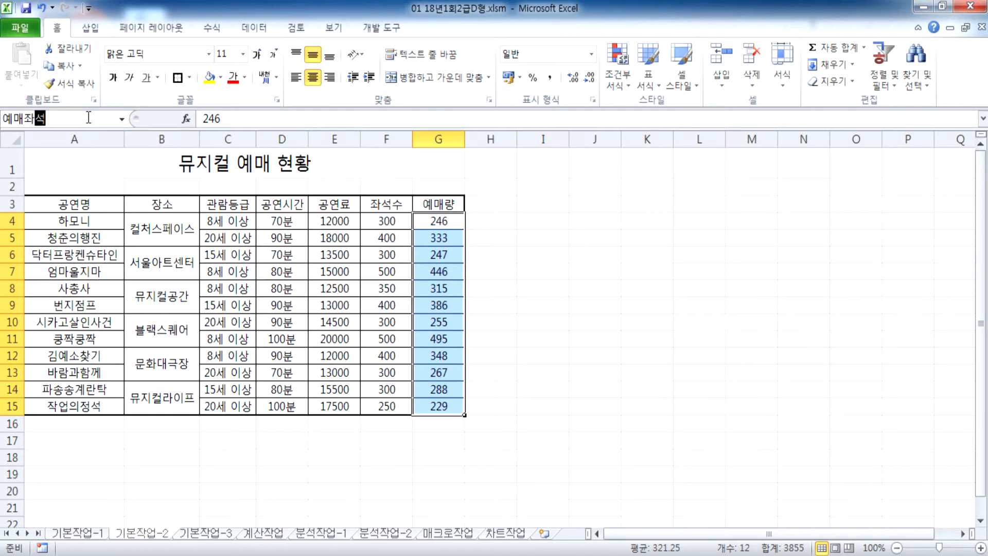
key("Return")
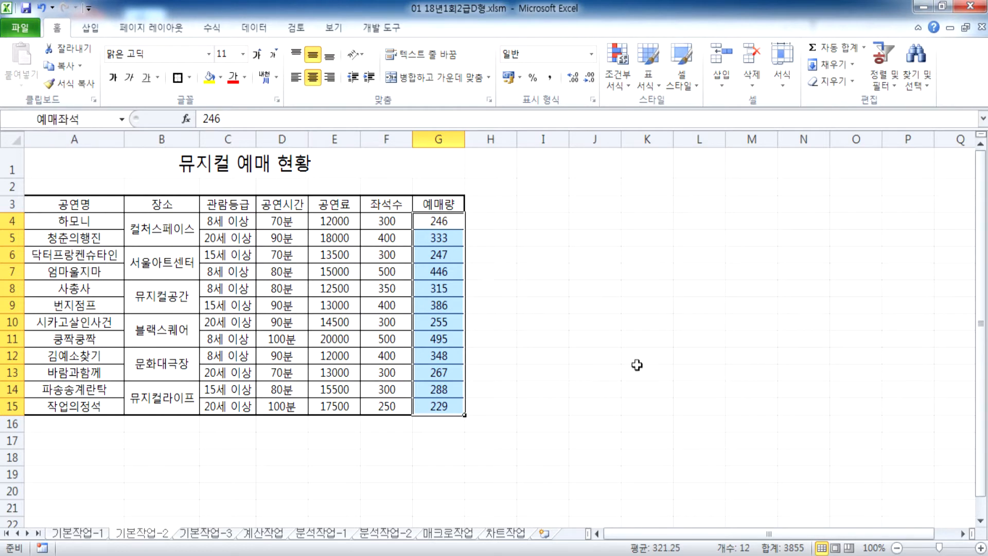
left_click(638, 368)
left_click(120, 120)
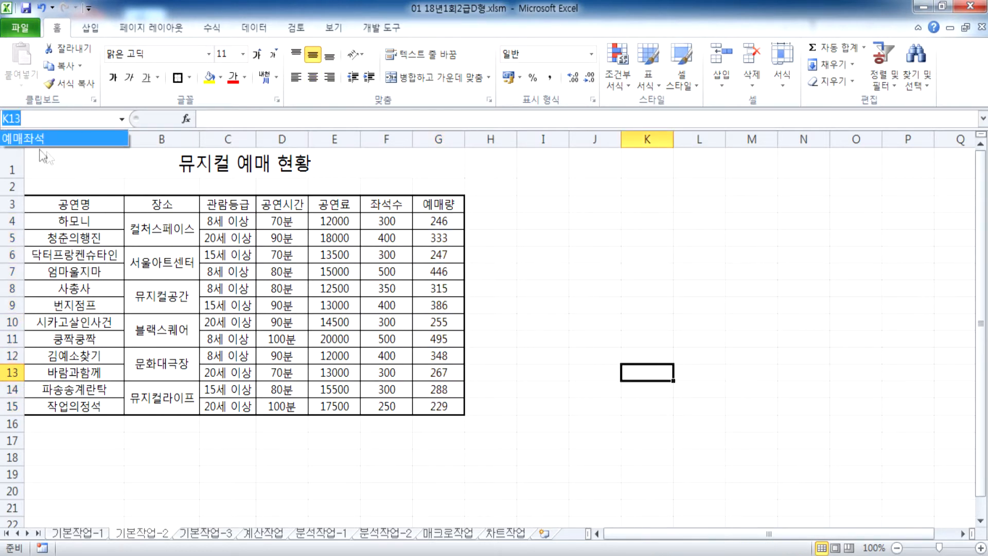
left_click(35, 139)
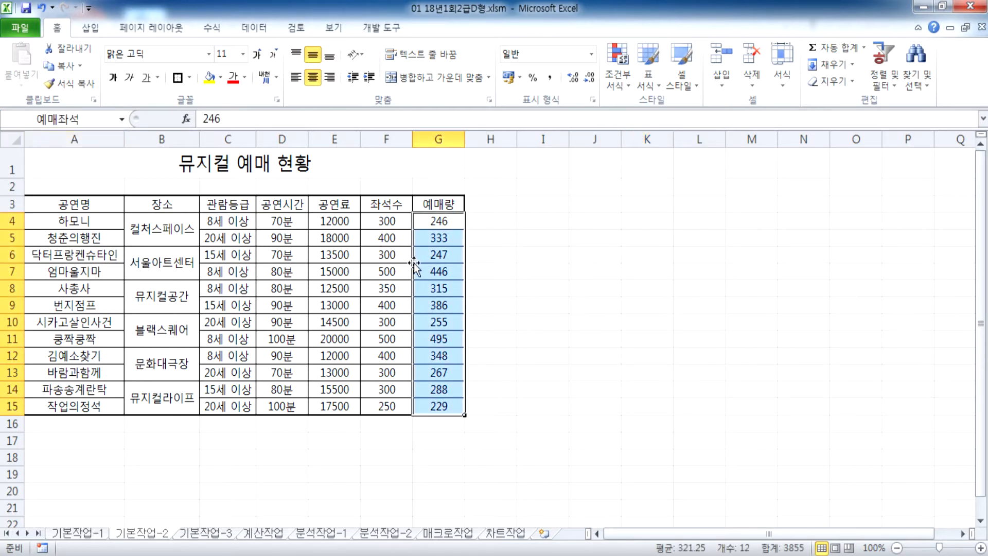
left_click(603, 255)
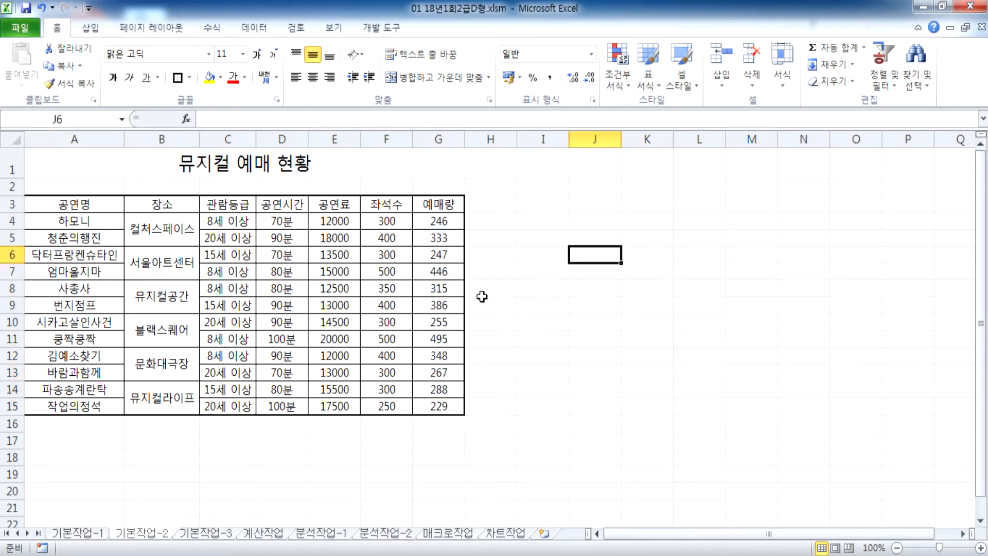
Step: Apply the 강조색1 cell style to headers A3:G3, then switch to the 기본작업-3 sheet
left_click(72, 205)
left_click_drag(72, 205, 433, 205)
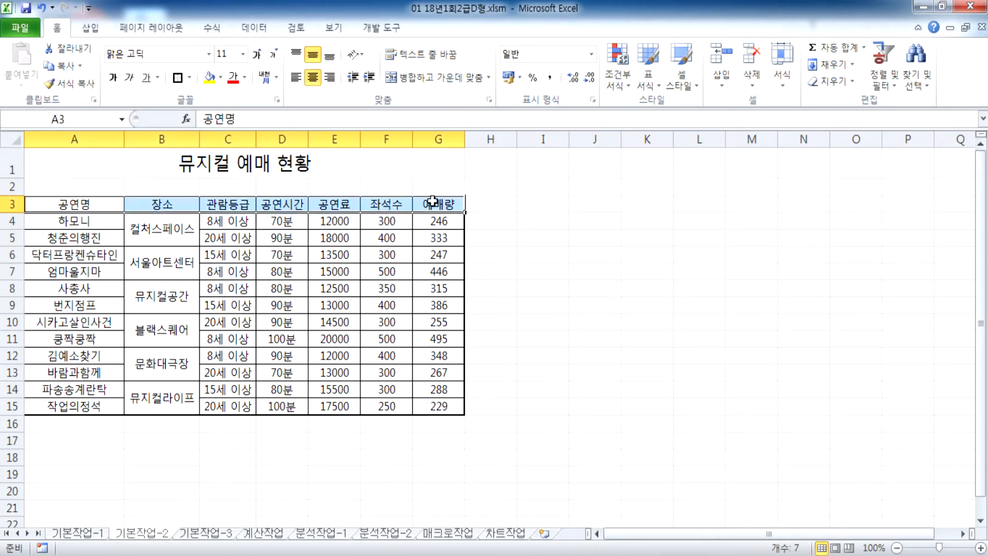
left_click(683, 87)
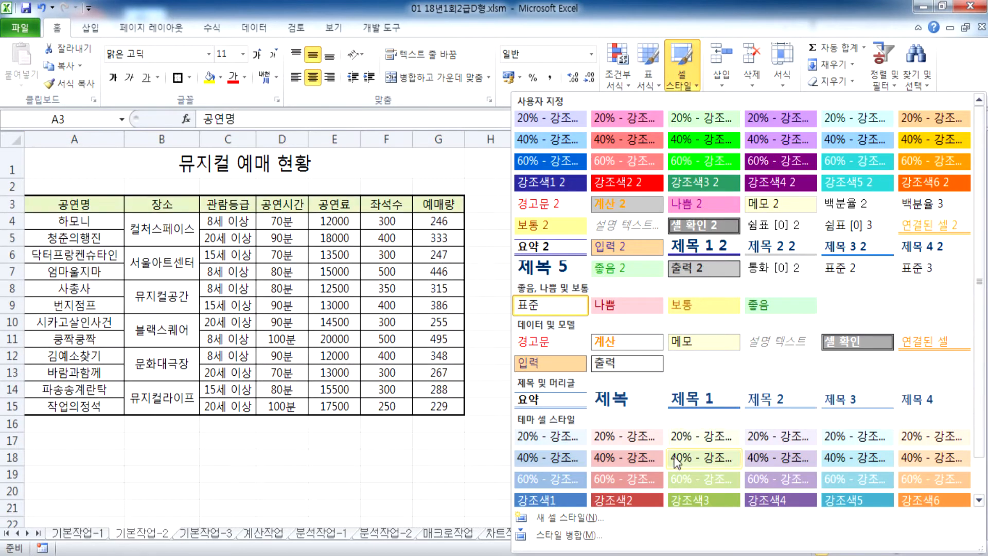
left_click(551, 500)
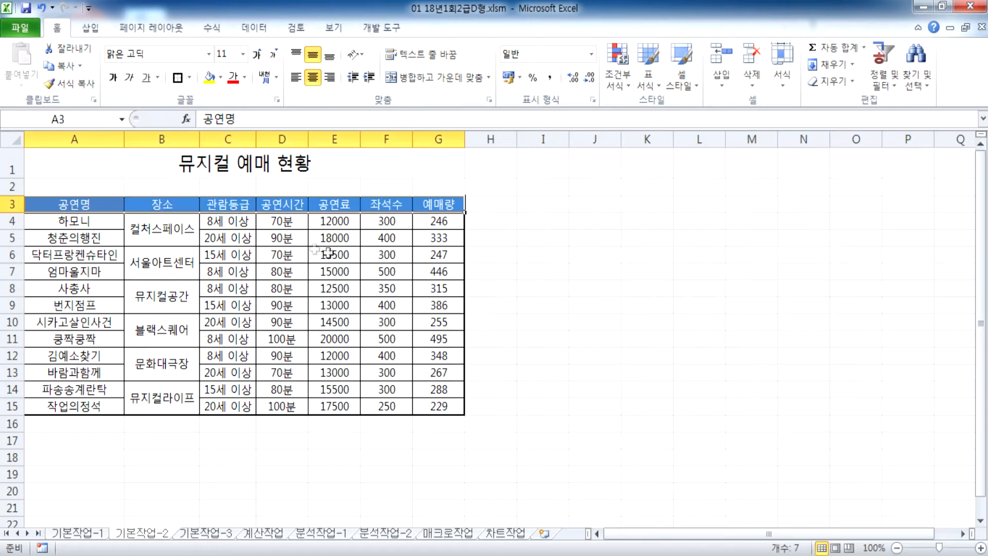
left_click(53, 162)
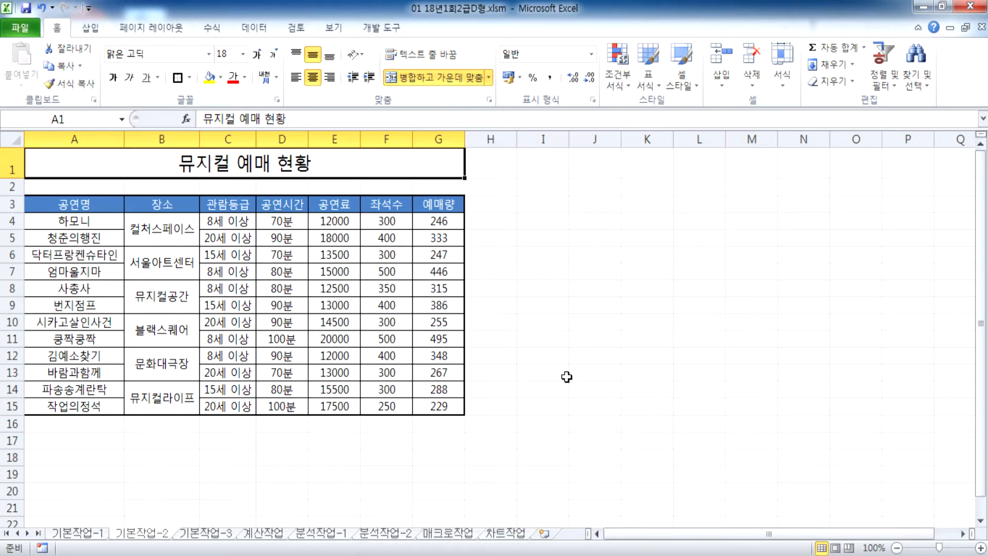
key("ctrl+Page_Down")
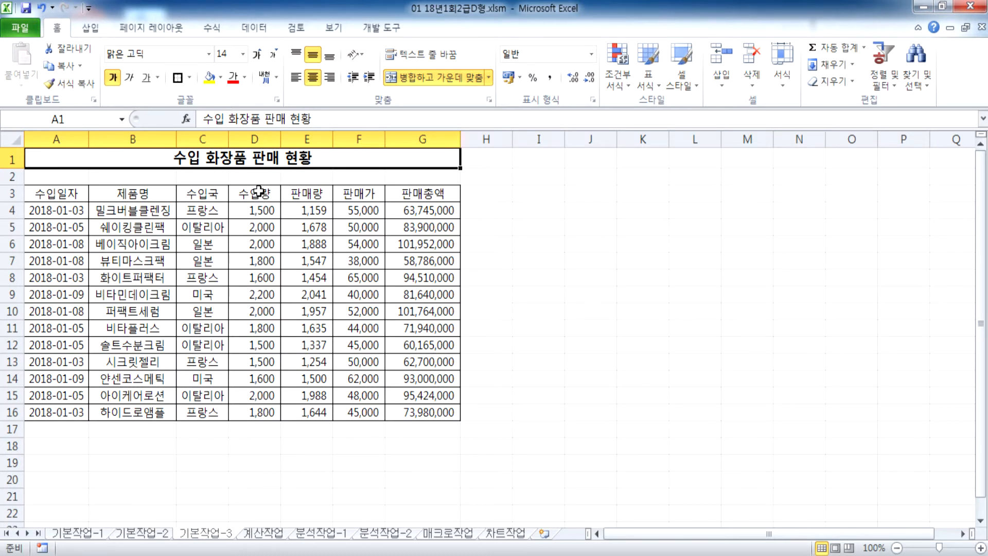
Step: Check the 판매량 and 판매총액 columns, then mark out a criteria block starting at A19
left_click(299, 194)
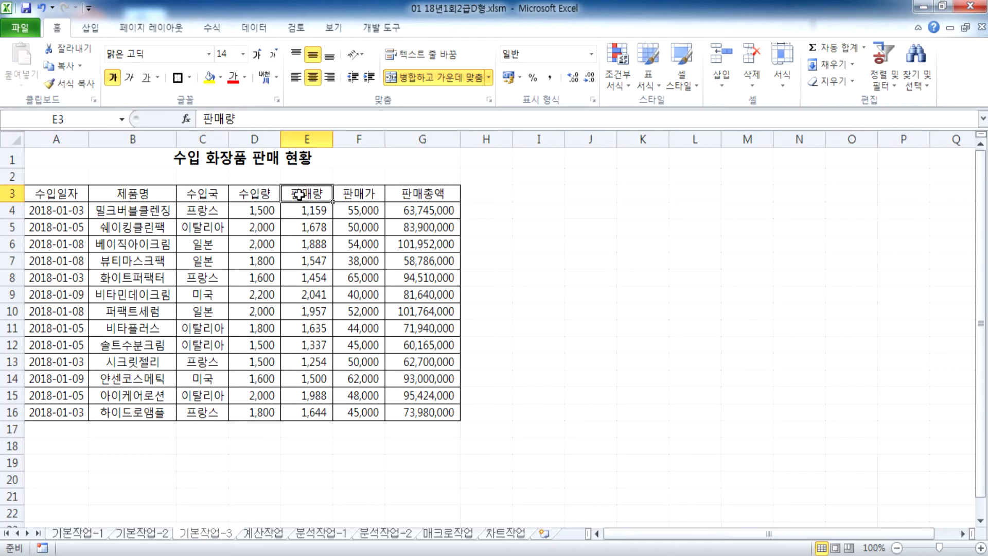
left_click_drag(298, 194, 315, 296)
left_click_drag(421, 195, 420, 278)
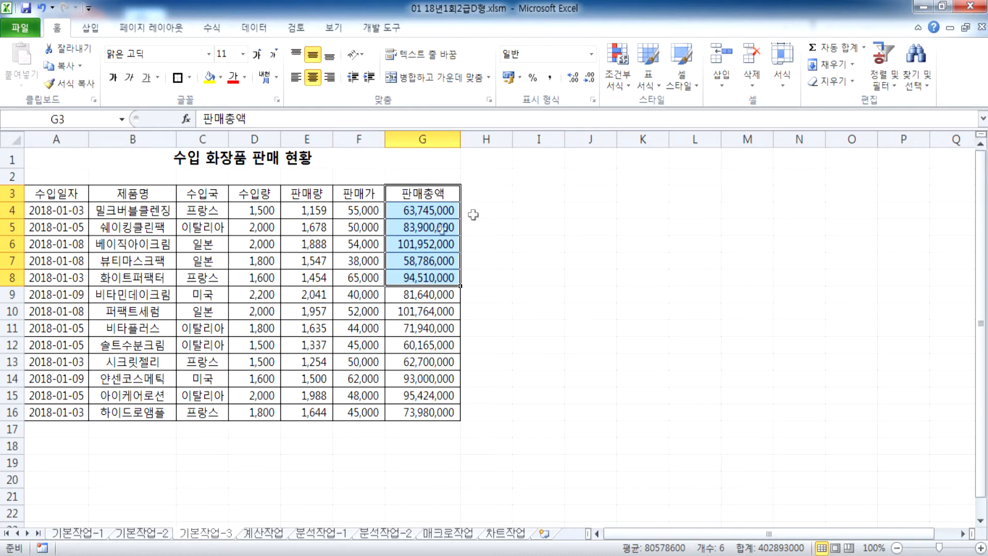
left_click(42, 466)
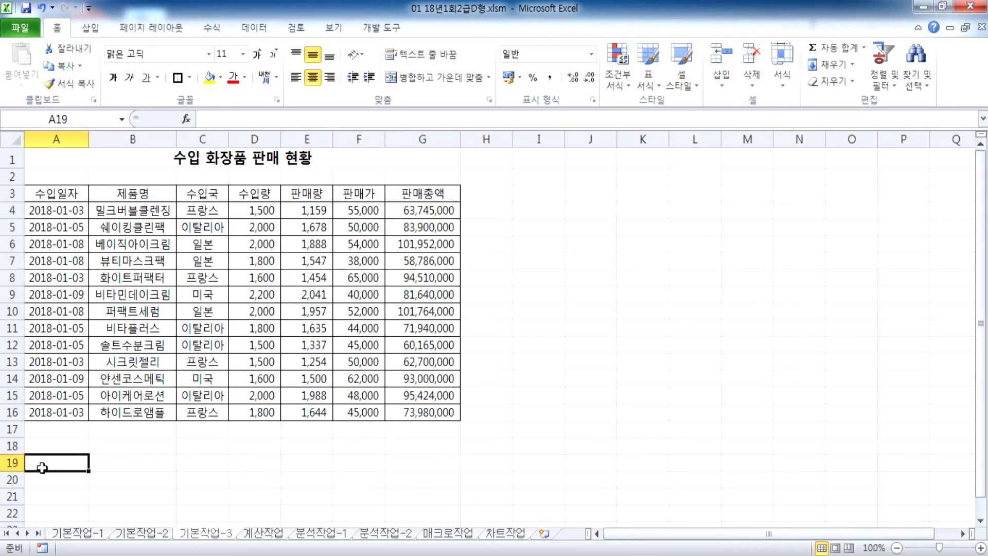
left_click_drag(42, 466, 191, 496)
Step: Enter the header 판매량 in A19 and the condition >1500 in A20
scroll(254, 375, "down", 4)
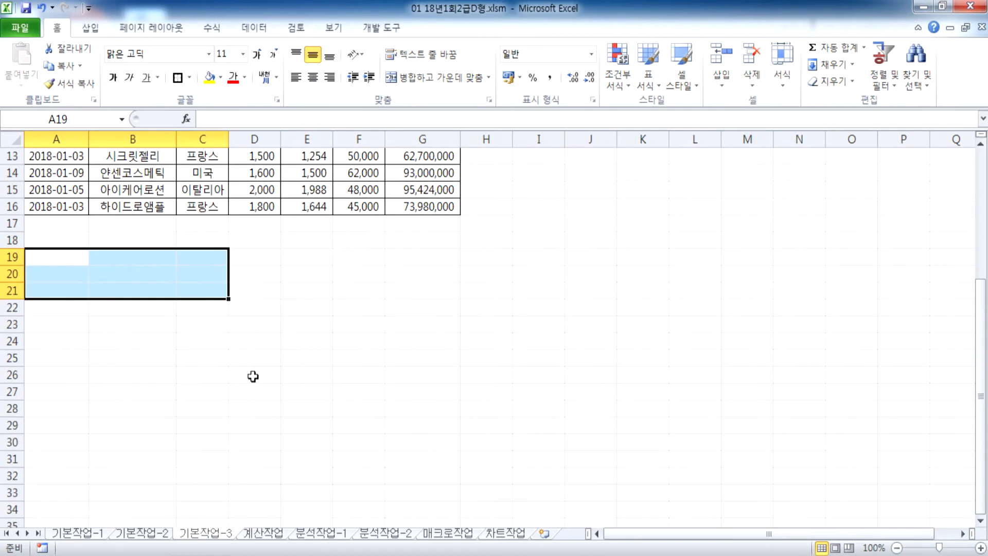
scroll(258, 376, "up", 4)
scroll(265, 370, "up", 2, "ctrl")
scroll(252, 344, "up", 2)
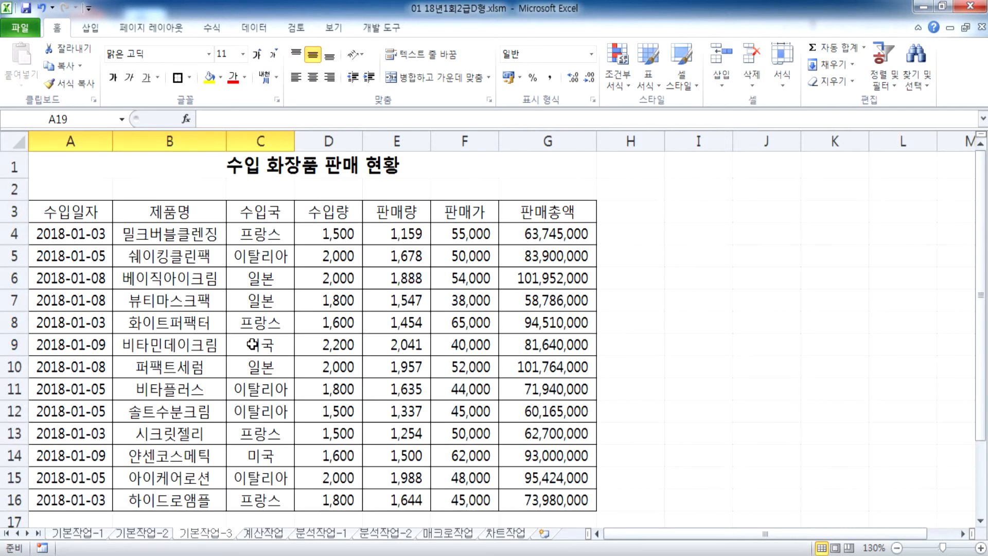
scroll(253, 344, "down", 4)
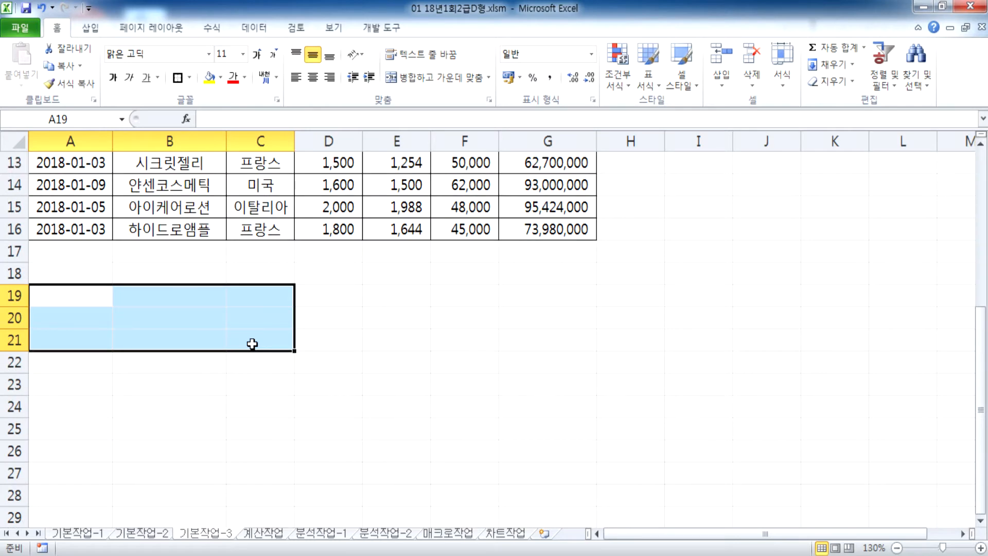
scroll(252, 344, "up", 3)
scroll(253, 335, "down", 4)
type("판매")
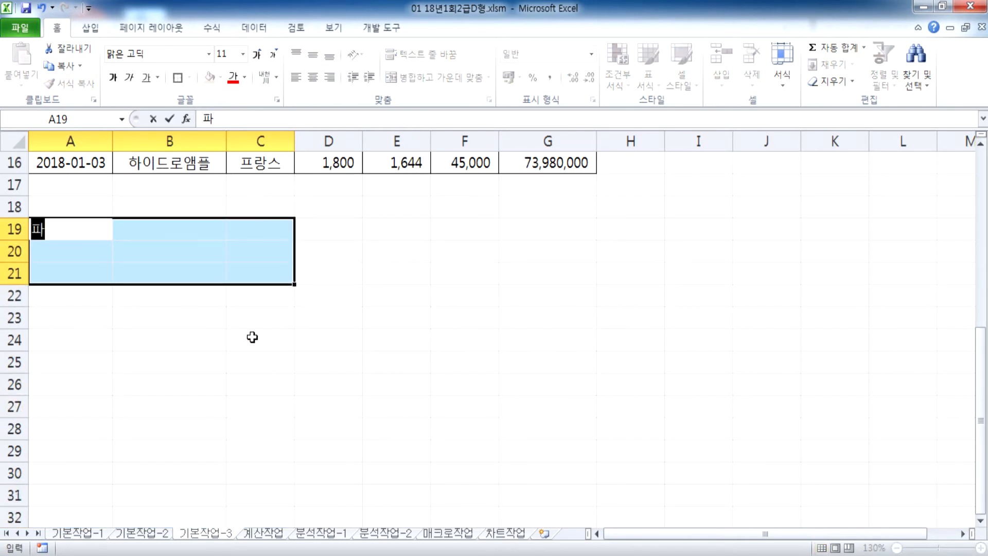
type("량")
key("Return")
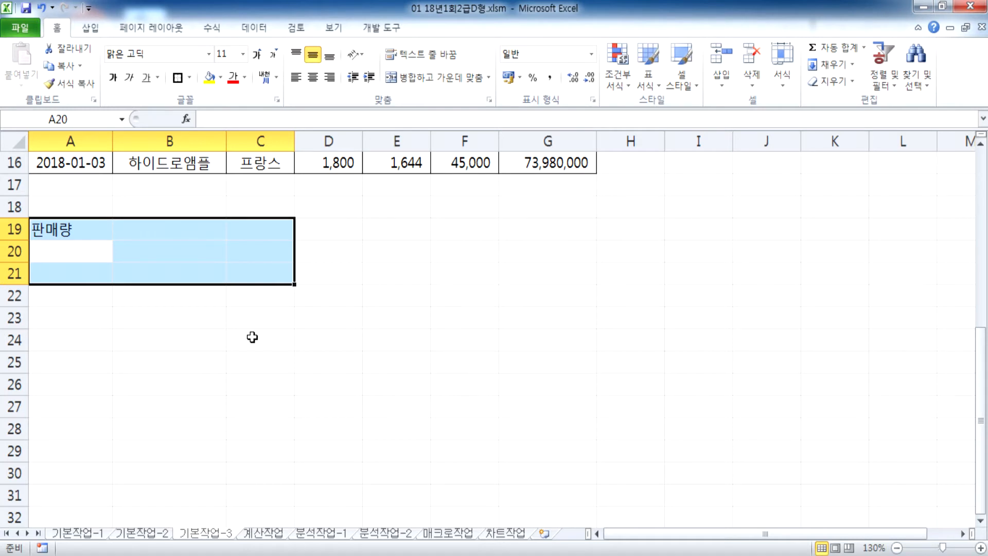
type(">1500")
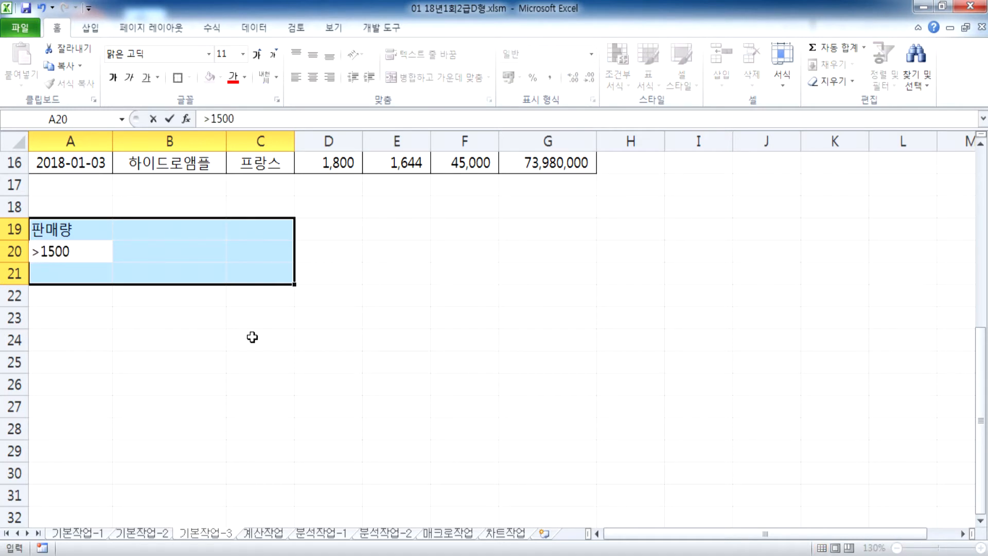
key("Tab")
key("Up")
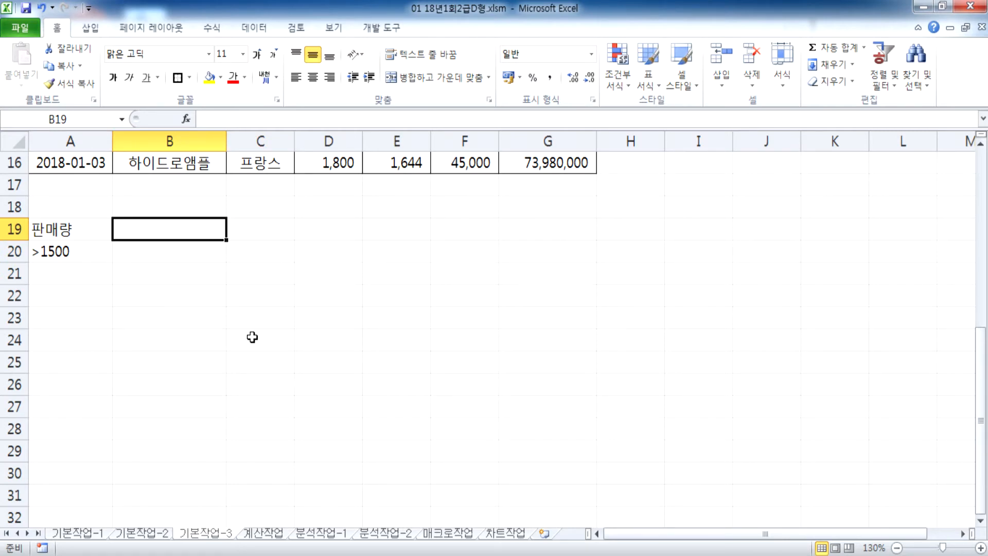
Step: Enter 판매총액 in B19 and >=90000000, with the commas removed, in B20
scroll(252, 337, "up", 5)
scroll(252, 337, "down", 5)
type("판매")
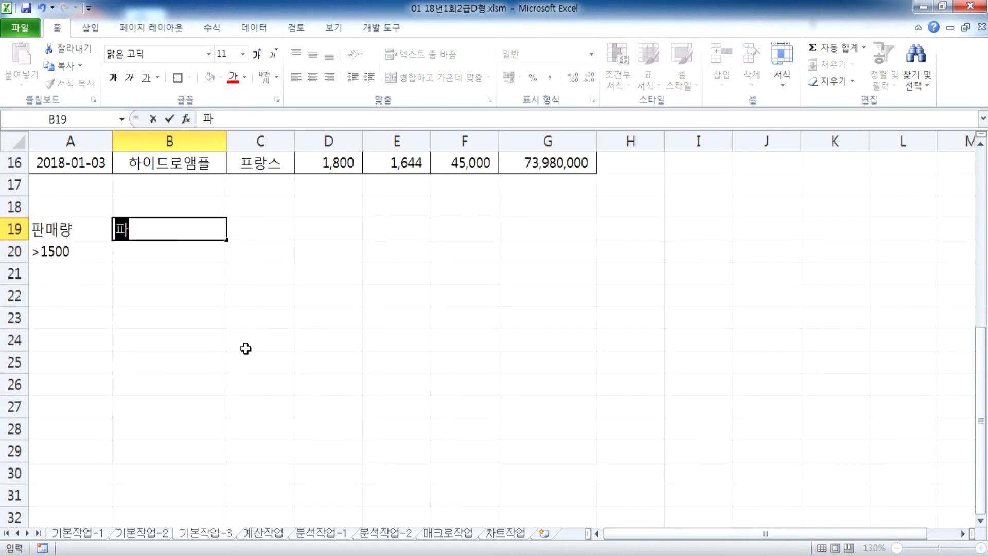
type("총액")
key("Return")
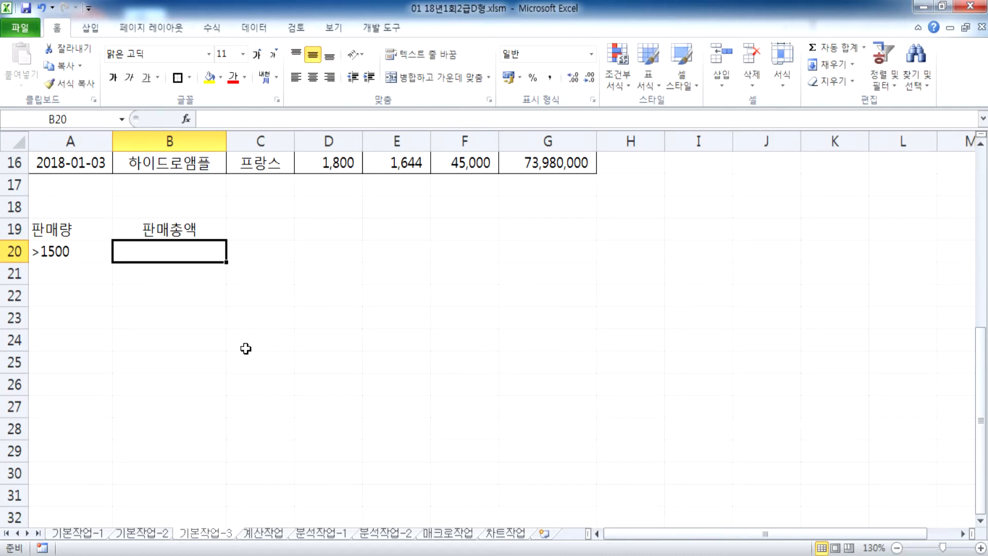
scroll(246, 348, "up", 4)
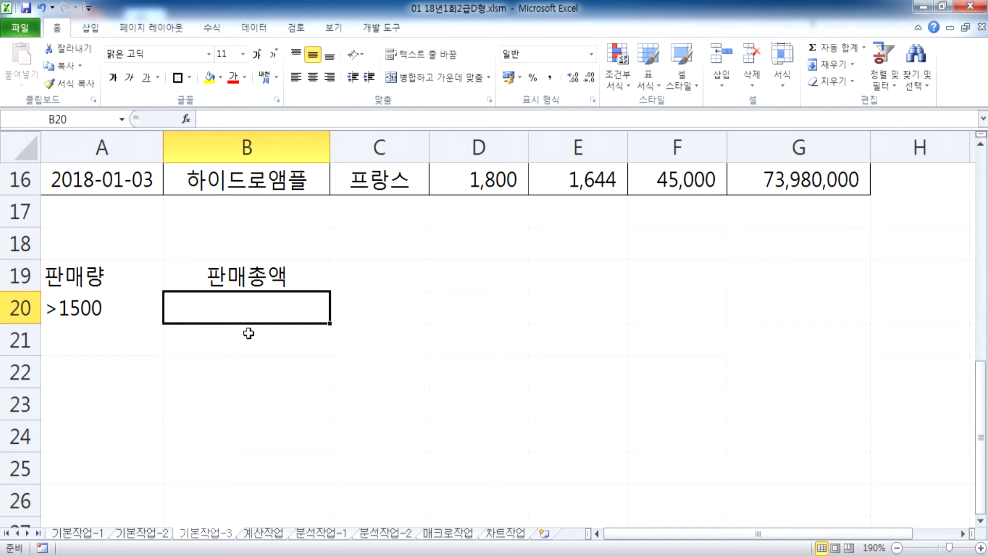
type(">=9")
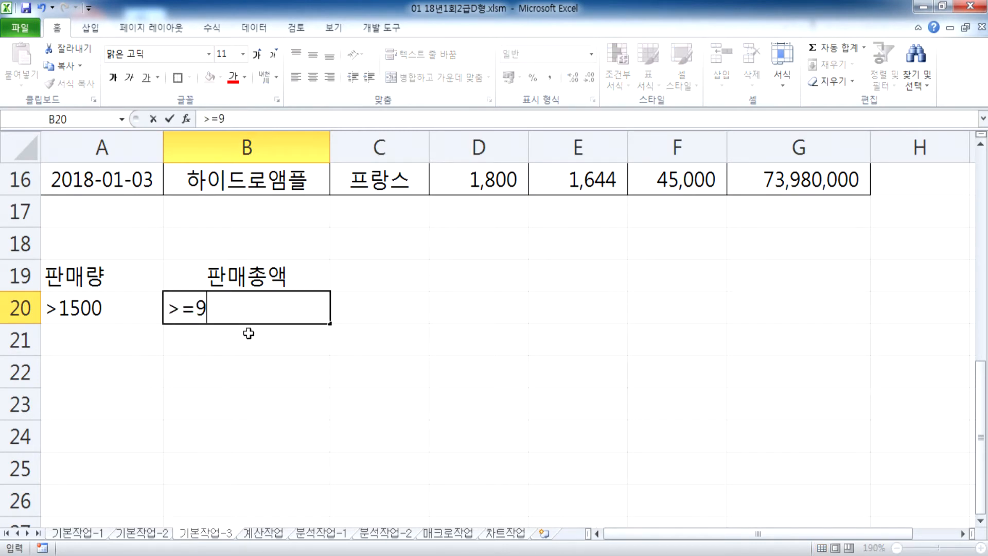
type("0,00")
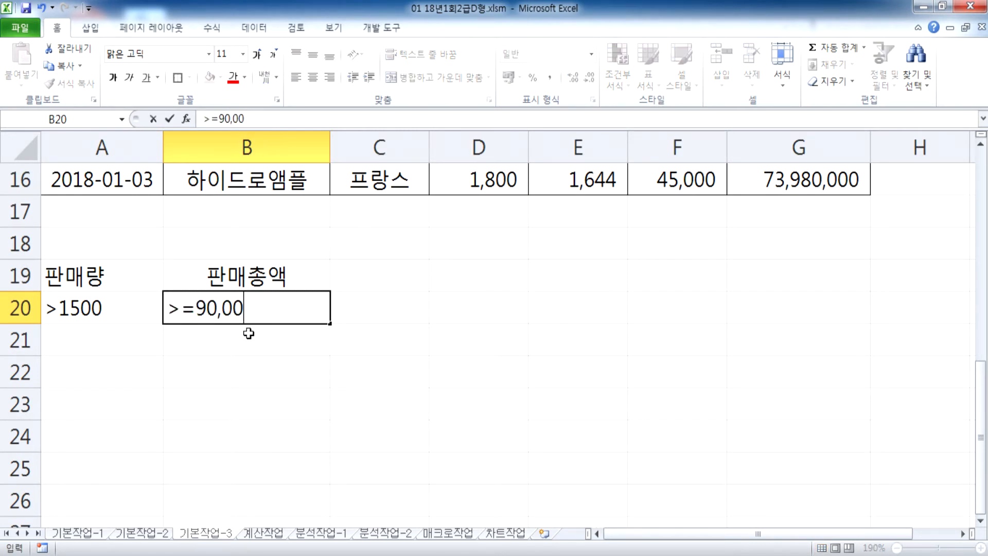
type("0,000")
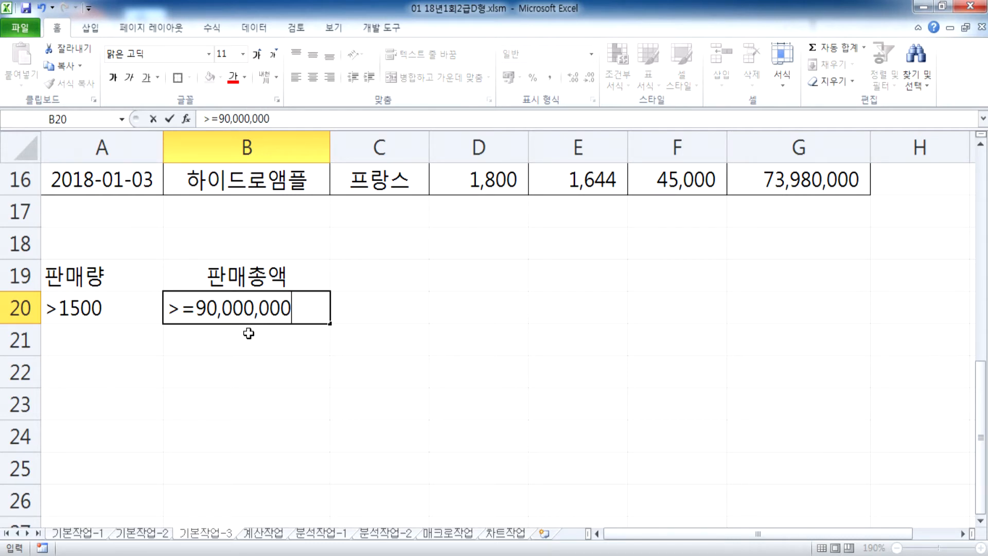
left_click(219, 309)
left_click_drag(217, 311, 154, 307)
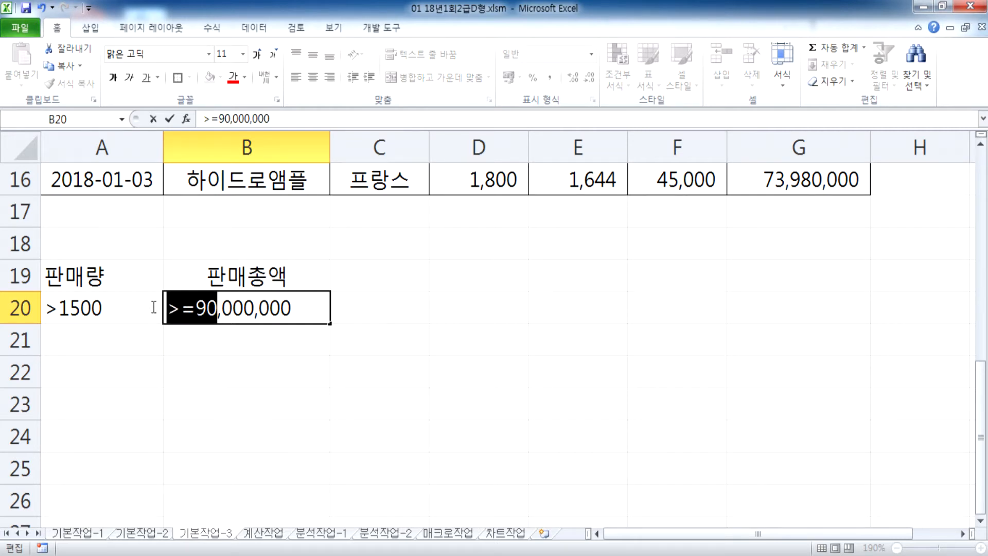
double_click(225, 309)
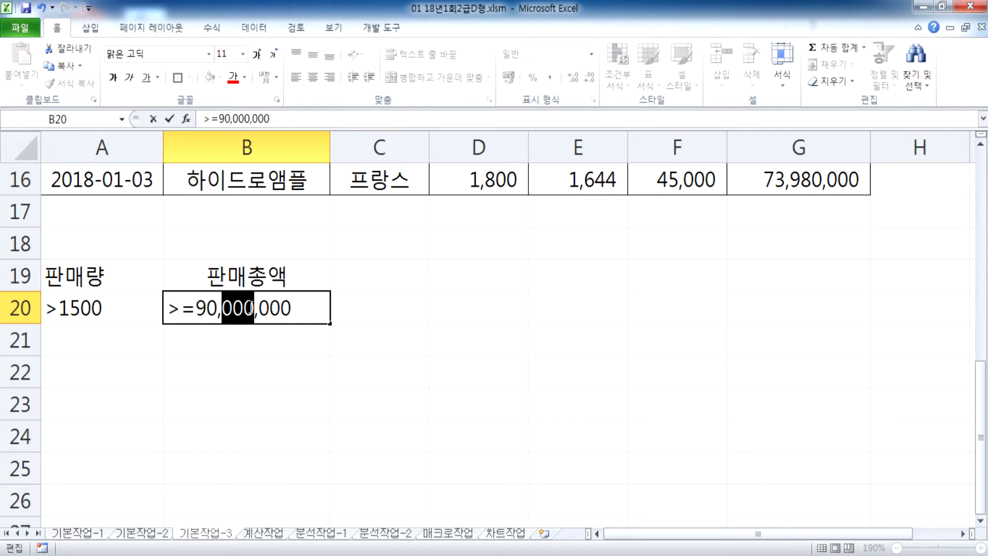
left_click(220, 310)
key("BackSpace")
left_click(250, 310)
key("Delete")
key("Return")
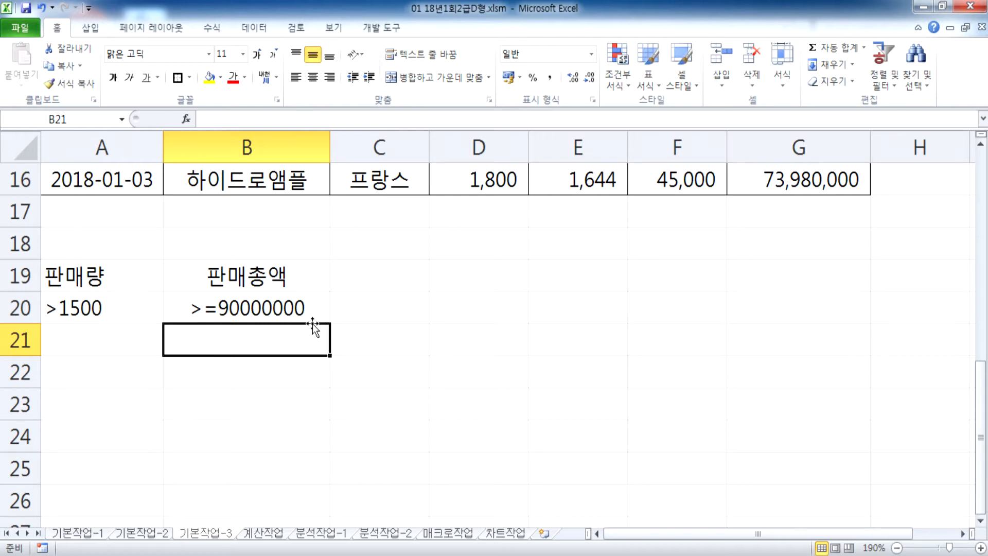
Step: Verify the A19:B20 criteria block and place the active cell inside the data table
left_click_drag(138, 274, 207, 311)
left_click(227, 307)
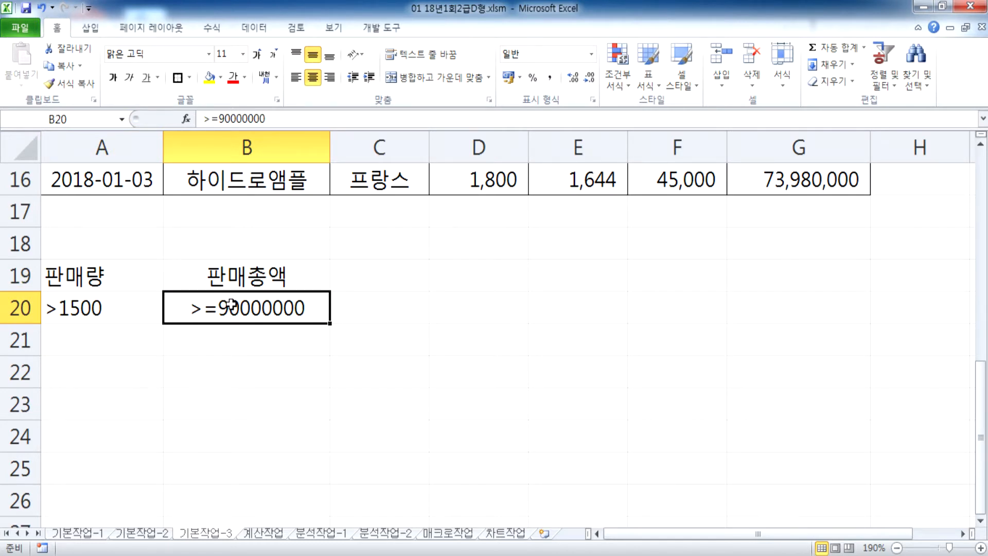
scroll(87, 370, "down", 1)
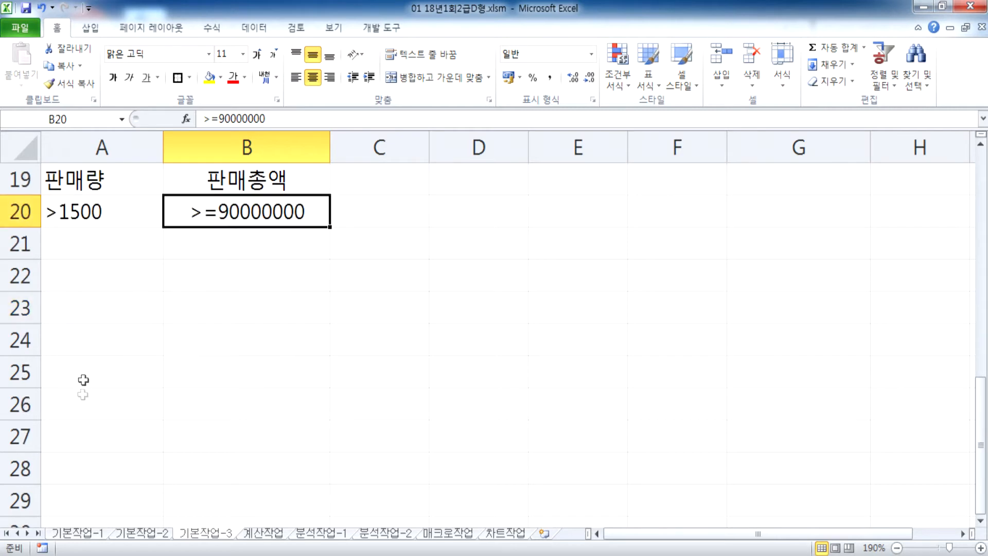
left_click(90, 317)
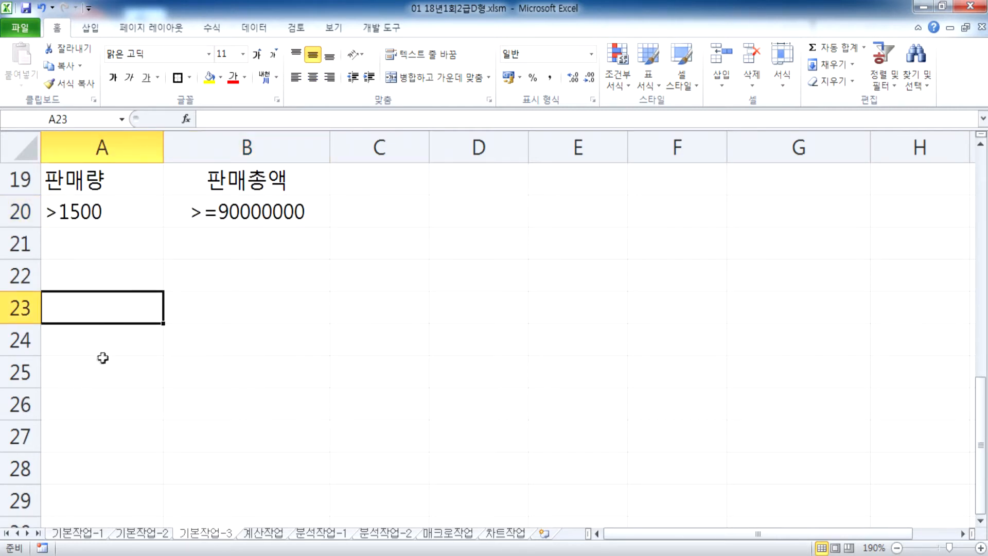
scroll(109, 347, "down", 2, "ctrl")
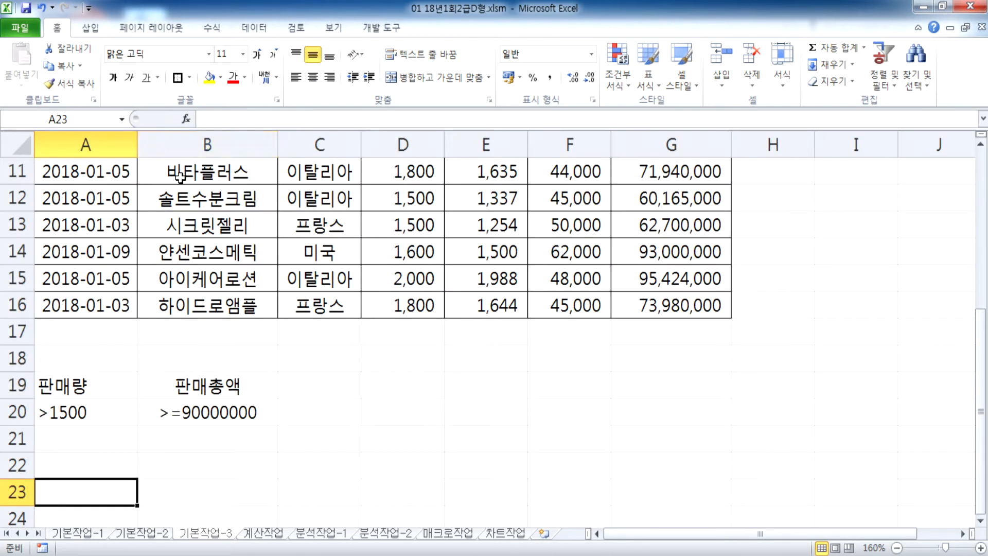
left_click_drag(180, 178, 440, 278)
left_click(317, 200)
scroll(315, 252, "up", 3)
scroll(315, 252, "down", 3)
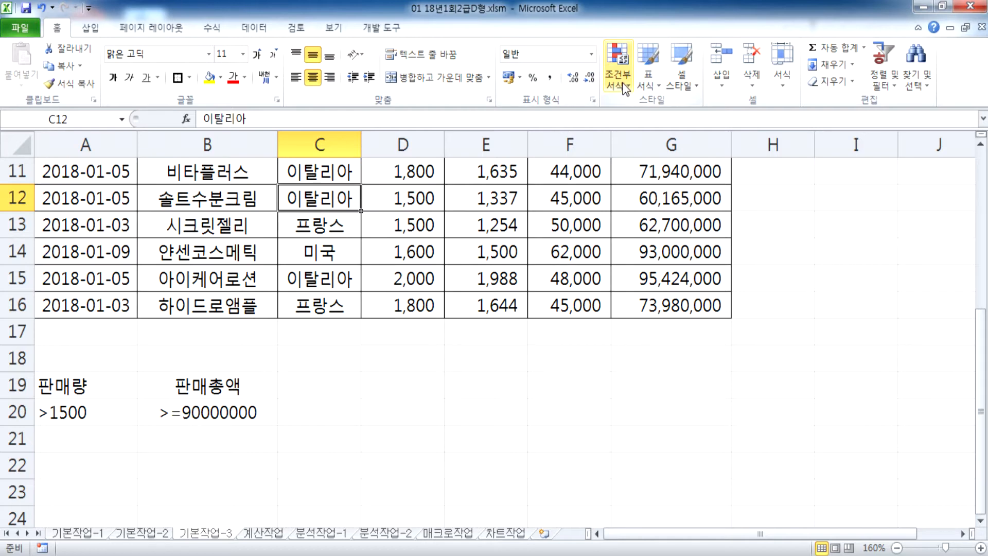
Step: Run Advanced Filter on A3:G16 with criteria A19:B20, copying the results to A23
left_click(254, 28)
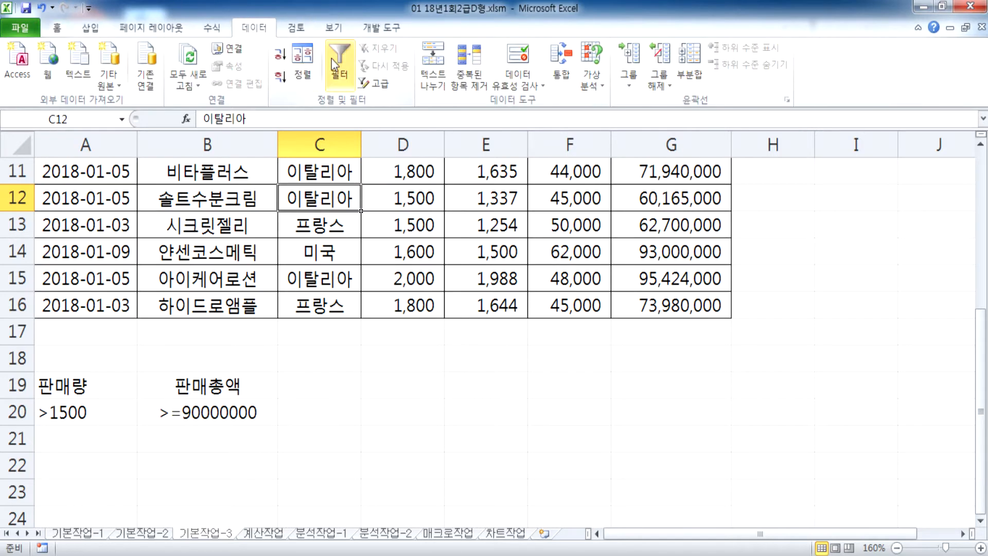
left_click(380, 83)
scroll(266, 279, "up", 1)
scroll(266, 278, "down", 3)
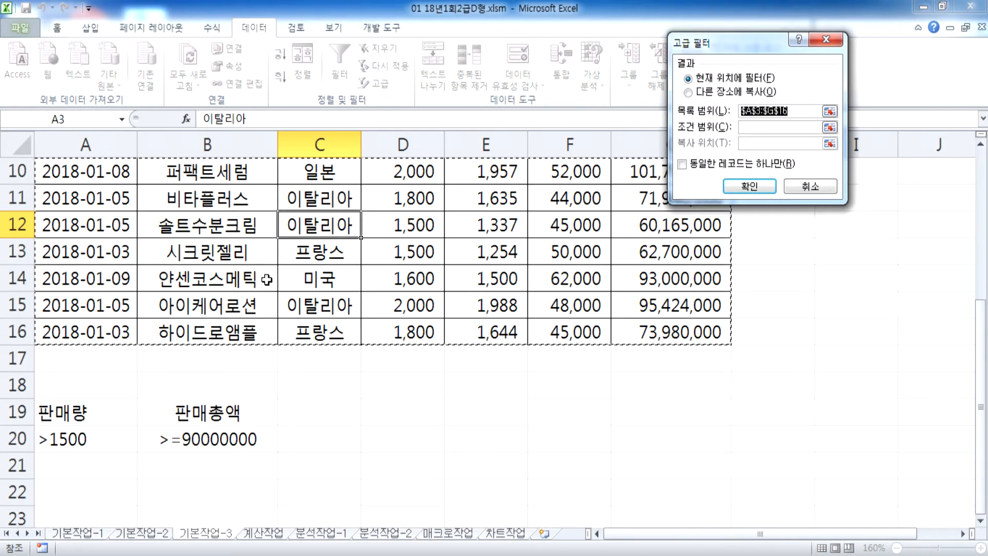
left_click(708, 92)
left_click_drag(741, 42, 455, 147)
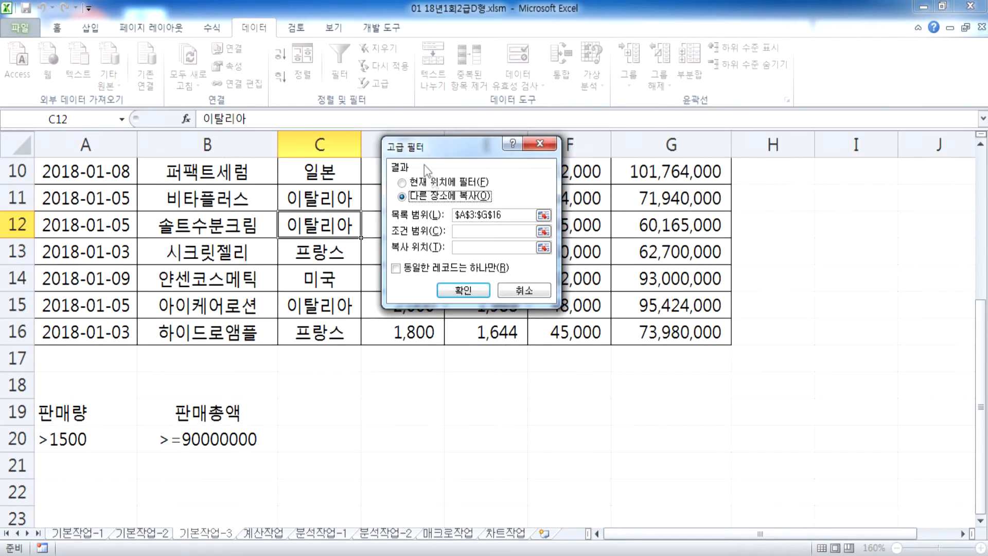
left_click(462, 230)
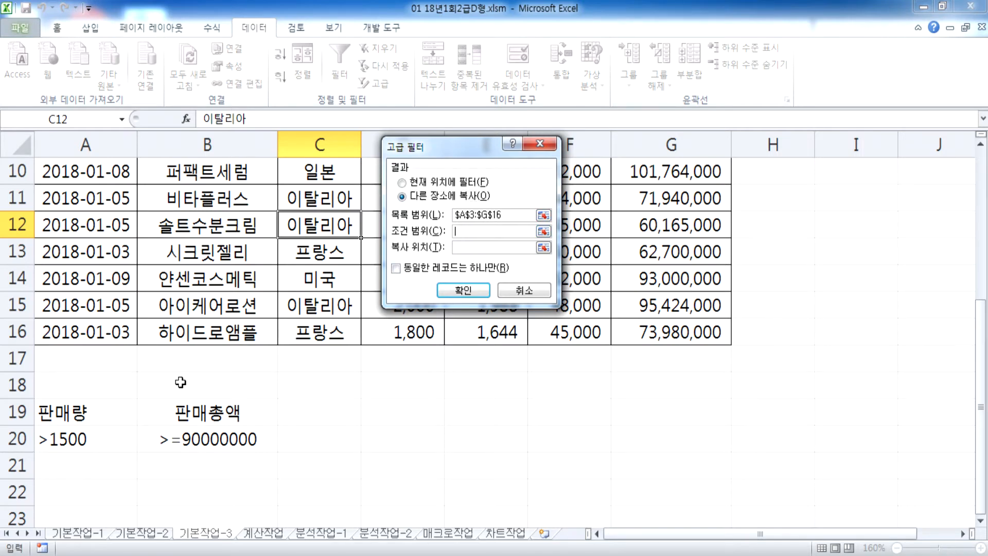
left_click_drag(103, 410, 178, 438)
left_click(468, 250)
scroll(135, 393, "down", 4)
scroll(84, 354, "up", 2)
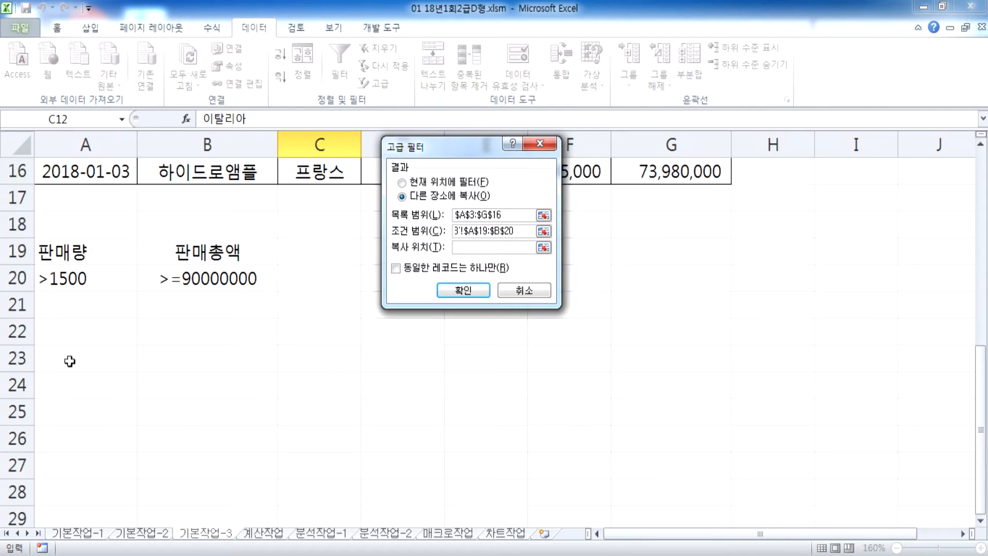
left_click(67, 364)
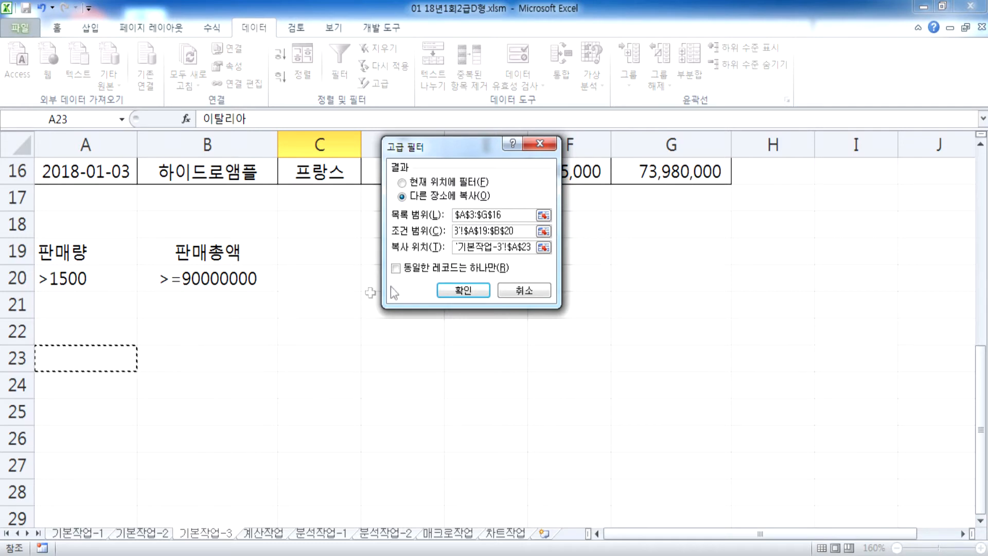
left_click(462, 291)
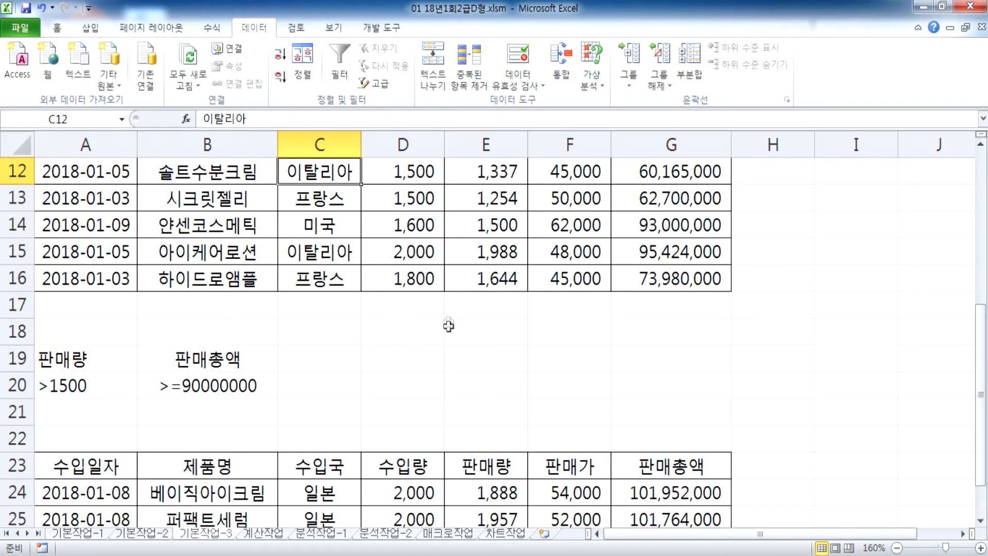
Step: Scroll down to review the extracted rows at row 23, then switch to the 계산작업 sheet
scroll(466, 333, "down", 2)
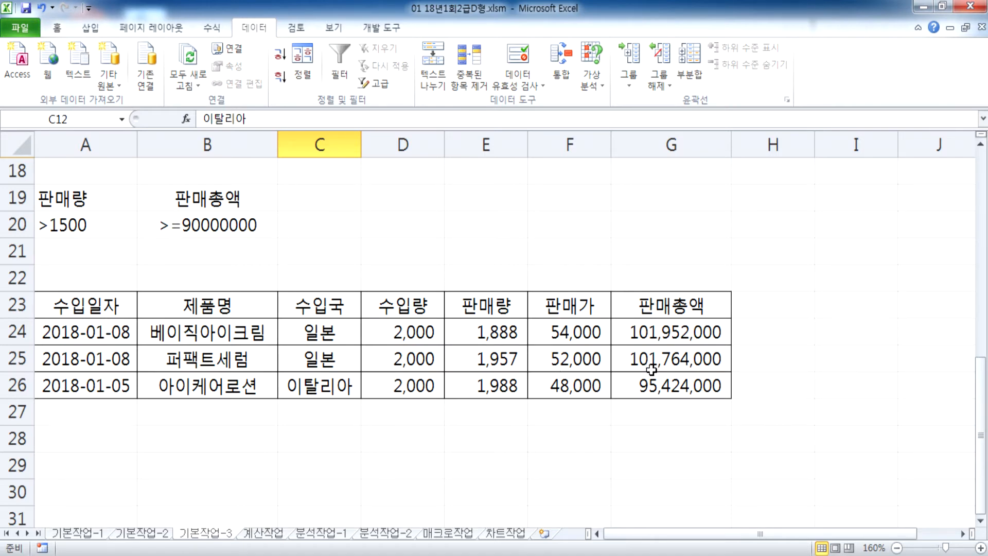
scroll(651, 369, "up", 6)
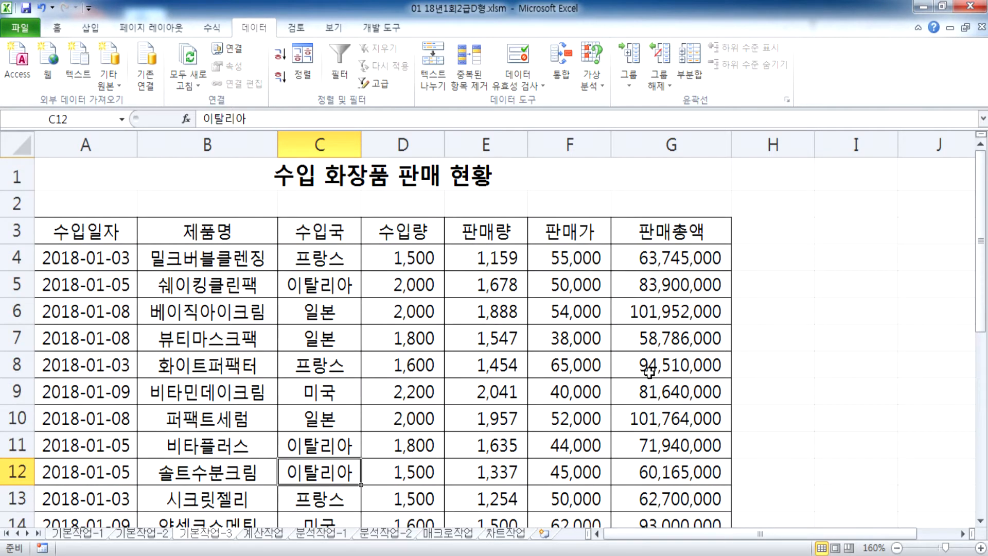
scroll(649, 372, "down", 2)
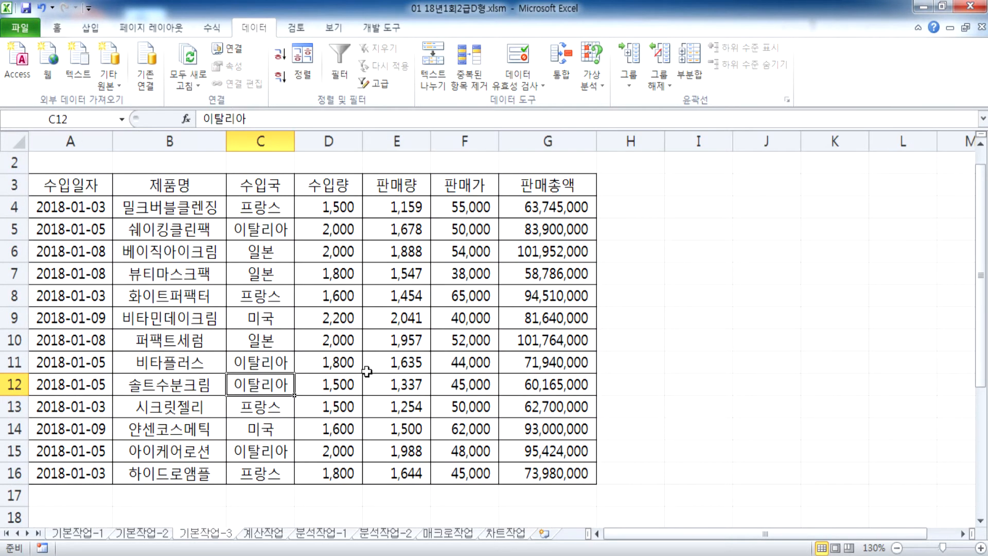
left_click(390, 428)
scroll(406, 423, "down", 1)
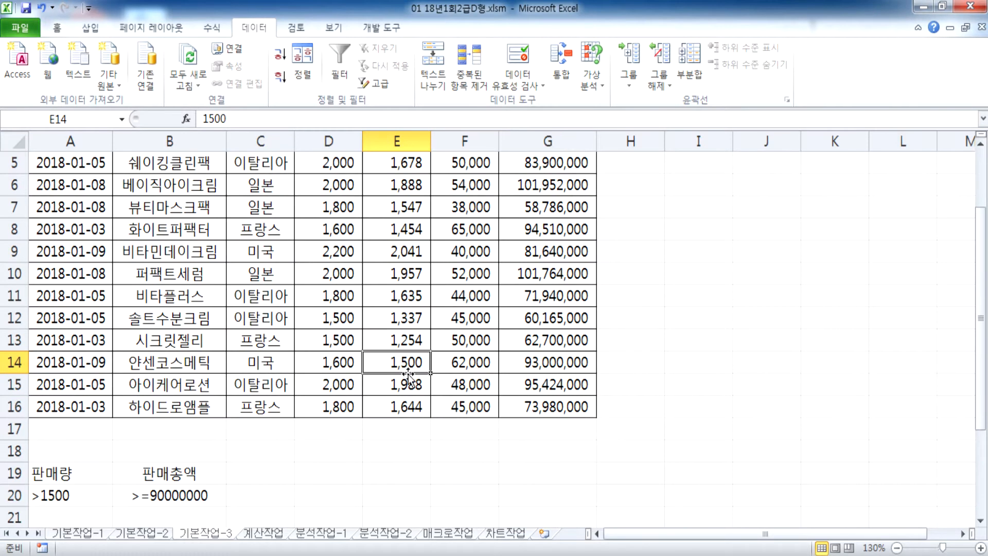
scroll(396, 366, "down", 2)
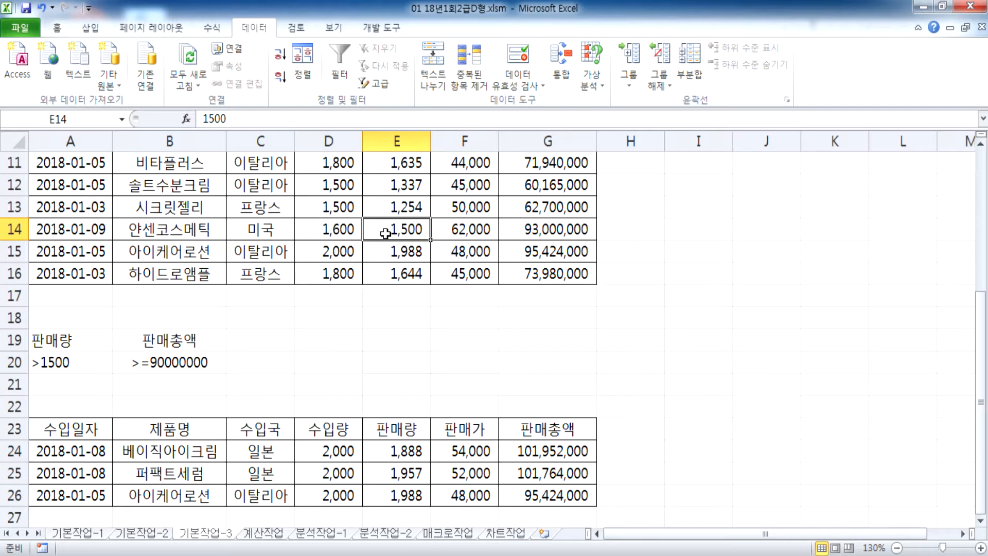
scroll(388, 226, "down", 1)
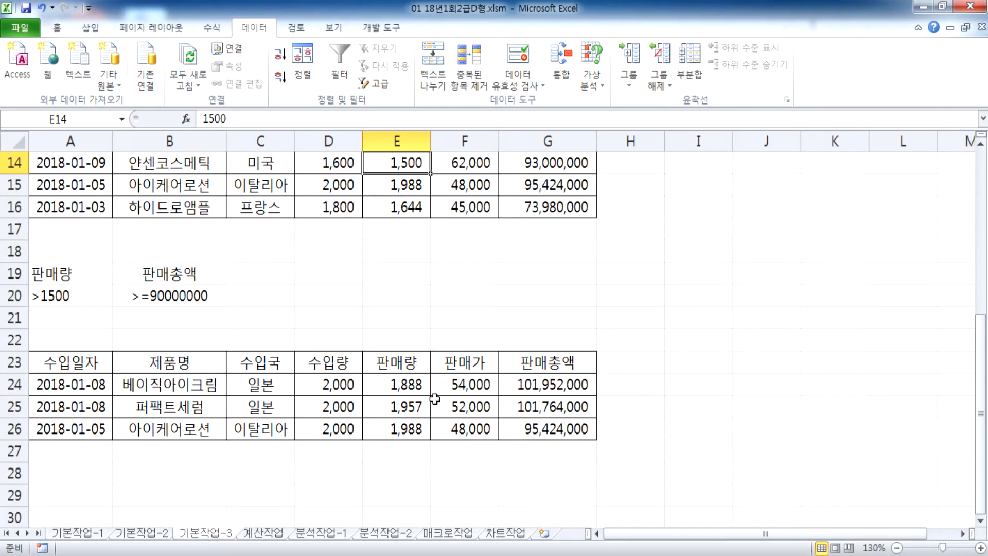
key("ctrl+Page_Down")
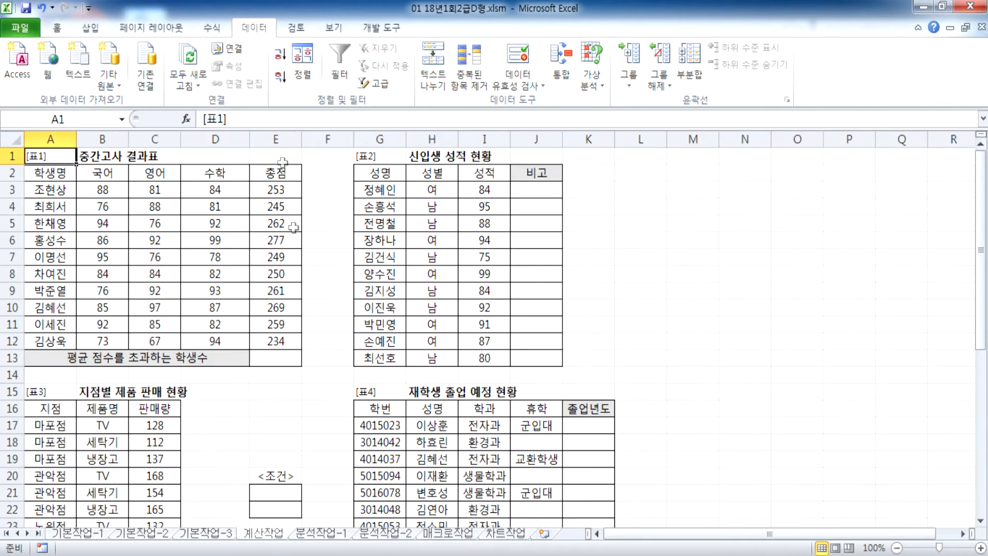
Step: Minimize the ribbon, select the title cell and answer cell E13, then return to Notepad
double_click(254, 32)
scroll(203, 157, "up", 2, "ctrl")
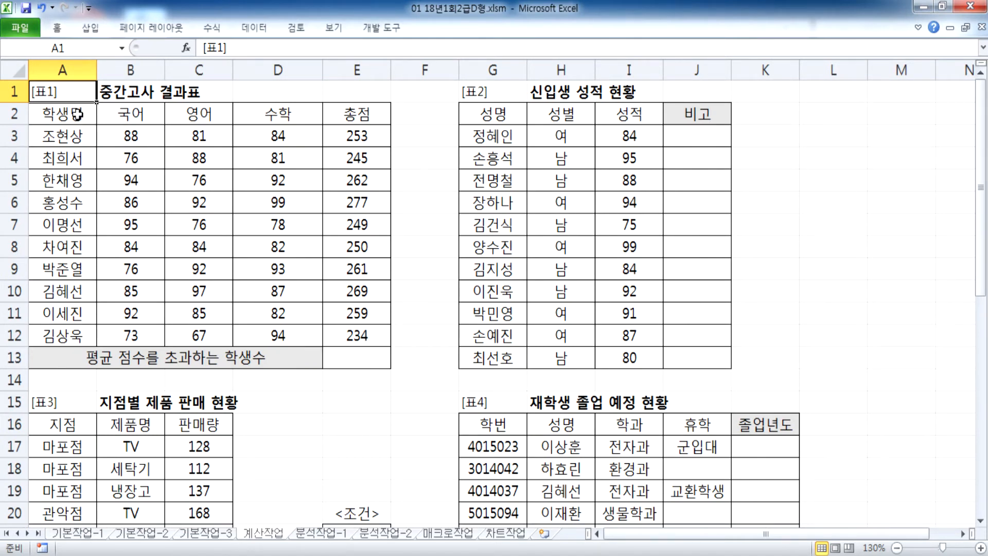
left_click(121, 96)
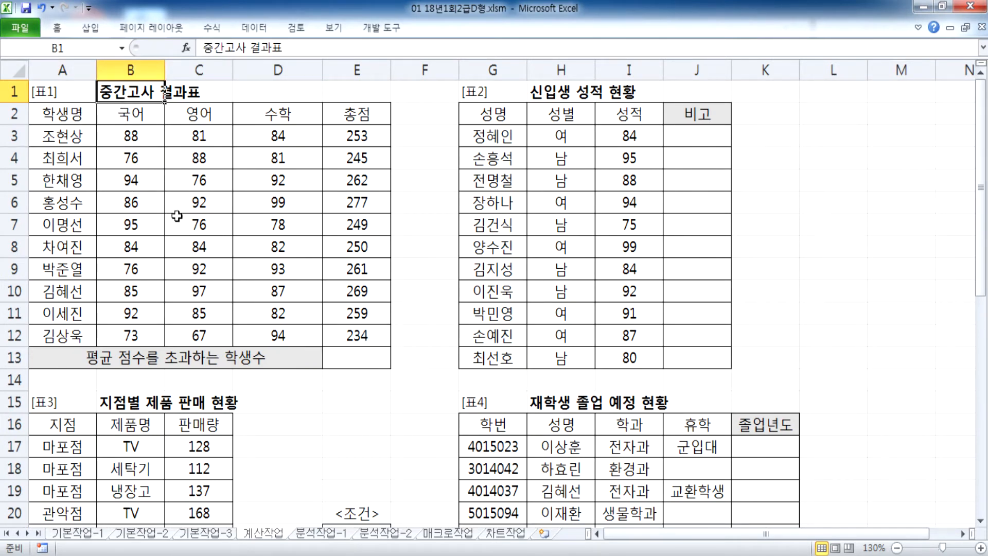
left_click(359, 359)
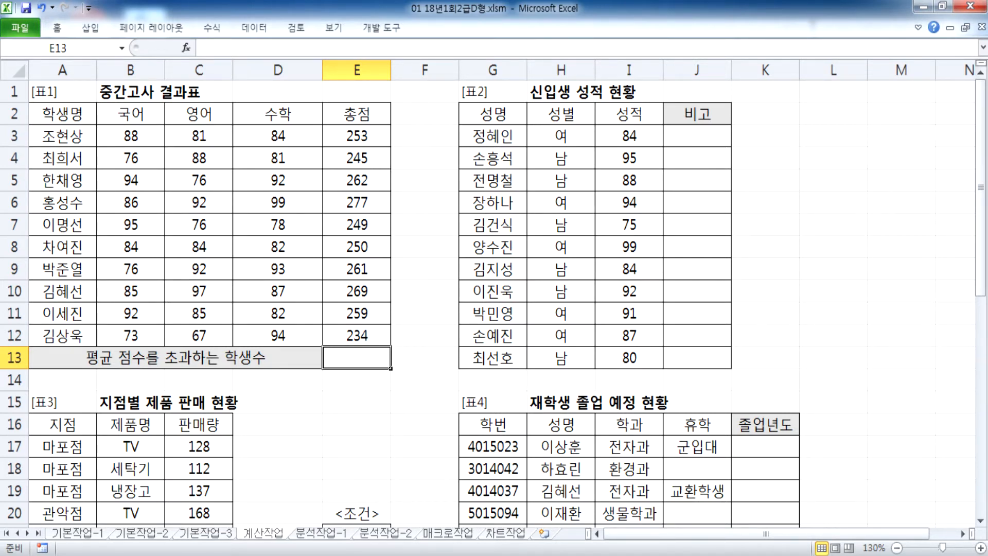
key("alt+Tab")
Step: Add the line '문제1) 총점의 평균을 초과하는 학생들의 수를 표시' to the Notepad notes
left_click_drag(318, 85, 987, 21)
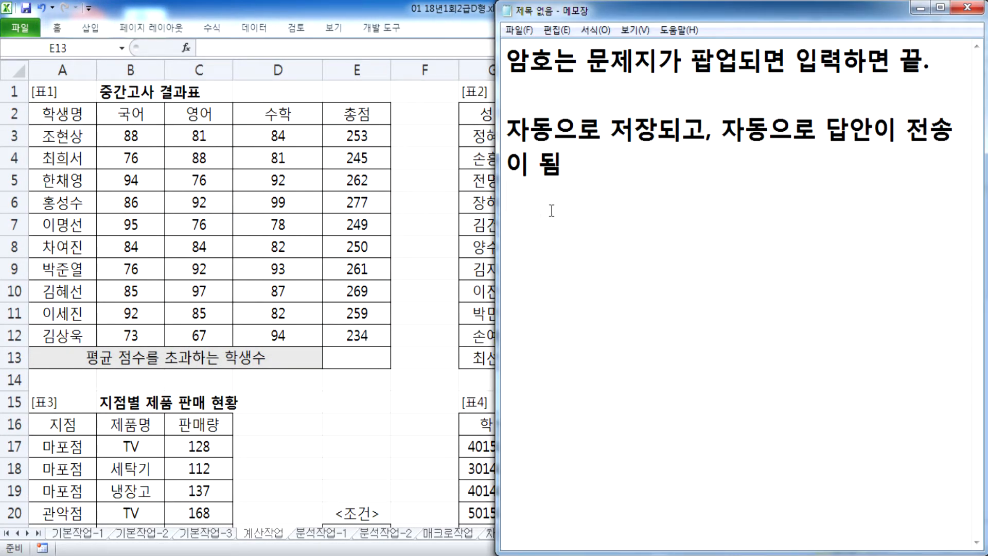
key("Return")
type("ㅁ문제1")
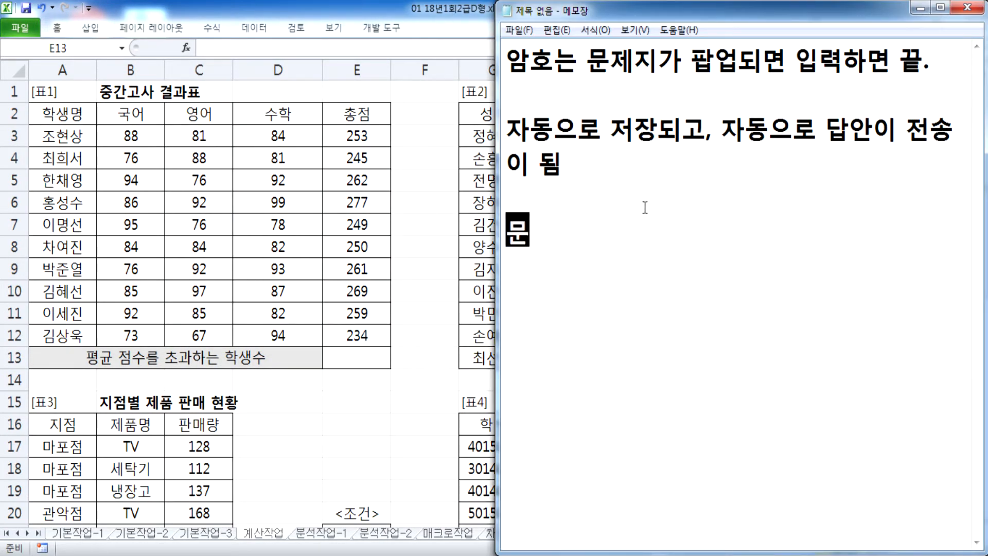
type(") ")
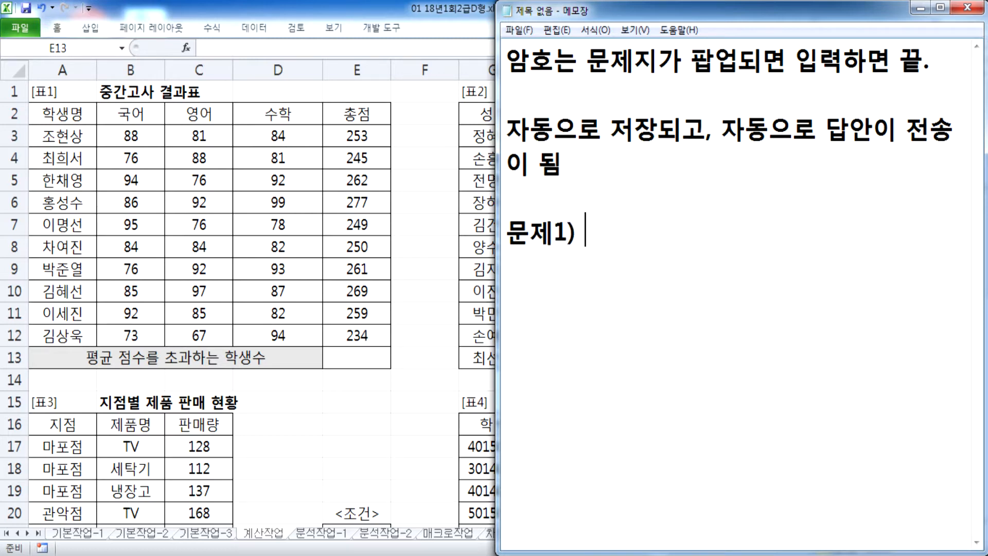
type("다음")
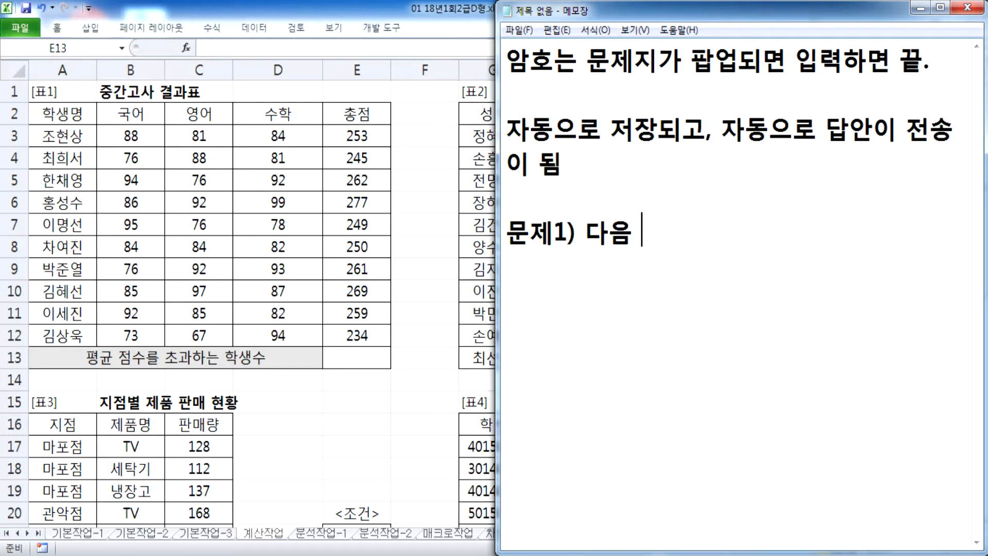
key("BackSpace")
key("BackSpace")
key("BackSpace")
type("총점의 평균")
key("BackSpace")
type("ㄴ")
key("BackSpace")
key("BackSpace")
type("균")
type("을 초고")
type("과하는 학새")
type("생들의 술")
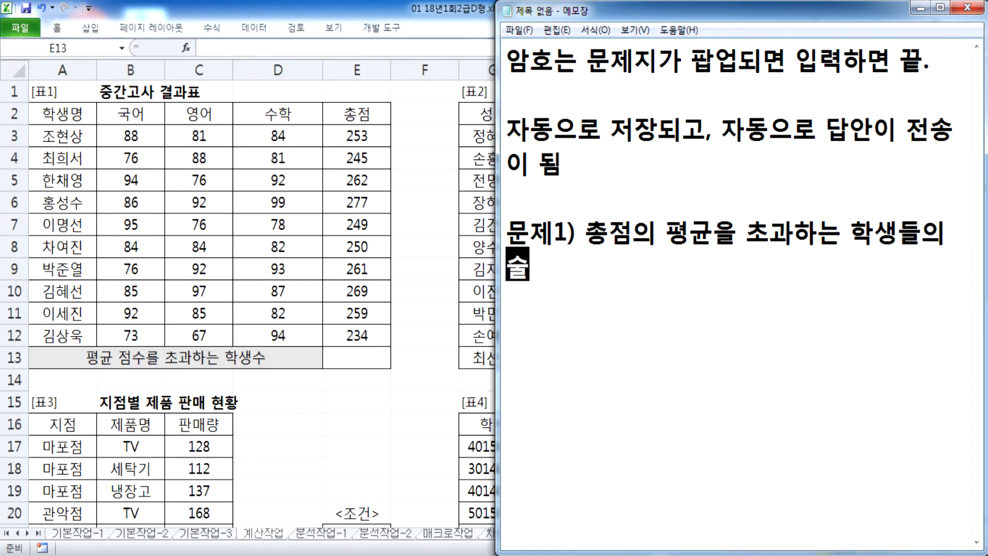
type("수를 표시")
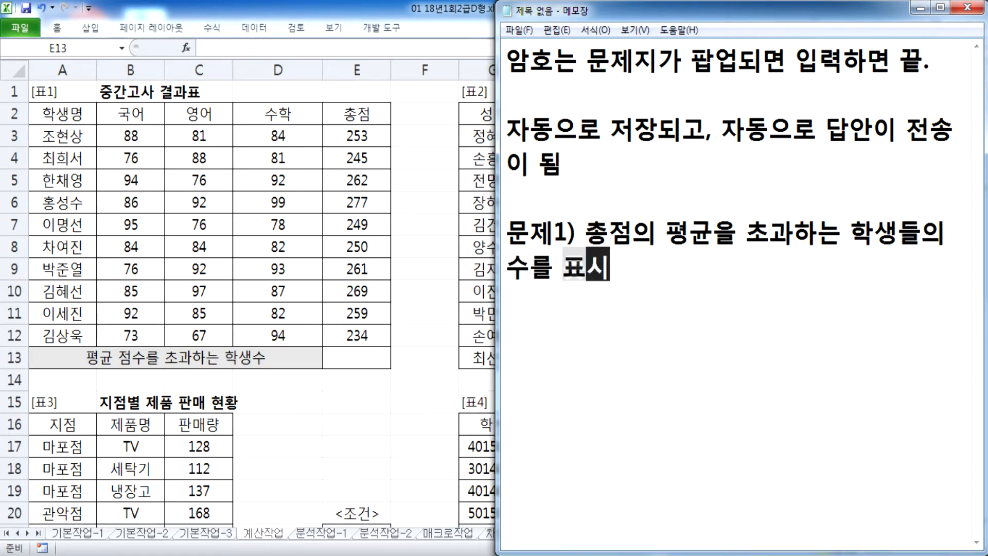
key("Return")
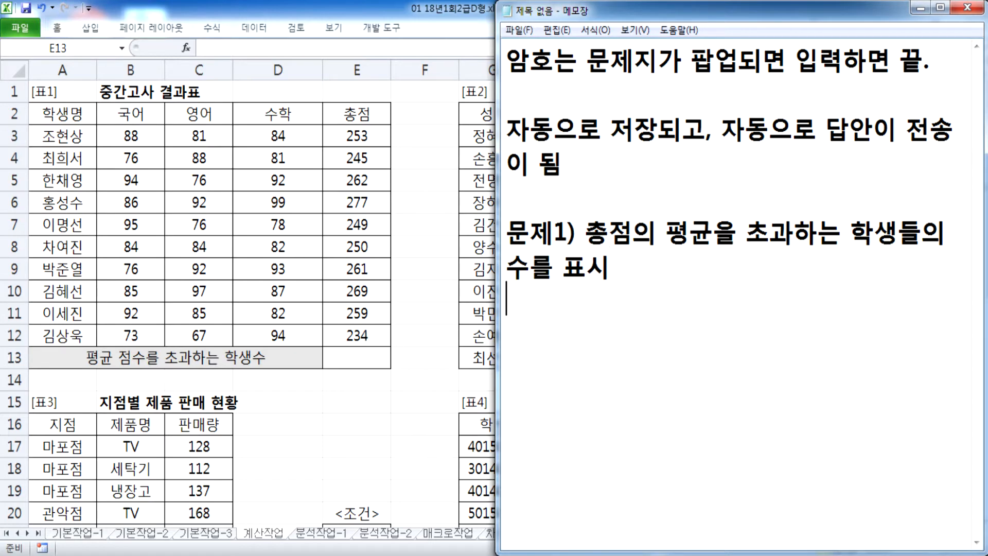
left_click(376, 146)
left_click_drag(360, 136, 371, 332)
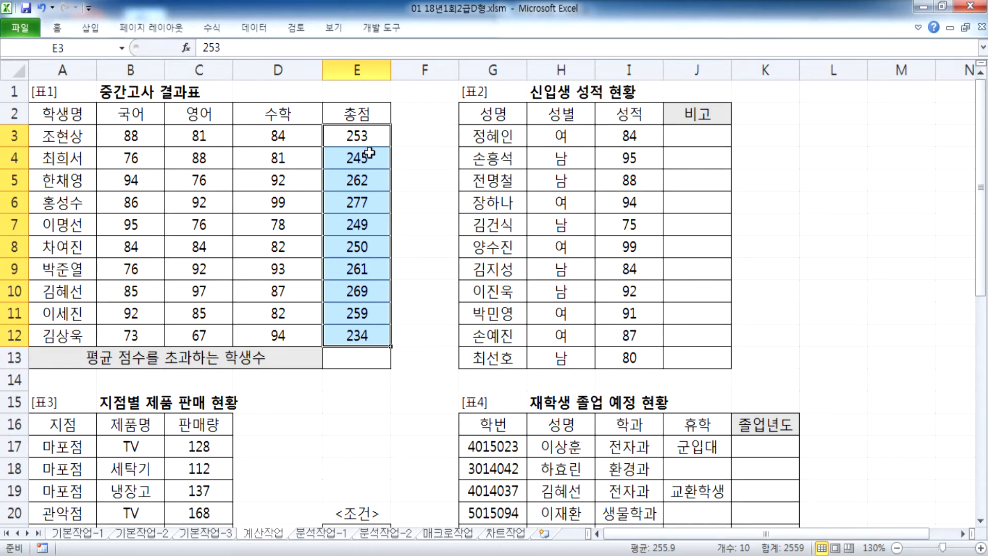
left_click_drag(370, 179, 379, 203)
left_click(377, 268)
left_click(376, 292)
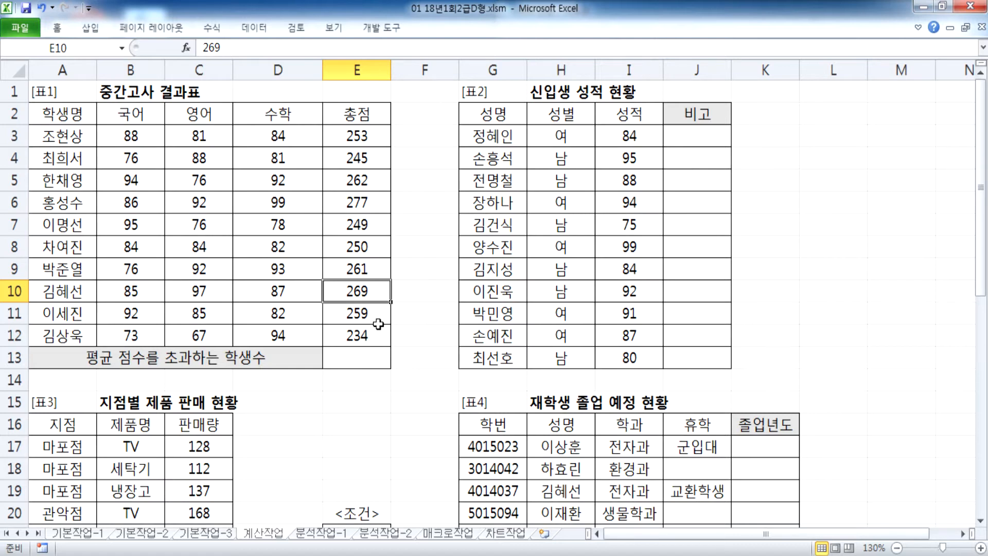
left_click(369, 137)
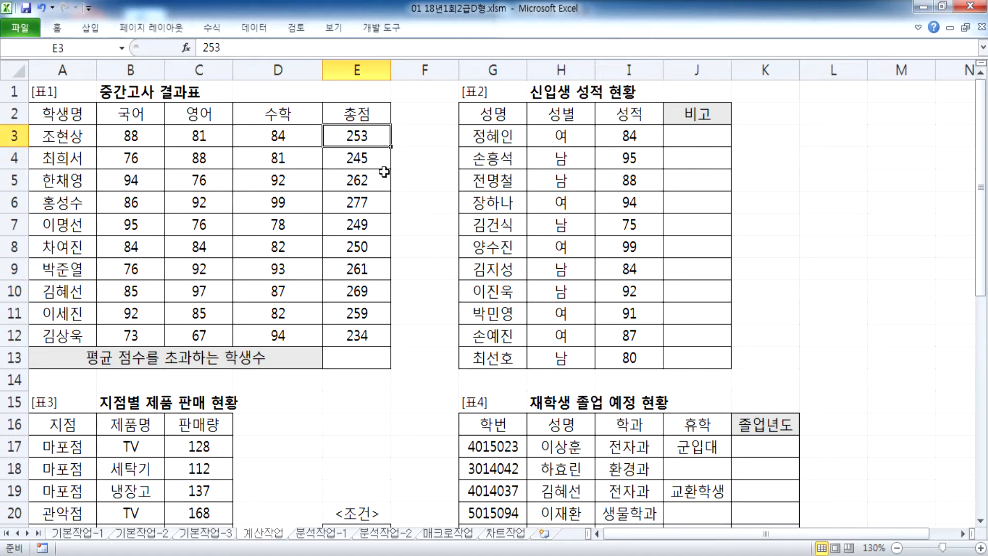
left_click(386, 155)
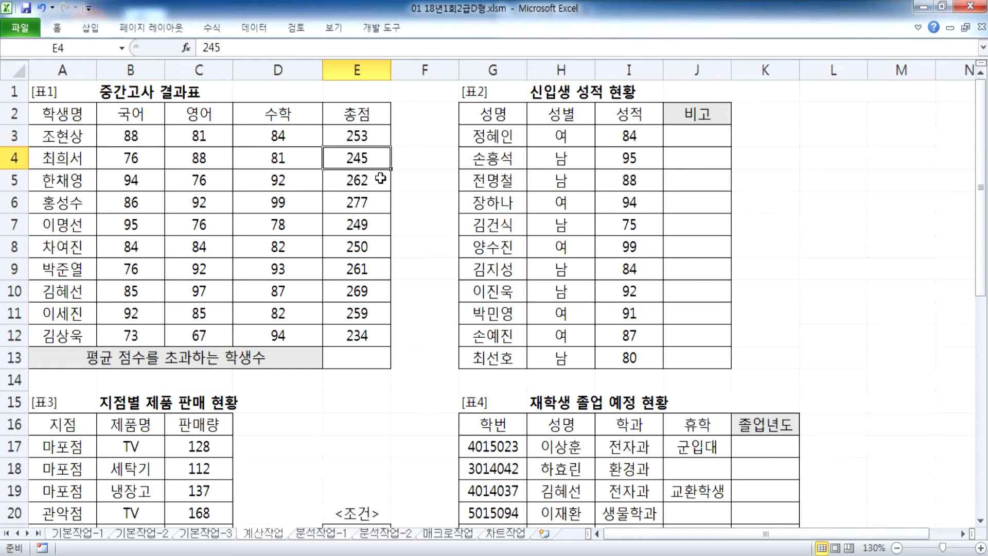
left_click(382, 177)
left_click(373, 201)
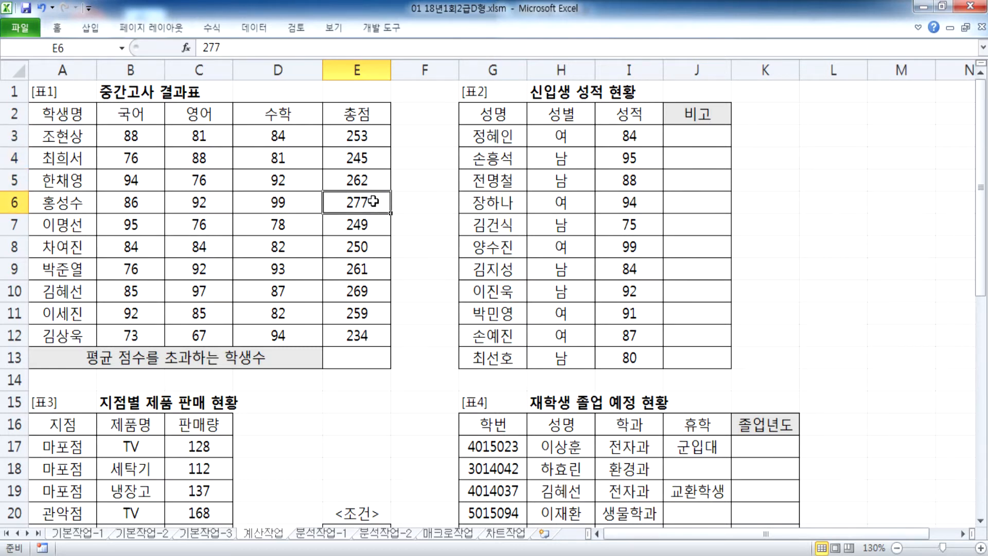
key("alt+Tab")
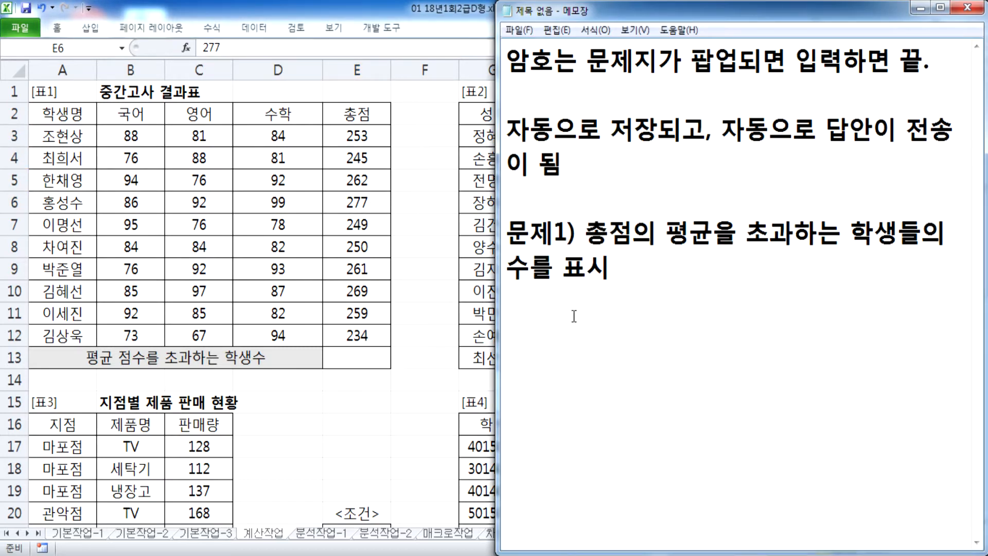
Step: Write 'COUNTIF, AVERAGEIF 함수와 & 연산자' on a new line and widen the Notepad window
type("COUNTIF")
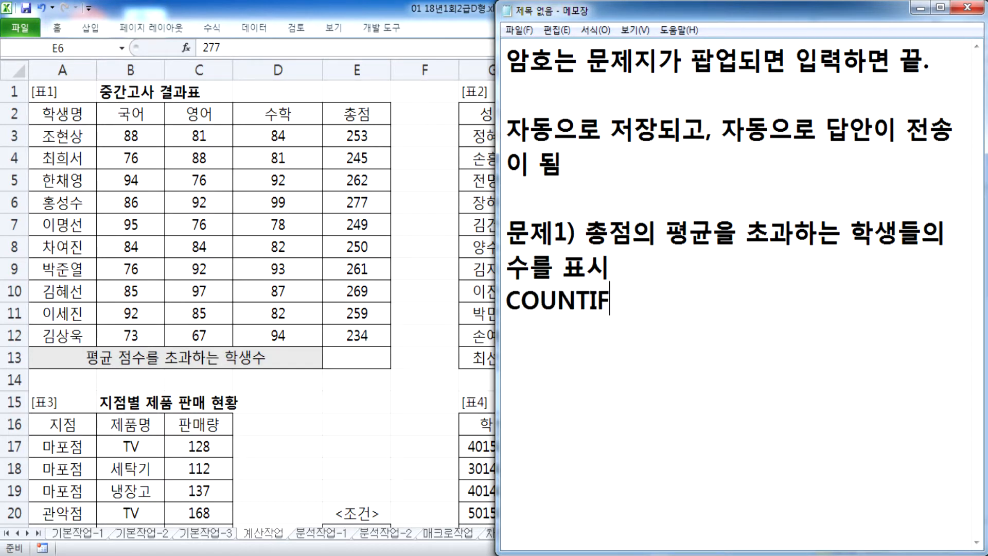
type(", AVER")
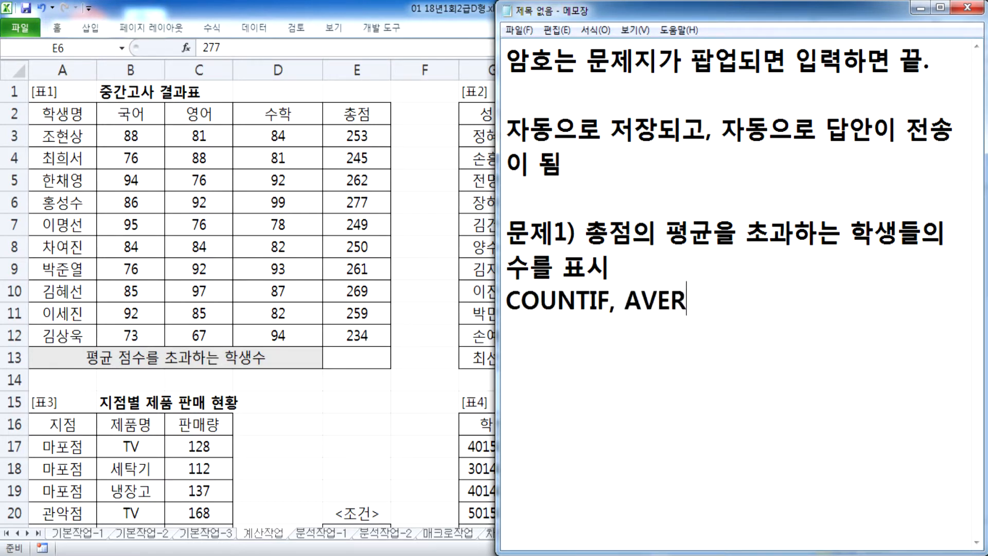
type("AGEIF 함수와 & 연산자")
key("Left")
key("Left")
key("Left")
key("End")
key("Return")
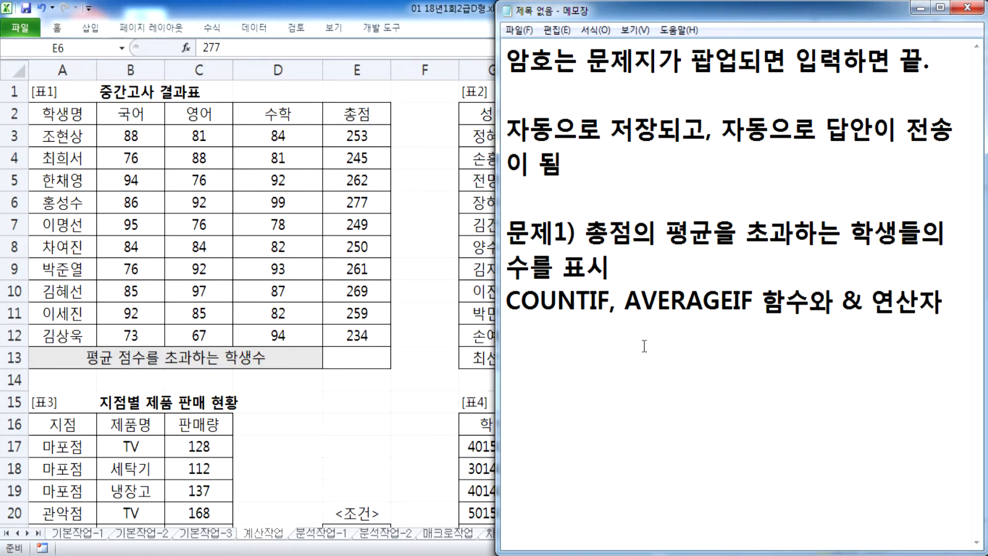
left_click_drag(497, 304, 401, 304)
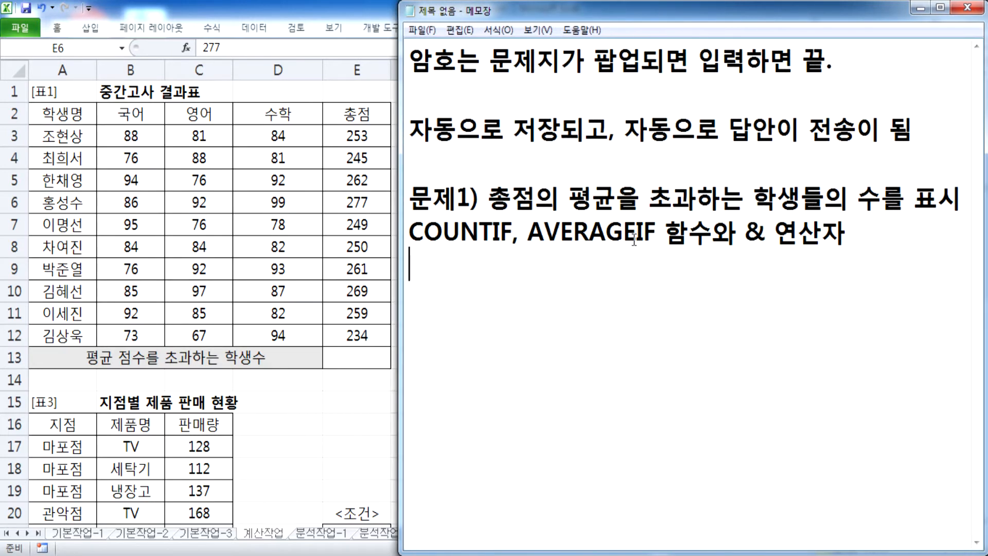
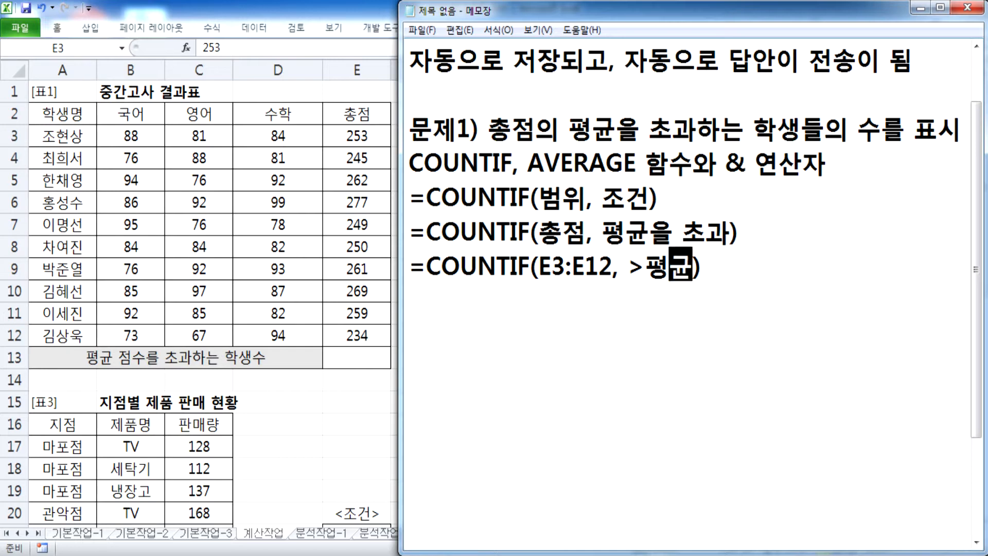
Step: Replace the 평균 placeholder in the COUNTIF line with AVERAGE(E3:E12)
left_click(645, 266)
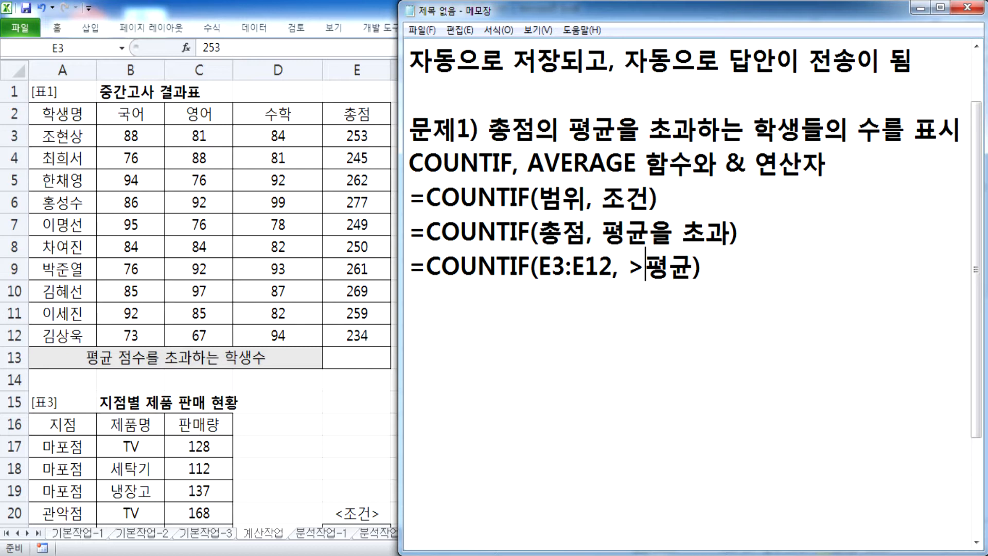
type("AVEA")
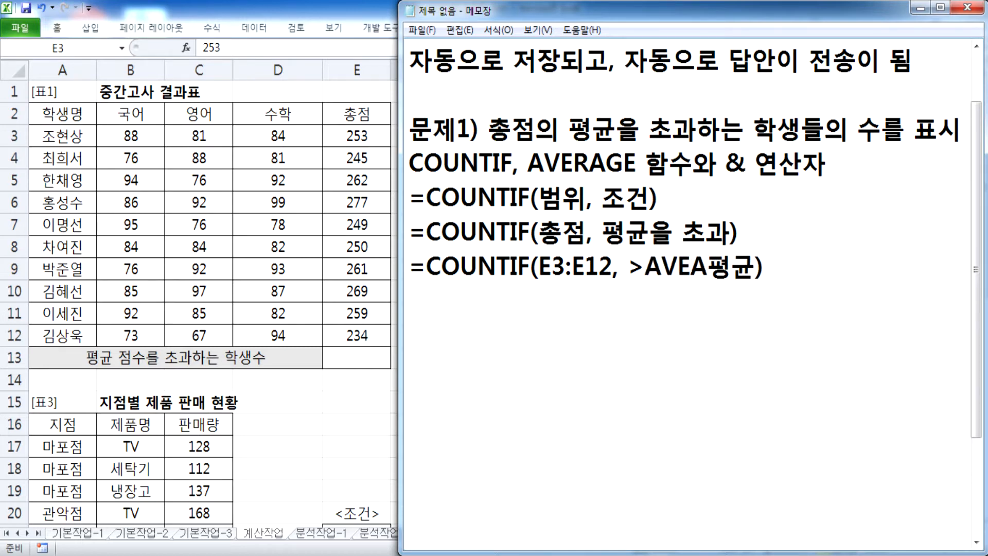
type("GAGT")
key("BackSpace")
key("BackSpace")
key("BackSpace")
key("BackSpace")
key("BackSpace")
type("RAGE(E3:E12)")
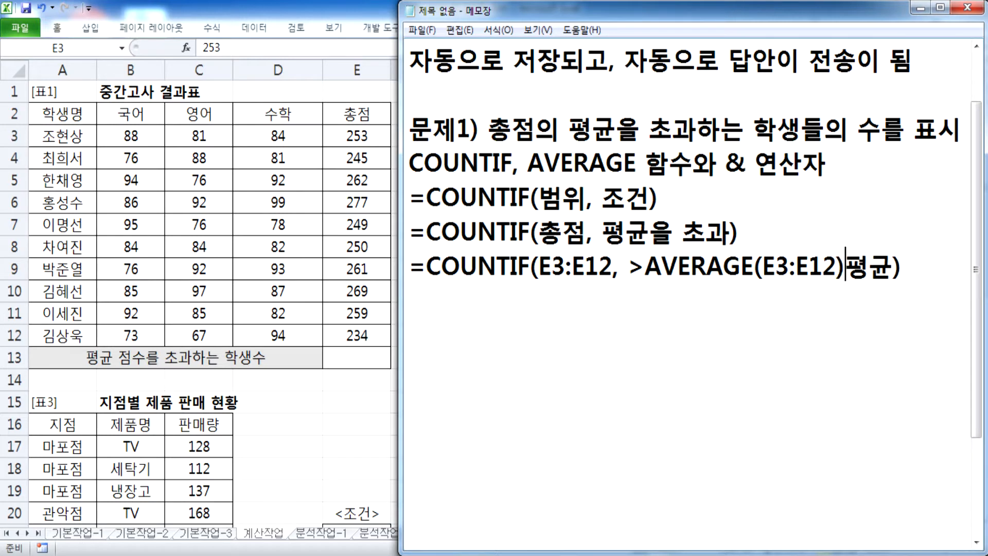
key("Delete")
key("Delete")
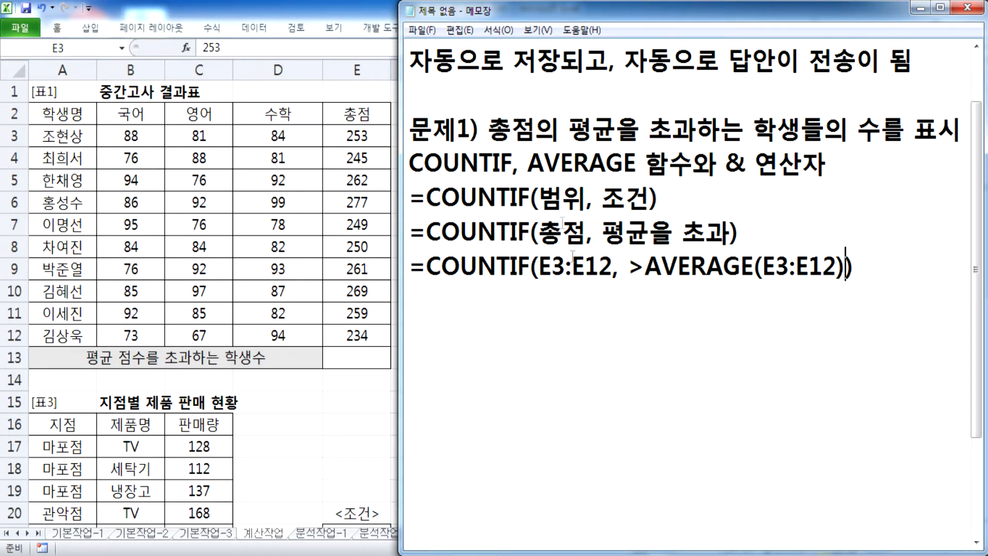
Step: Change the criterion to ">"&AVERAGE(E3:E12) and copy the finished COUNTIF formula line
left_click(628, 266)
left_click_drag(643, 266, 791, 272)
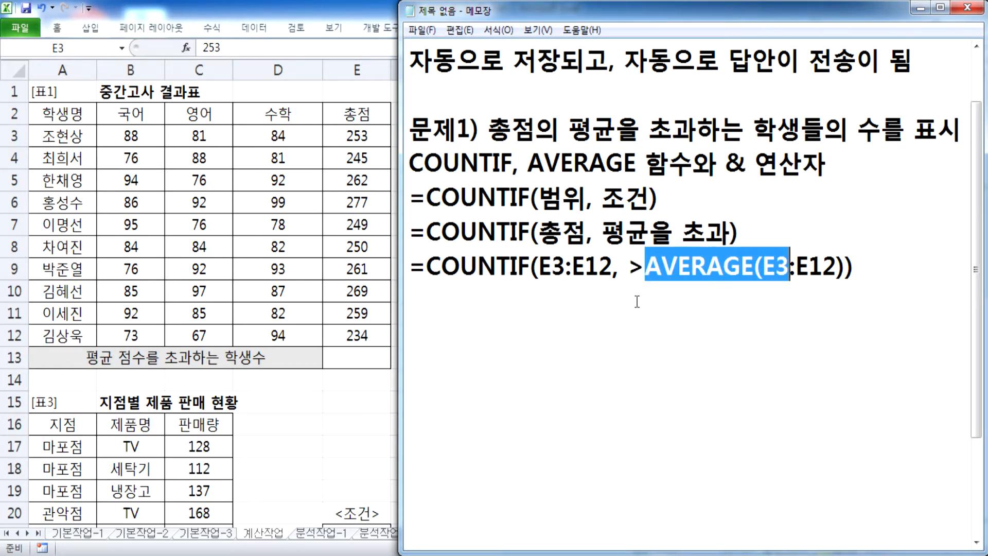
left_click(627, 267)
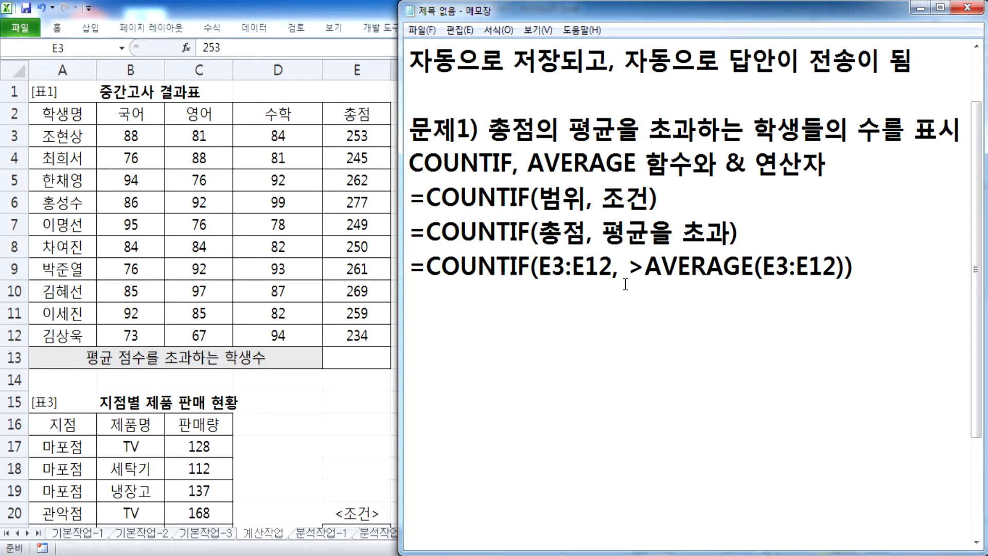
type("\"")
key("Right")
type("\"&")
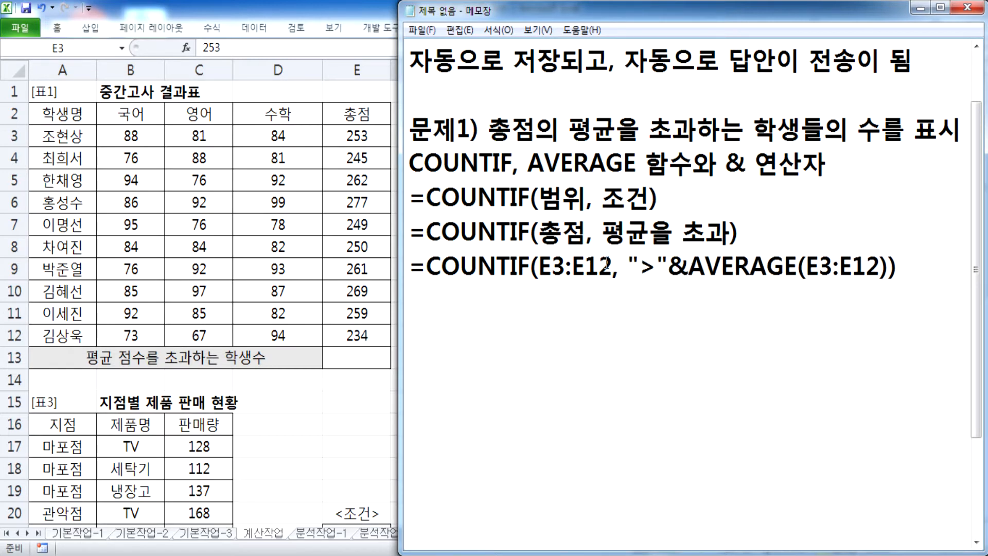
left_click_drag(639, 265, 819, 266)
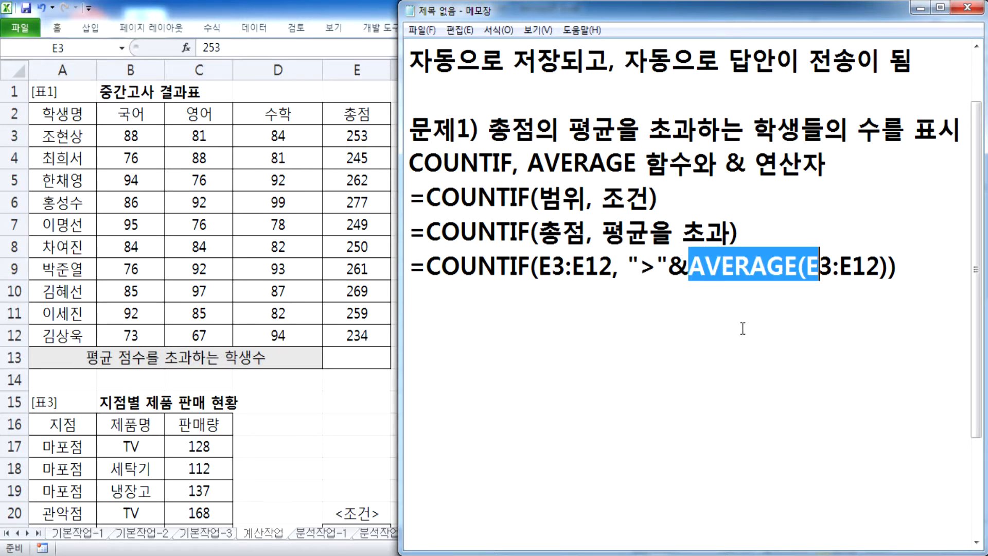
left_click_drag(918, 268, 383, 264)
key("ctrl+c")
key("alt+Tab")
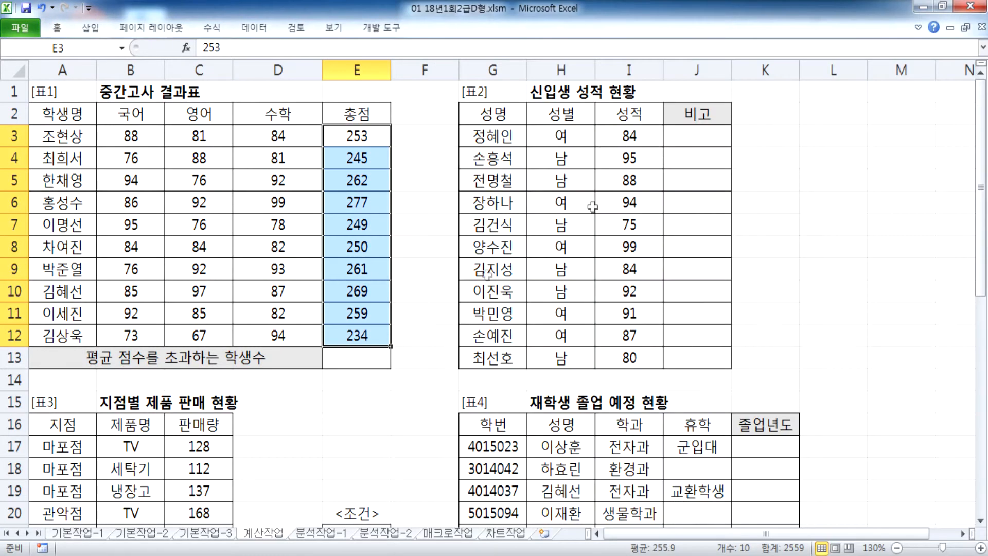
Step: Paste =COUNTIF(E3:E12, ">"&AVERAGE(E3:E12)) into cell E13 and enter it
left_click(359, 355)
key("ctrl+v")
key("Return")
left_click(359, 355)
Step: Check the E3:E12 totals against the result of 5 and E13's formula, then return to Notepad
left_click_drag(354, 138, 359, 335)
left_click(366, 181)
left_click(367, 206)
left_click(370, 268)
left_click(371, 293)
left_click(372, 314)
double_click(374, 359)
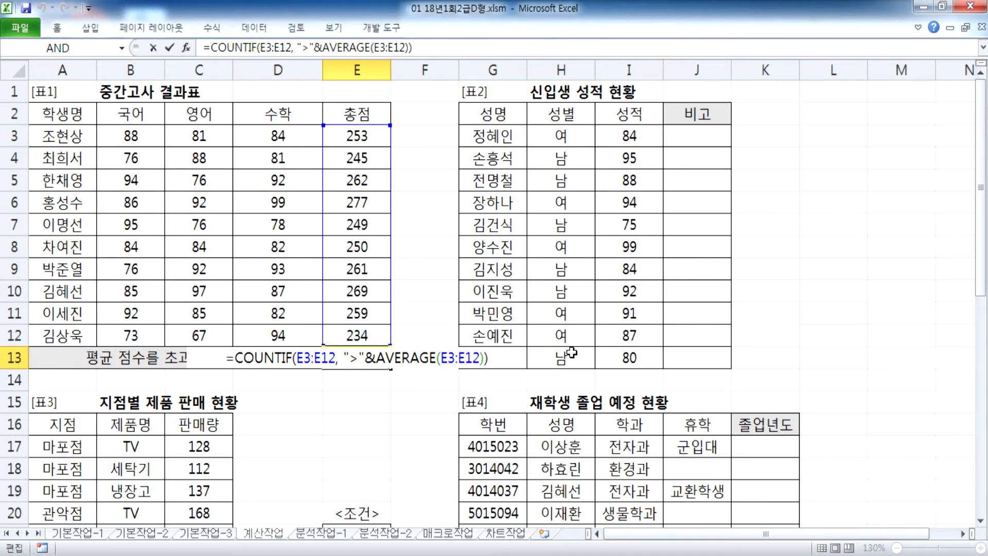
key("Escape")
key("alt+Tab")
left_click(623, 307)
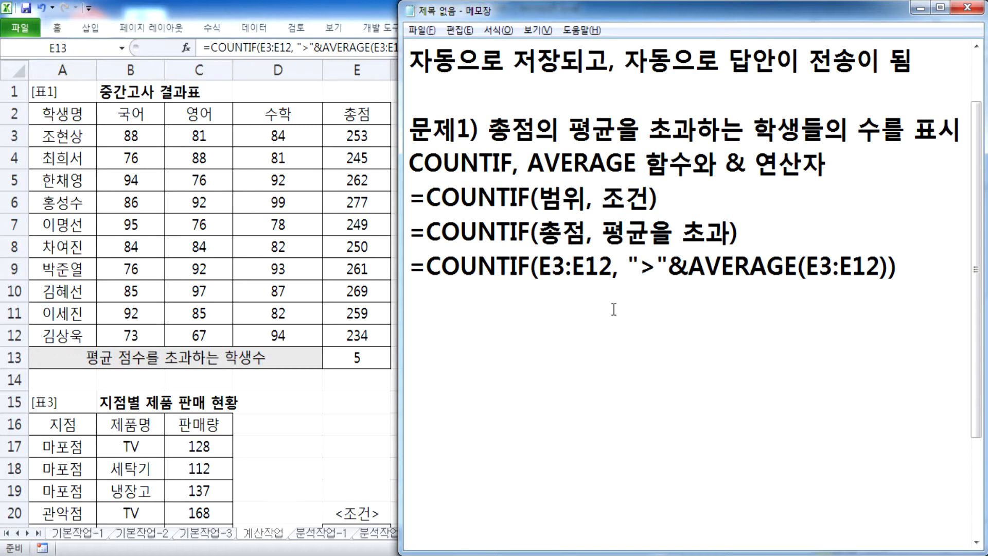
Step: Add the example sentence '예, 평균값이 255라고 하면' on a new line
key("Return")
type("Dp")
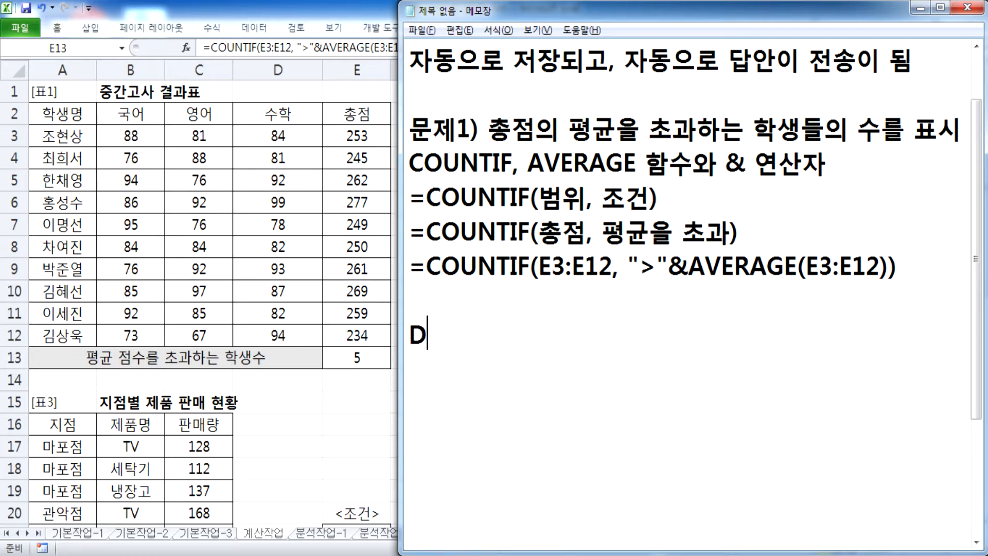
key("BackSpace")
key("BackSpace")
key("Hangul")
type("예:")
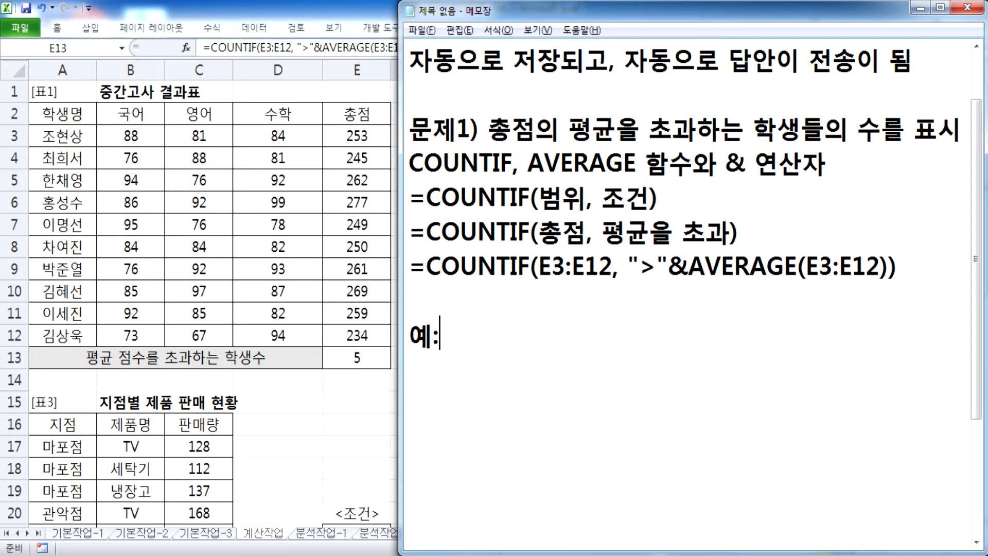
key("BackSpace")
type(", 평")
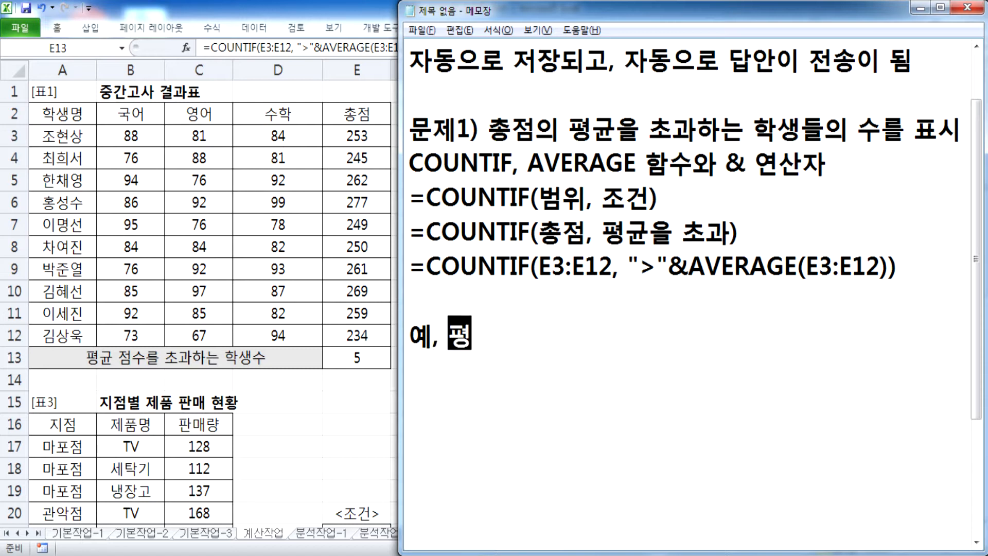
type("균ㄱ값이 2")
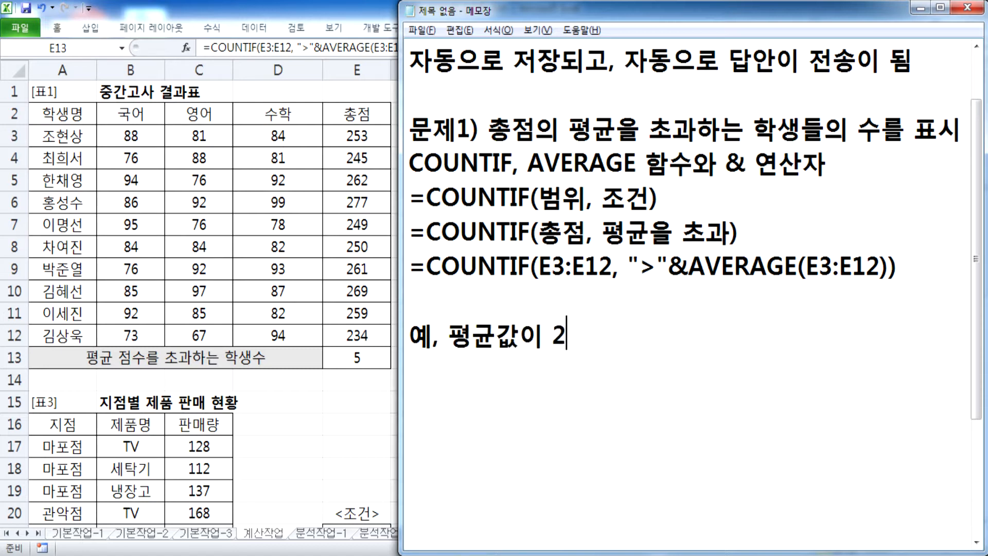
type("55라고 하면")
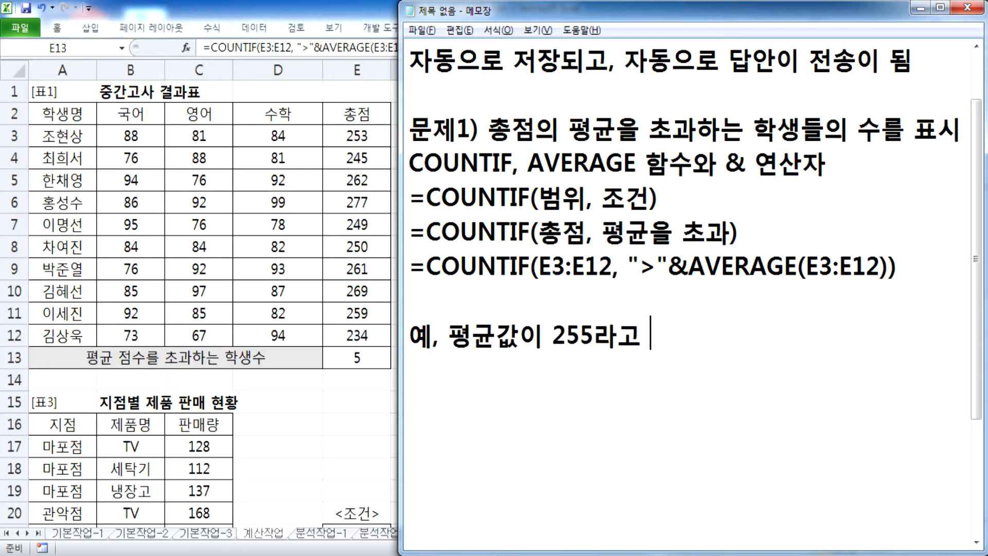
key("Return")
Step: Copy the COUNTIF line below it and change it to =COUNTIF(E3:E12, ">255")
key("Up")
key("Up")
key("Up")
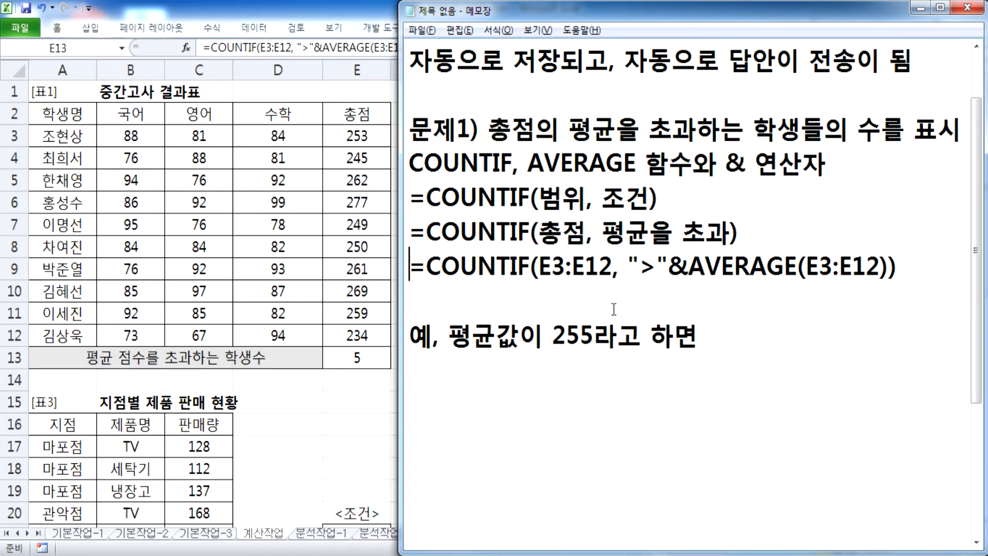
key("shift+End")
key("ctrl+c")
key("Down")
key("Down")
key("Down")
key("ctrl+v")
key("Left")
key("Left")
key("Left")
key("Left")
key("Left")
key("Left")
key("Left")
key("Left")
key("Left")
key("Left")
key("Left")
key("Left")
key("Left")
key("Left")
key("Left")
key("Left")
key("Left")
key("Left")
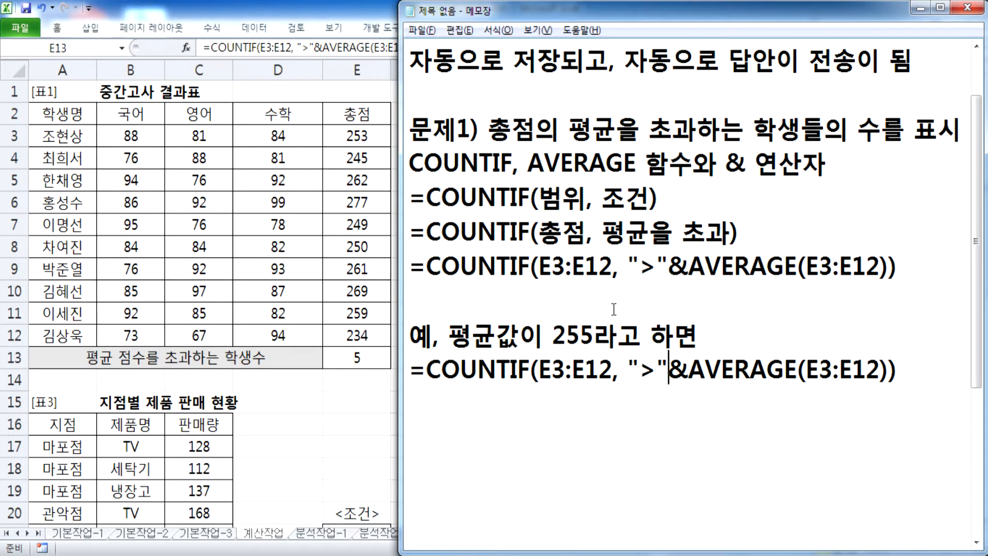
type("255")
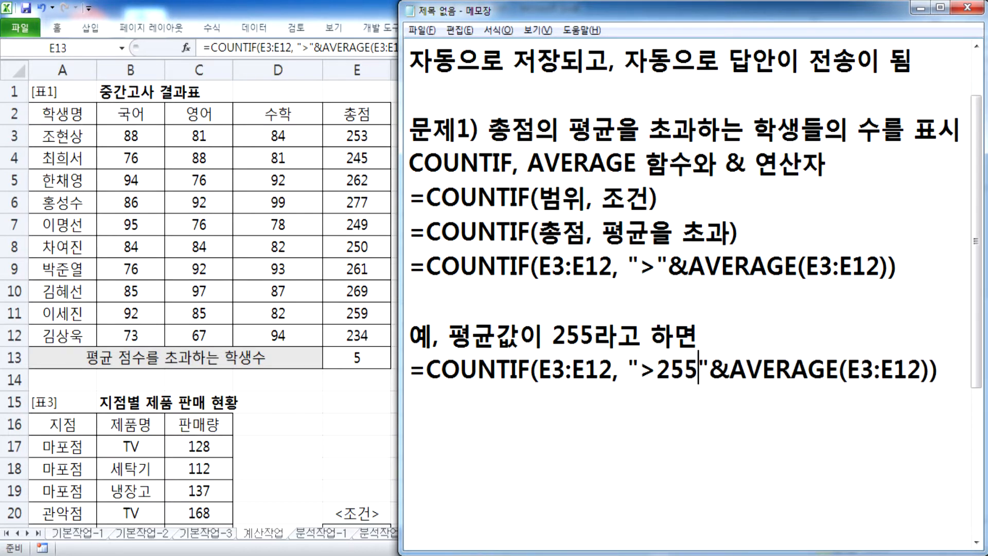
key("shift+End")
key("shift+Left")
key("Delete")
type("\"")
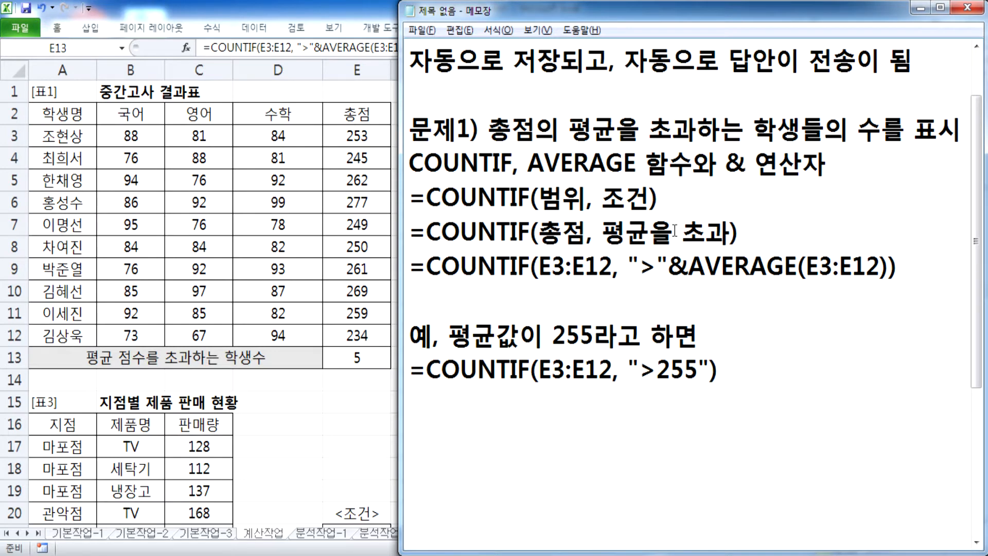
key("Return")
key("Return")
key("Return")
key("Return")
key("Return")
key("Return")
left_click_drag(689, 198, 889, 198)
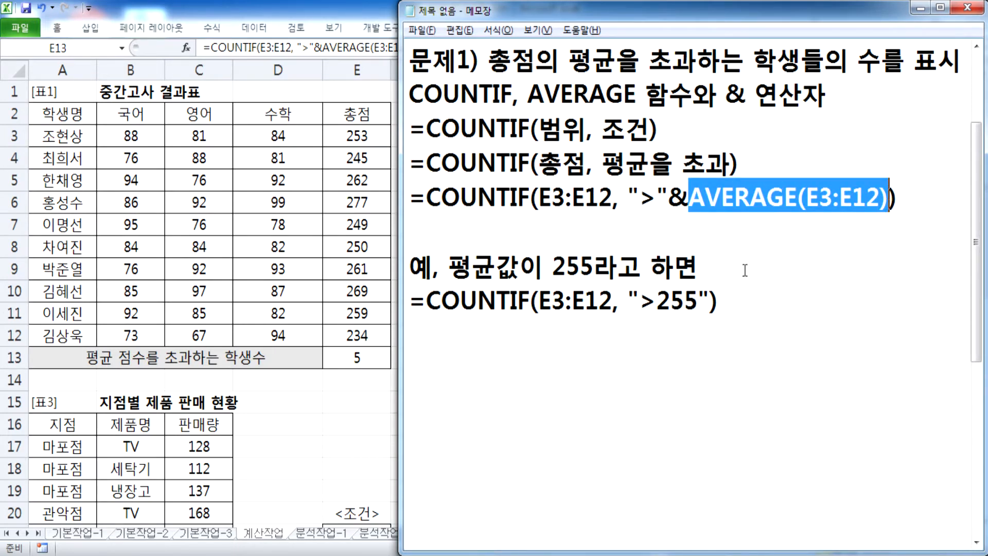
left_click_drag(640, 301, 697, 301)
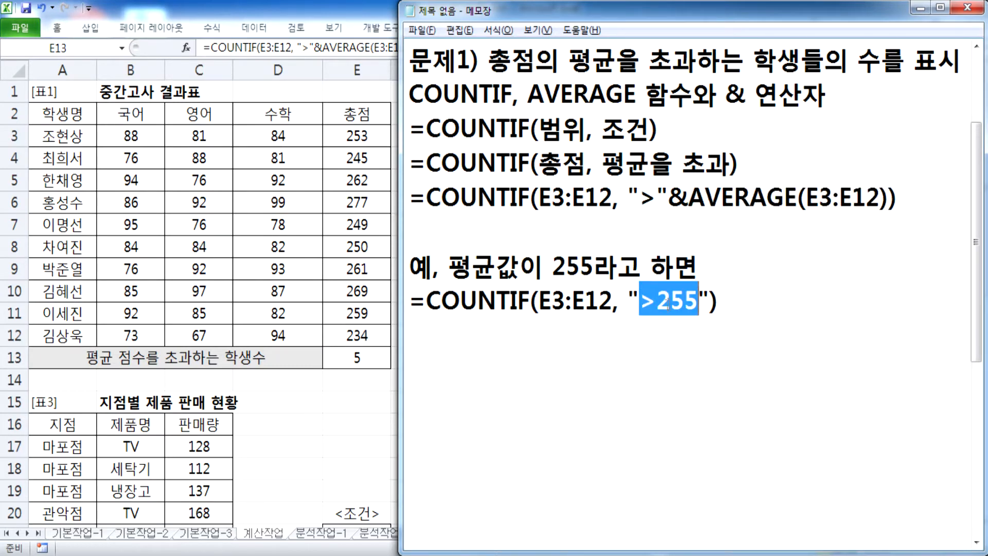
left_click(658, 198)
left_click_drag(658, 198, 667, 198)
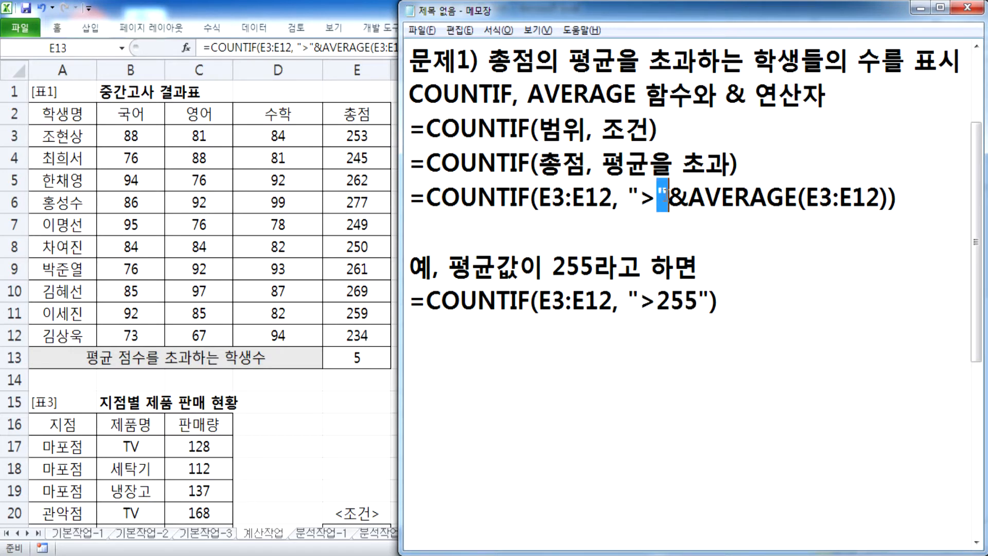
key("Delete")
left_click(877, 197)
type("\"")
left_click_drag(638, 201, 877, 198)
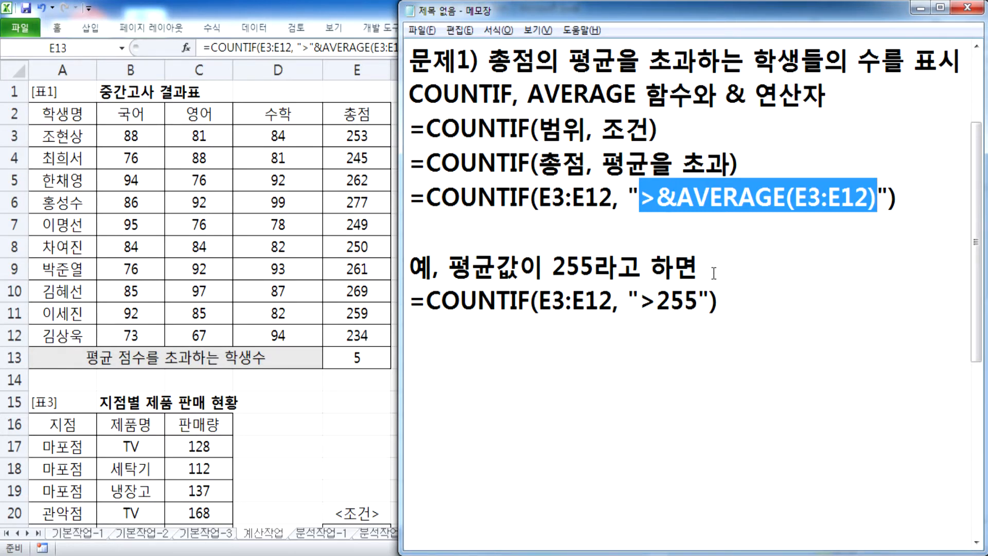
left_click(660, 198)
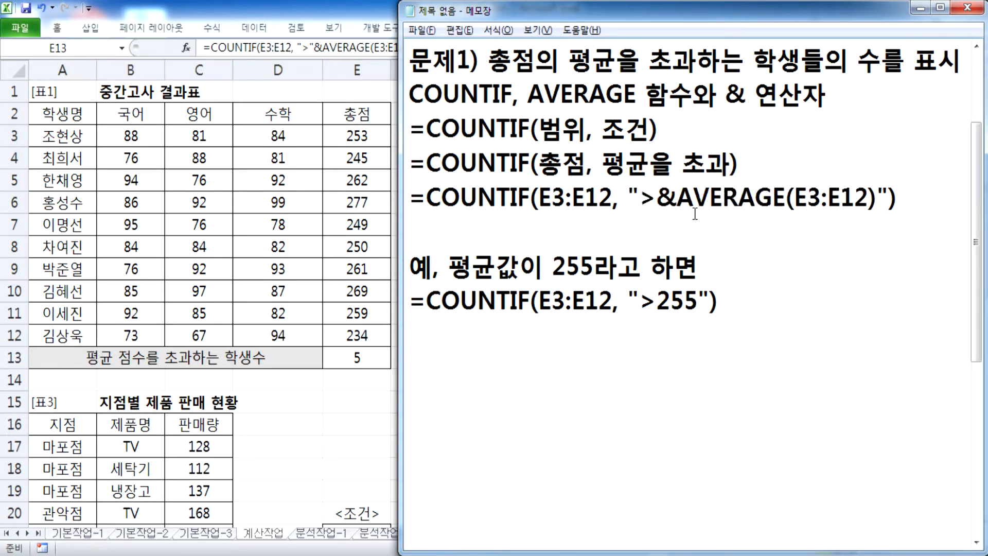
type("\"")
left_click(887, 195)
key("Delete")
left_click_drag(642, 197, 657, 197)
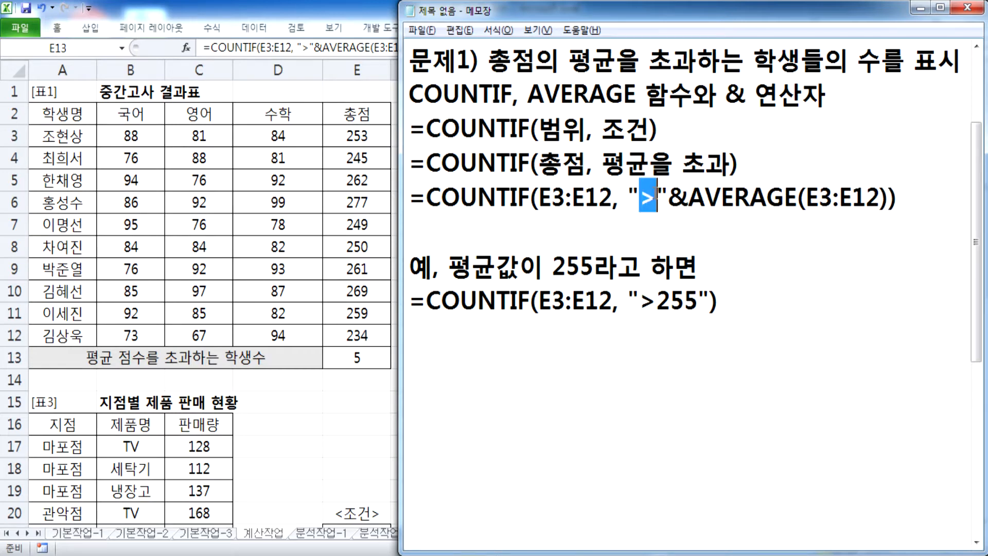
left_click_drag(690, 197, 867, 197)
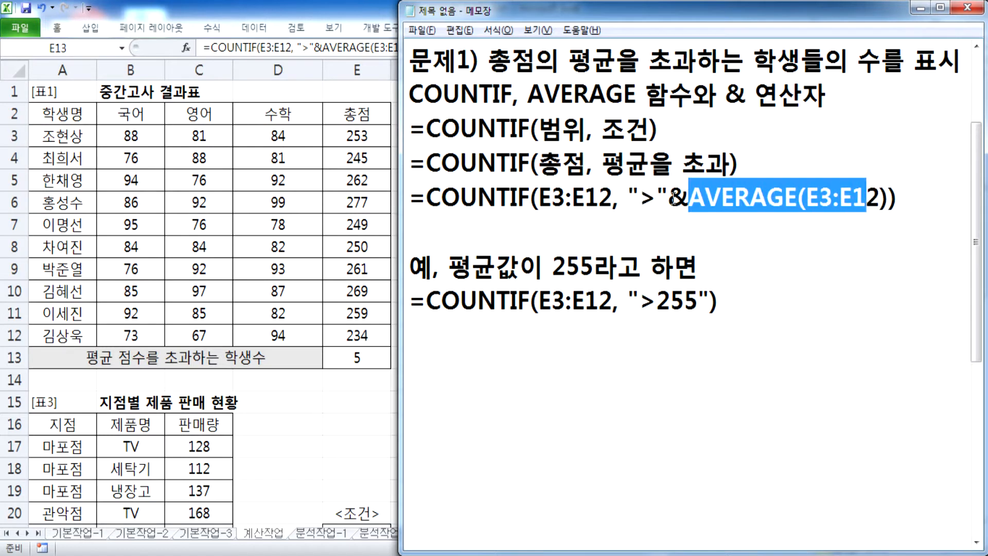
double_click(685, 197)
left_click_drag(640, 301, 693, 299)
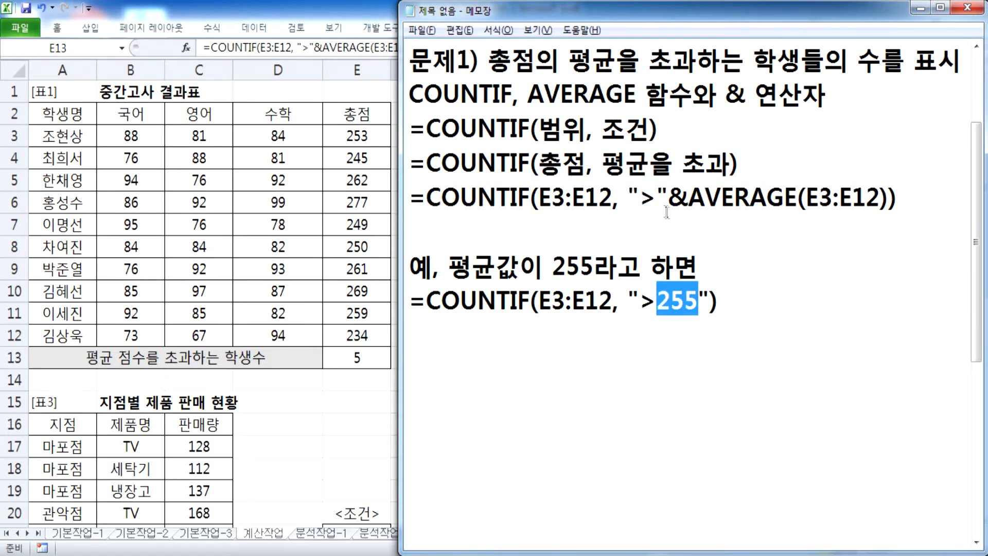
Step: Point out the & operator in the notes and briefly check the spreadsheet
left_click(645, 219)
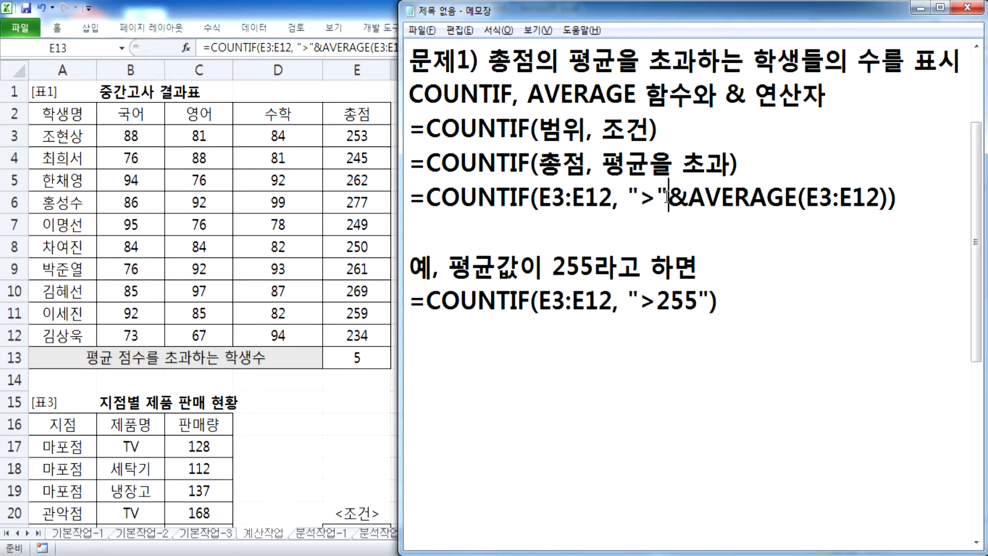
left_click_drag(668, 198, 692, 198)
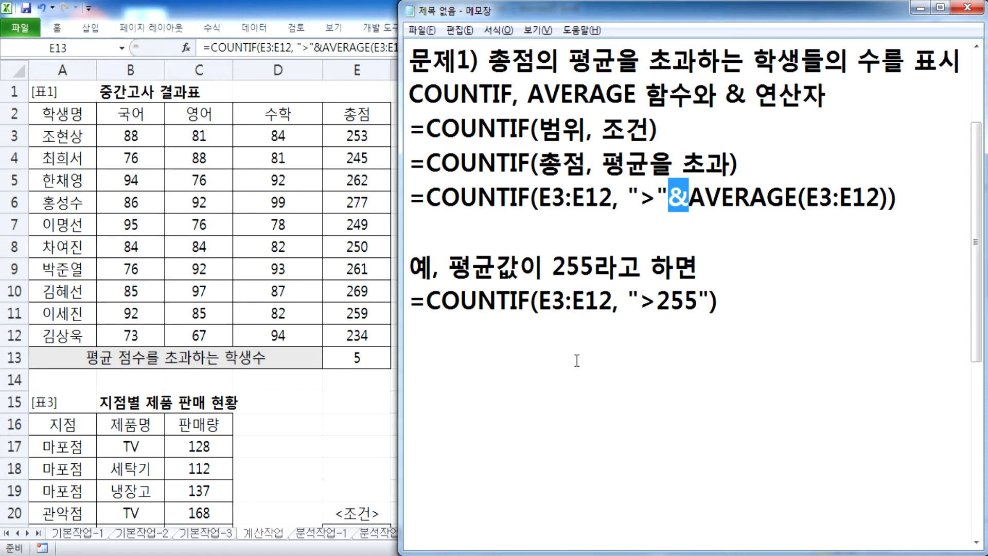
left_click(549, 366)
left_click(523, 350)
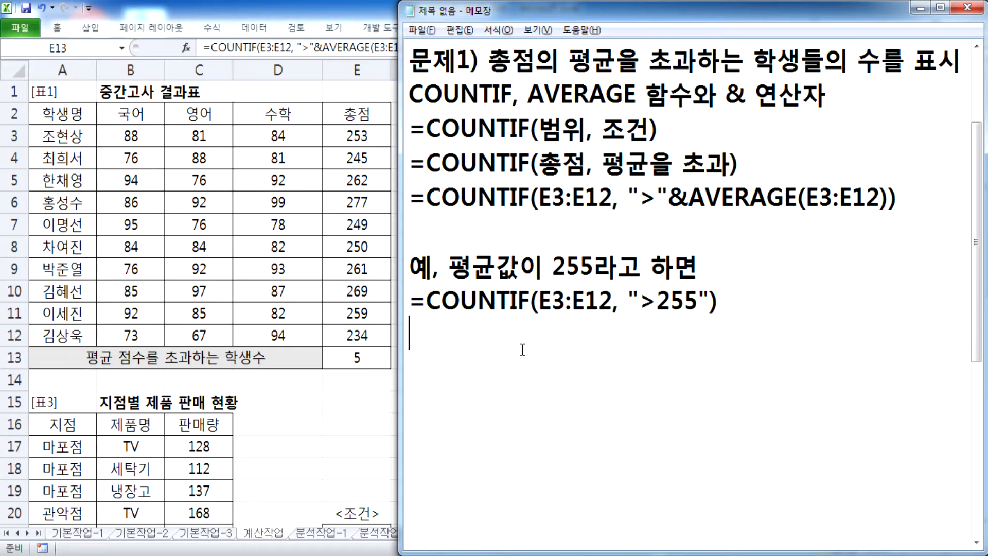
key("alt+Tab")
left_click_drag(720, 534, 960, 534)
key("alt+Tab")
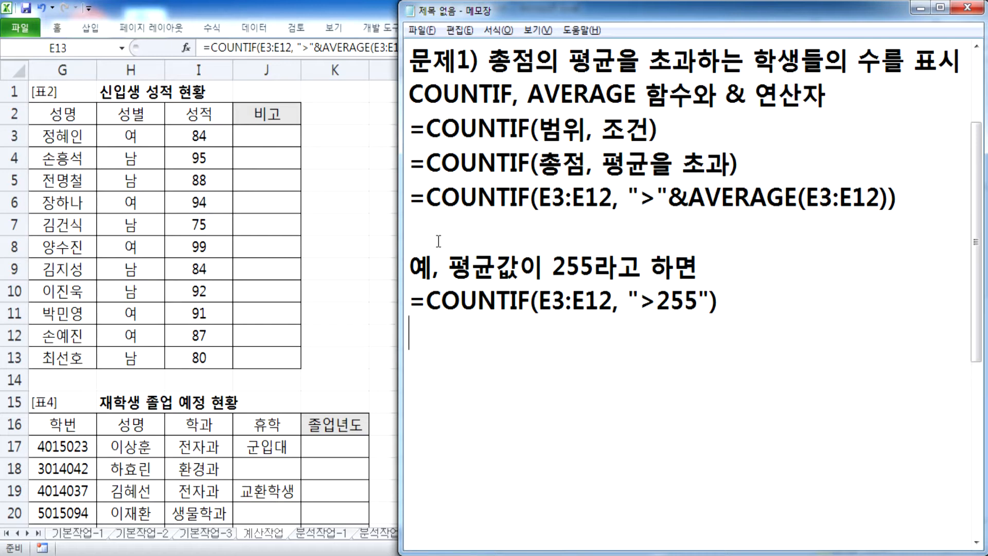
Step: Delete the stray quote and push the 문제1 notes out of view with blank lines
type("'")
key("BackSpace")
key("Return")
key("Return")
key("Return")
key("Return")
key("Return")
key("Return")
key("Return")
key("Return")
key("Return")
key("Return")
key("Return")
key("Return")
key("Return")
scroll(412, 158, "down", 1)
left_click(410, 91)
Step: Write '문제2) 석차를 구하여 1등은 "수석", 2등은 "차석", 나머지는 공백으로 처리' and 'IFERROR, RANK, CHOOSE 함수'
type("문제")
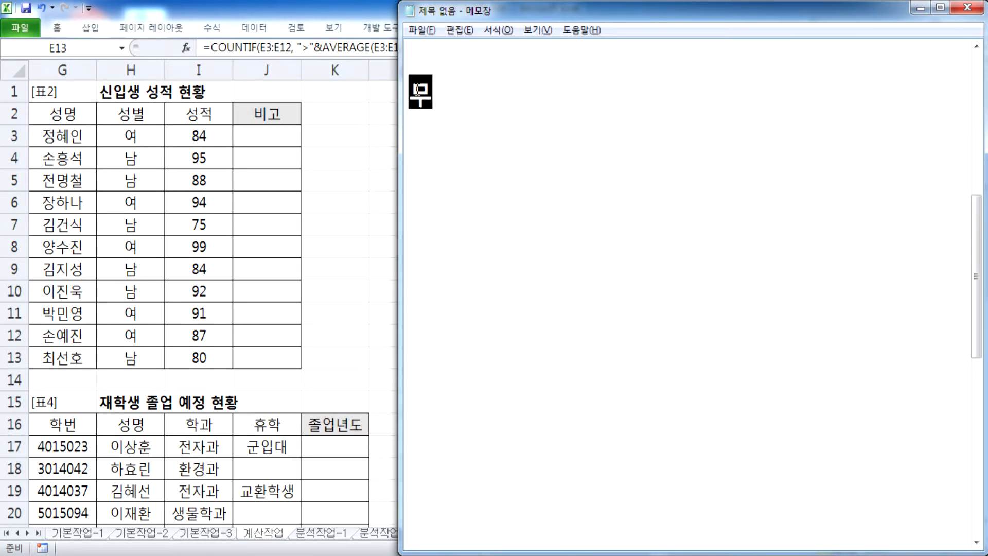
type("2) 석차")
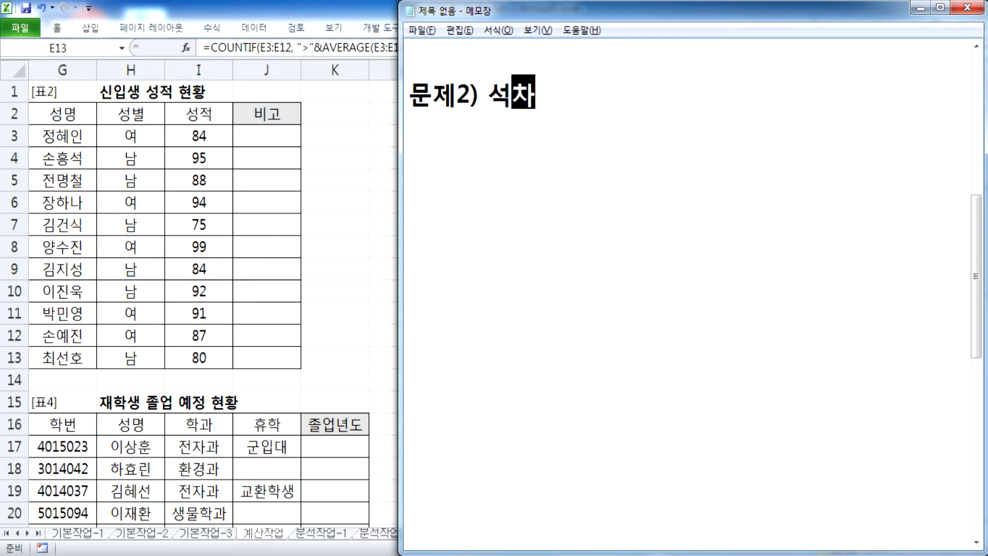
type("를 구하여 1")
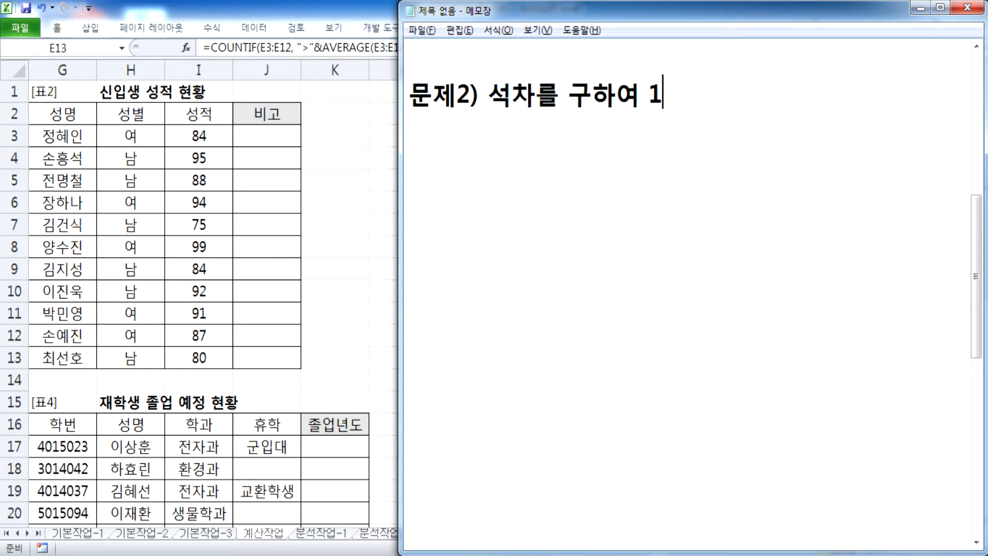
type("등은 \"수석")
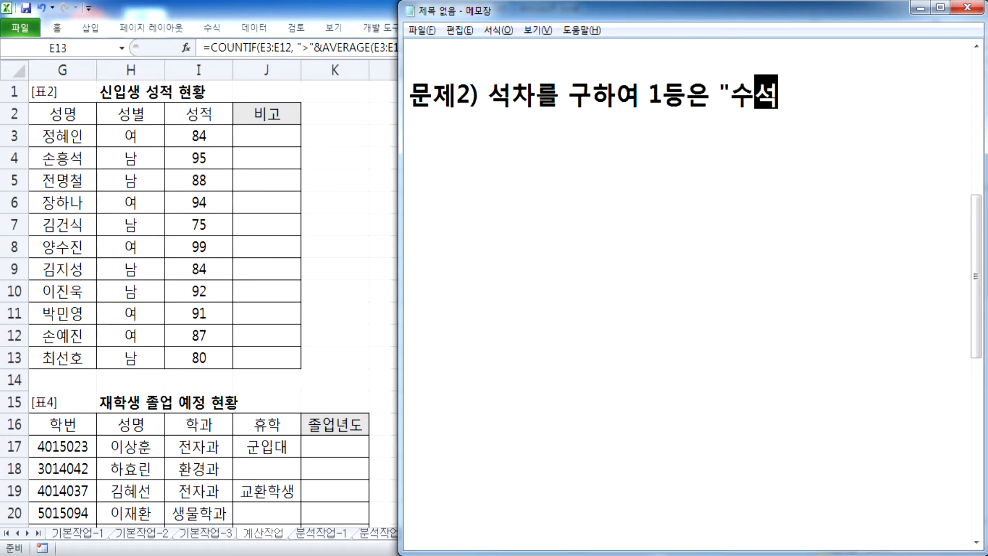
type("\", 2등은 ")
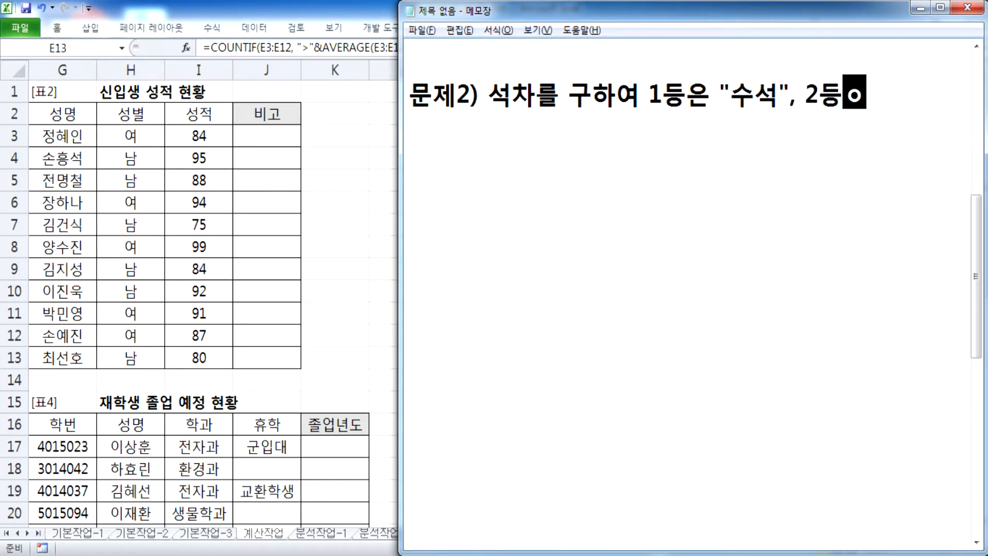
type("\"차석\"")
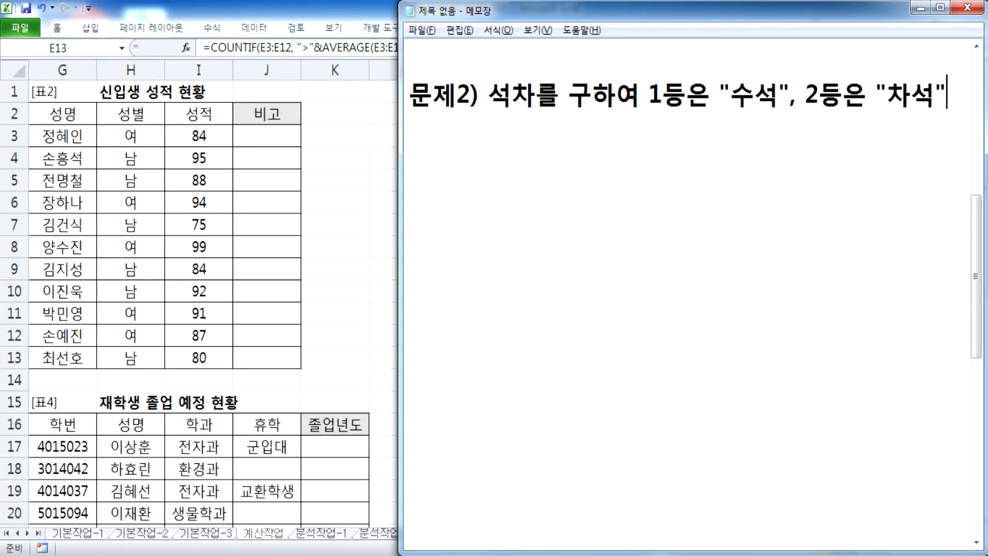
type(", ㄴ나머지는 ")
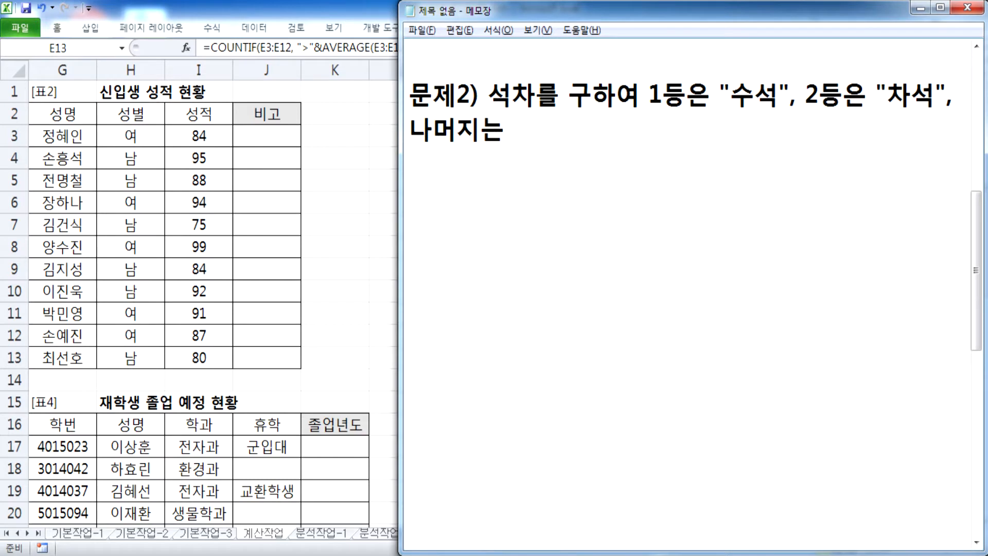
type("공백으로 처리")
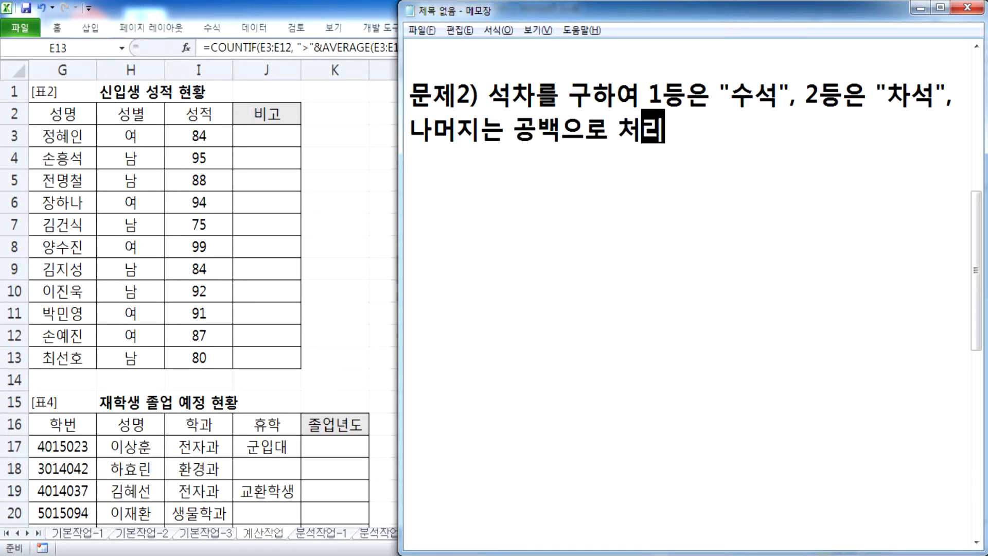
key("Return")
type("ㅑㄹㄷㄱ")
key("BackSpace")
key("BackSpace")
key("BackSpace")
key("BackSpace")
key("BackSpace")
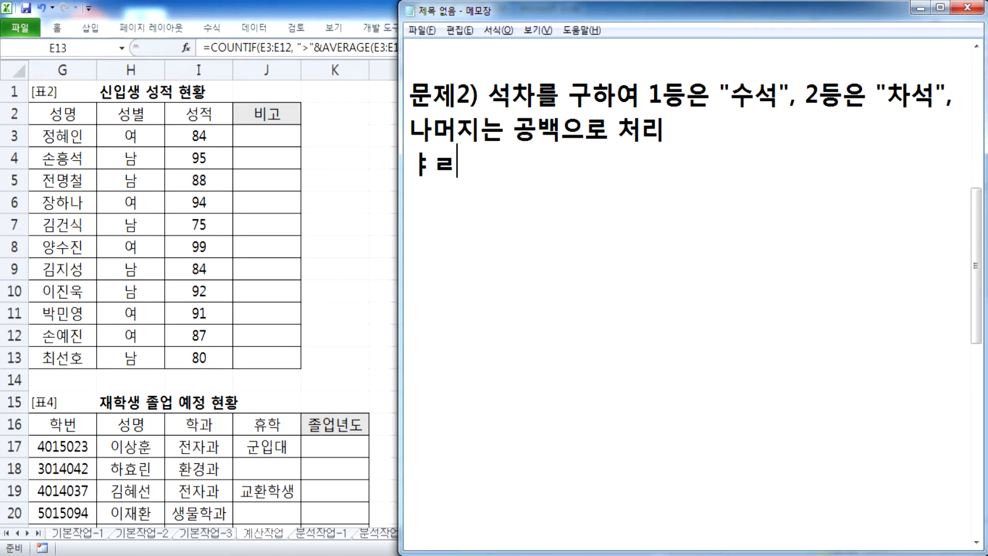
key("Return")
type("IF")
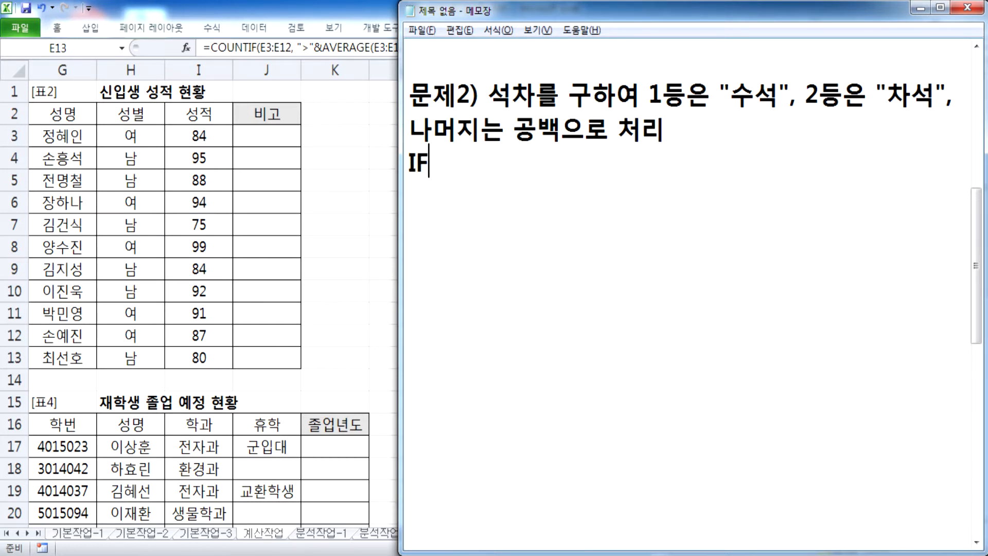
type("ERROR, RANK, ")
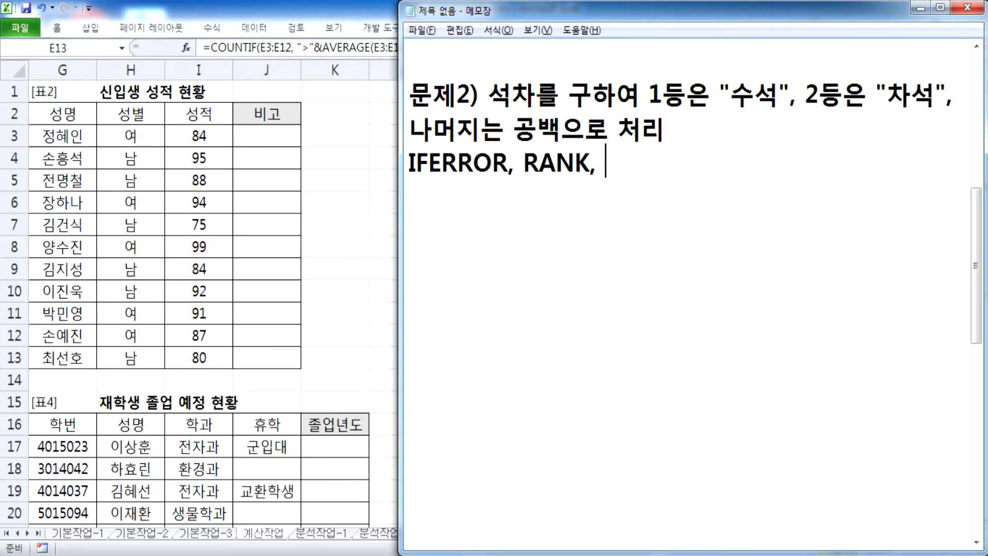
type("CHOOSE")
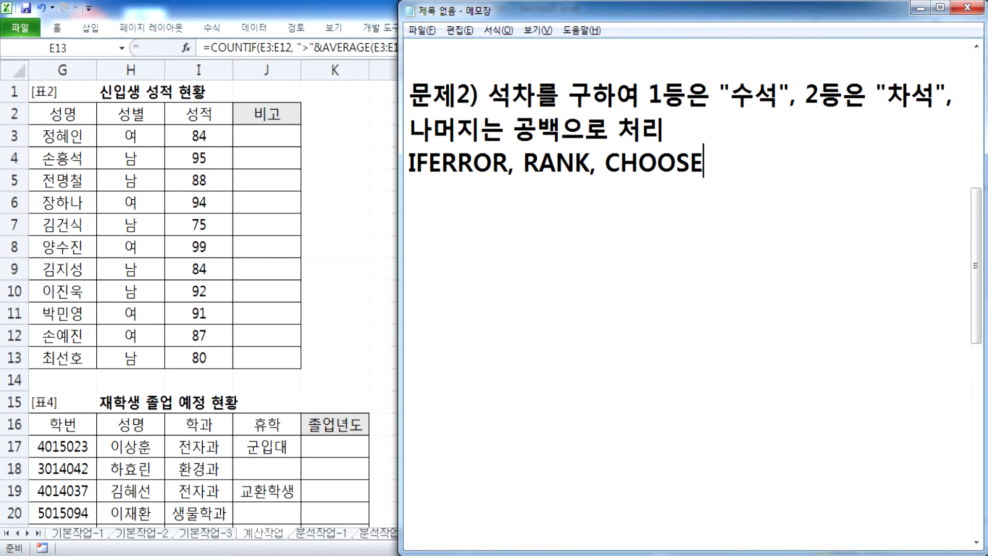
type(" ㅎ함수")
key("Return")
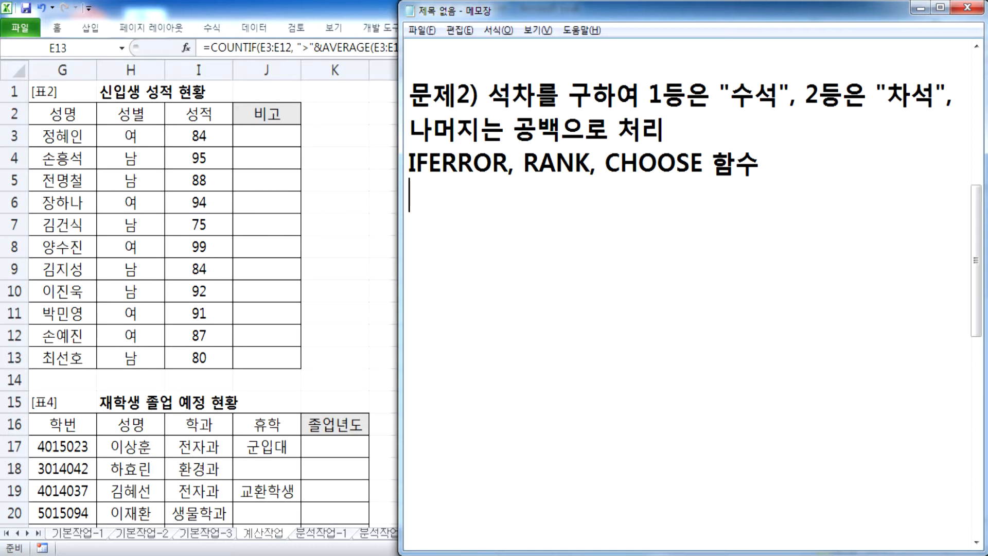
Step: Type the draft =CHOOSE(RANK( ), "수석", "차석", "", "" on a new line
type("=CHOOSE(")
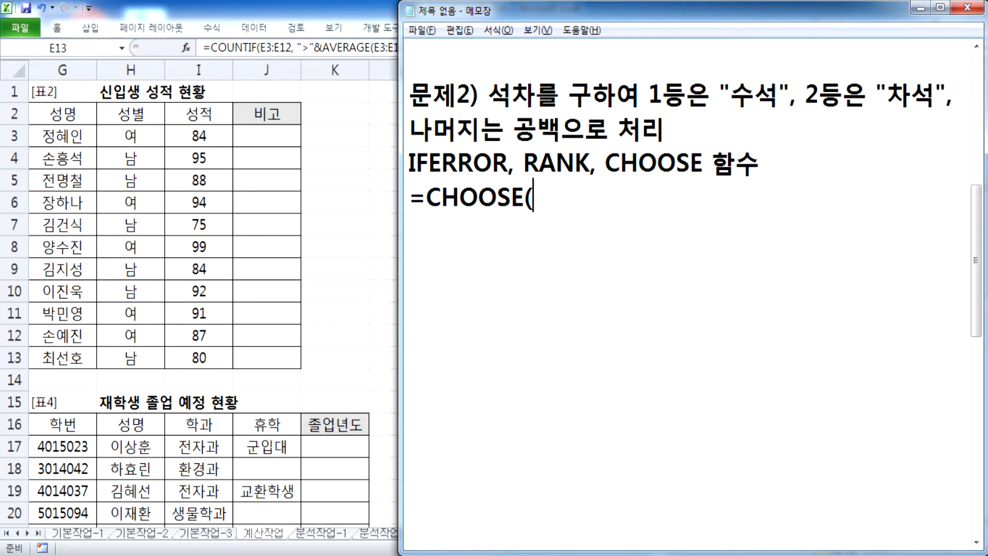
type("ㄱㅁ")
key("BackSpace")
key("BackSpace")
key("Hangul")
type("RAN")
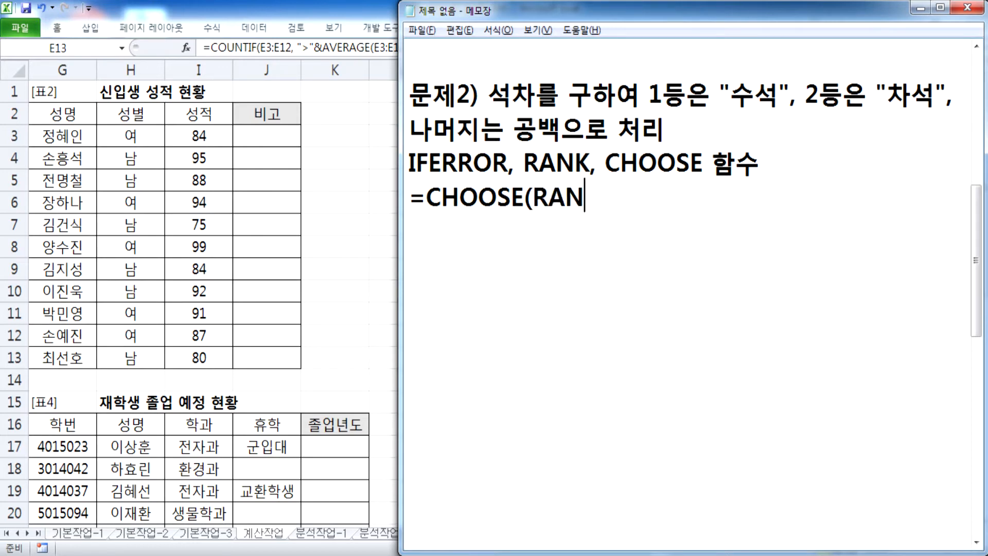
type("K( ), \"TN")
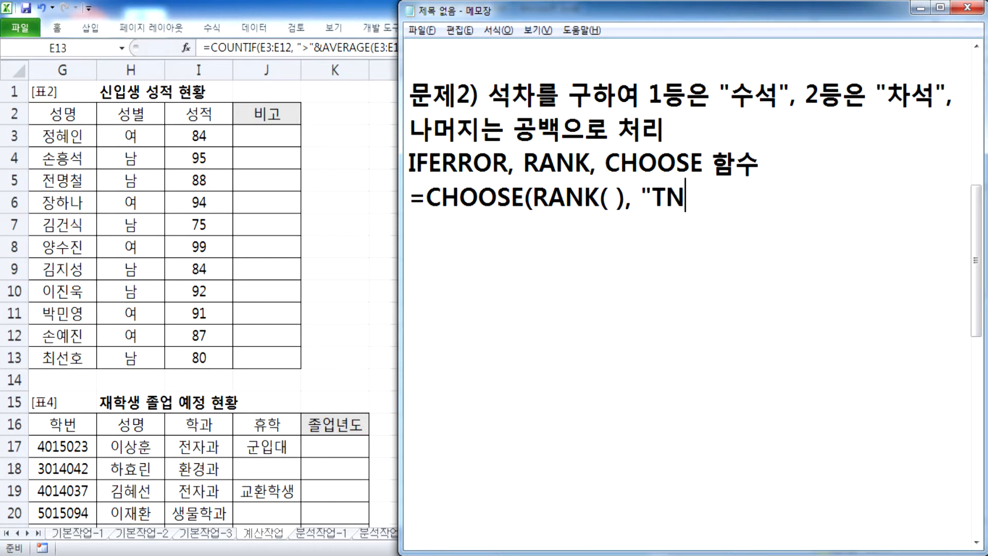
key("BackSpace")
key("BackSpace")
key("Hangul")
type("수석\"")
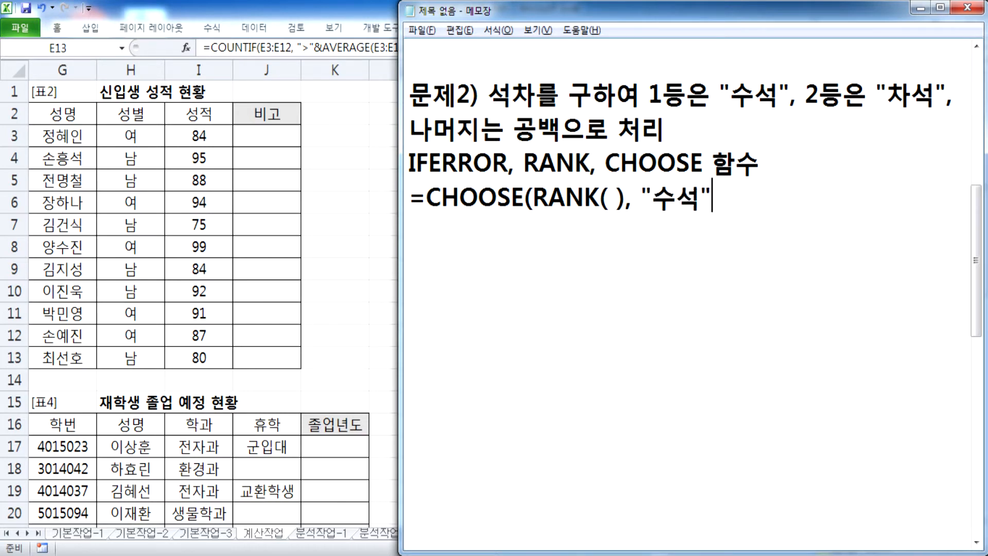
type(", \"차서")
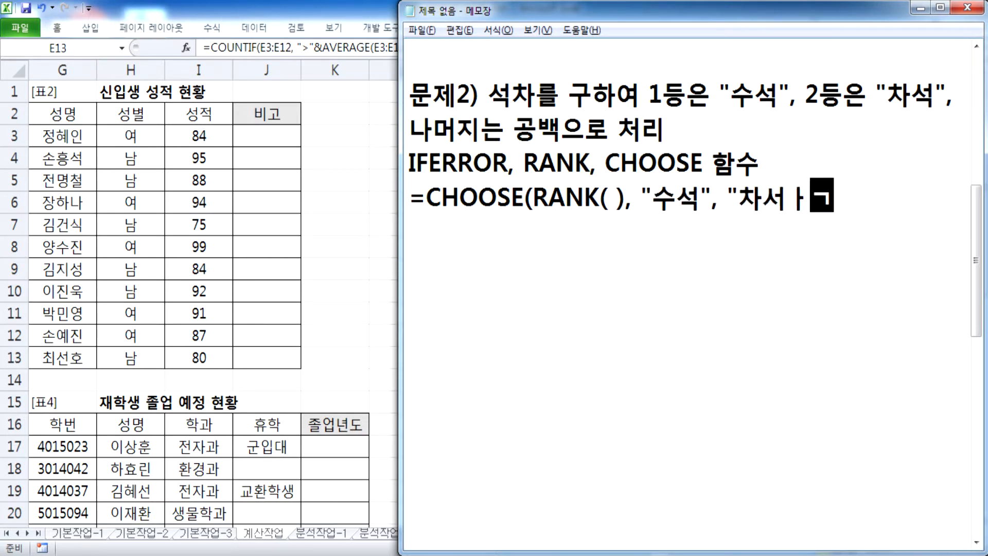
type("석")
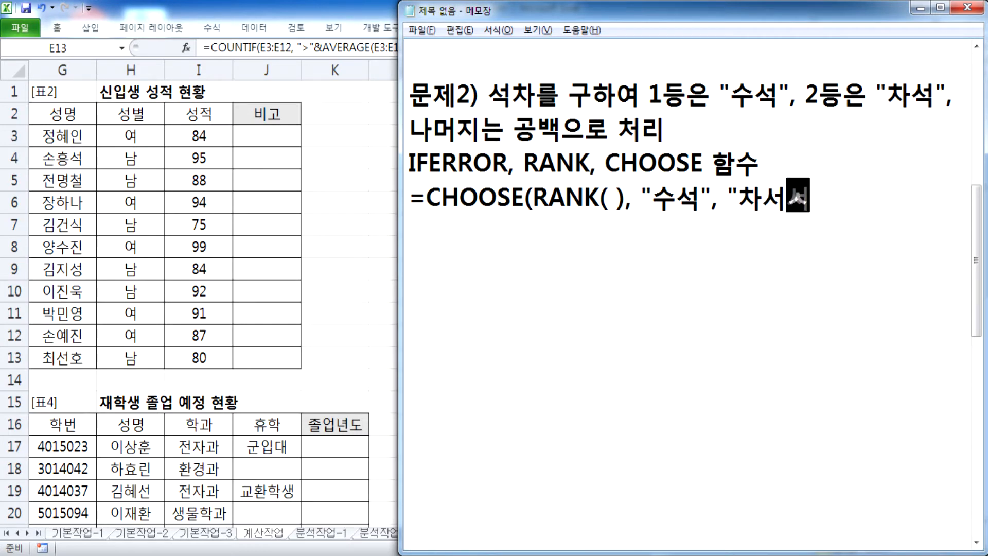
key("Left")
key("BackSpace")
key("Right")
type("\", \"\", \"\"")
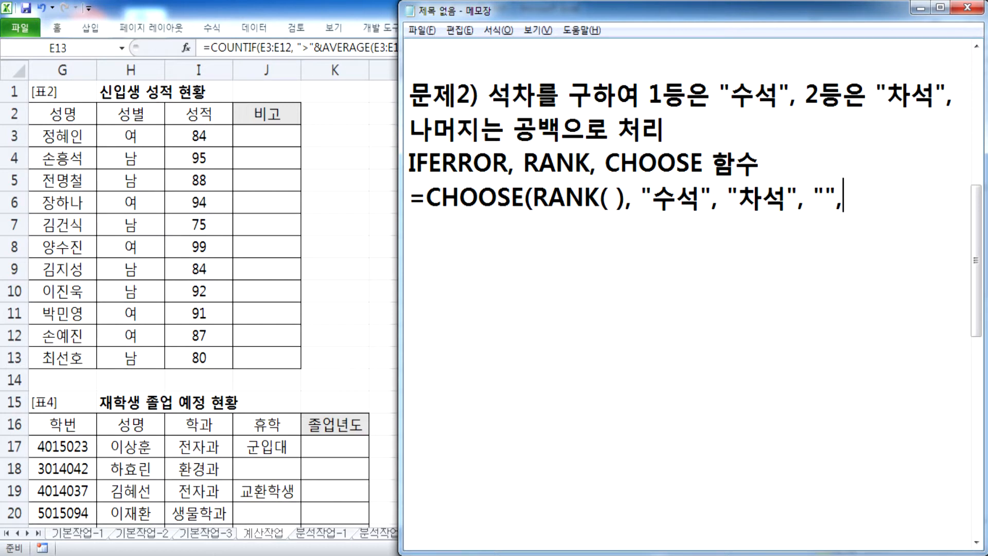
Step: Pad the draft with more "" blanks up to eight and close it with ') X'
key("shift+Left")
key("shift+Left")
key("shift+Left")
key("shift+Left")
key("ctrl+c")
key("End")
key("ctrl+v")
key("ctrl+v")
key("ctrl+v")
key("ctrl+v")
key("ctrl+v")
key("ctrl+v")
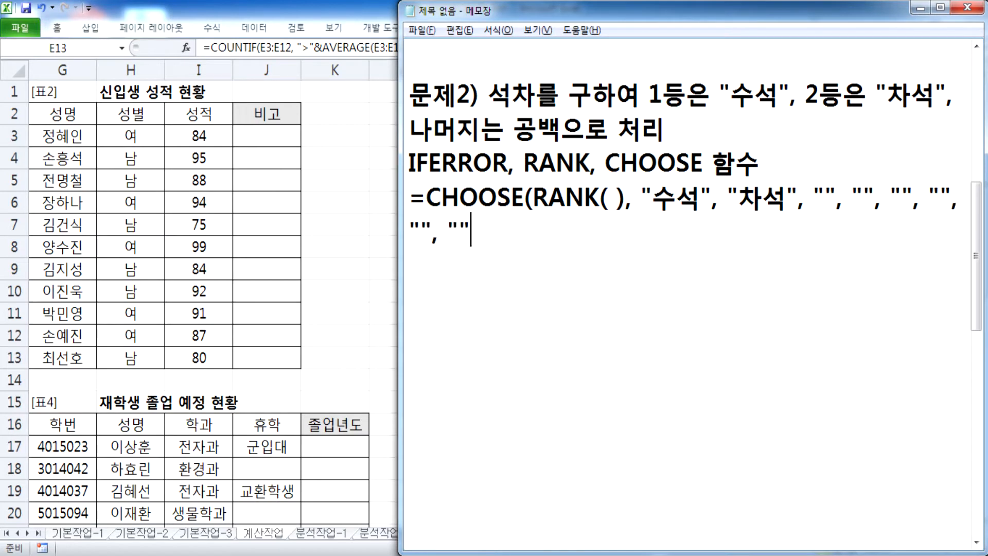
type(") ")
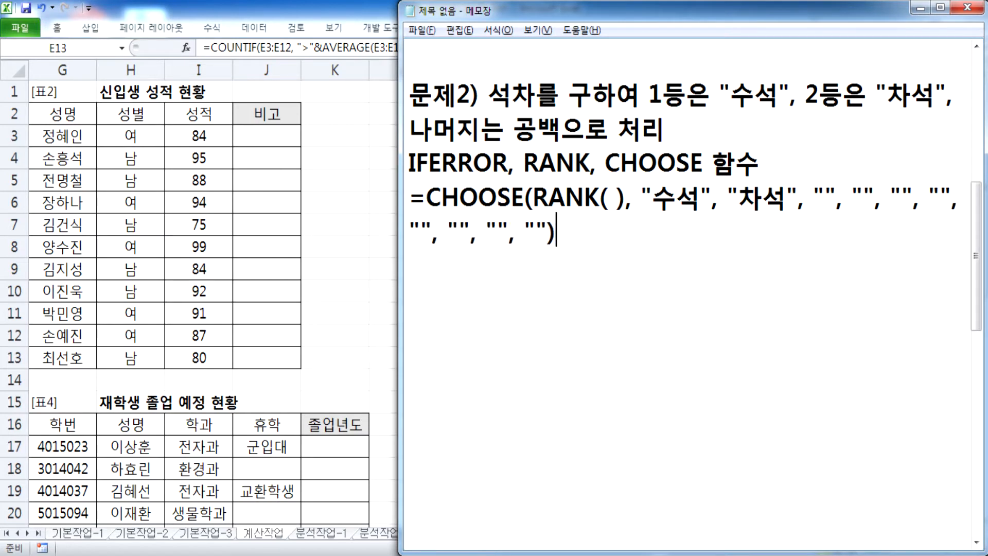
type("X")
key("Return")
Step: Write =IFERROR(CHOOSE(RANK( ), "수석", "차석"), "") below the rejected CHOOSE draft
type("=")
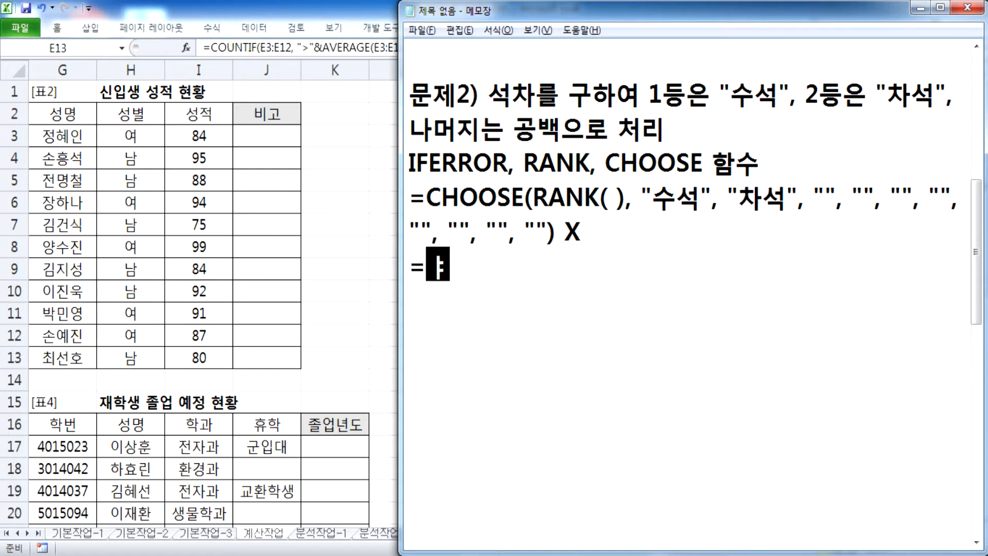
type("IFER")
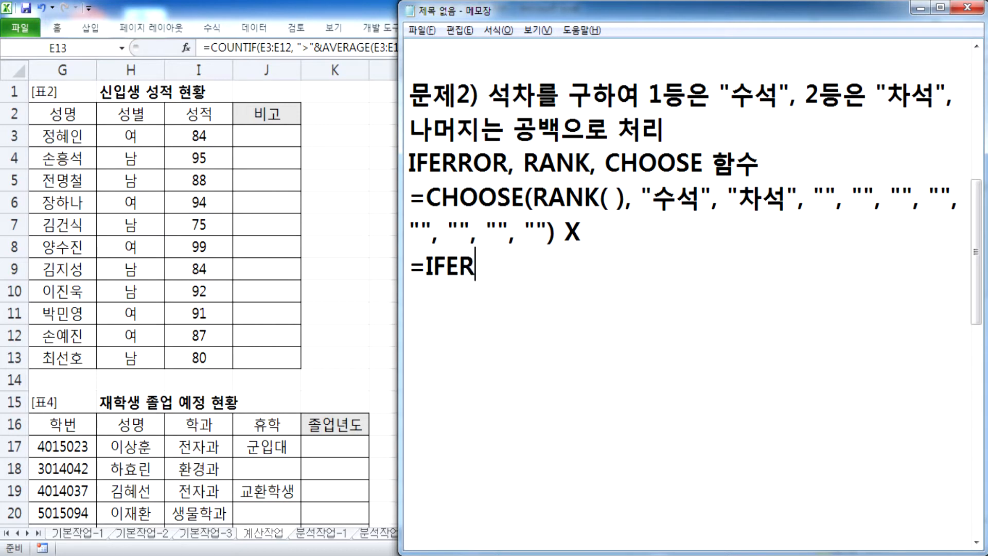
type("ROR(CHHOSE")
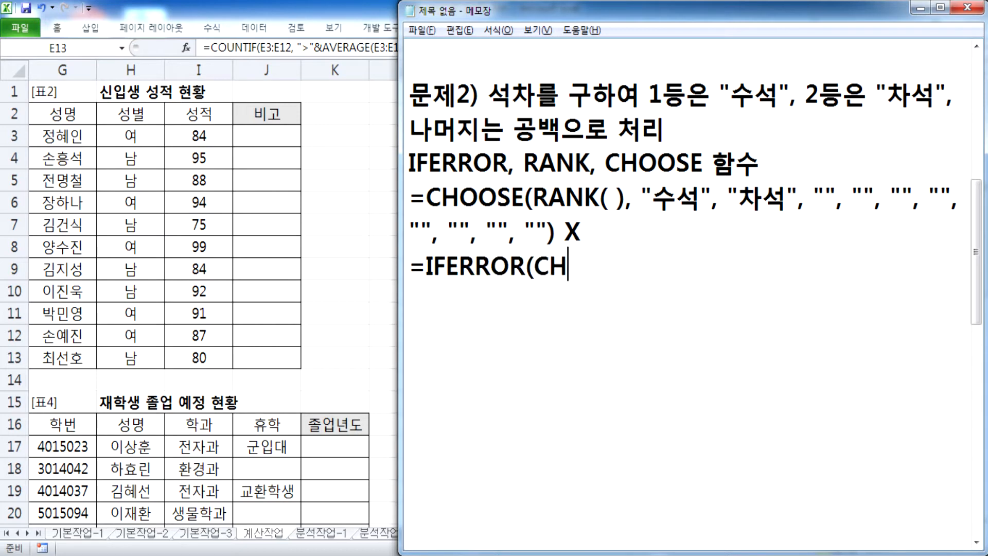
key("BackSpace")
key("BackSpace")
key("BackSpace")
key("BackSpace")
type("OOSE(RANK(")
key("BackSpace")
type("( ), \"수석\", \"차석\",")
key("BackSpace")
type("),\"\")")
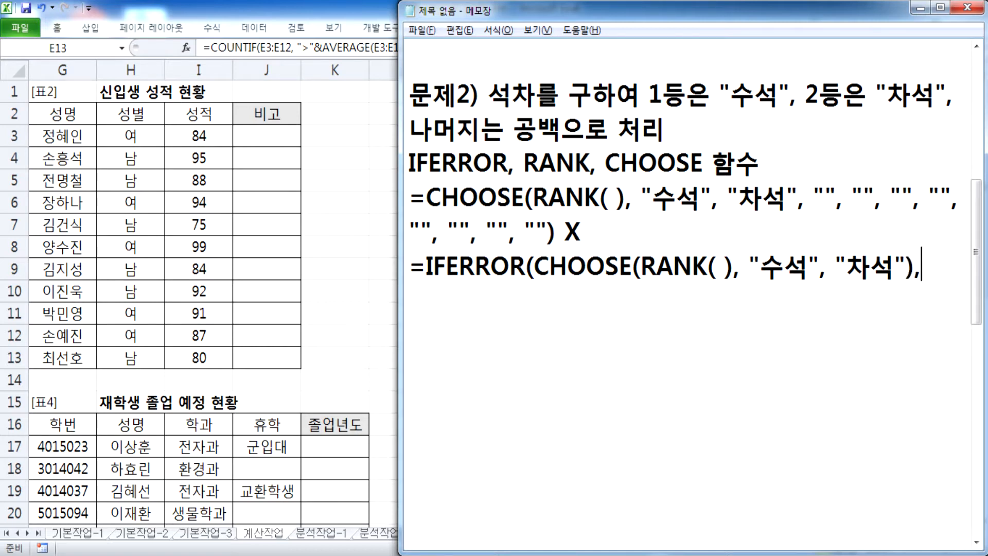
key("Left")
key("Left")
key("Left")
key("End")
key("Return")
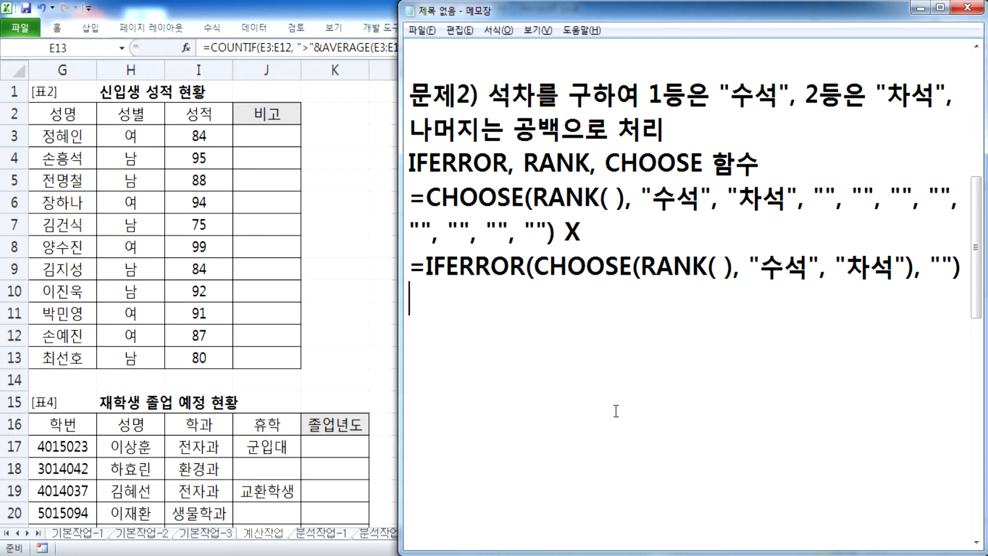
Step: After a blank line, write =RANK(I3, I3:I13), correcting the range end from I12 to I13
key("Return")
type("=RAN")
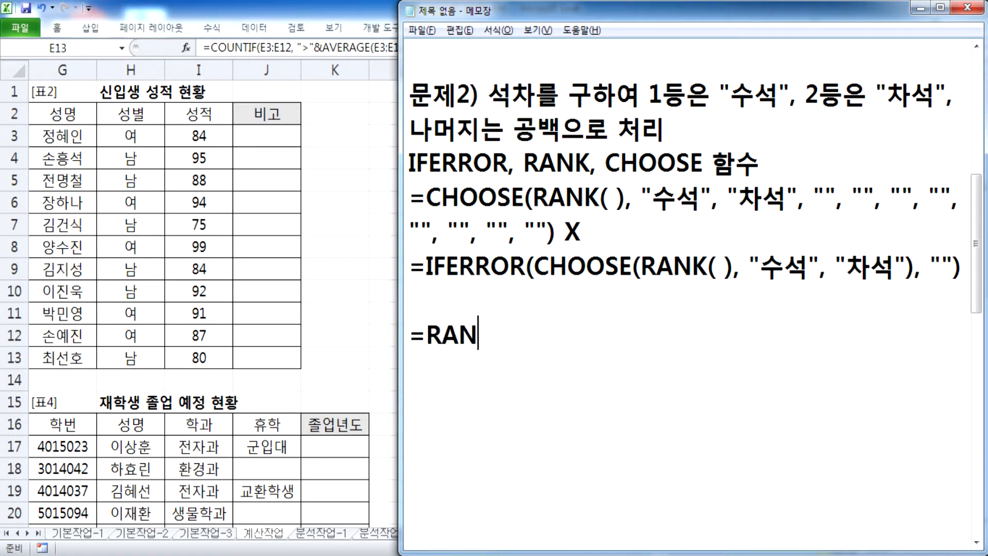
type("K(I3, I3:")
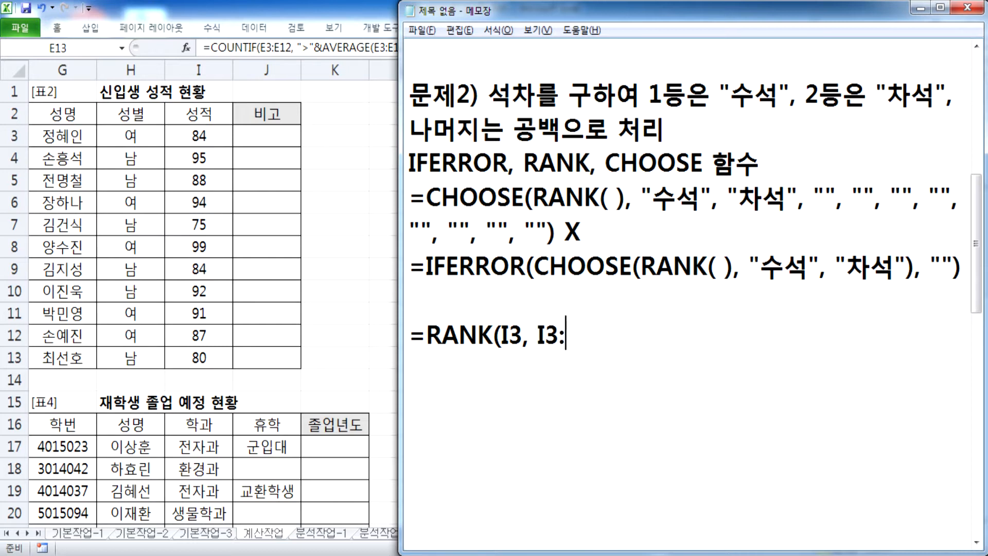
type("I13)")
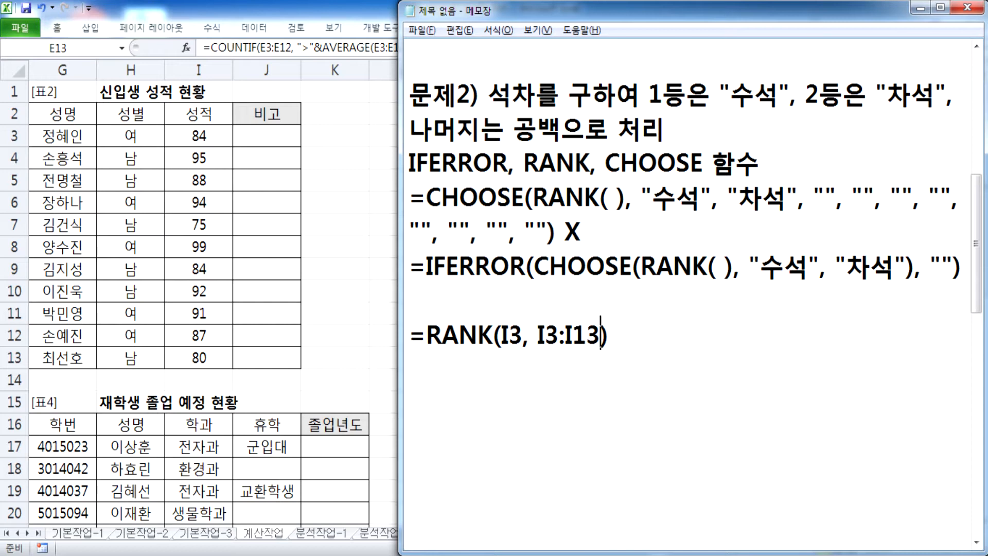
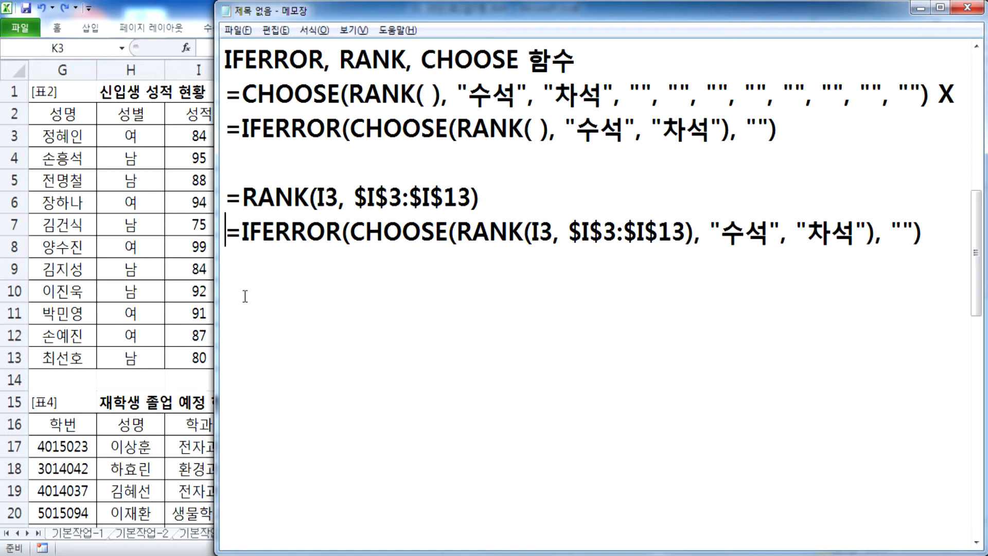
Step: Select the finished =IFERROR(CHOOSE(RANK(I3, $I$3:$I$13), "수석", "차석"), "") line in the notes
left_click(248, 295)
left_click_drag(226, 232, 944, 230)
key("ctrl+c")
Step: Paste the formula into J3 and fill it down to J13, showing 차석 and 수석
key("alt+Tab")
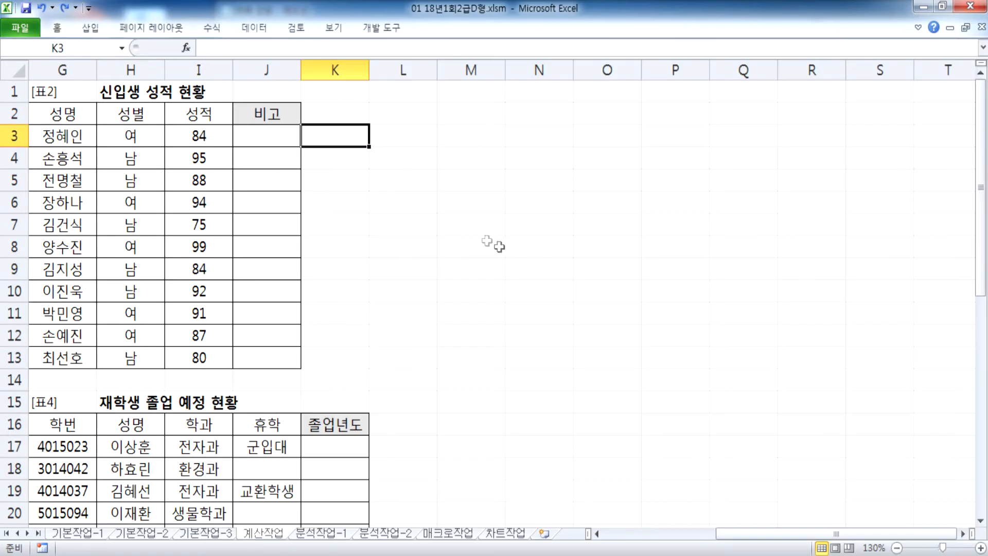
left_click(289, 131)
key("ctrl+v")
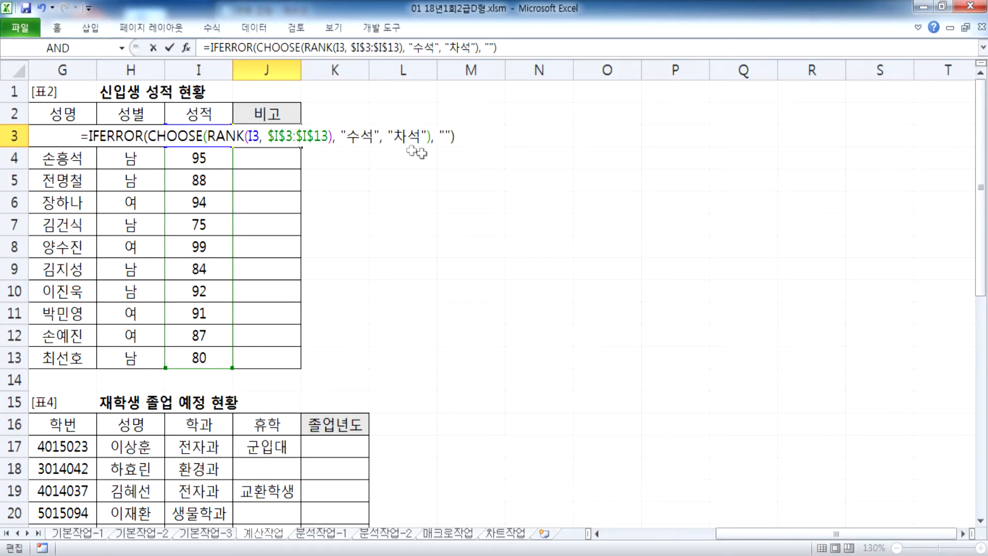
key("ctrl+Return")
double_click(297, 142)
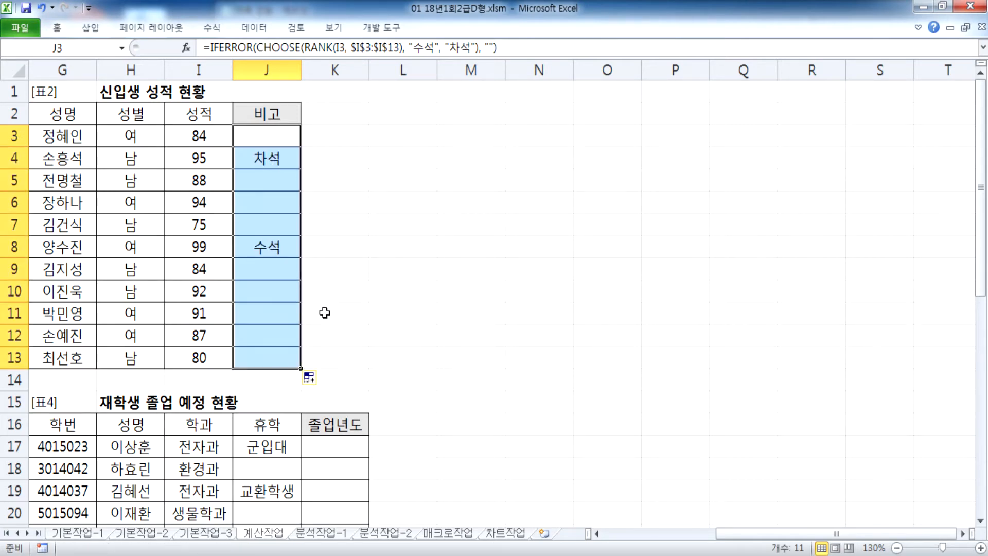
Step: Reselect J3, then put the caret on the empty line in the Notepad notes
left_click(268, 132)
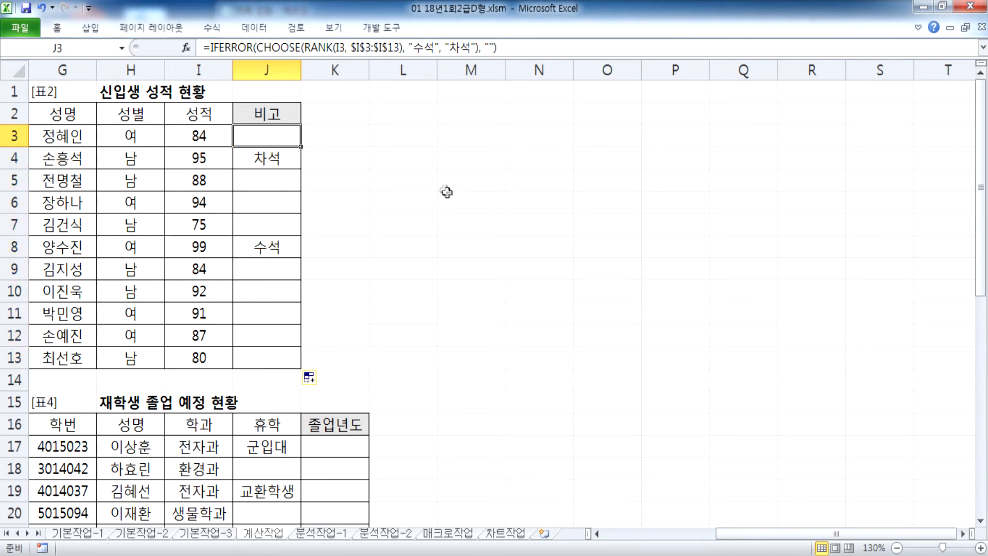
key("alt+Tab")
left_click(266, 286)
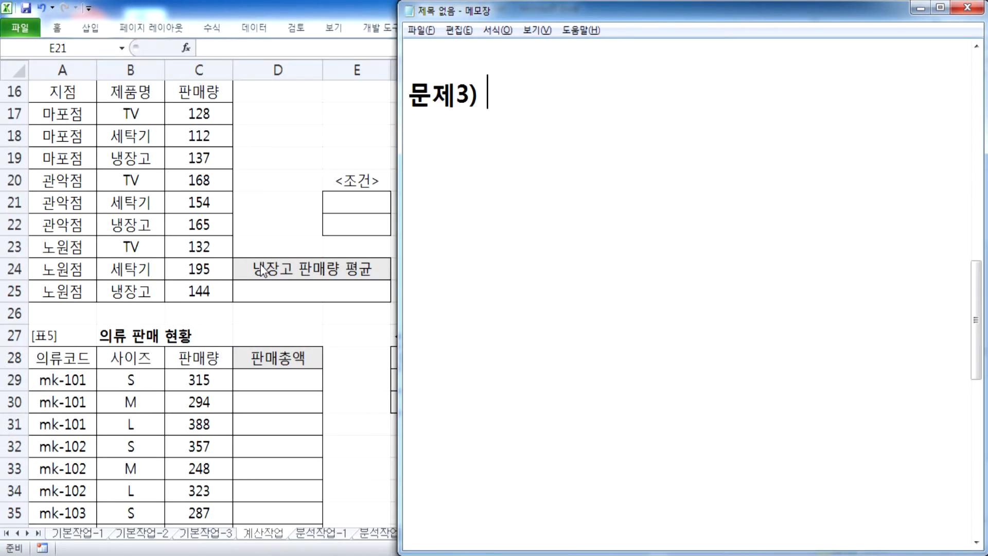
Step: Type the task line: 제품명이 "냉장고"인 제품의 판매량의 평균을 계산
type("제품명이")
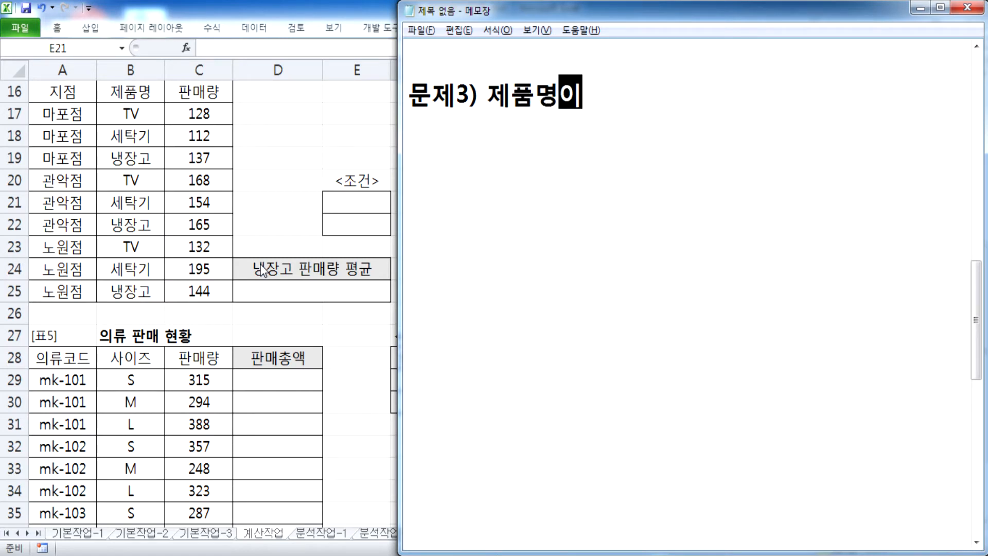
key("BackSpace")
type("ㅣ \"")
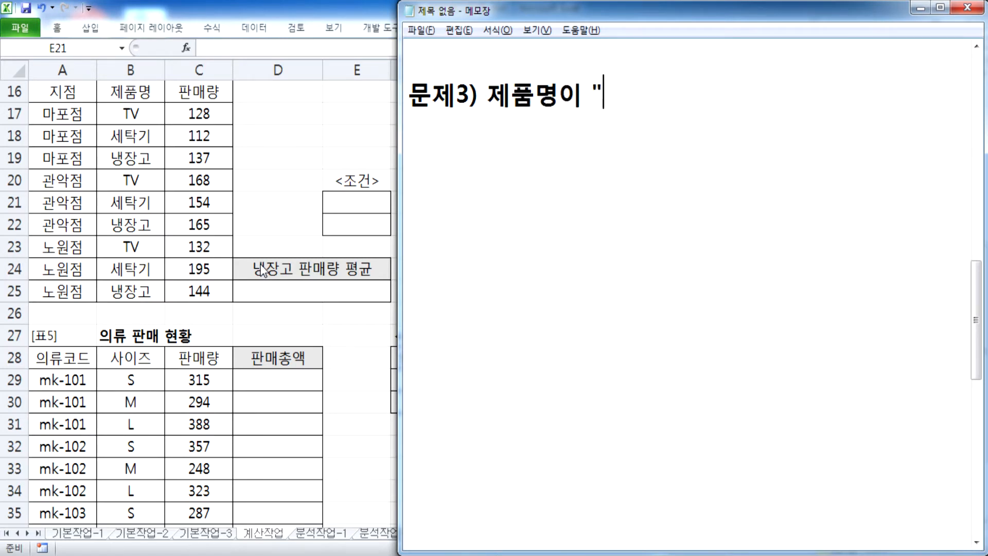
type("냉장고\"")
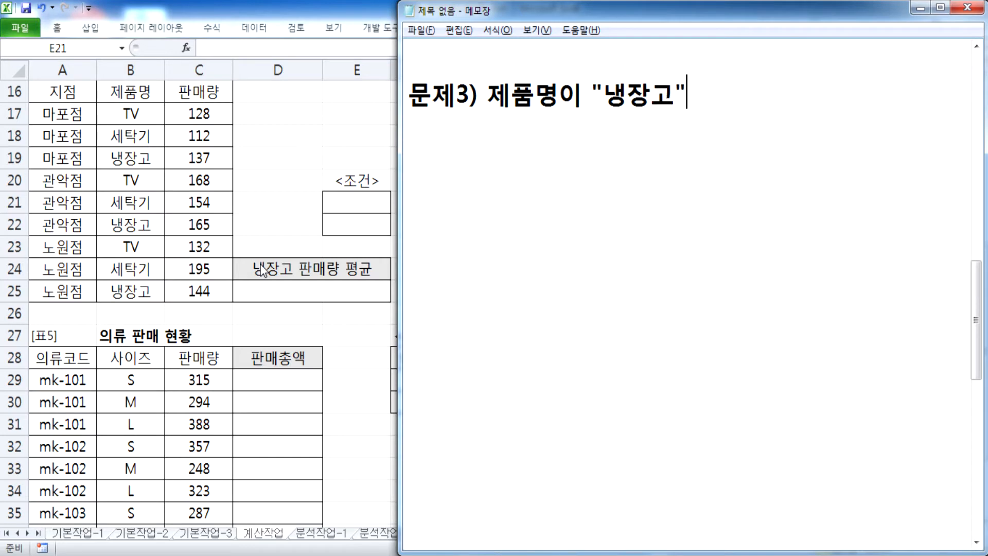
type("인 제품의 ")
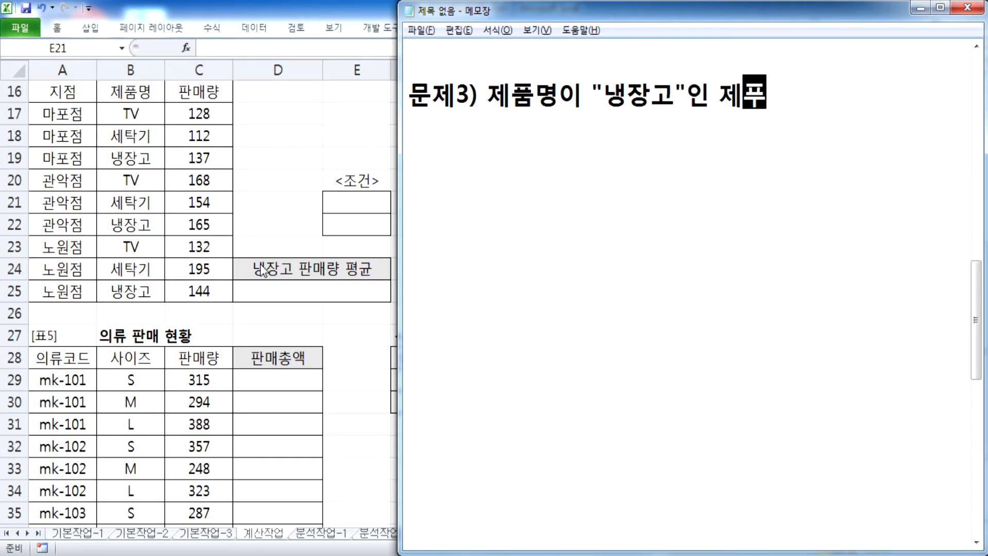
type("판매량")
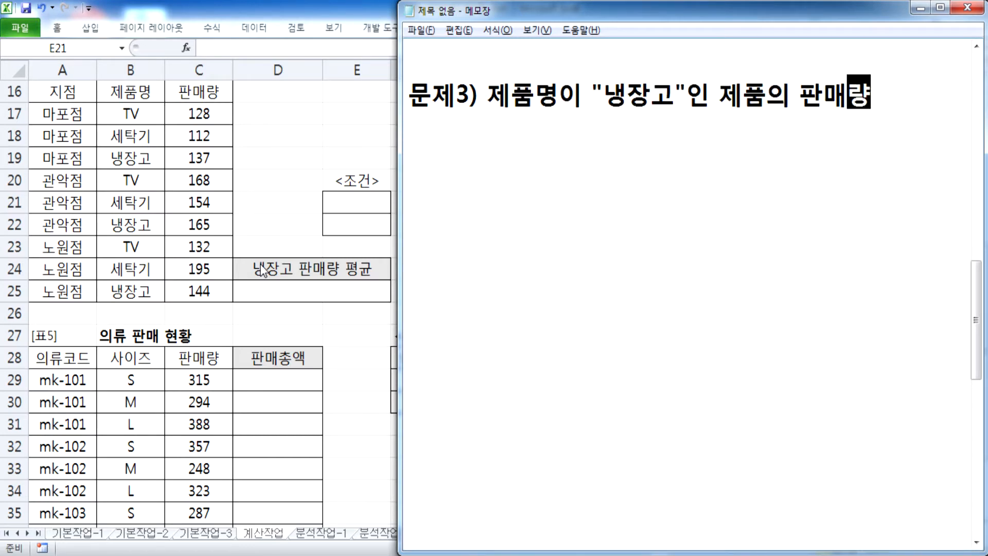
type("의 평균으")
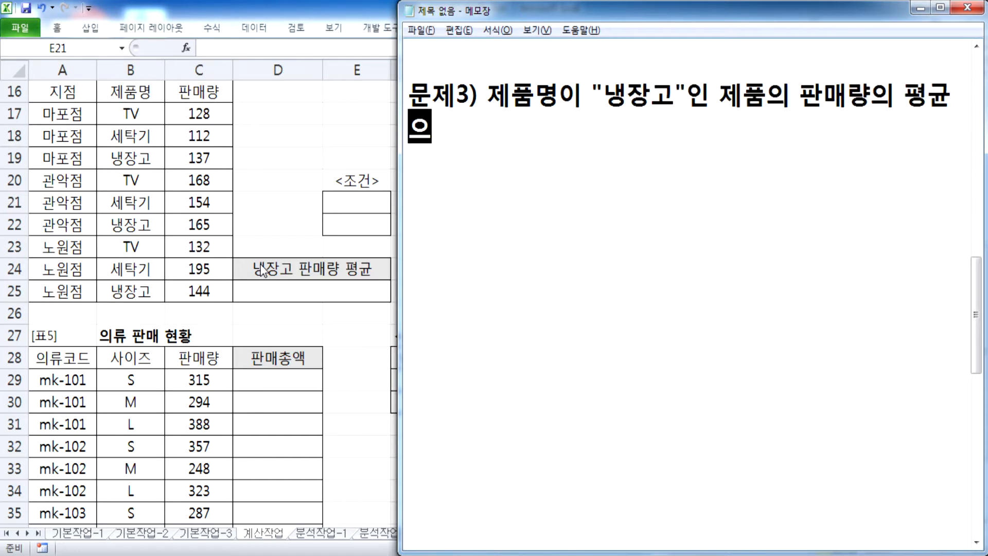
type("의 평균을 ㄱ계산")
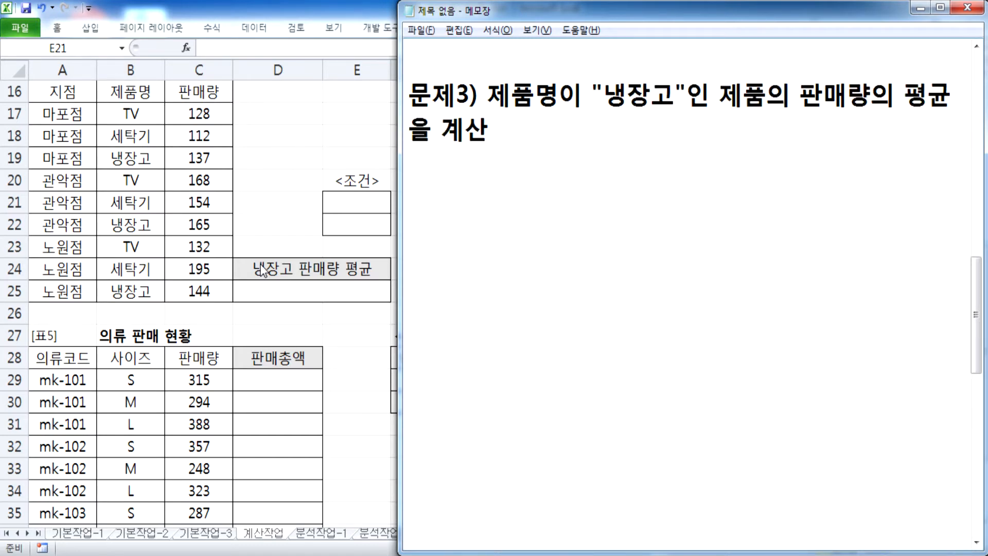
key("Return")
Step: Add the rule 소수 이하 첫째 자리까지 올림하여 출력(예, 12.34 > 12.4)
type("서ㅗ")
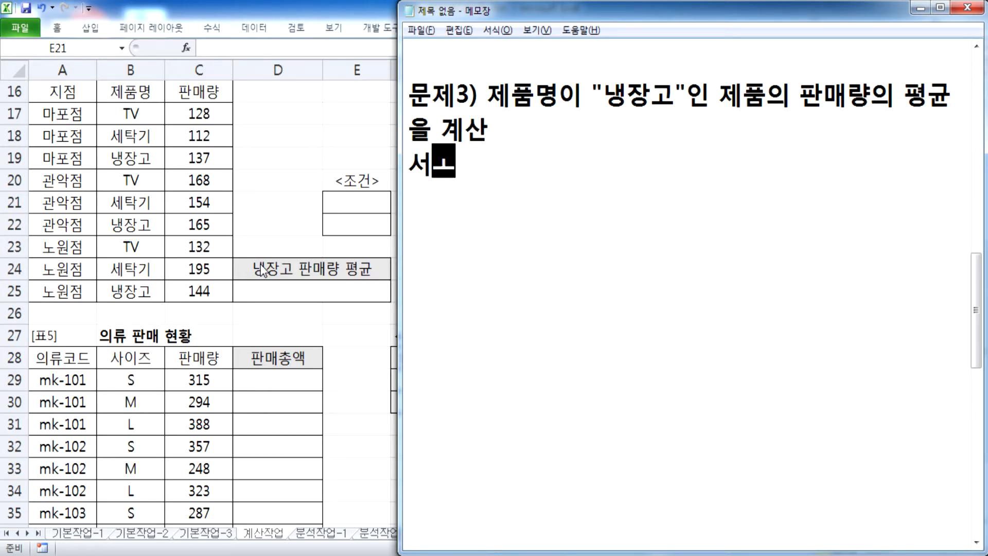
key("BackSpace")
key("BackSpace")
type("소수 ")
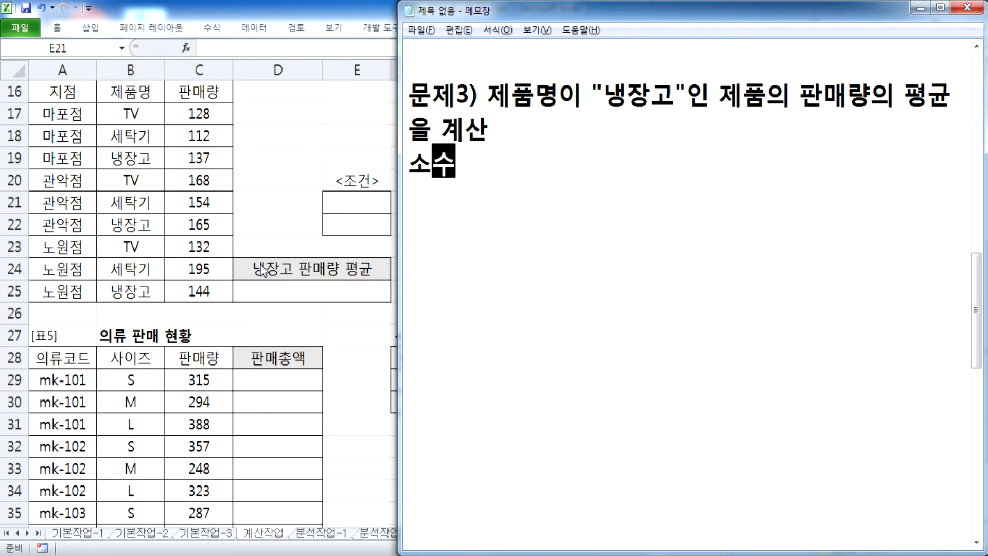
type("이하 첫째")
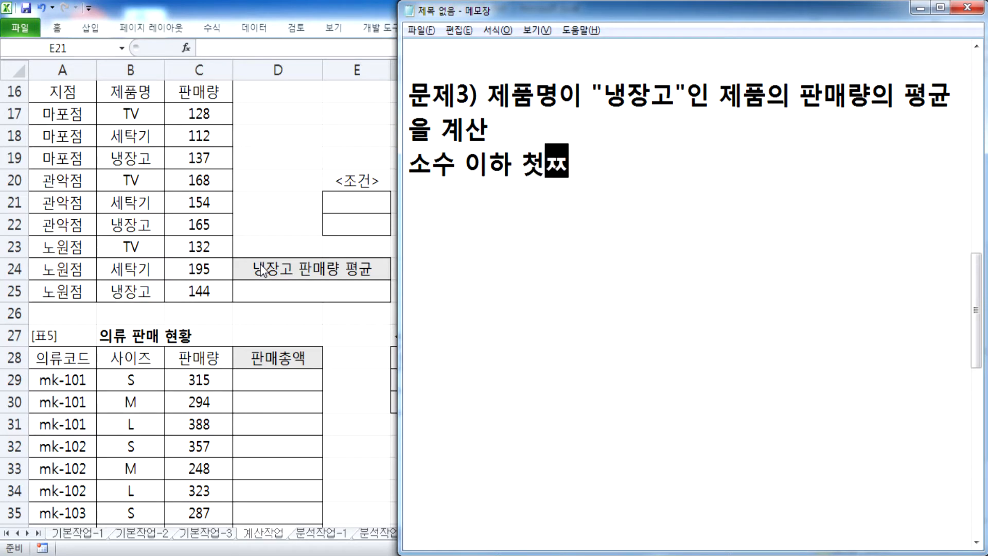
type(" 자리까")
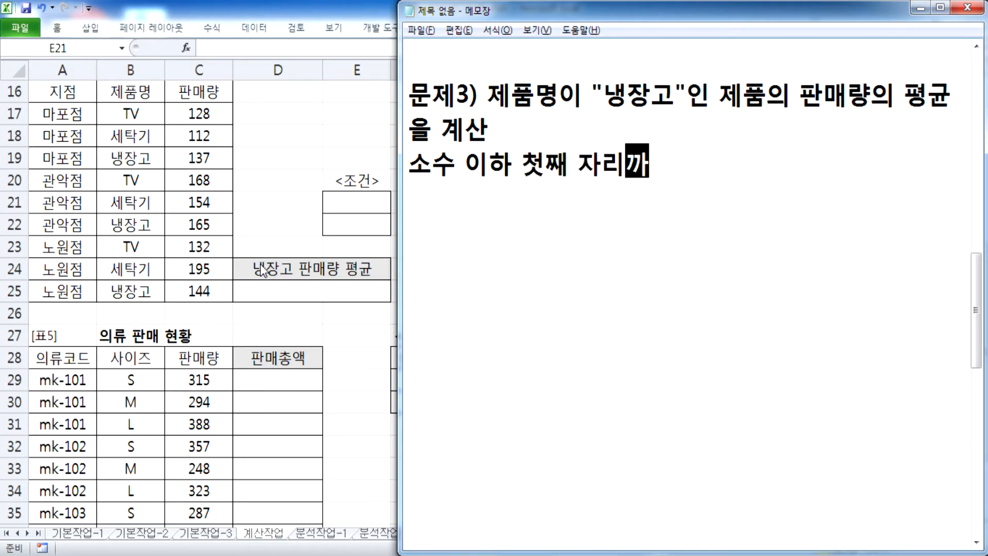
type("지 출ㄹ")
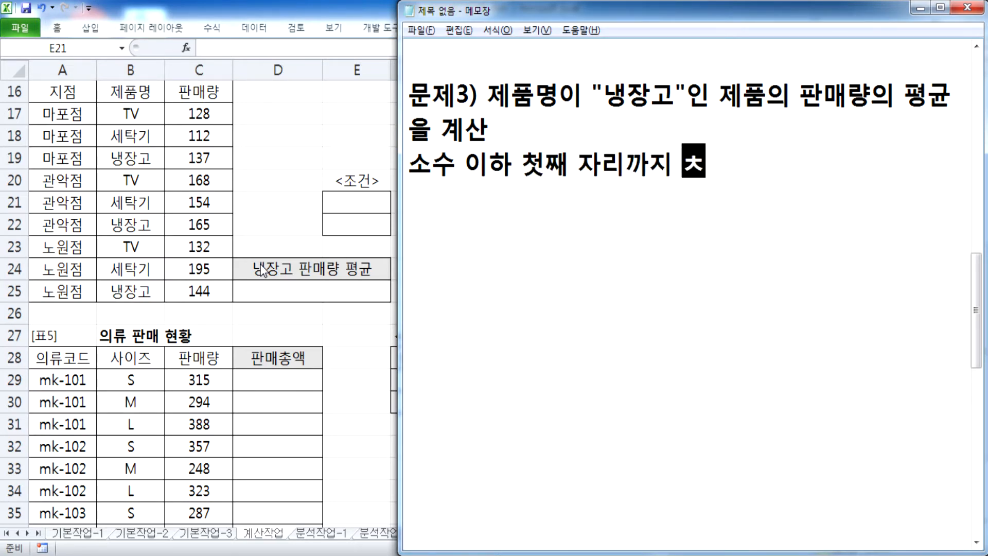
type("력(예")
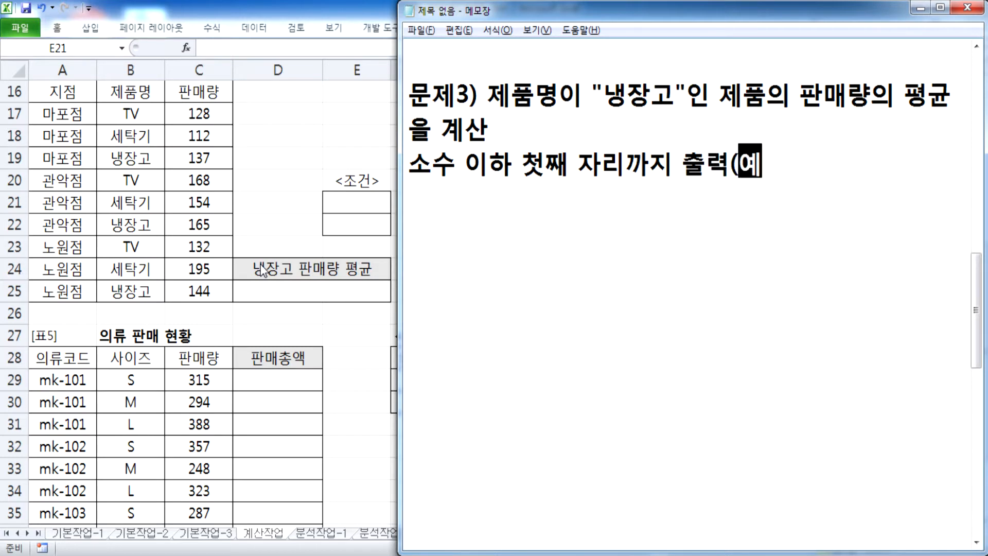
type(", 12.6")
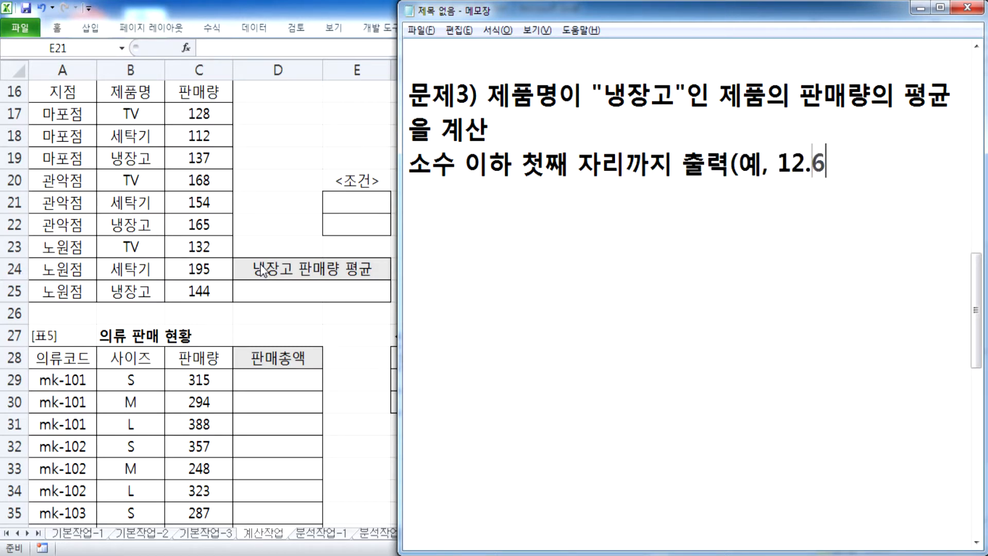
key("BackSpace")
type("34 ")
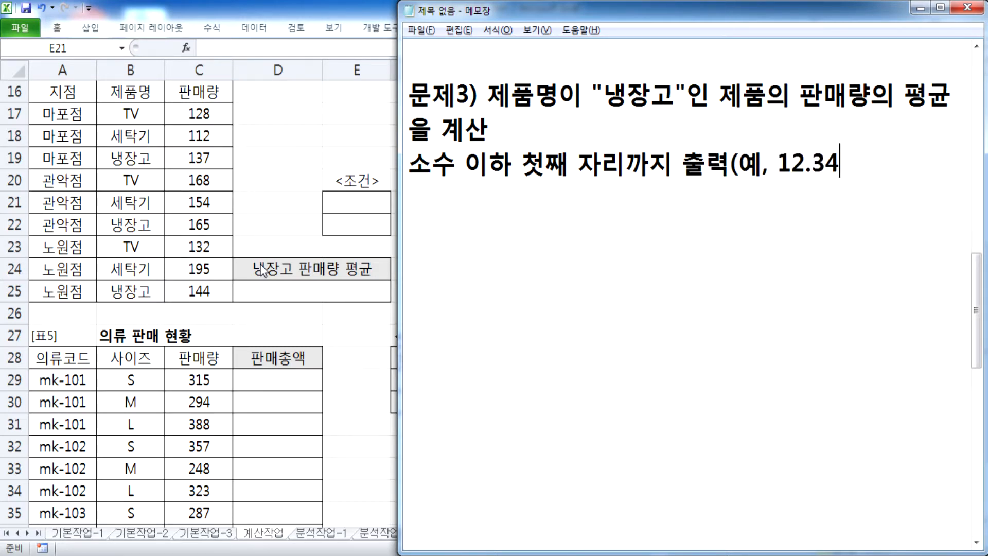
type("> 12.4")
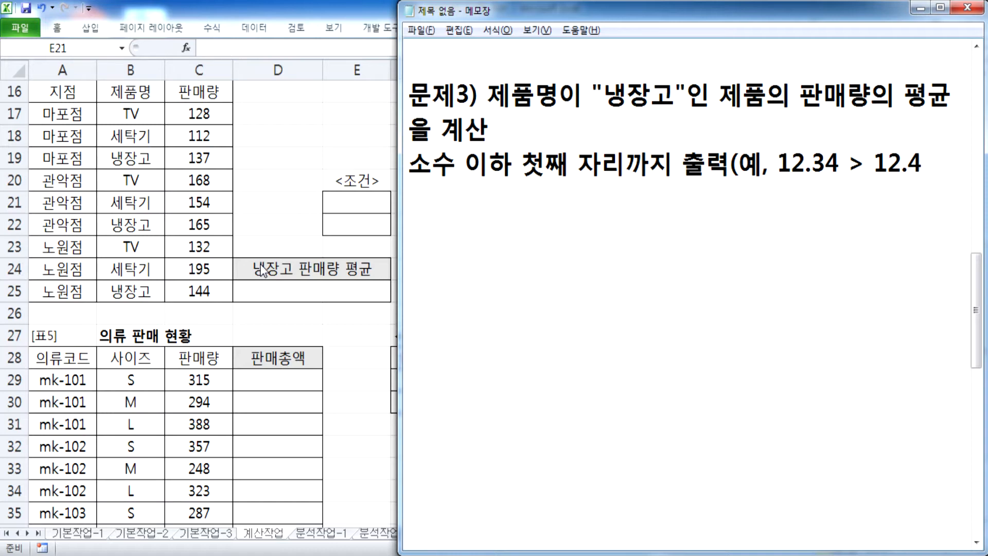
key("Left")
key("Left")
key("Left")
key("Left")
key("Left")
key("Left")
key("Left")
key("Left")
key("Left")
key("Left")
key("Left")
key("Left")
key("Left")
key("Left")
key("Left")
key("Left")
key("Left")
type("올림하여")
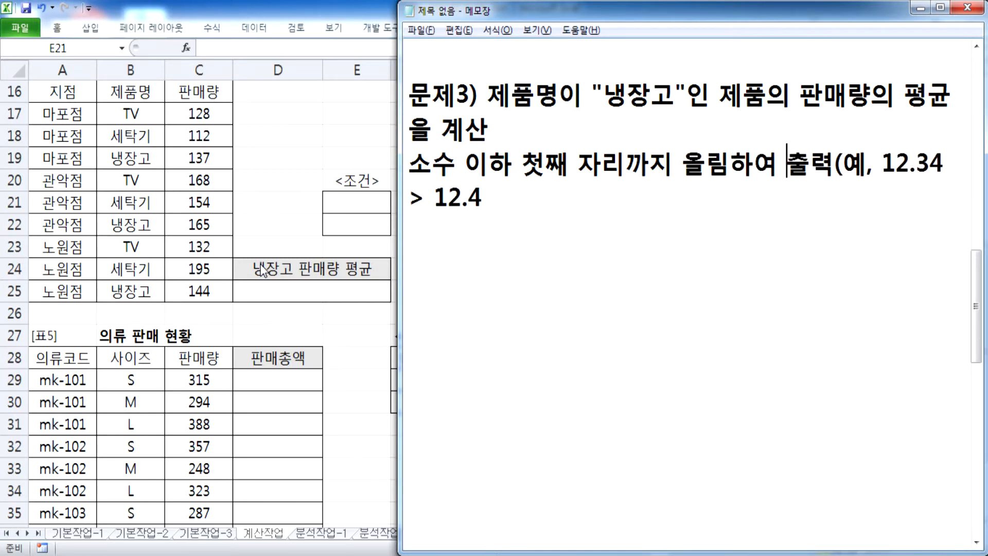
key("ctrl+End")
Step: On a new line, note 'DAVERAGE, ROUNDUP 함수'
key("Return")
type("DAVERATG")
key("BackSpace")
key("BackSpace")
type("GE, ")
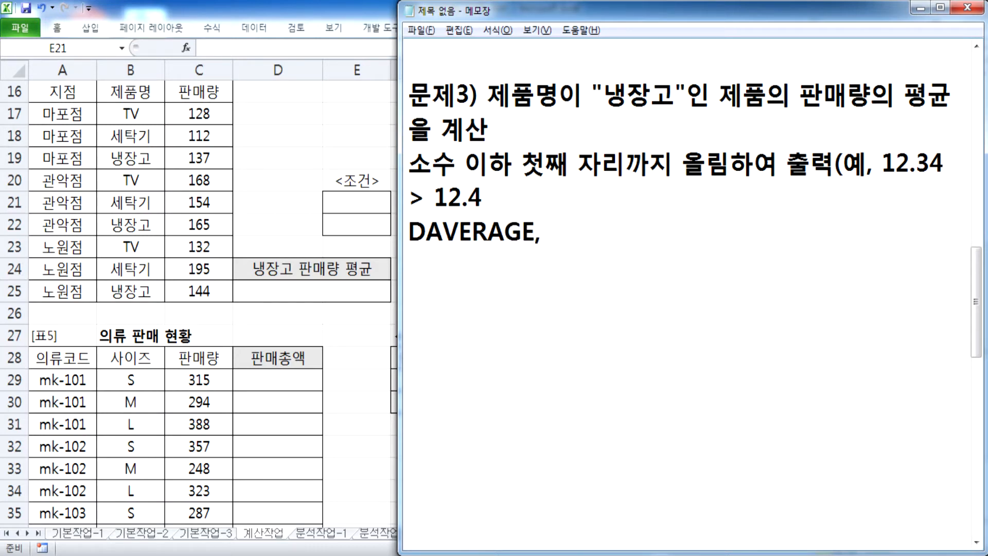
type("ROUND")
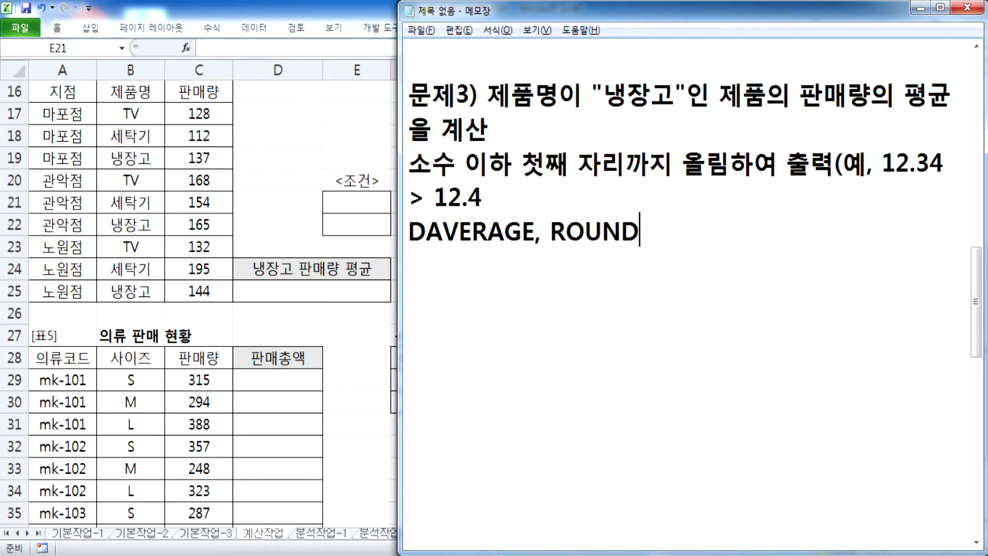
type("UP 함수")
Step: Write the template =ROUNDUP(값, 자릿수) and replace 자릿수 with 1
key("Return")
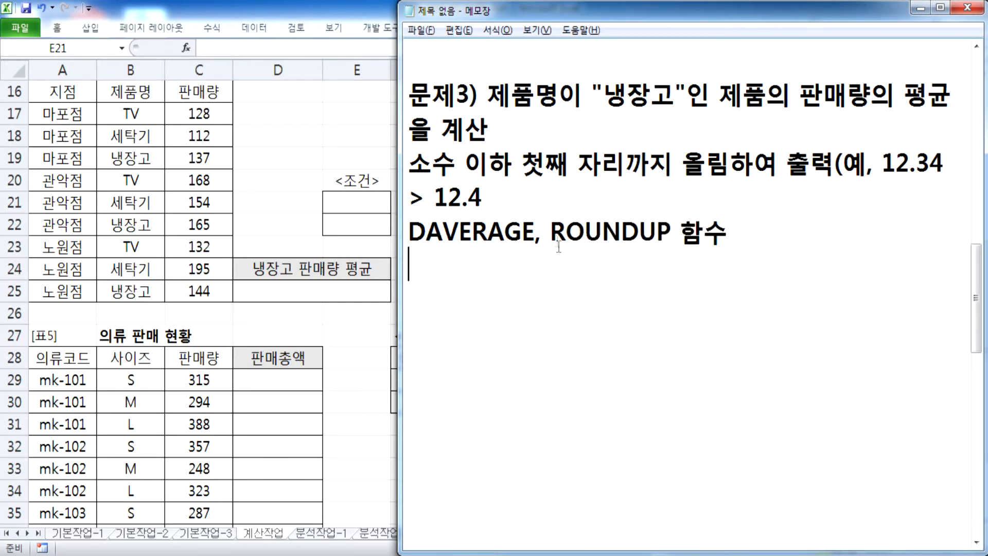
type("=ROU")
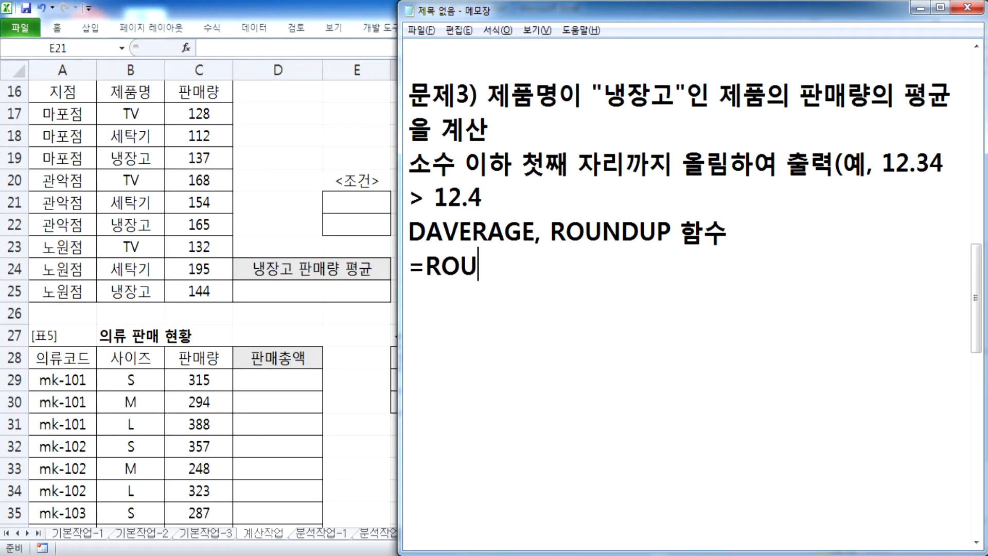
type("NDUP(RKQ")
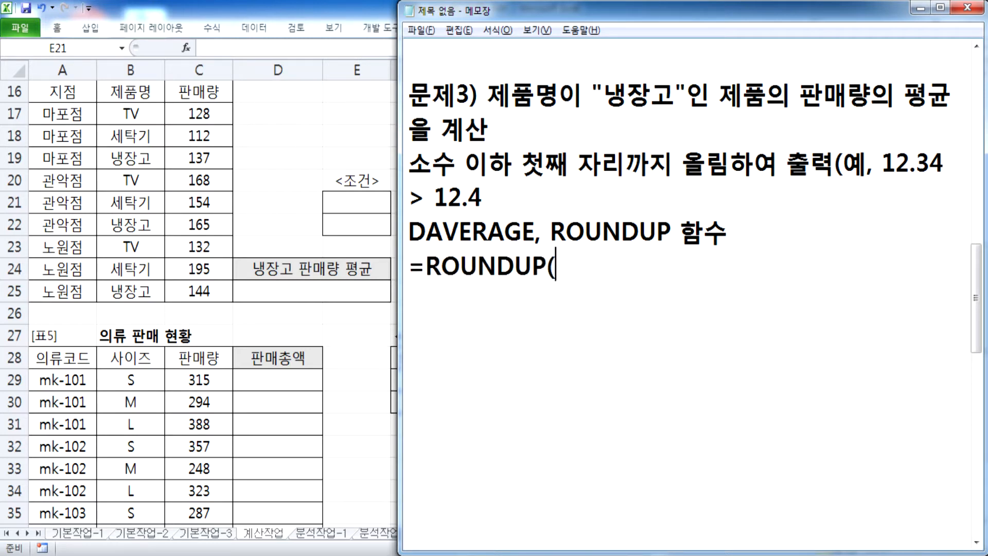
key("BackSpace")
key("BackSpace")
key("BackSpace")
type("값")
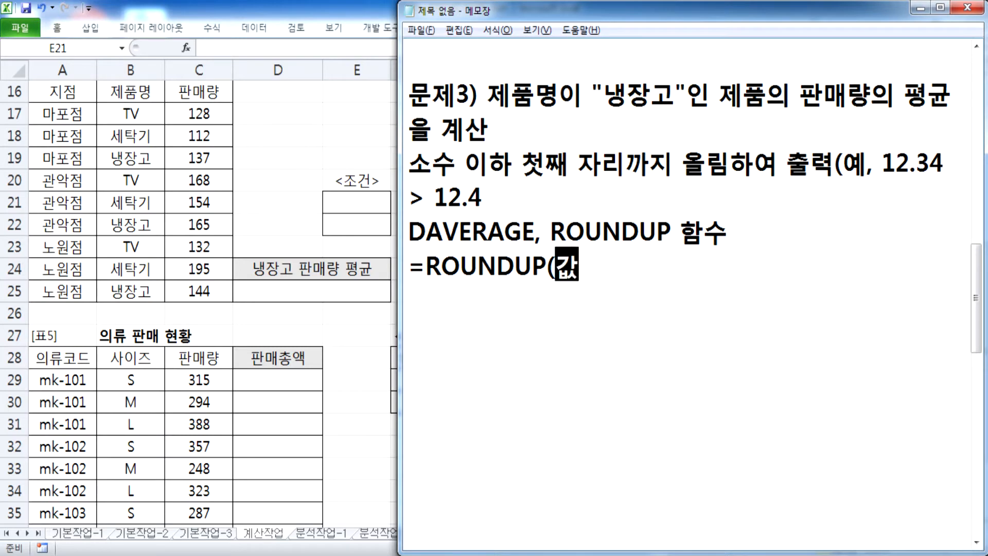
type(", 자릿수)")
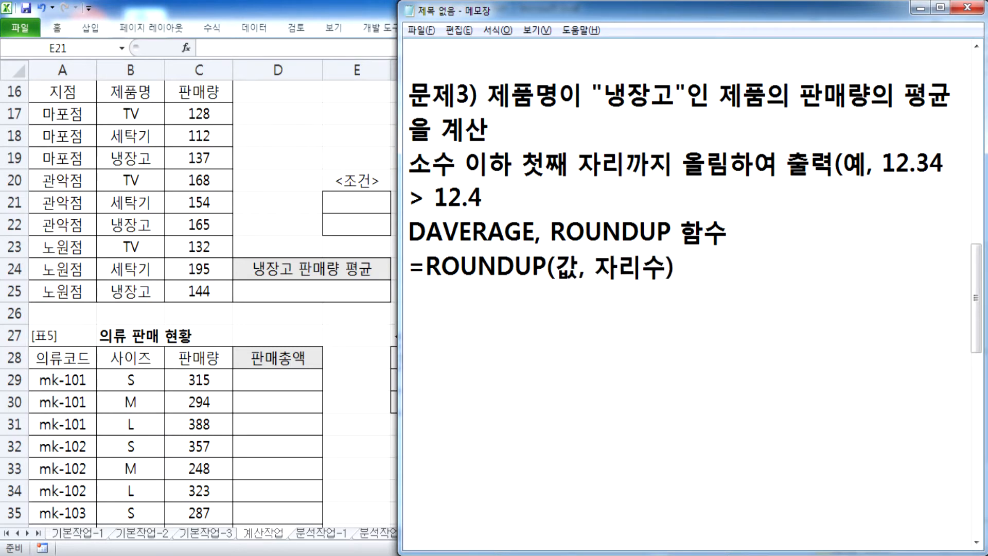
left_click_drag(667, 265, 595, 265)
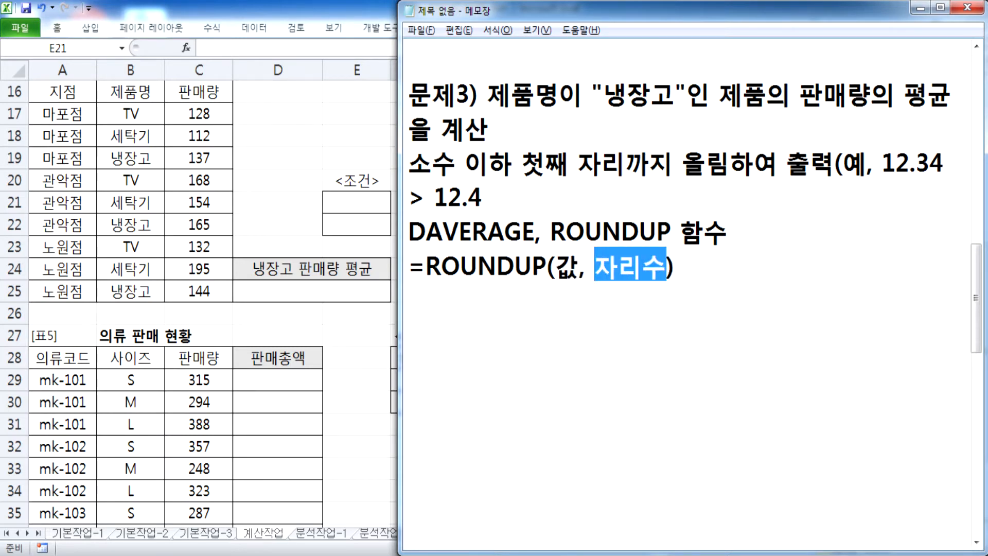
type("1")
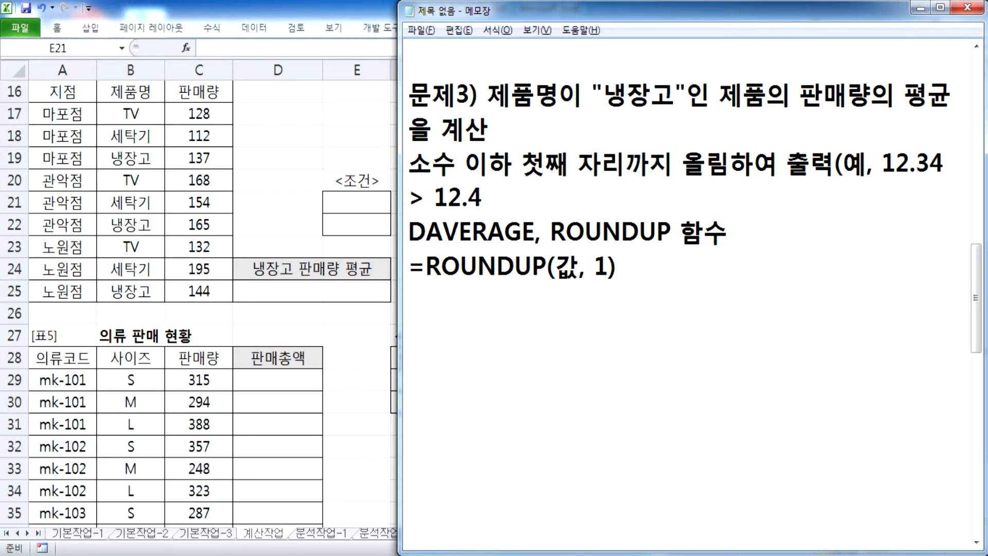
left_click_drag(555, 265, 580, 265)
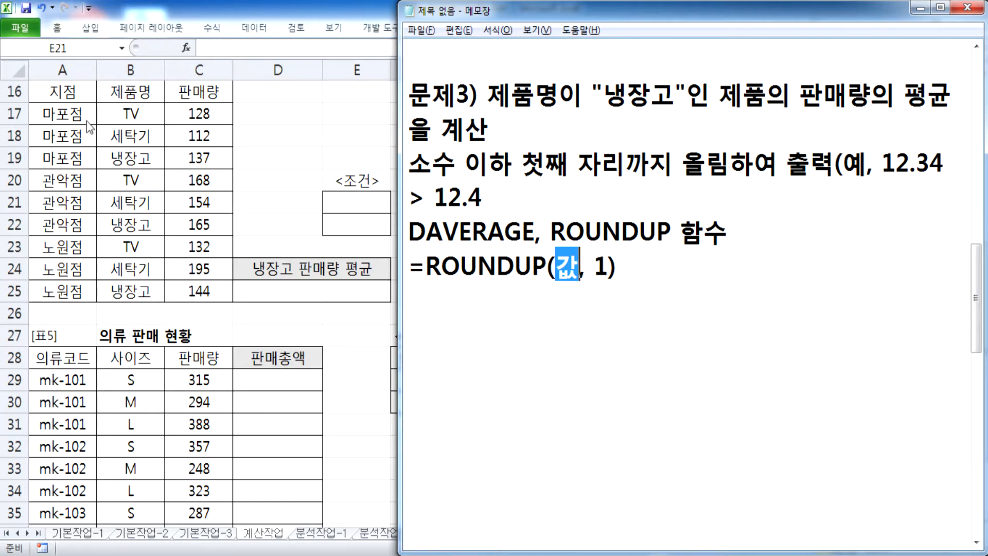
left_click(133, 136)
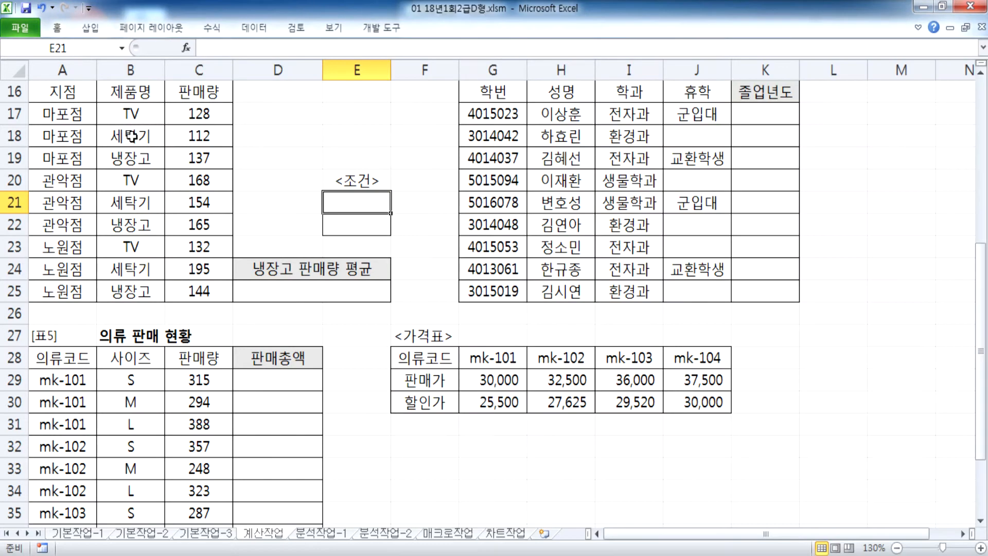
left_click(125, 113)
left_click(126, 136)
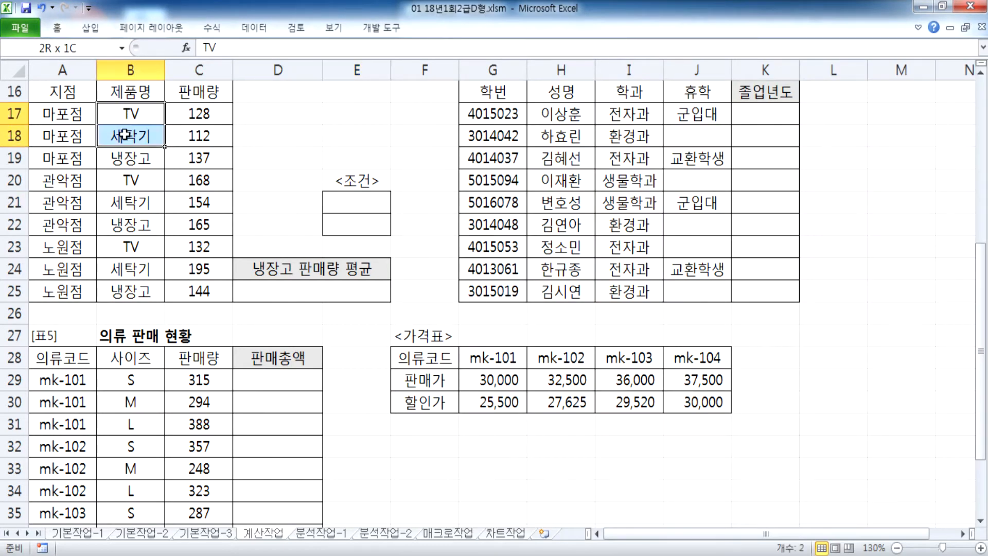
left_click(126, 161)
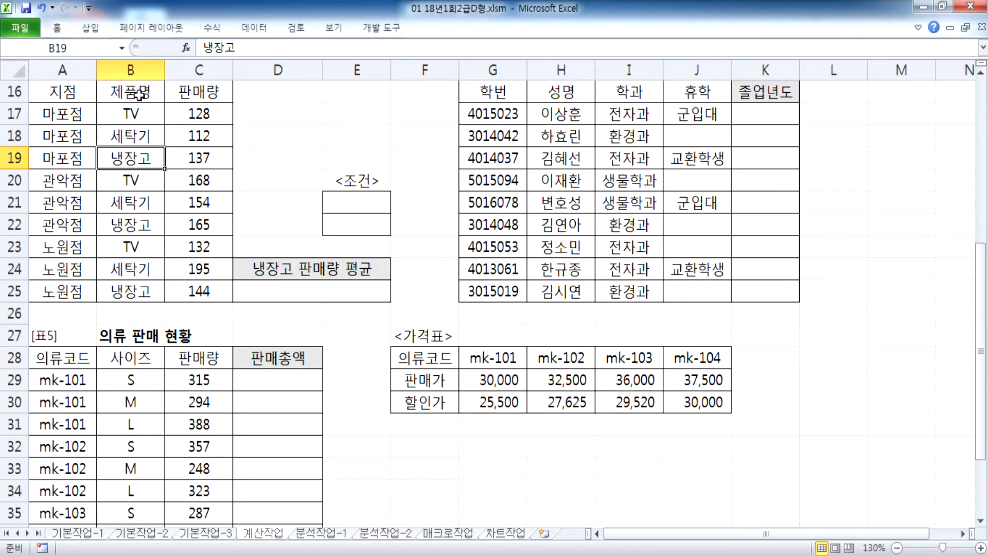
left_click_drag(137, 96, 138, 114)
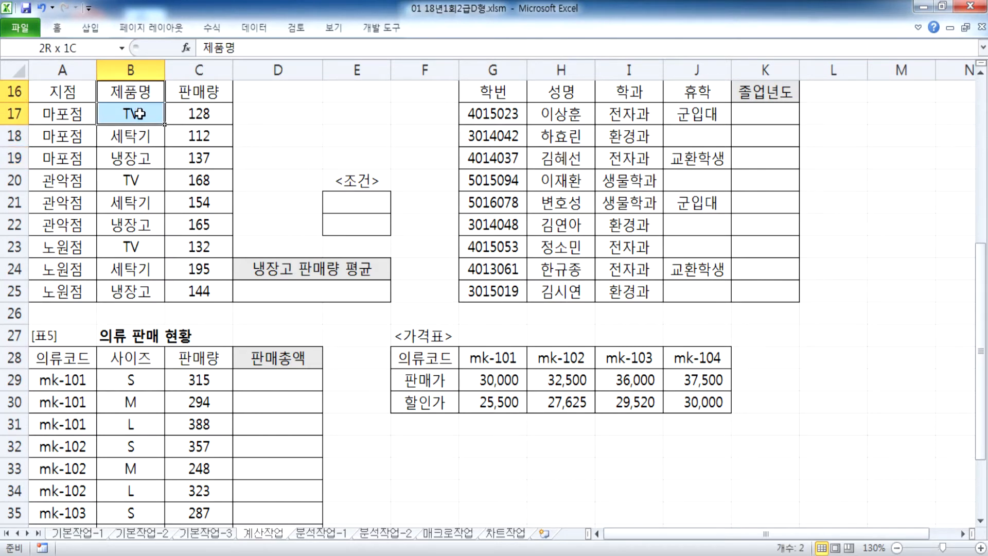
left_click(136, 158)
left_click(140, 92, "ctrl")
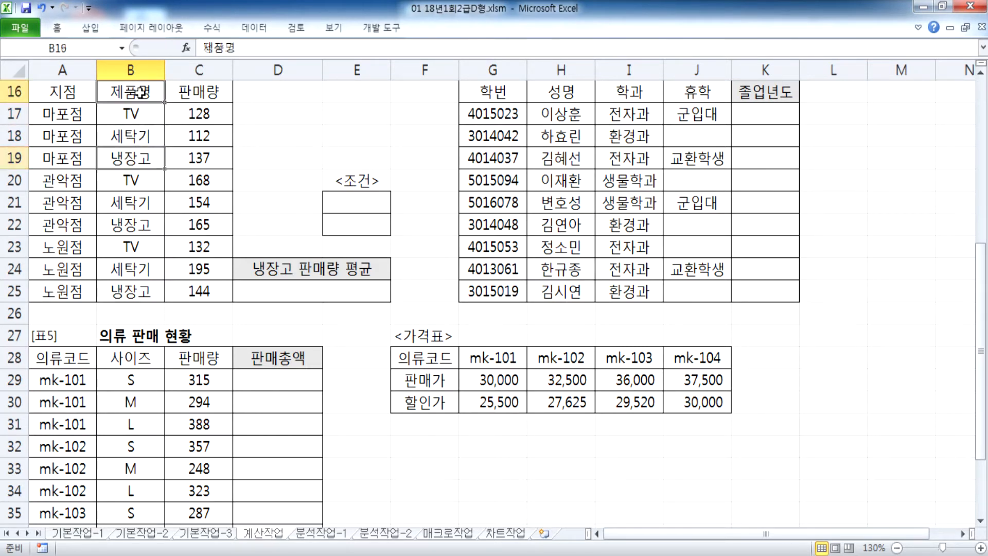
left_click(344, 202)
left_click(351, 229)
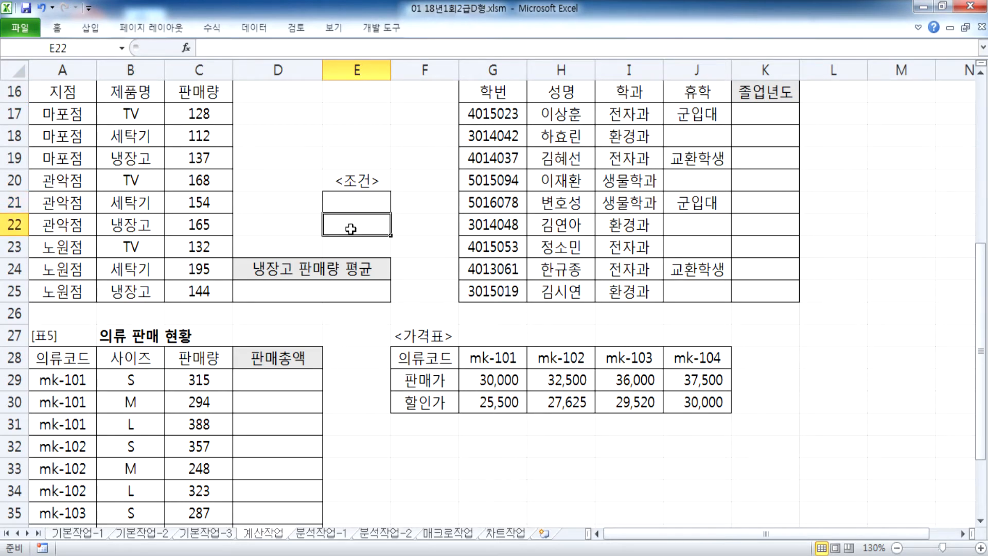
key("alt+Tab")
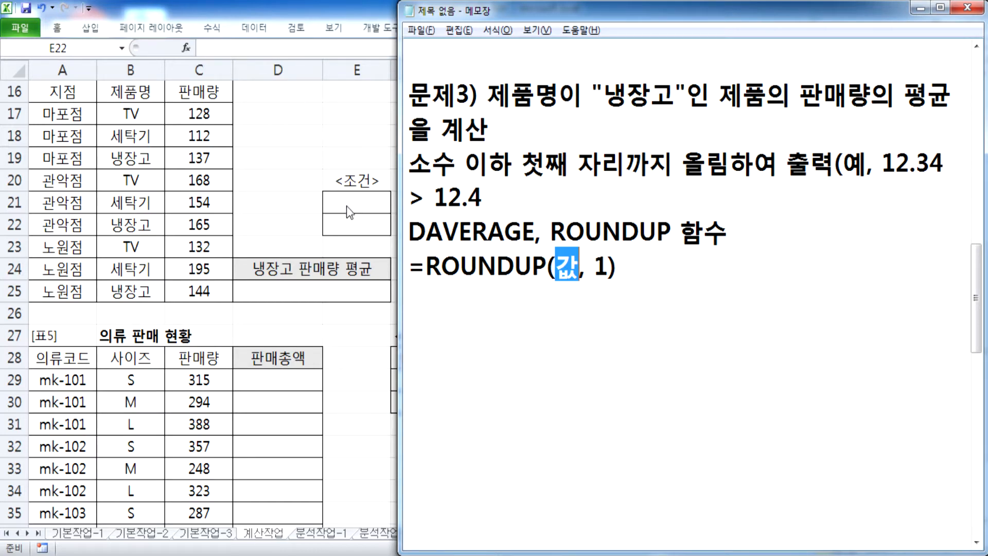
key("alt+Tab")
Step: Enter the criteria 제품명 and 냉장고 in E21:E22
left_click(354, 204)
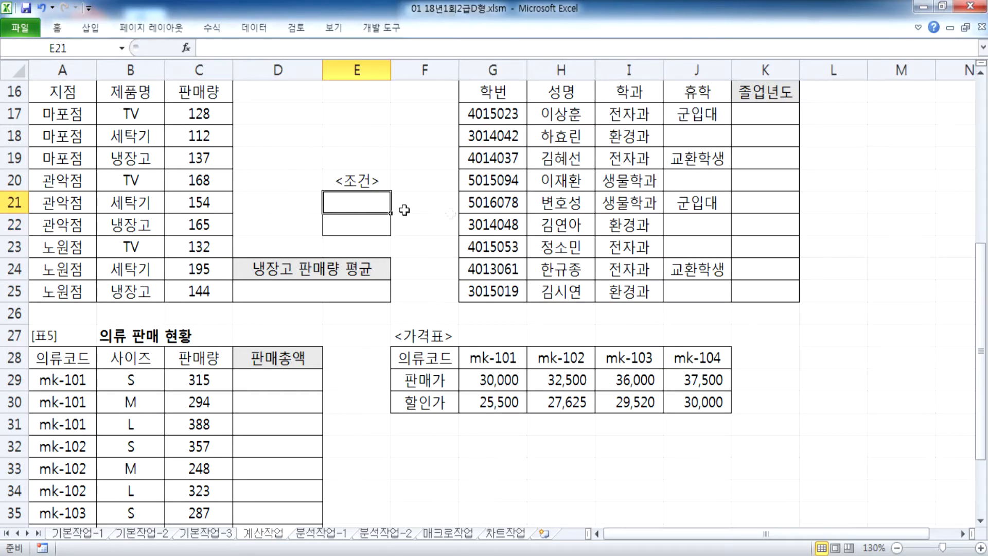
type("제품명")
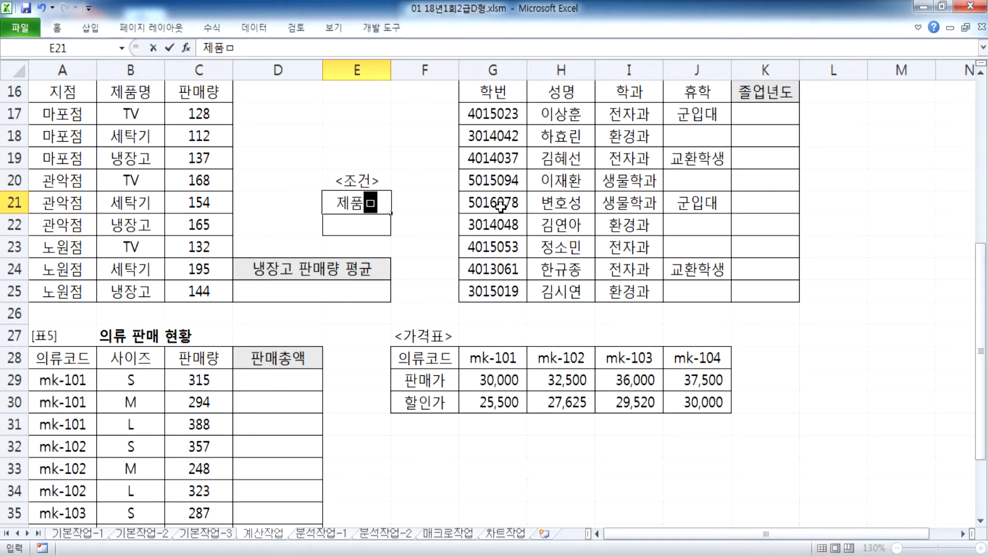
key("Return")
type("내ㅇ장고")
key("Return")
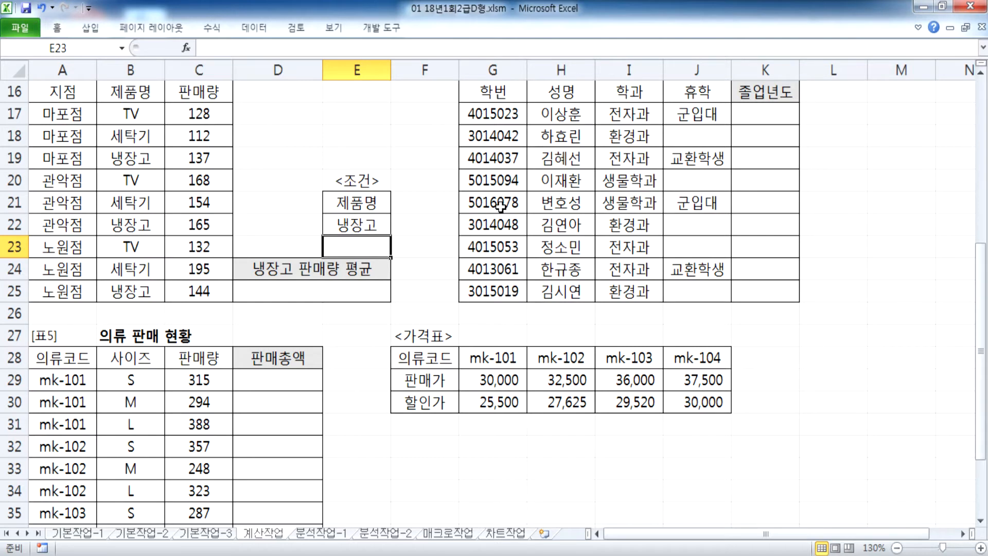
Step: Enter =DAVERAGE(A16:C25,C16,E21:E22) in D25
left_click(305, 291)
type("=DAVERAGE(")
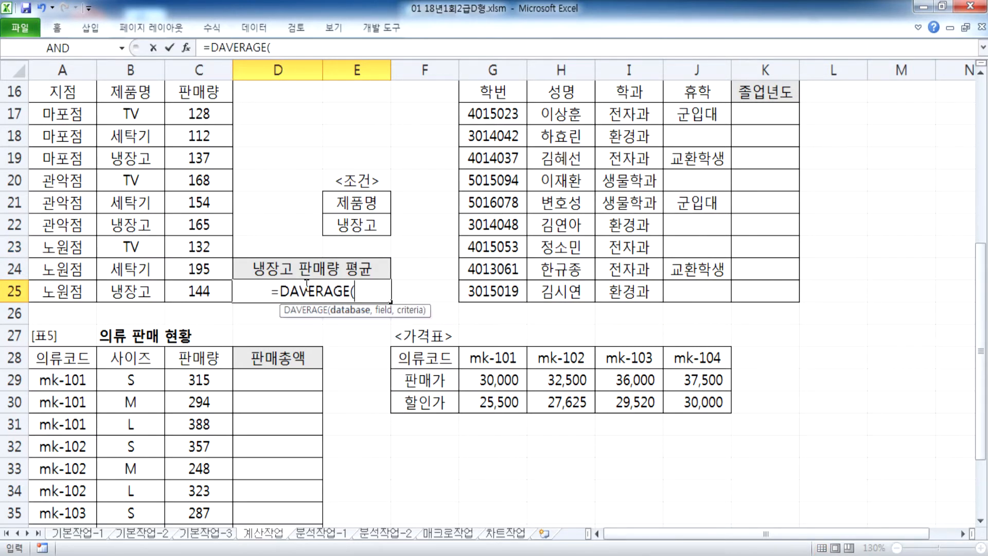
left_click_drag(46, 92, 188, 286)
type(",")
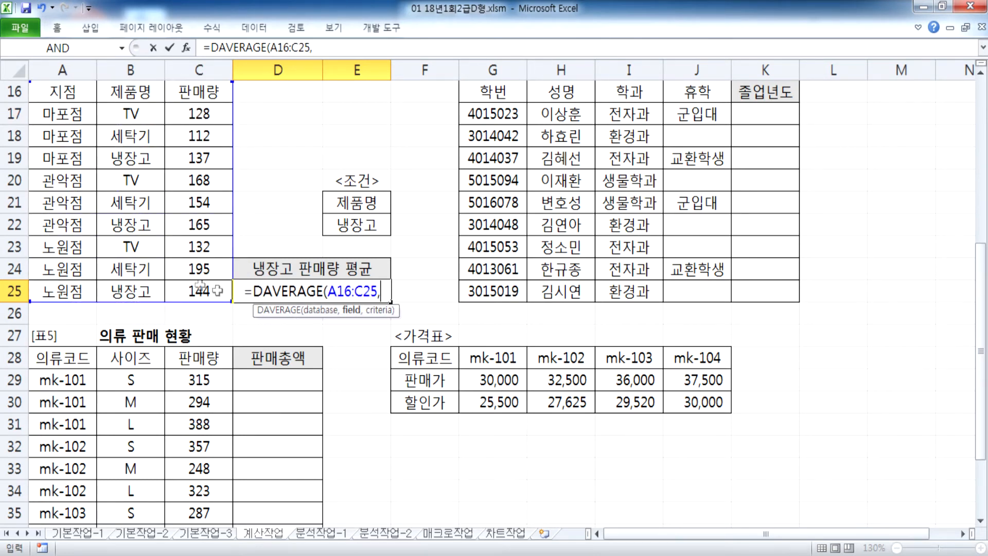
left_click(199, 92)
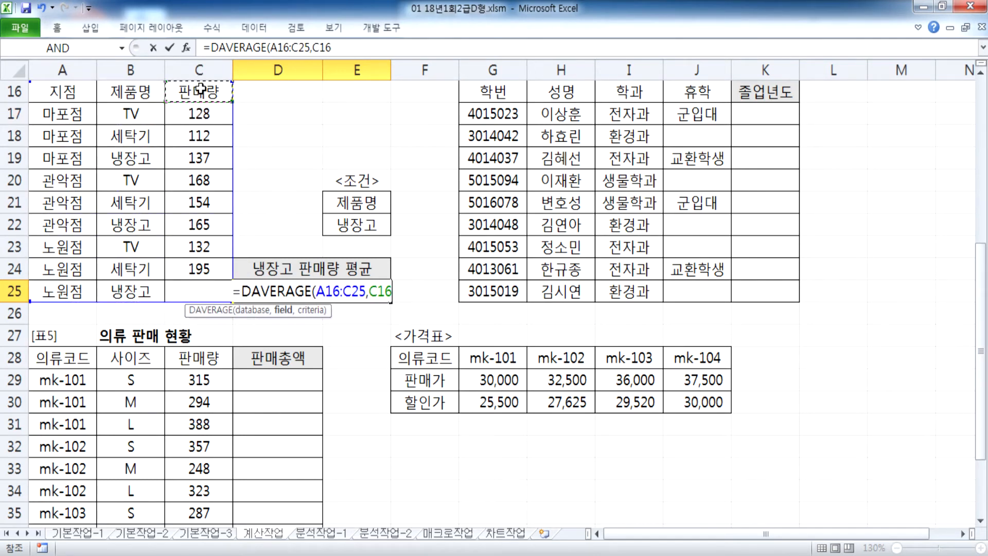
type(",")
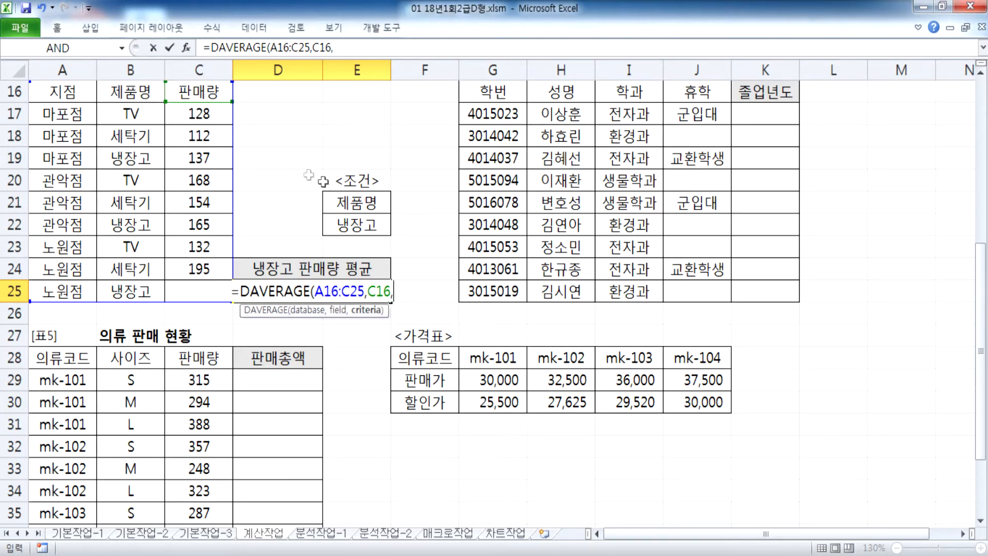
left_click_drag(354, 201, 355, 224)
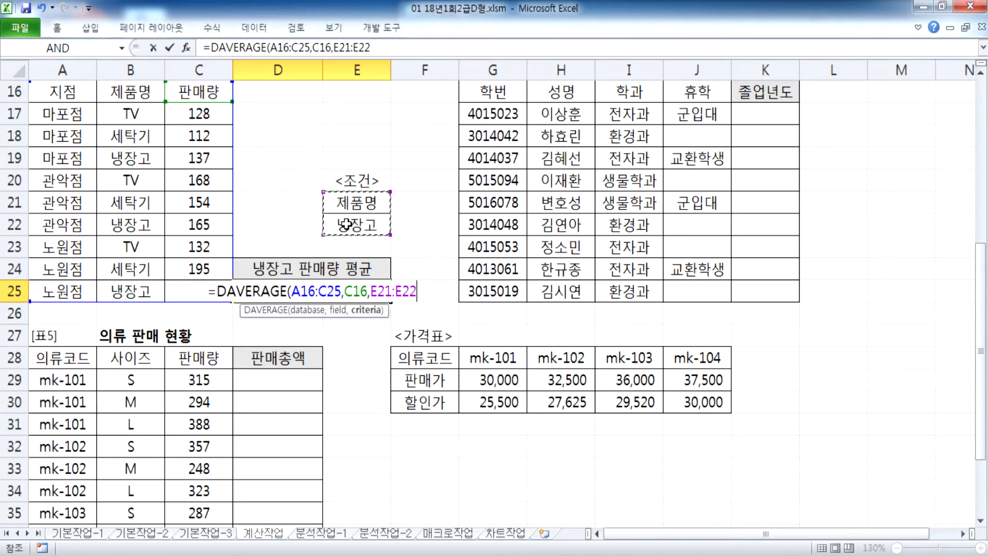
key("Return")
left_click(323, 289)
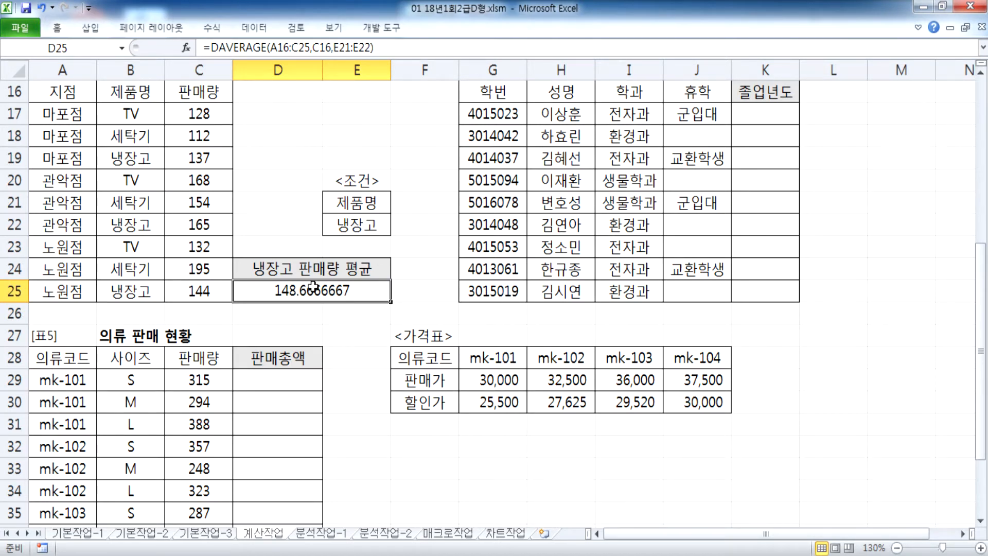
Step: Wrap D25 as =ROUNDUP(DAVERAGE(A16:C25,C16,E21:E22),1), giving 148.7
double_click(314, 286)
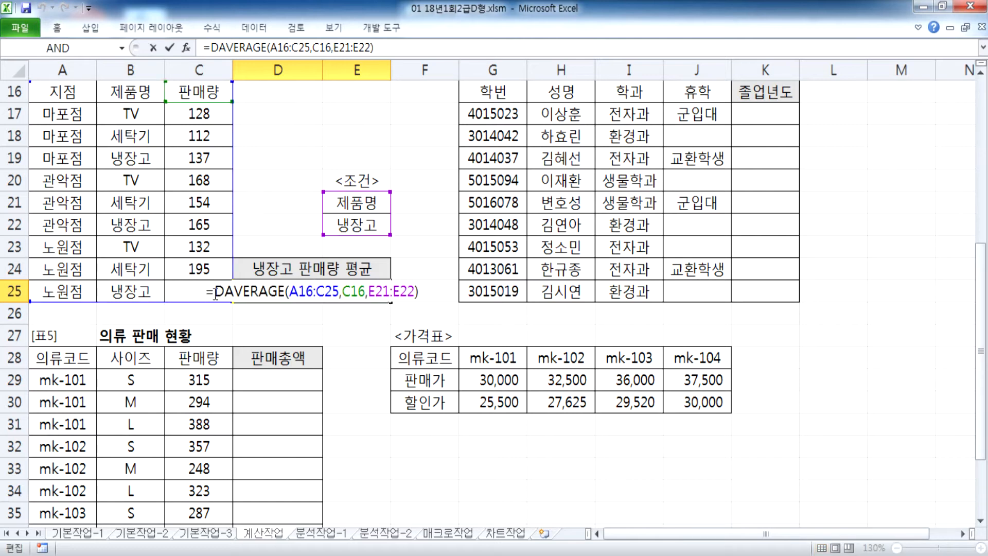
type("ROUN")
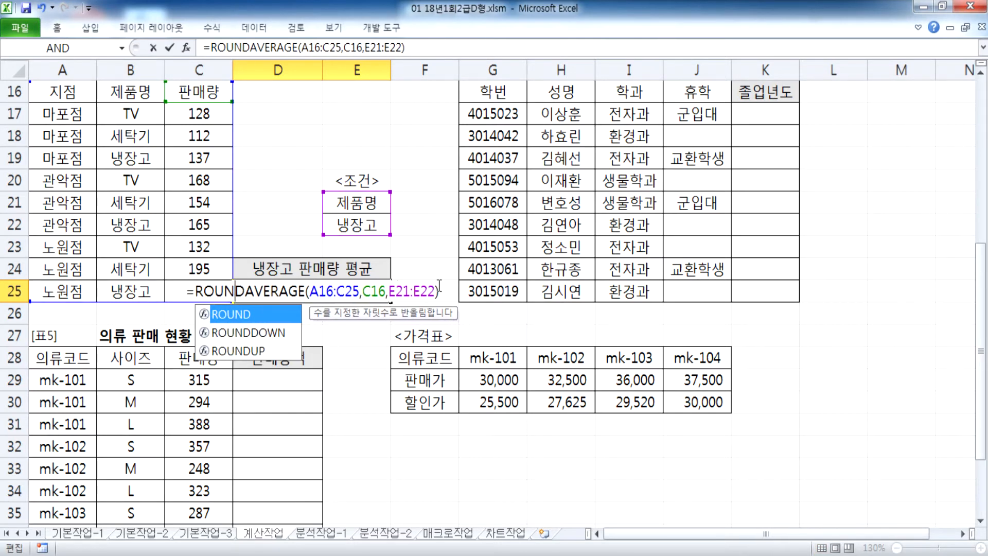
key("Down")
key("Down")
key("Tab")
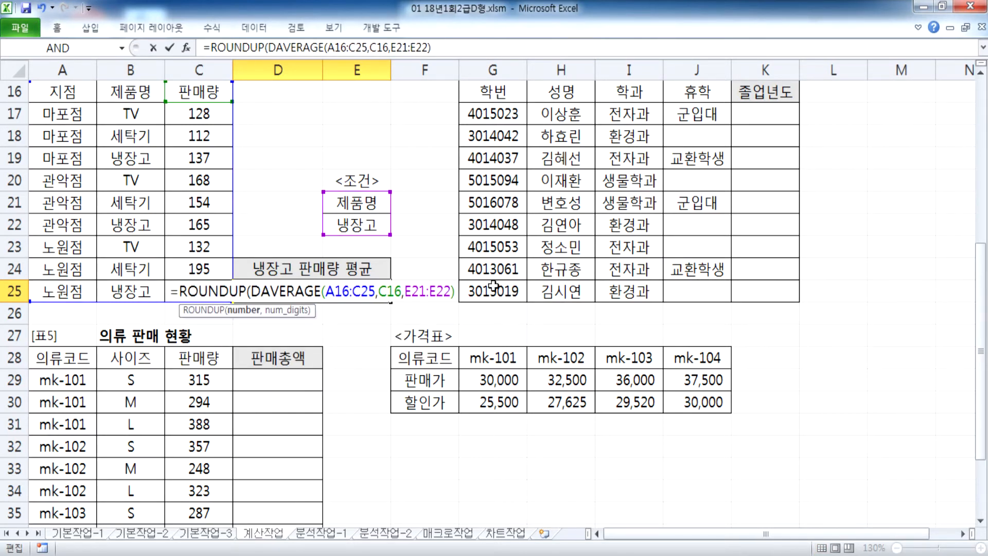
left_click(452, 293)
type(",1)")
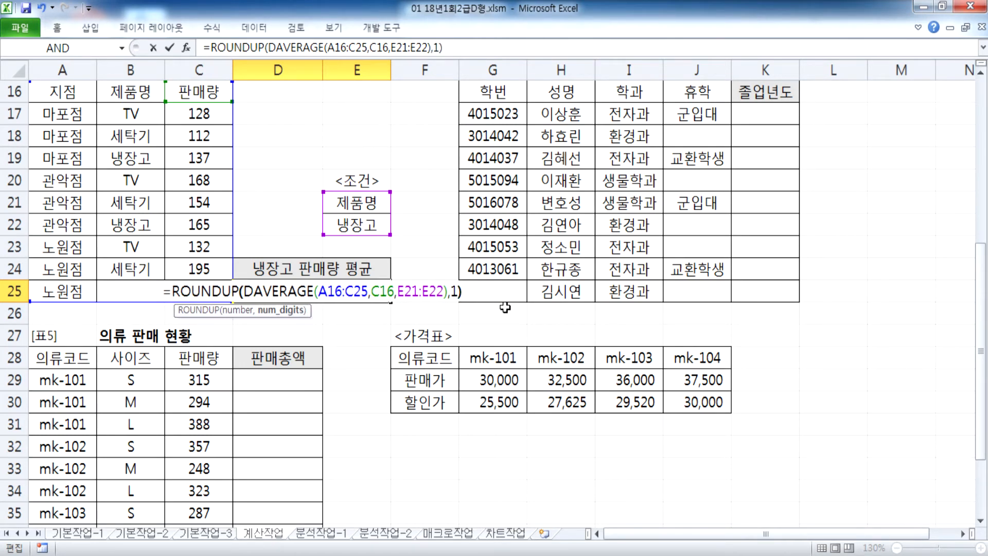
key("Return")
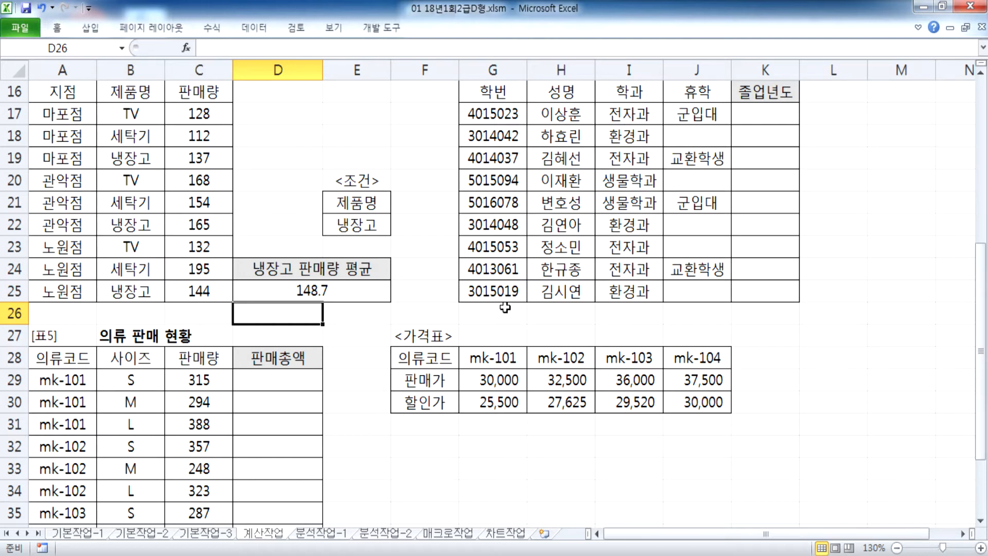
Step: Copy D25's formula text and paste it into the Notepad notes
key("Up")
left_click_drag(391, 47, 446, 47)
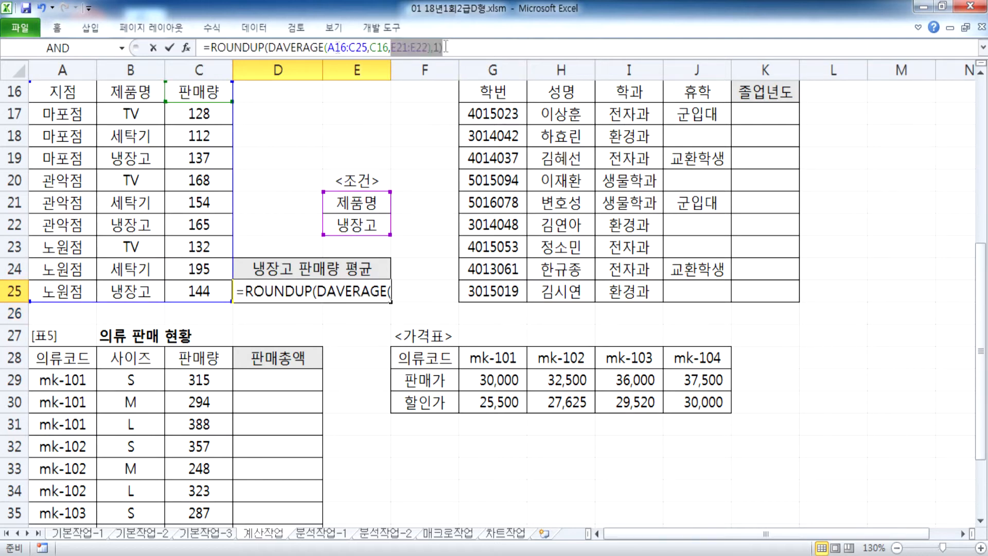
key("Escape")
key("alt+Tab")
left_click(486, 295)
type("=ROUNDUP(DAVERAGE(A16:C25,C16,E21:E22),1)")
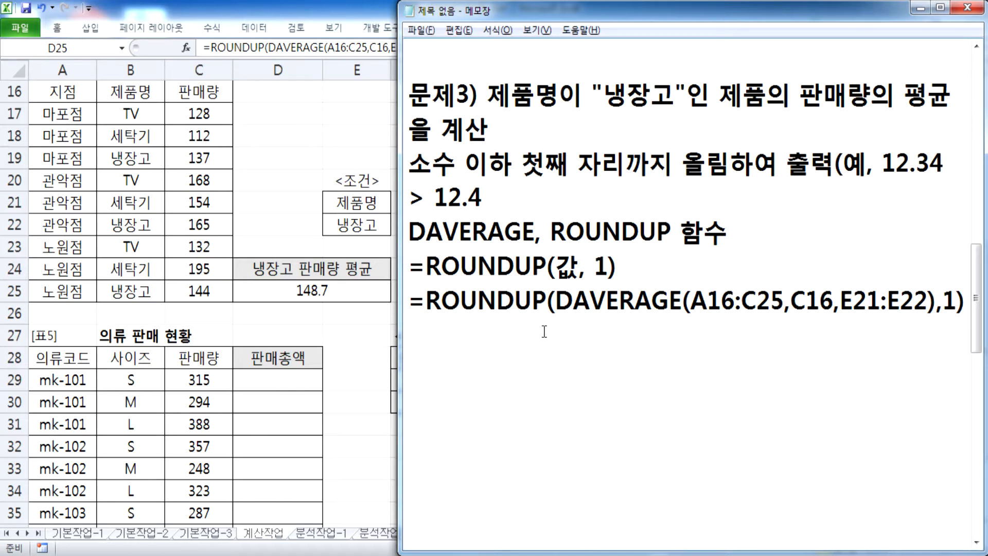
Step: Widen the notes window, add blank lines below the formula, and return after 12.4
left_click_drag(400, 331, 396, 330)
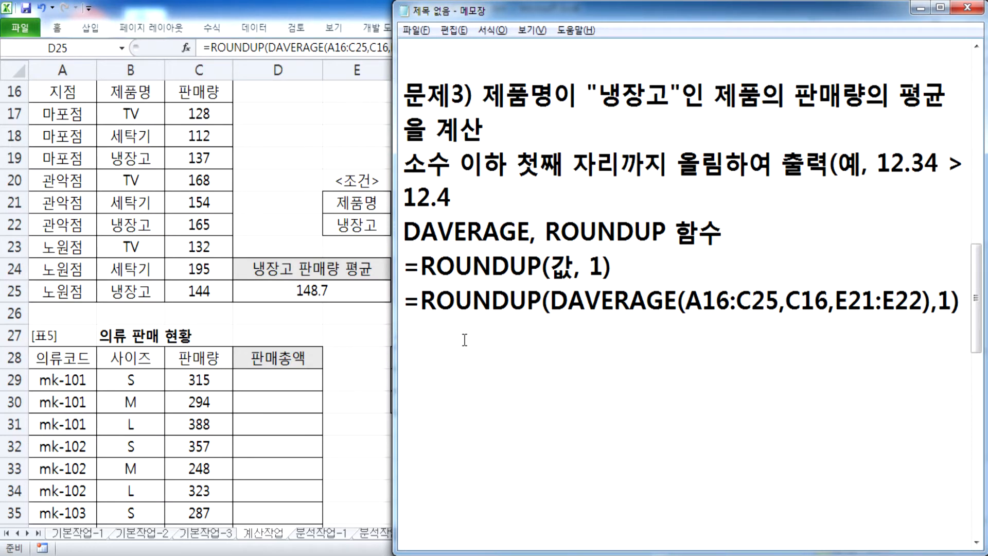
key("Return")
key("Return")
left_click(469, 187)
Step: Close the 12.4 example with ')' and open 01 18년1회2급D형(정답).xlsm from Explorer
type(")")
left_click(447, 360)
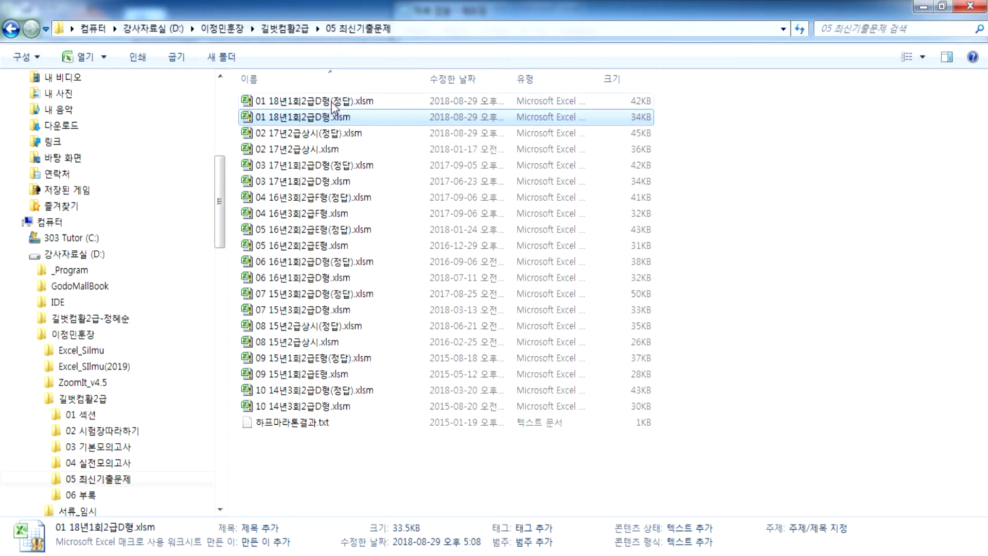
double_click(331, 102)
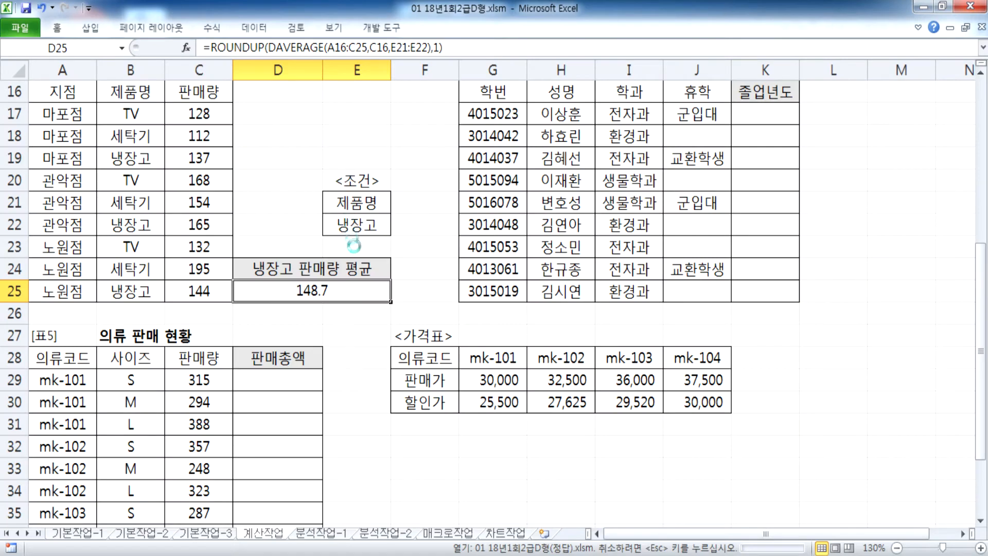
Step: Enable the answer workbook's content and inspect E13's COUNTIF formula on 계산작업
left_click(294, 53)
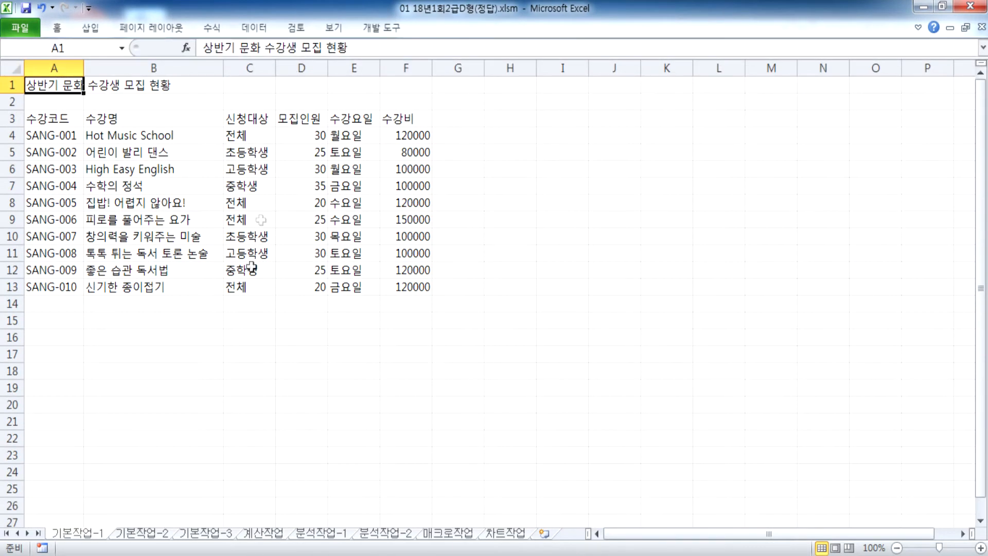
left_click(260, 535)
left_click(271, 288)
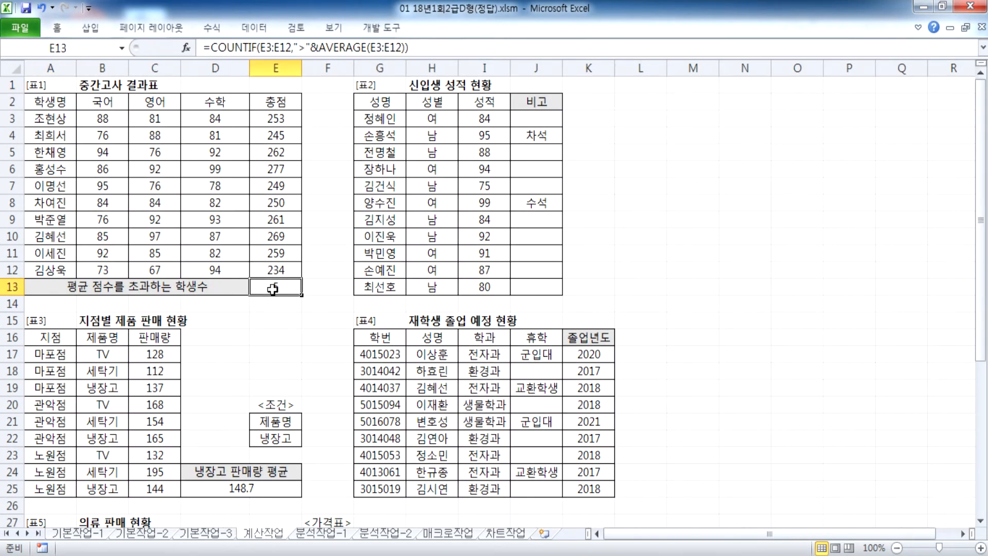
double_click(273, 288)
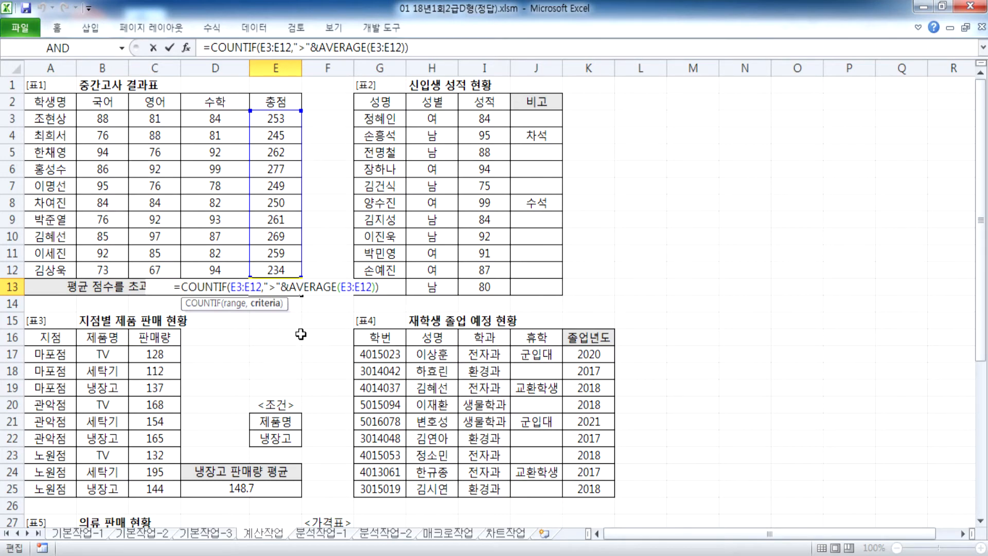
key("ctrl+Return")
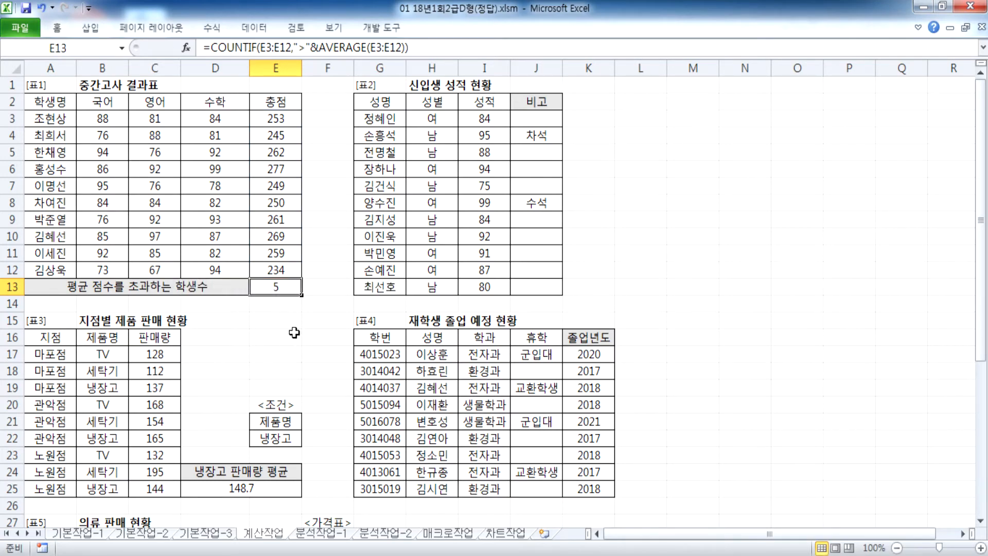
Step: Check the answer's D25 ROUNDUP formula, then close the answer workbook
scroll(350, 384, "down", 1)
scroll(283, 401, "down", 3)
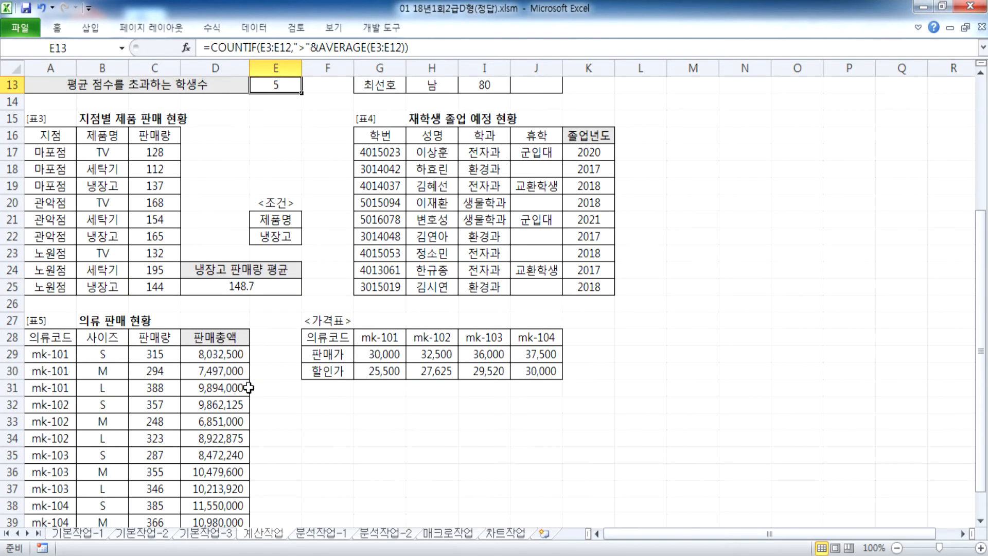
left_click(230, 285)
scroll(323, 318, "down", 1)
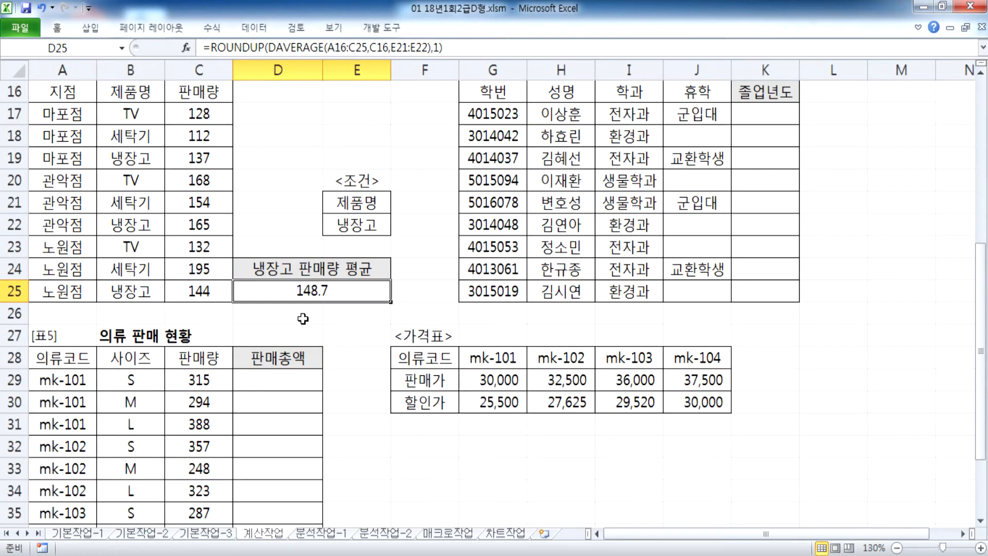
scroll(301, 311, "up", 1)
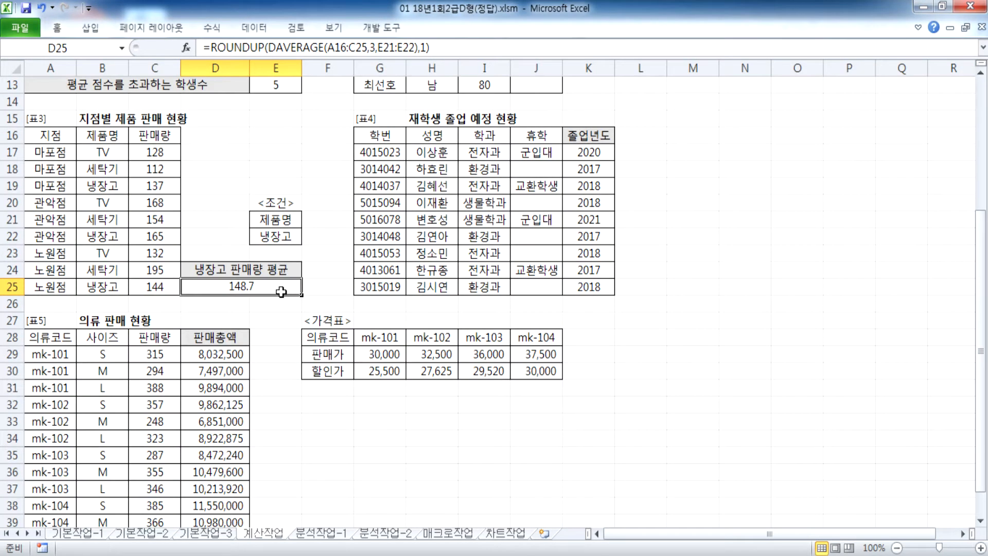
left_click(970, 6)
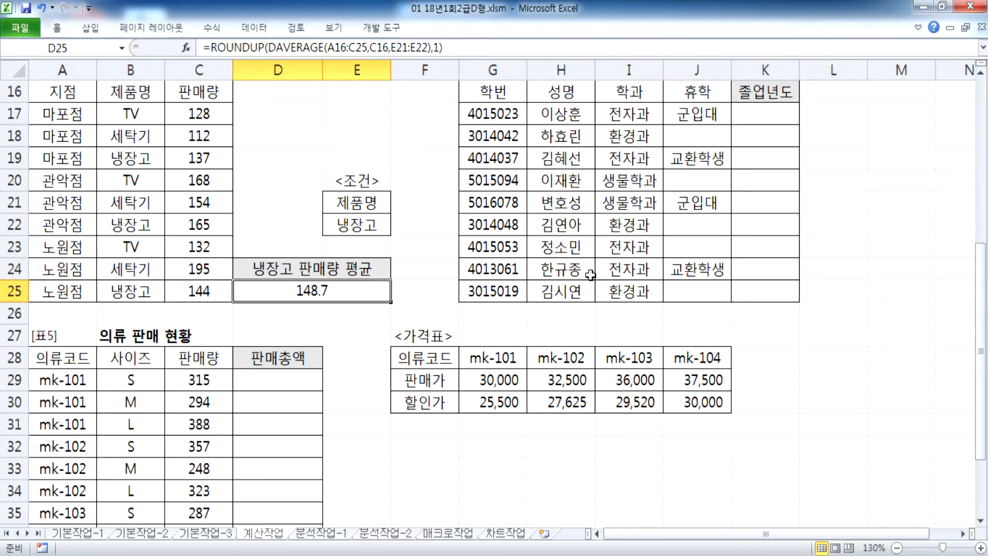
scroll(751, 516, "right", 1)
scroll(942, 521, "down", 1)
scroll(942, 521, "right", 4)
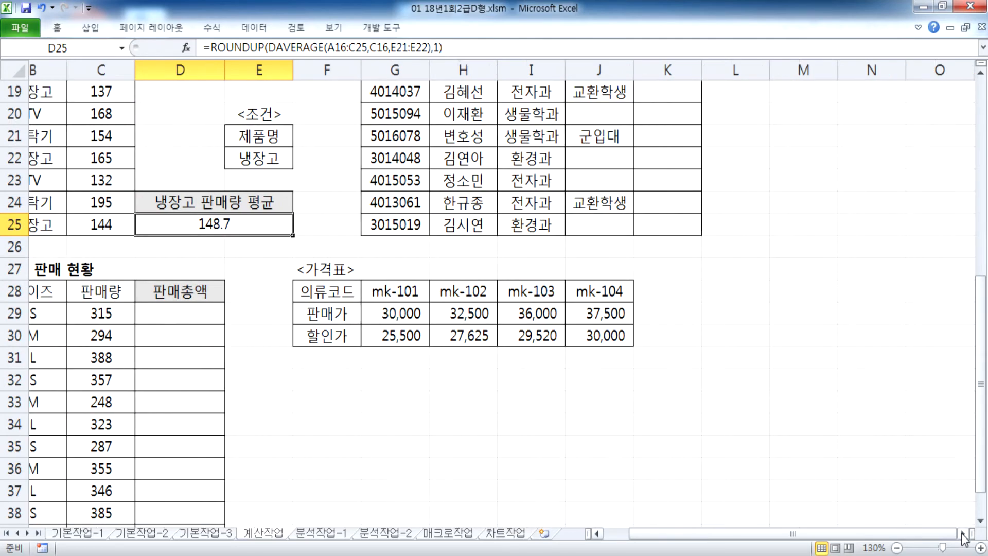
scroll(818, 472, "up", 3)
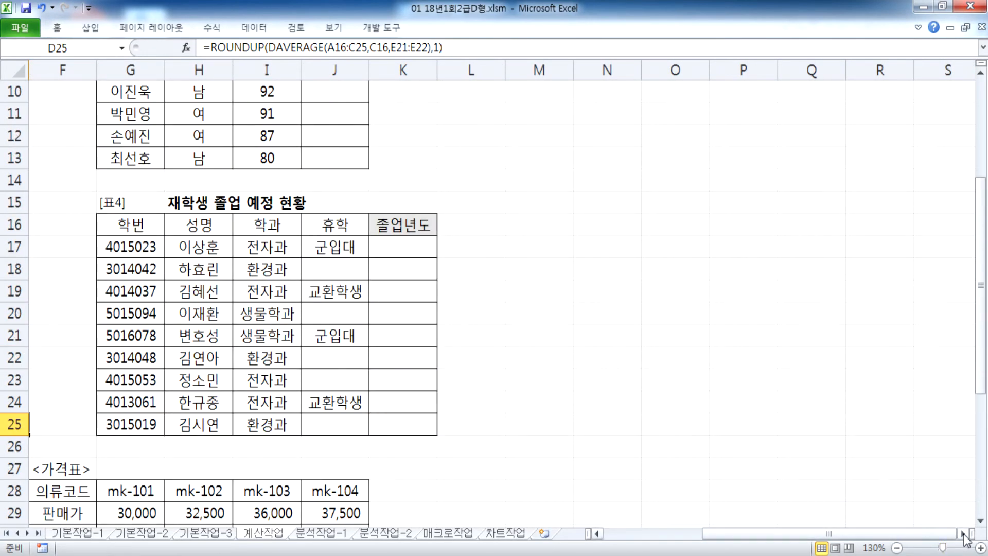
scroll(705, 430, "right", 1)
scroll(706, 430, "down", 2)
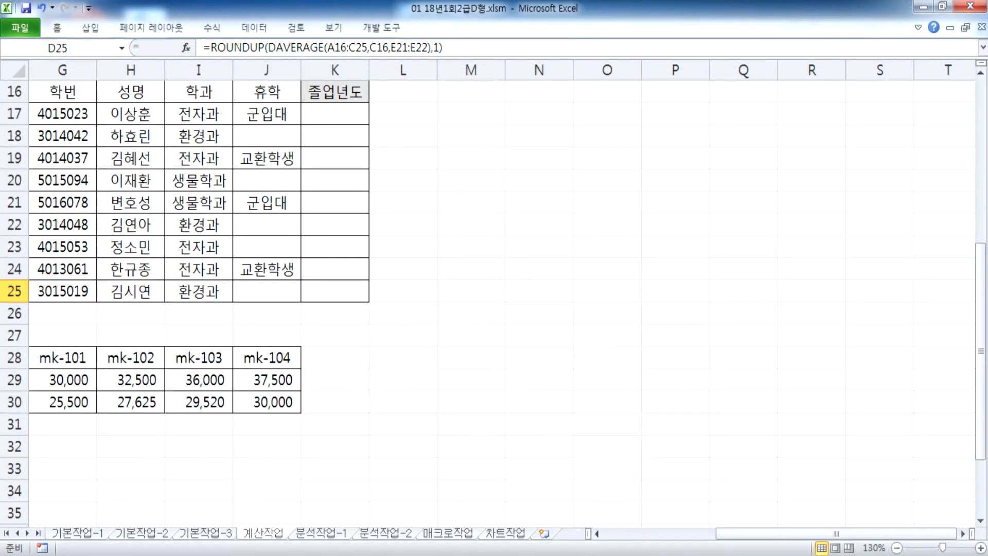
Step: In the notes, type 문제4) 학번과 휴학을 이용하여 졸업년도를 표시
key("alt+Tab")
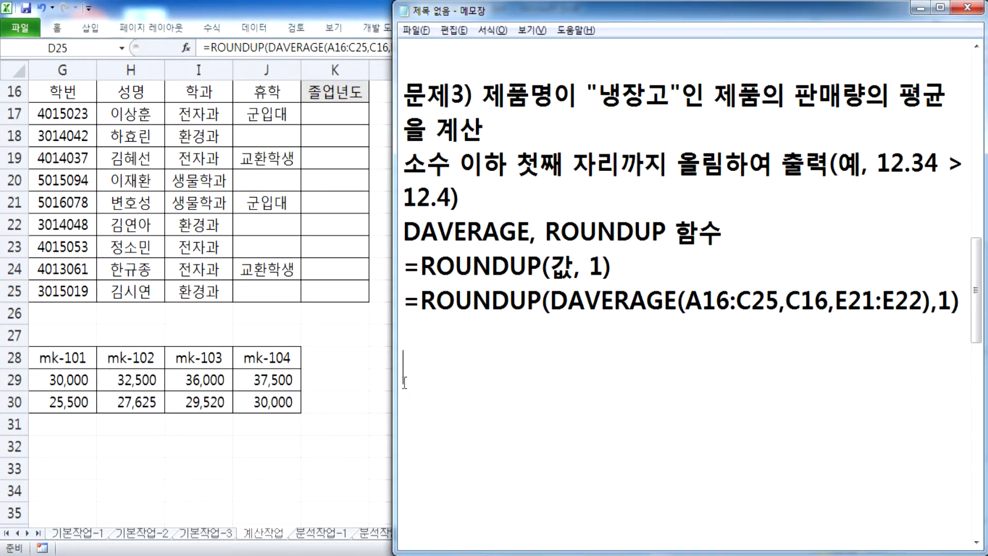
left_click_drag(397, 251, 383, 250)
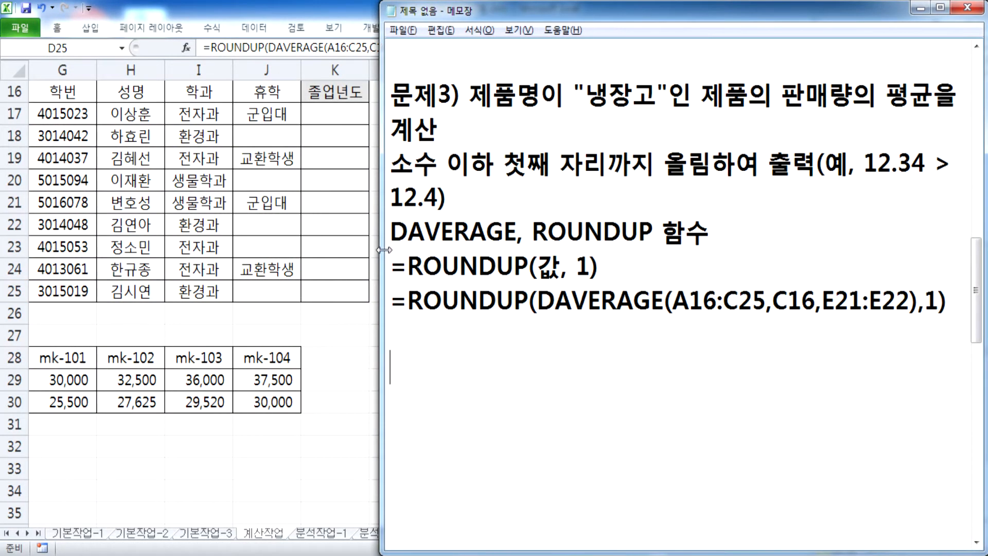
scroll(449, 381, "down", 3)
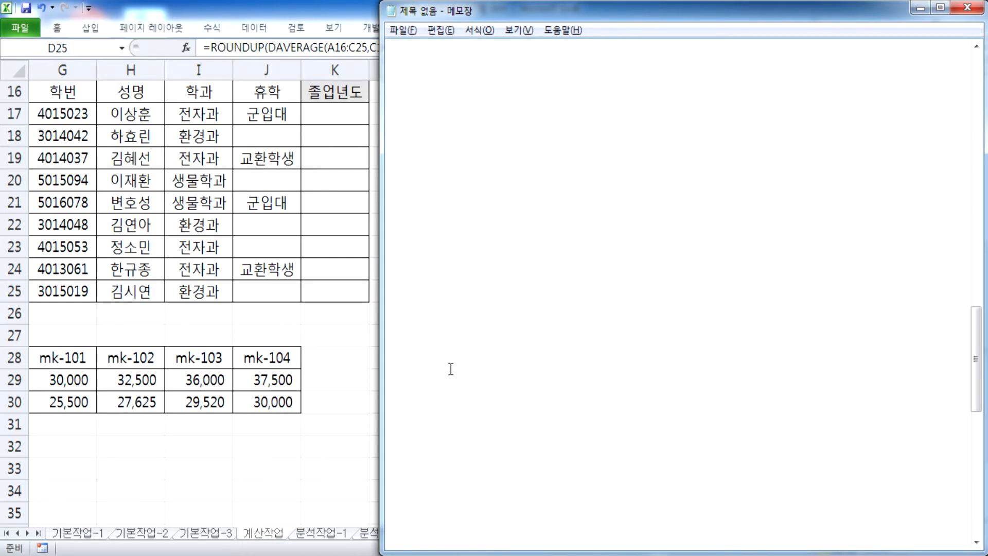
type("문제4)")
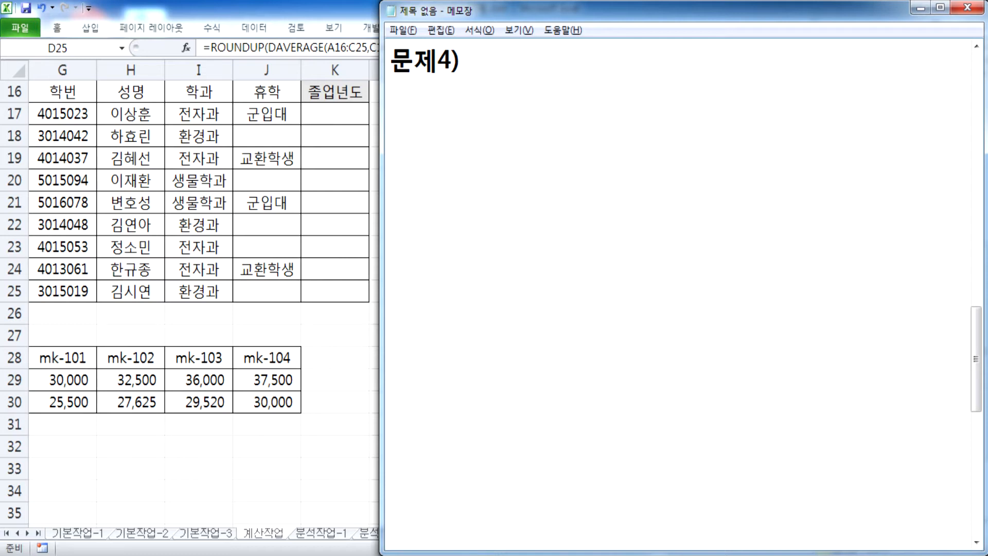
type("ㅎ학번과")
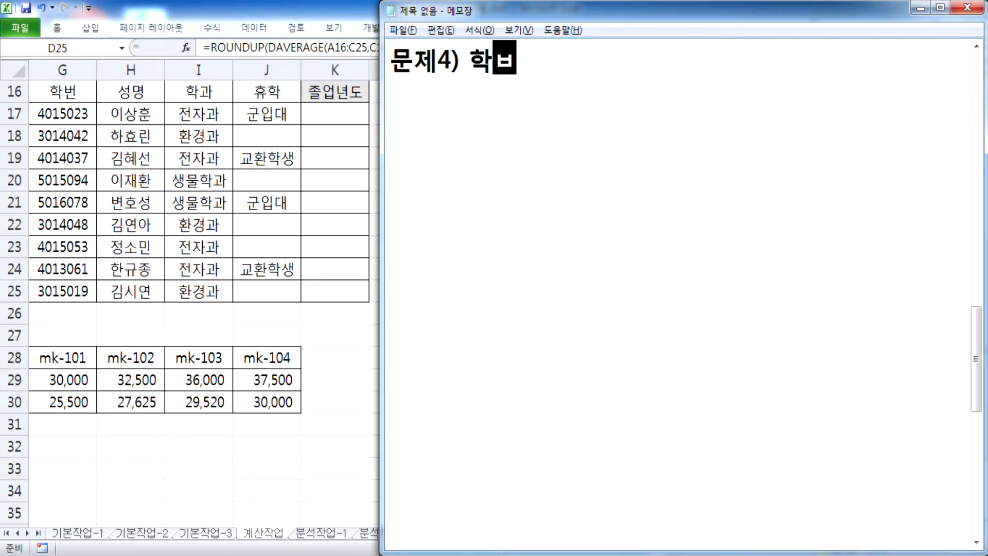
type(" 휴학을 ㅇ")
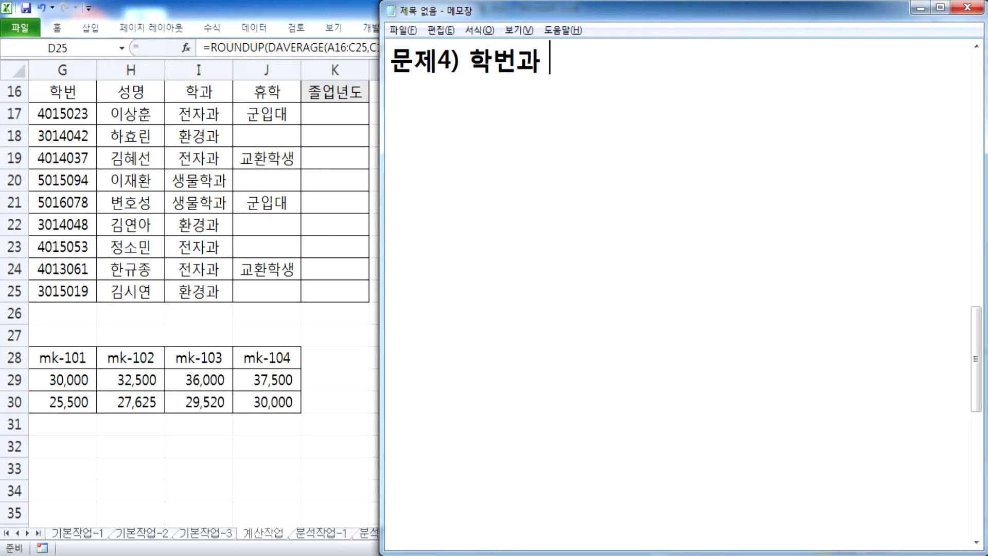
type("이용")
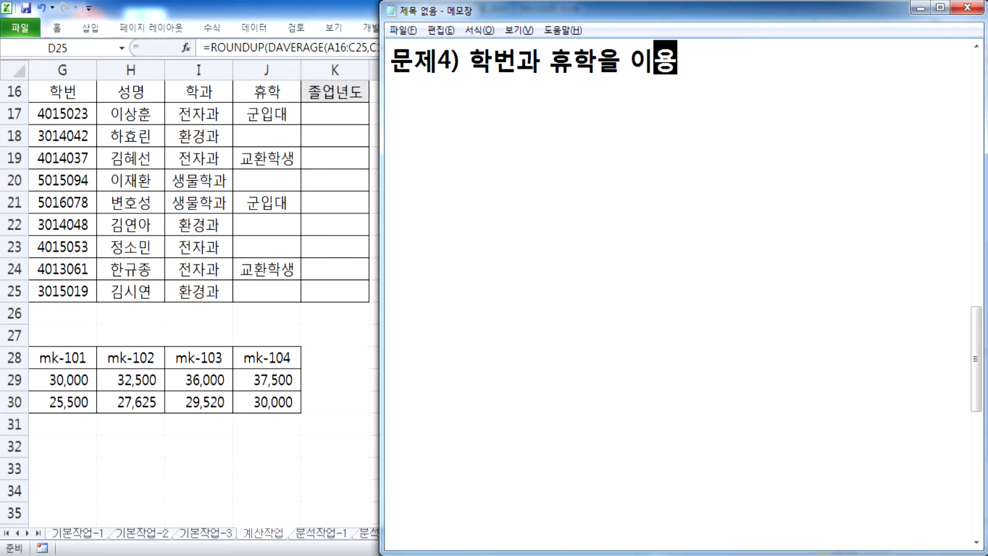
type("하여 졸")
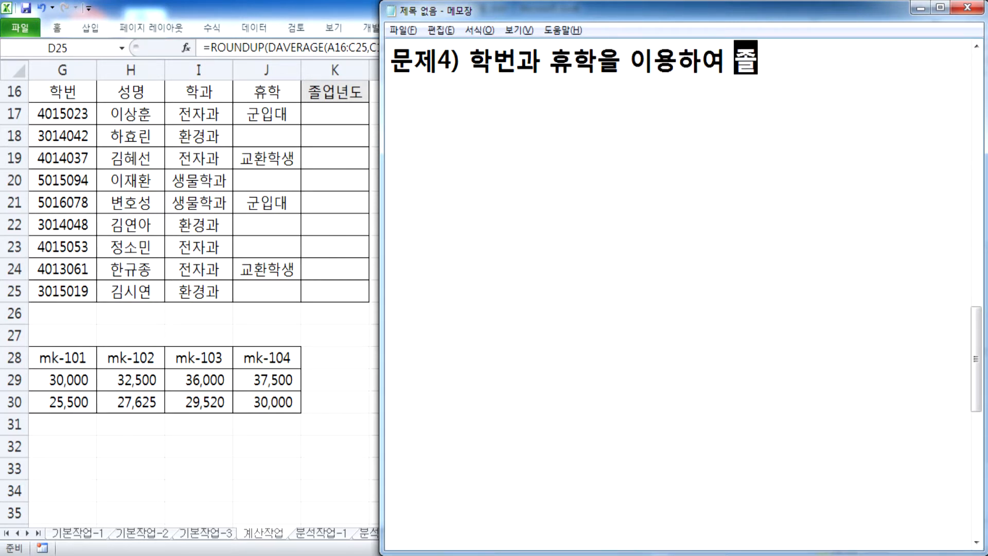
type("업년도를 ㅊ표시")
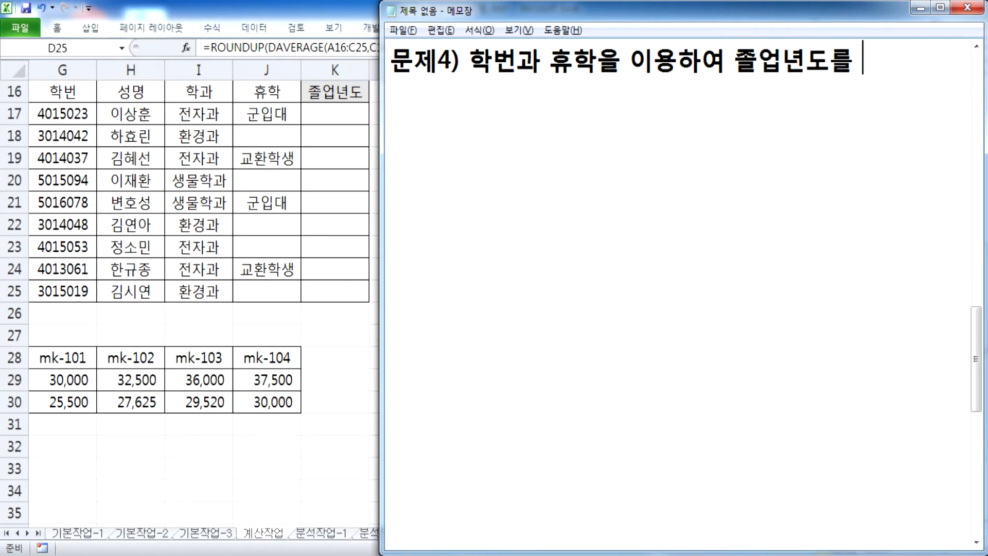
key("BackSpace")
key("BackSpace")
key("BackSpace")
key("BackSpace")
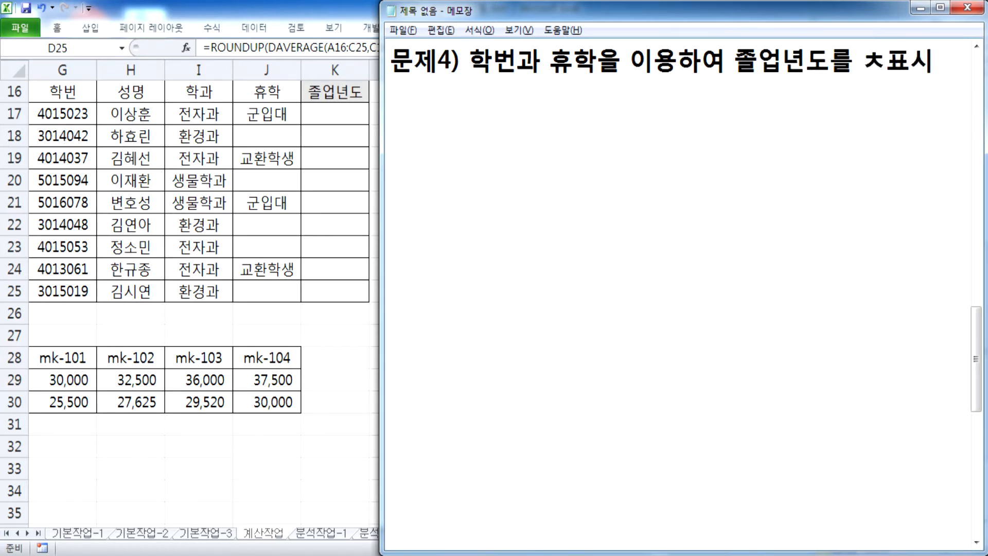
type("펴ㅛ")
key("BackSpace")
key("BackSpace")
type("표시")
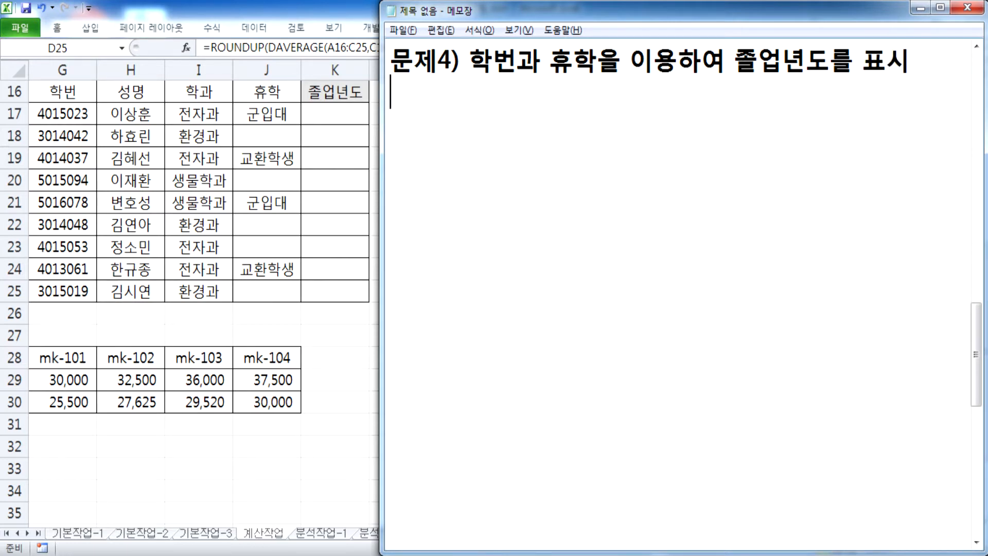
Step: On a new line, add the rule 졸업년도=2000+학번의 3, 4번째
key("Return")
type("ㅈ졸업년도")
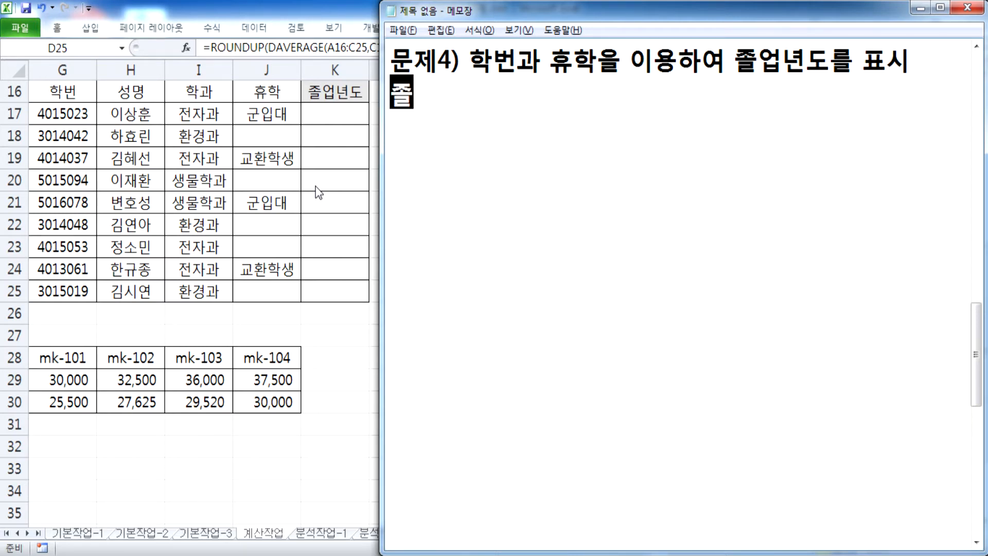
type("=")
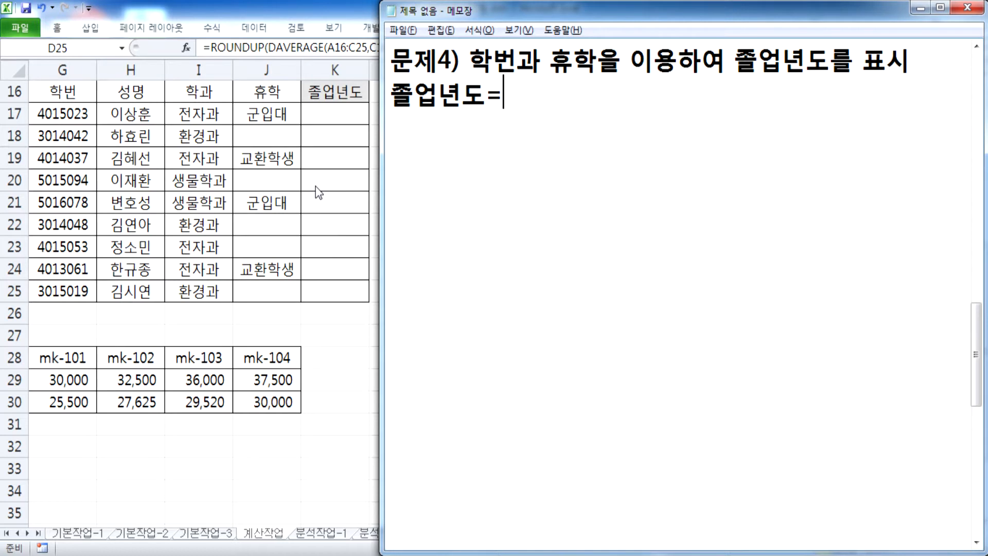
type("2000")
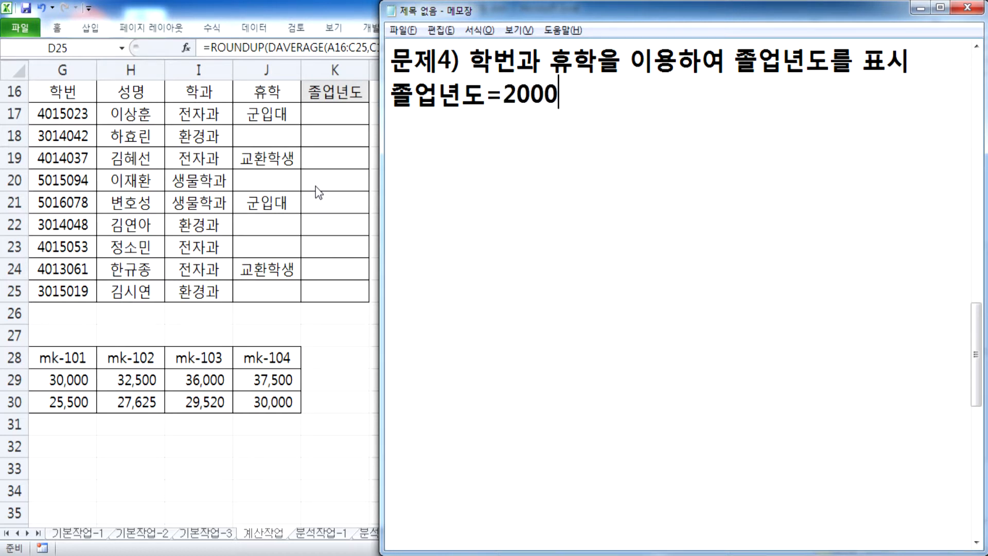
type("+학번의 3, 34")
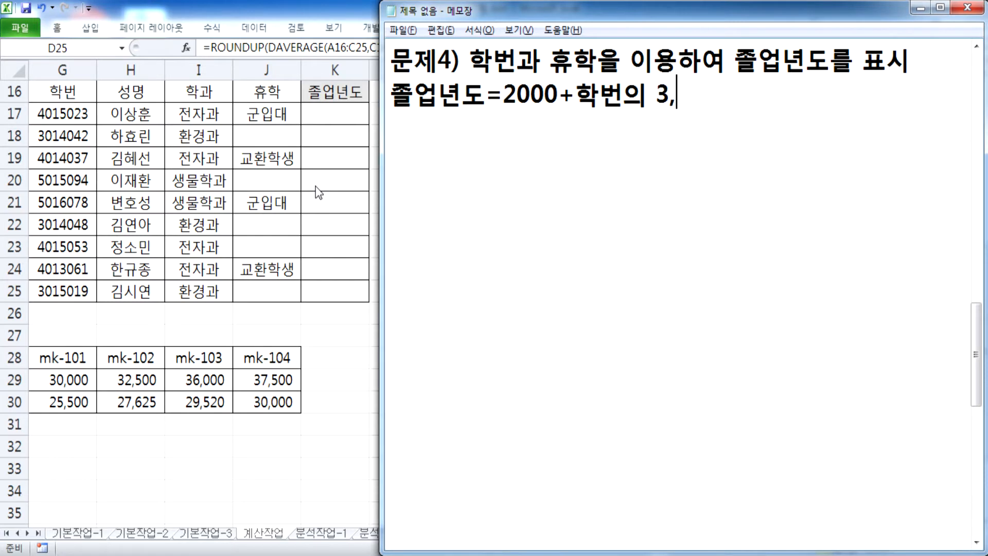
key("BackSpace")
key("BackSpace")
type("4번째")
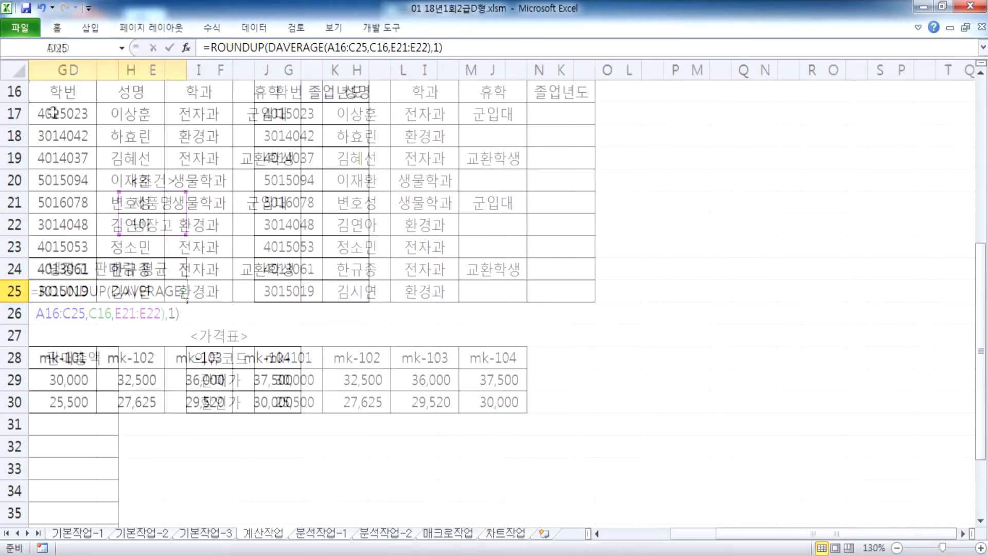
Step: Check the 3rd and 4th digits of student number 4015023 in G17
key("ctrl+Return")
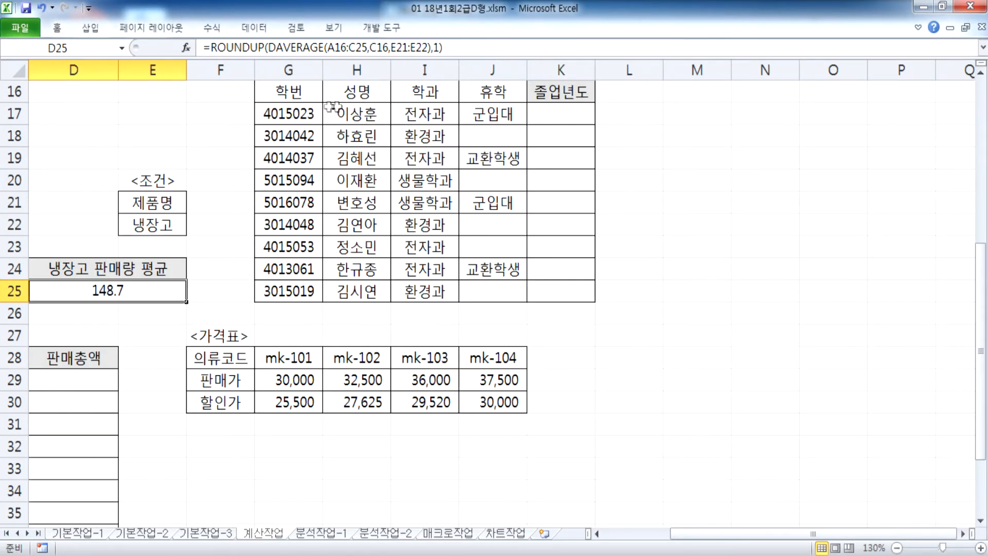
left_click(284, 114)
left_click_drag(279, 114, 292, 114)
key("Escape")
Step: Scroll the 재학생 table into view, then append +휴학+3 to the 졸업년도 rule
left_click(961, 535)
left_click(960, 535)
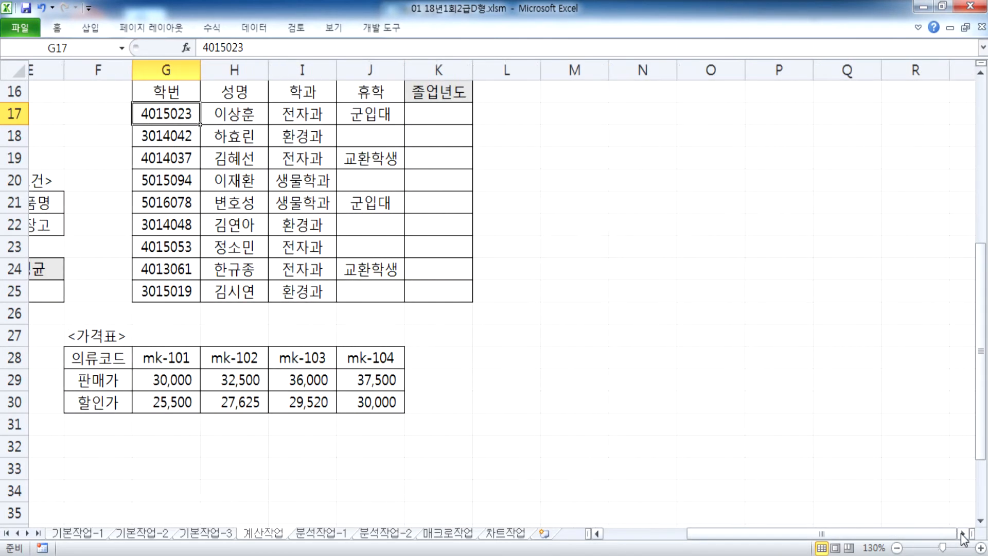
left_click(960, 535)
key("alt+Tab")
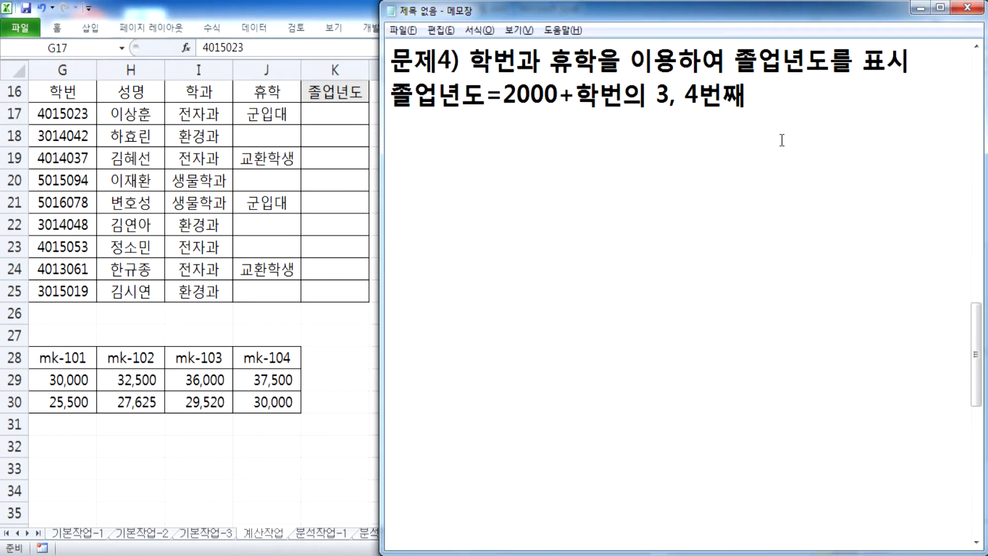
type("+휴")
type("학+3")
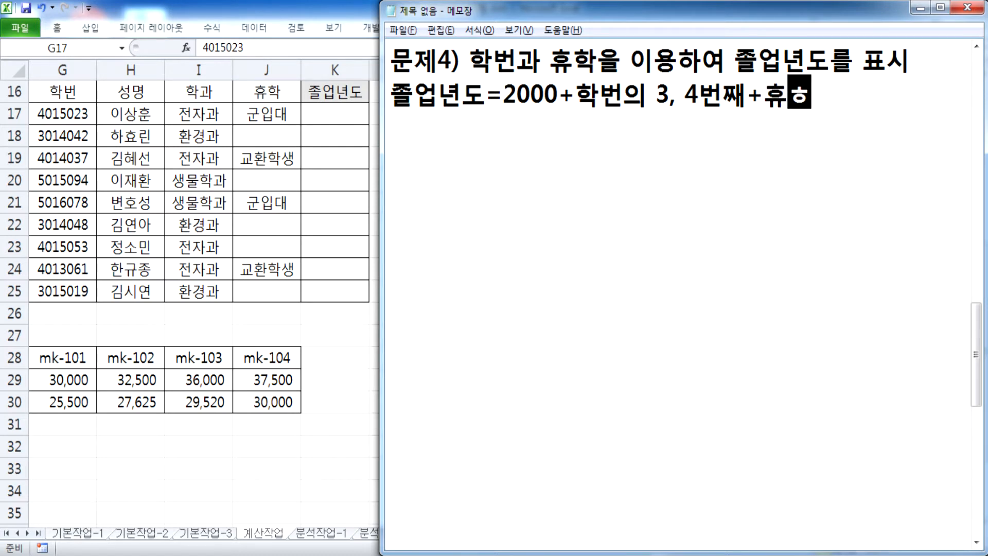
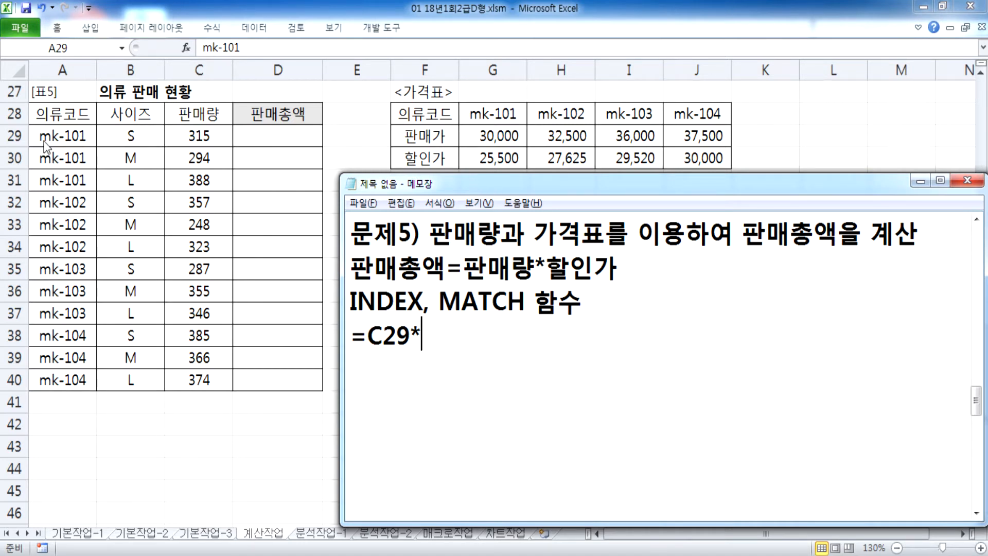
Step: Check the 25,500 discount price and 315 quantity in C29, then stretch the notes window upward
key("alt+Tab")
left_click(491, 159)
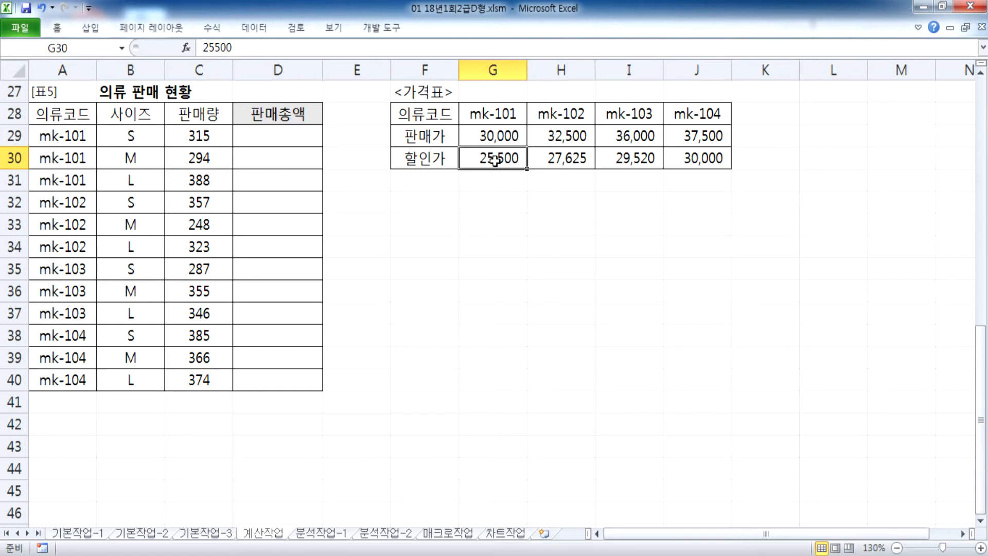
left_click(230, 137)
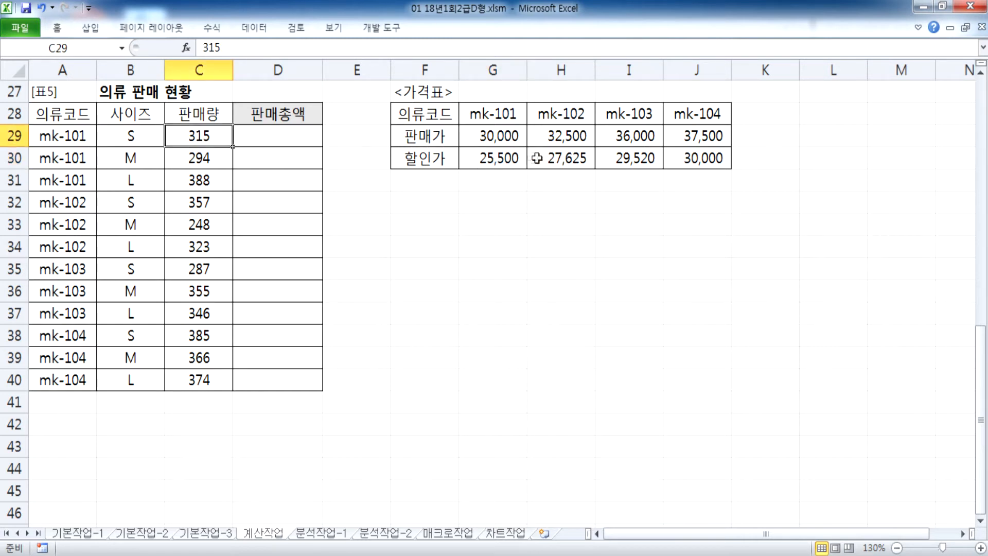
left_click(516, 158)
key("alt+Tab")
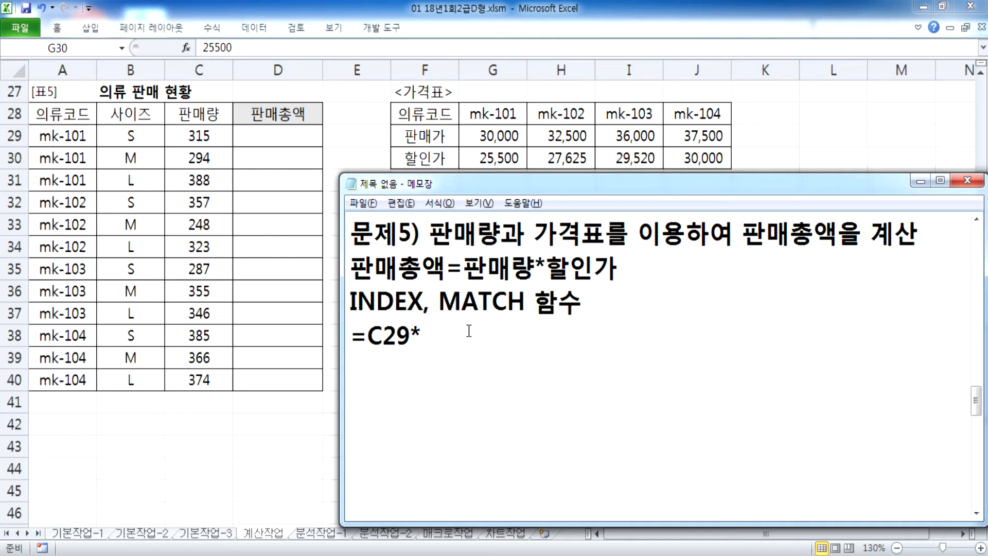
left_click_drag(474, 174, 473, 43)
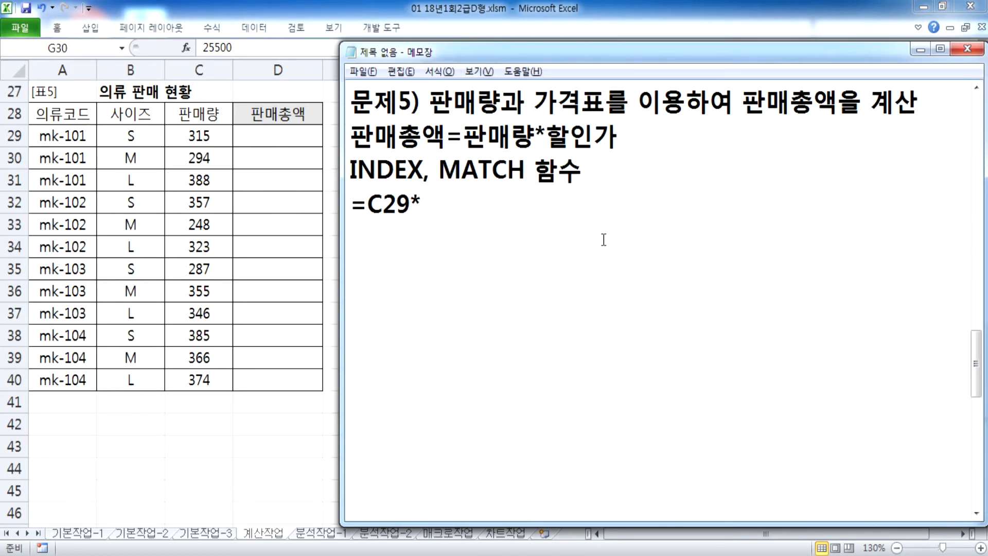
Step: Finish the note as =C29*할인가 and add the line =INDEX(표, 줄, 칸)
type("할인가")
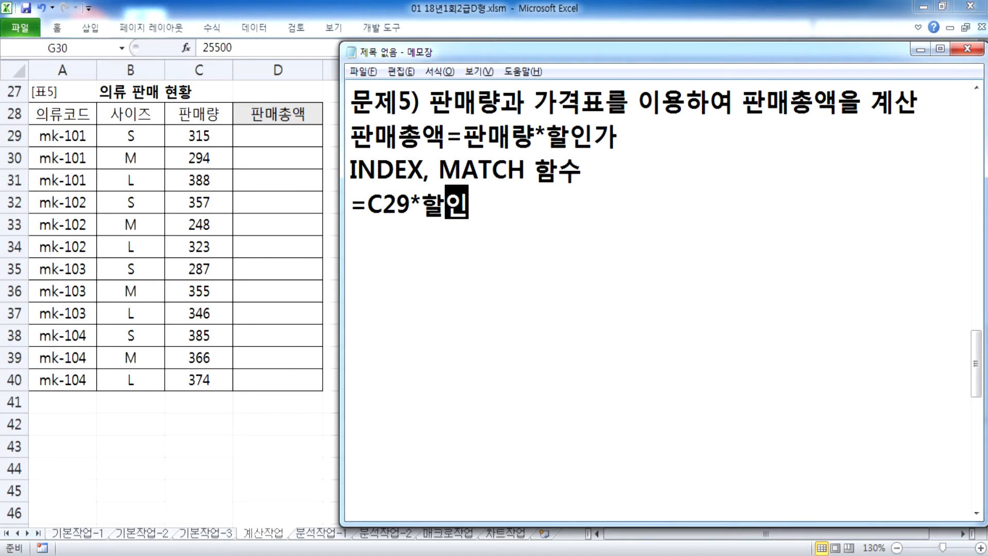
key("Return")
key("Return")
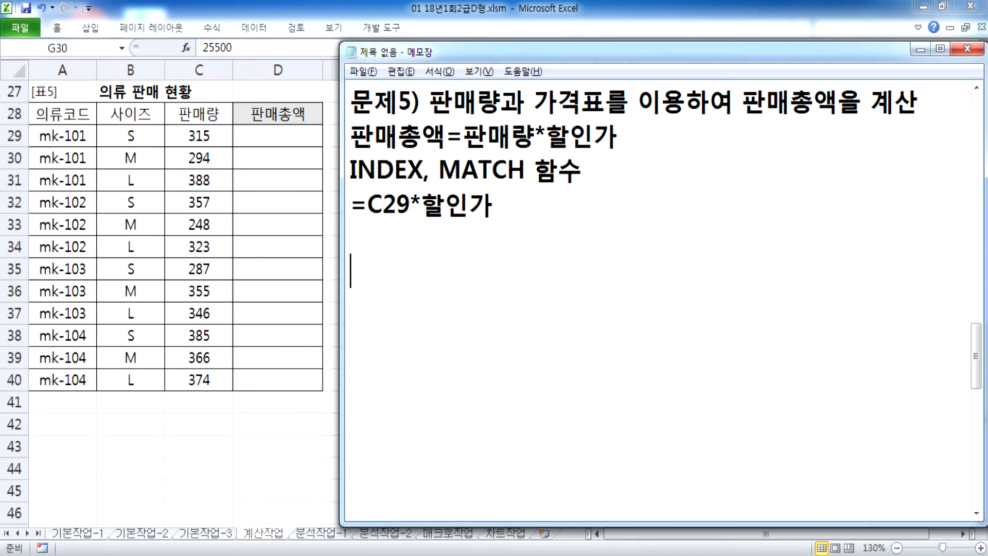
type("=INDE")
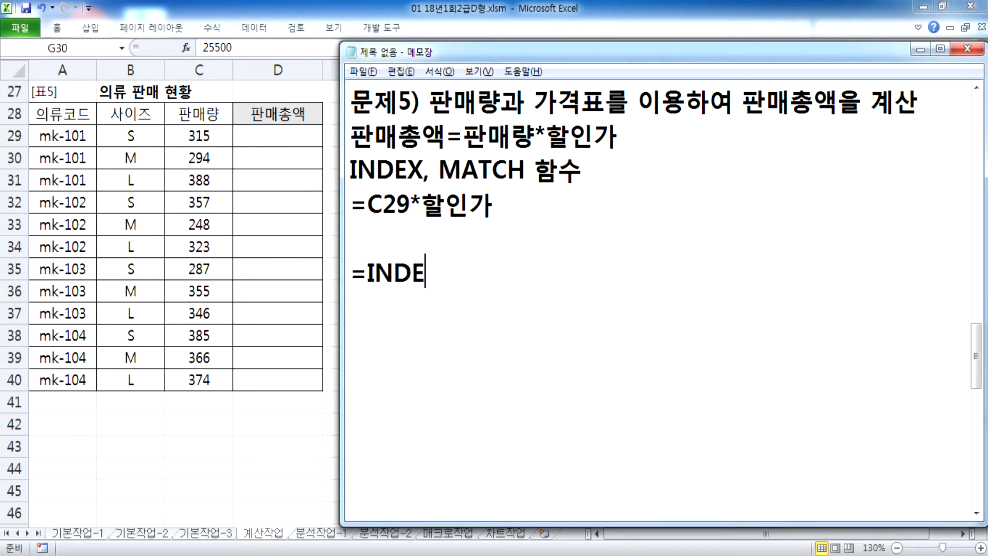
type("X(표, ")
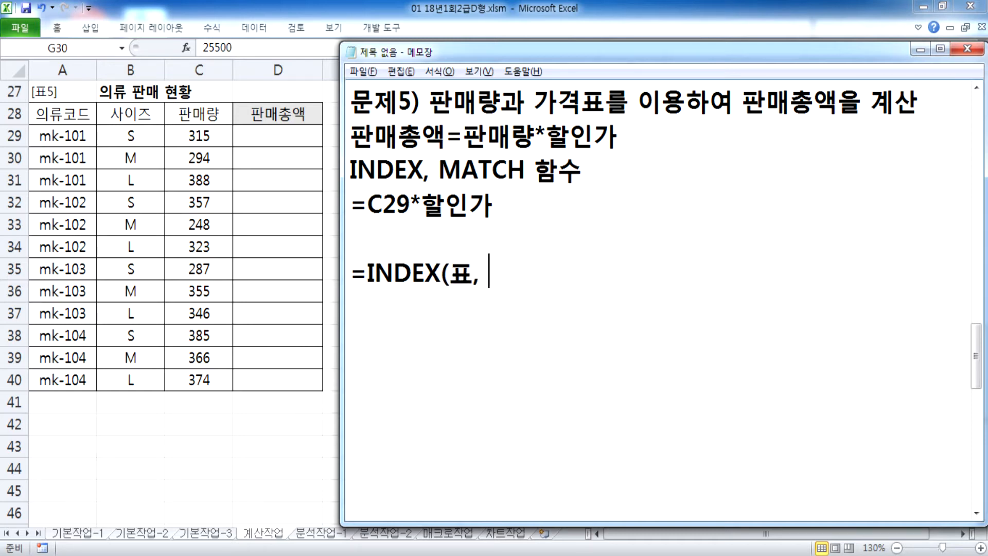
type("ㅈ줄, 칸)")
key("Return")
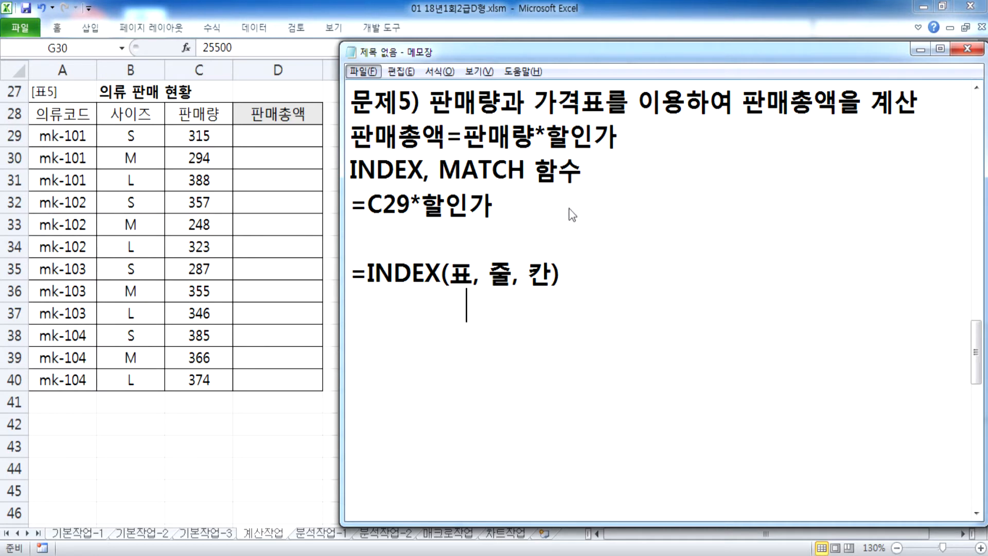
Step: In Excel, mark the price table G28:J30 and the 할인가 row G30:J30 as INDEX arguments
key("alt+Tab")
left_click_drag(479, 115, 699, 163)
key("Tab")
key("Tab")
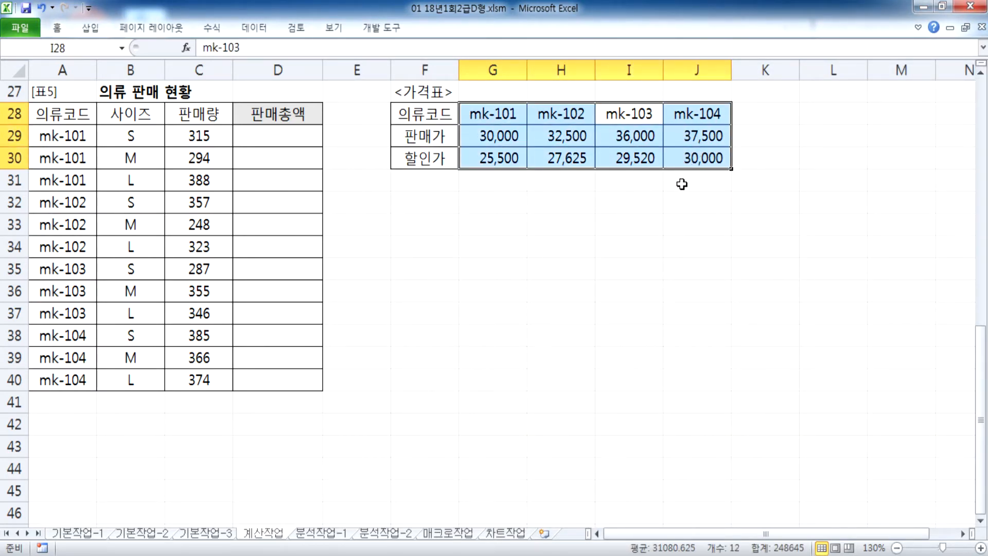
key("shift+Tab")
key("shift+Tab")
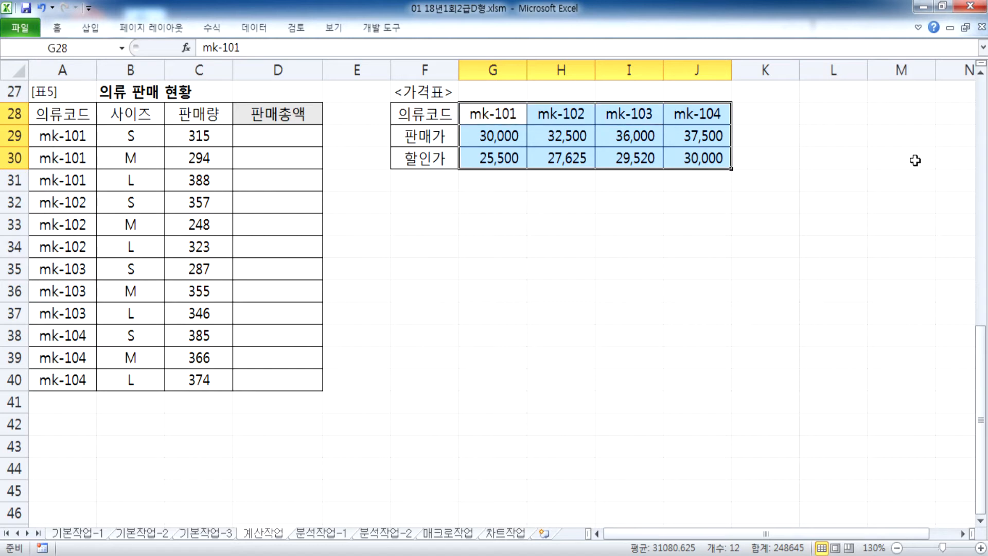
key("Return")
key("Return")
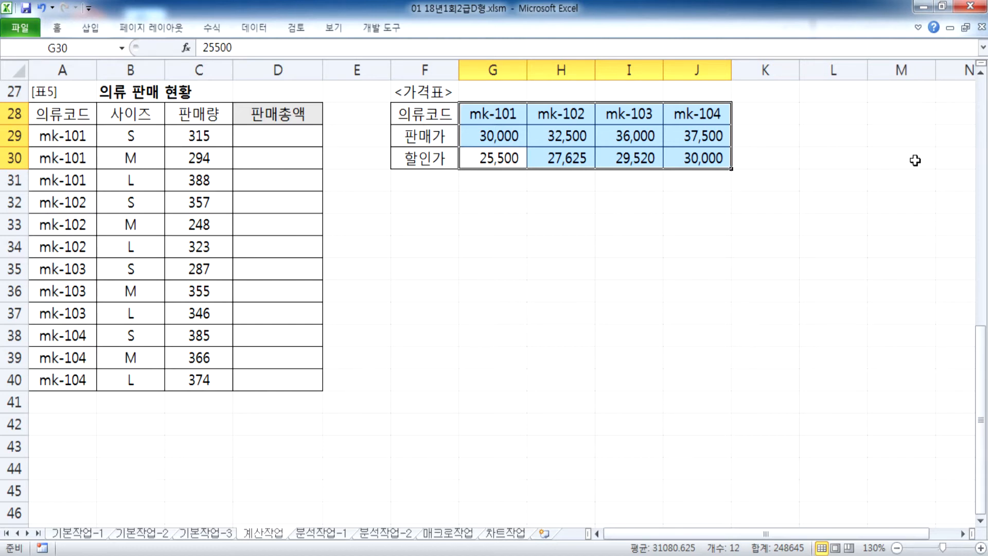
left_click_drag(496, 158, 704, 159)
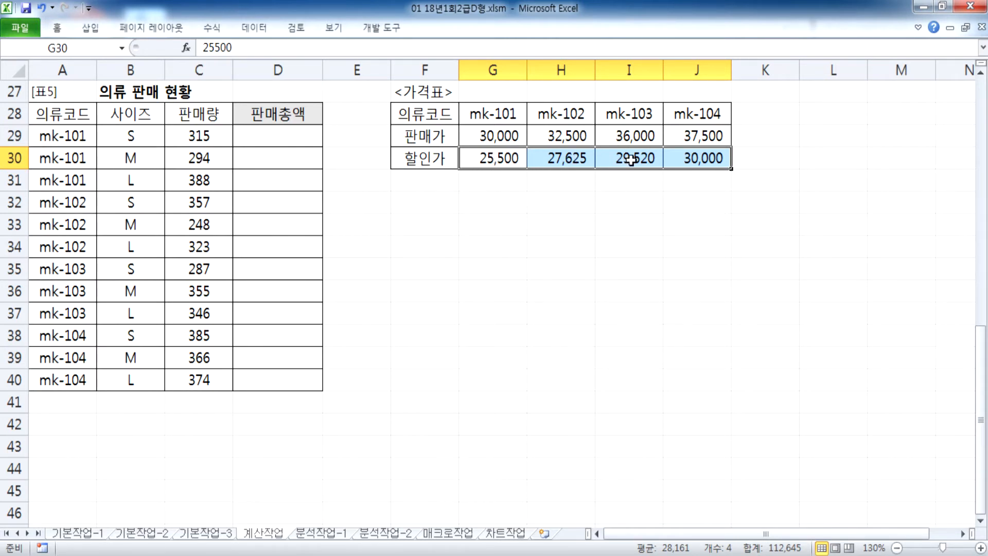
key("alt+Tab")
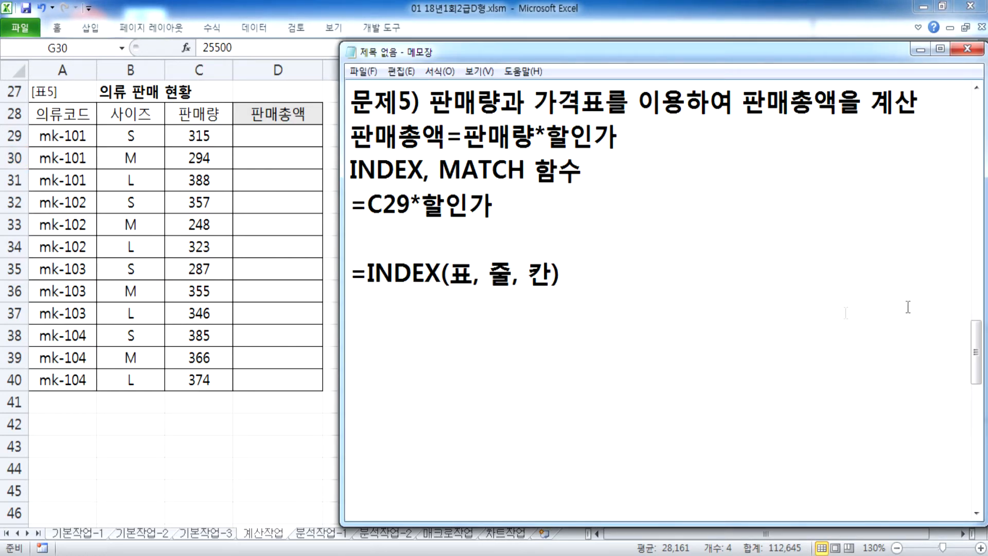
Step: Begin the MATCH note, then try =MATCH( in empty cell F33 and cancel it
key("Home")
type("=MATCH(")
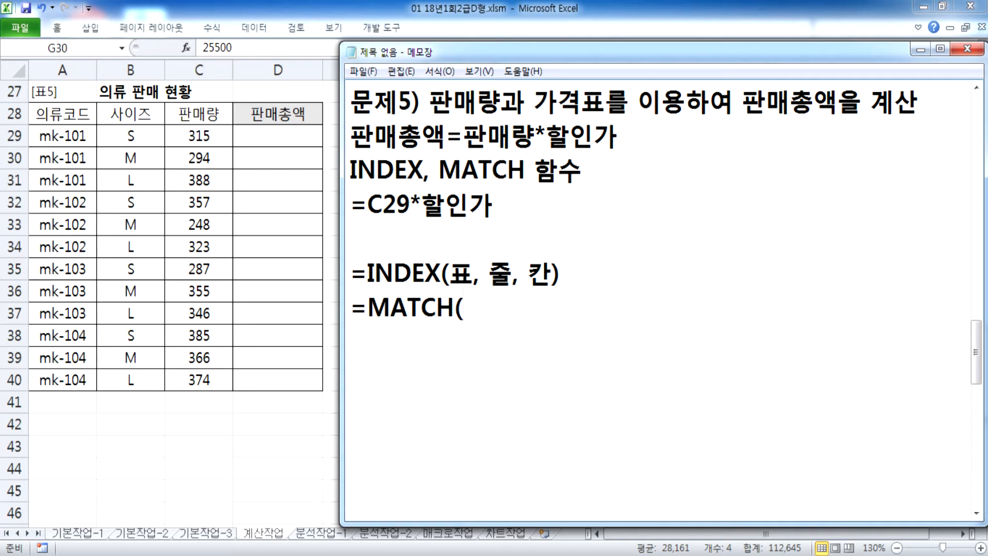
type("찾는")
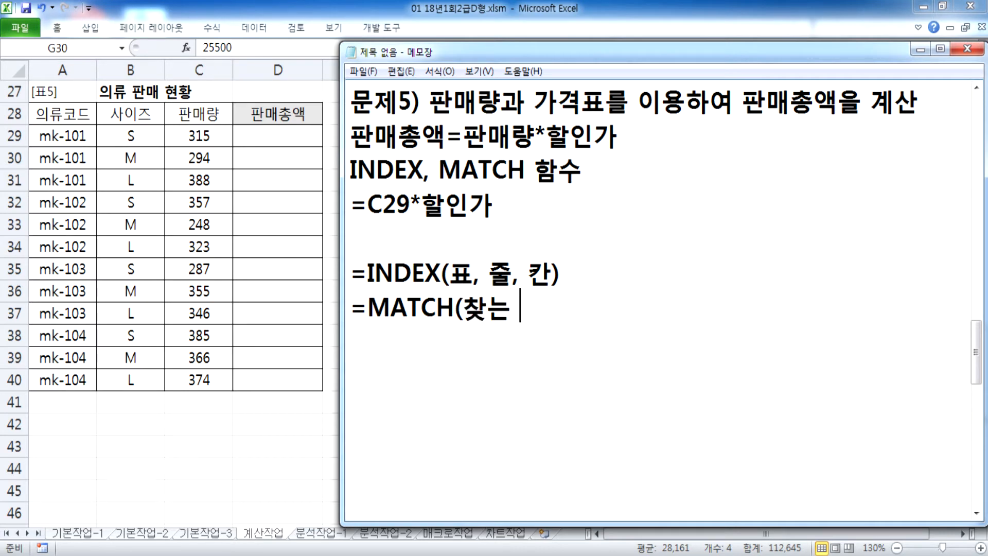
key("alt+Tab")
double_click(436, 221)
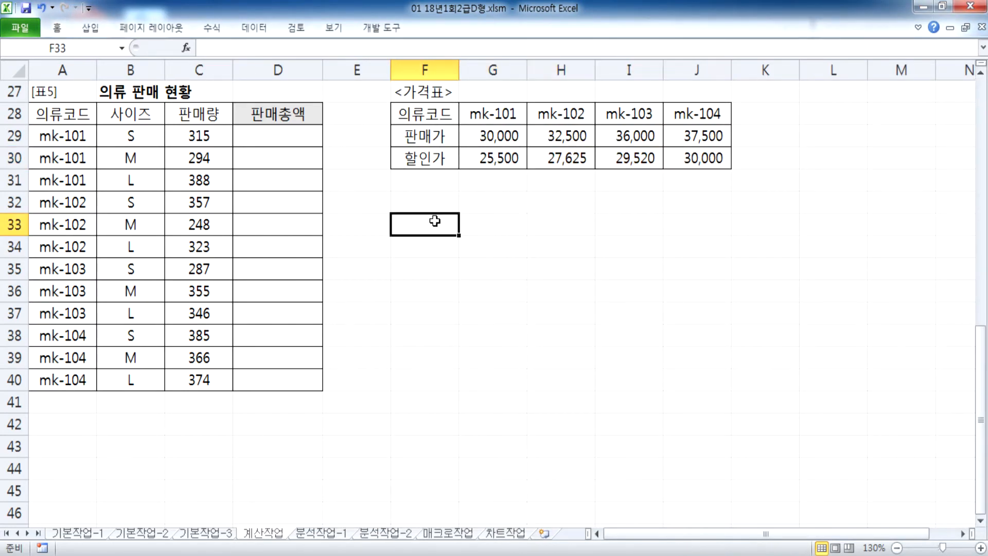
type("=MATCH(")
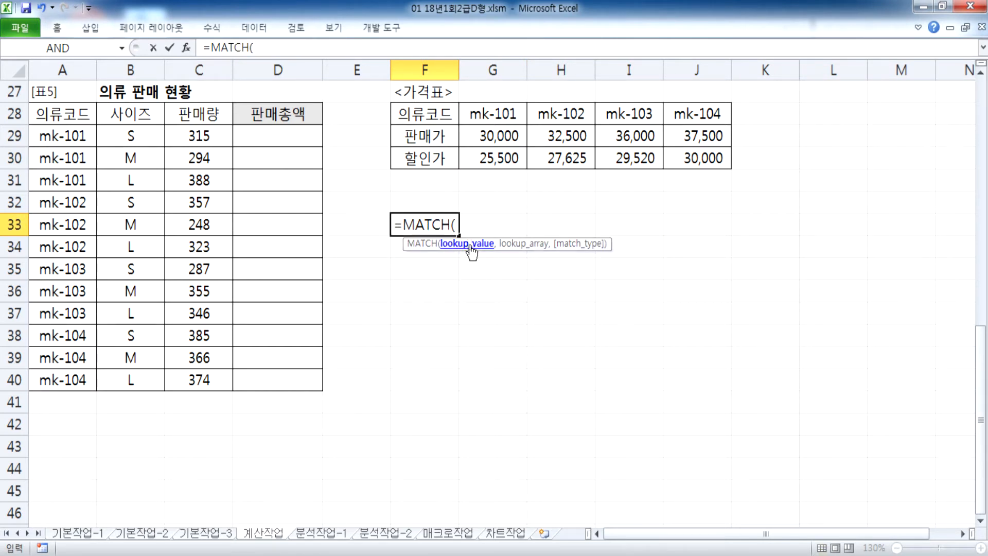
key("Escape")
Step: Complete the line =MATCH(찾는 값, 참조 표, 옵션) and lower the notes window over the price table
key("alt+Tab")
type("ㄱ값, 참조")
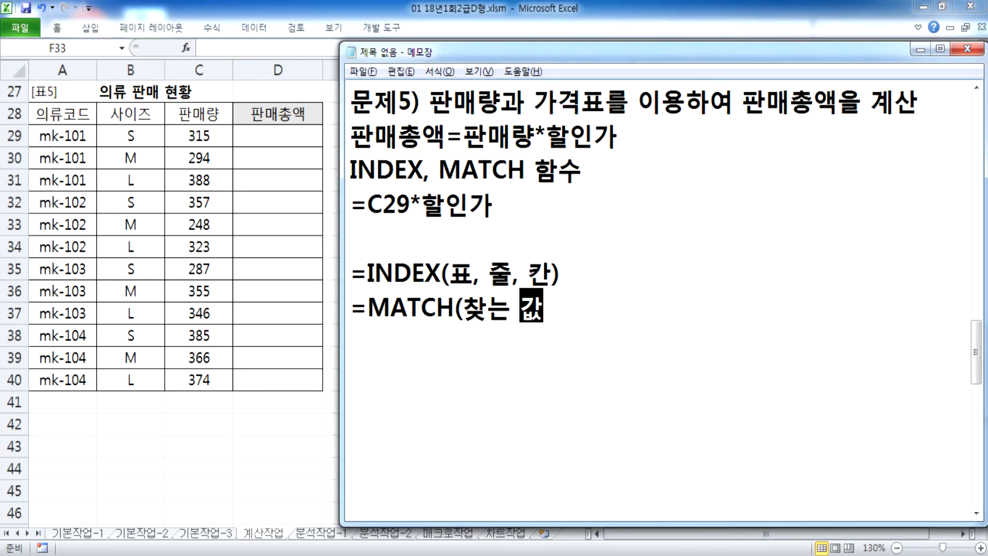
type(" 표, ")
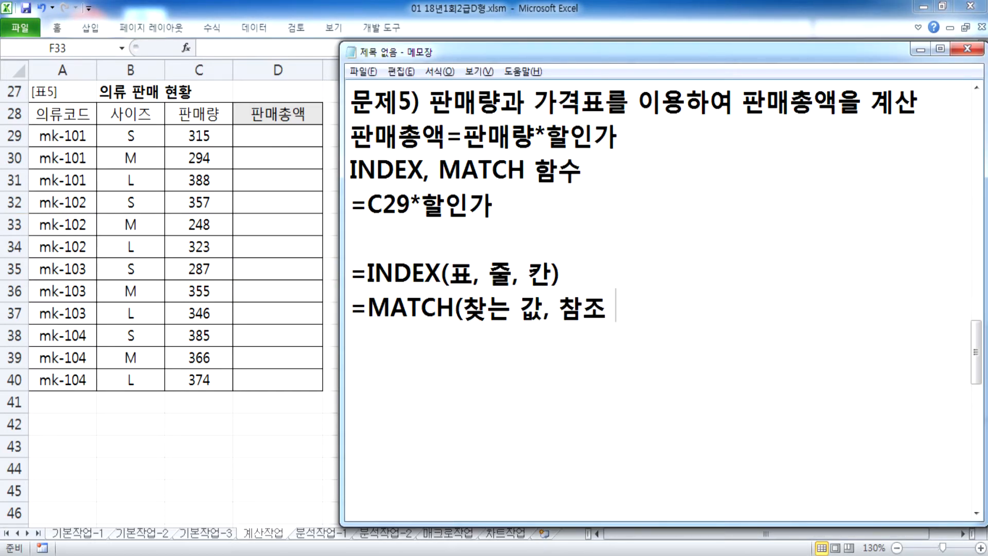
type("옵션)")
key("Return")
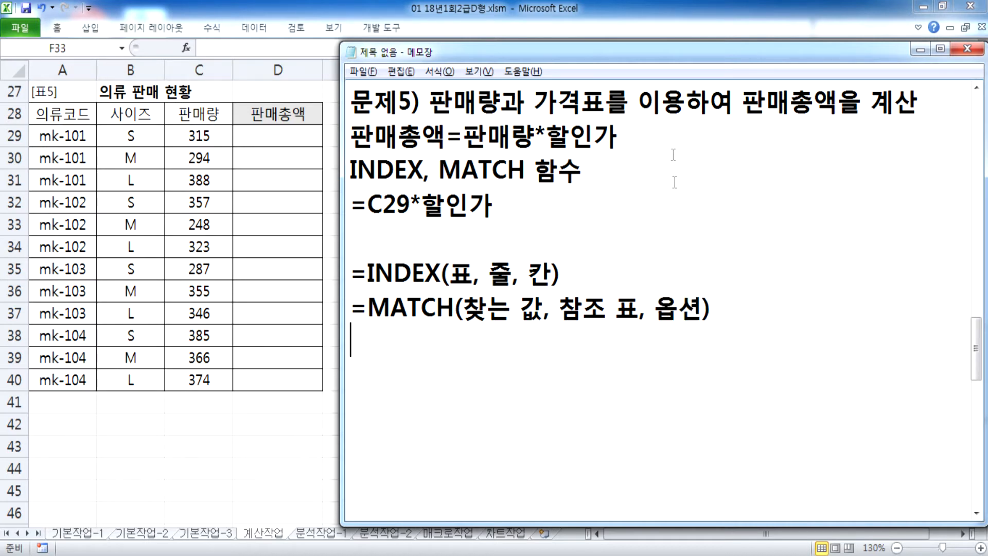
left_click_drag(601, 44, 598, 181)
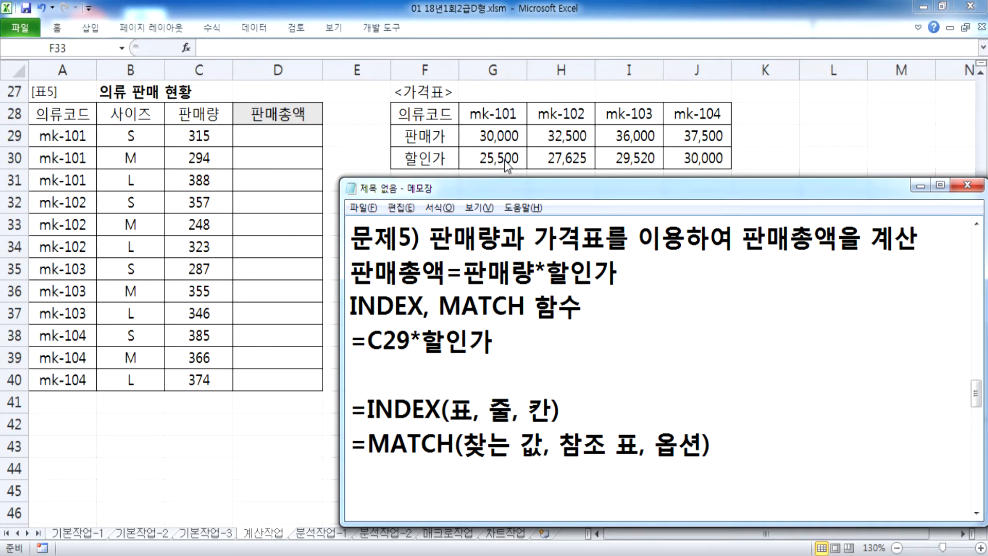
key("alt+Tab")
left_click_drag(470, 114, 713, 113)
left_click_drag(469, 117, 690, 112)
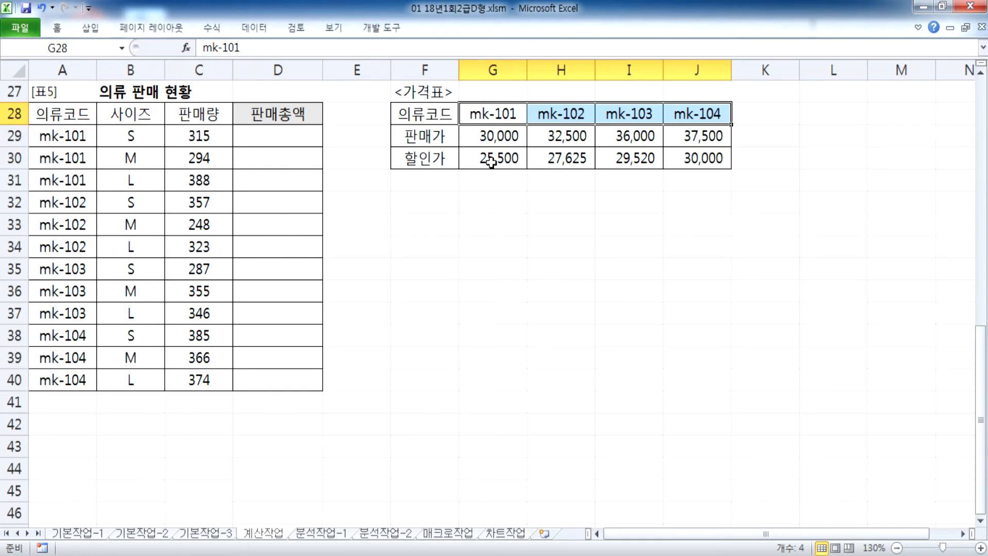
key("Tab")
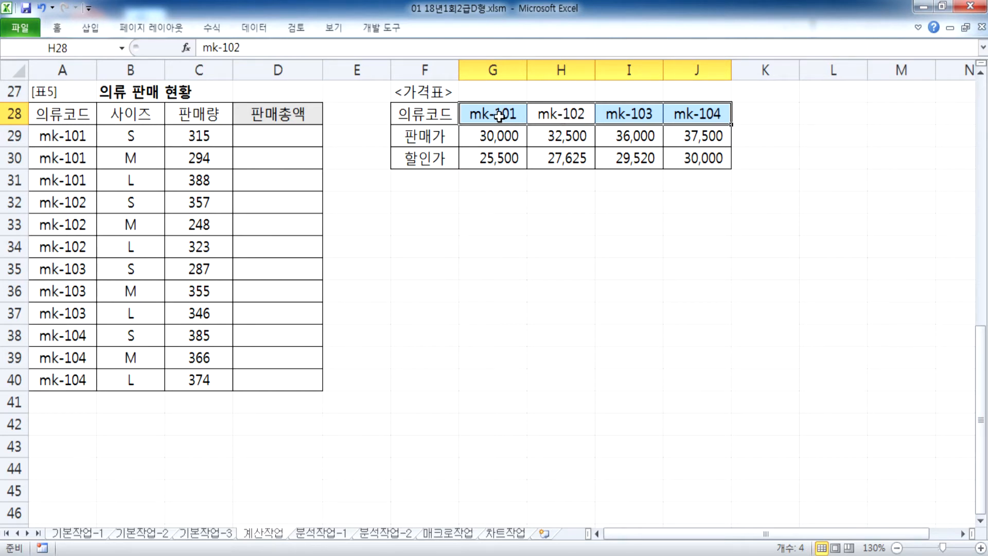
left_click(500, 117)
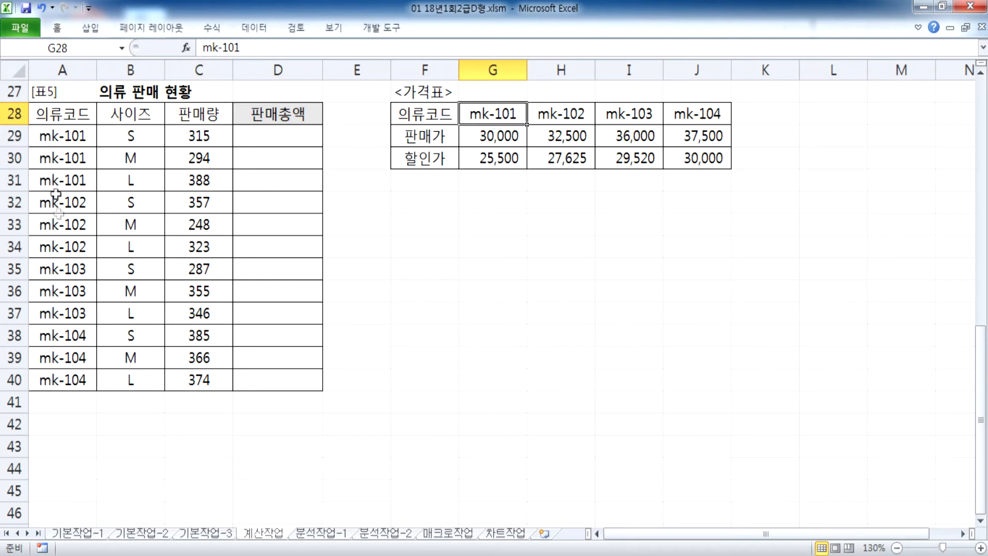
left_click(570, 117)
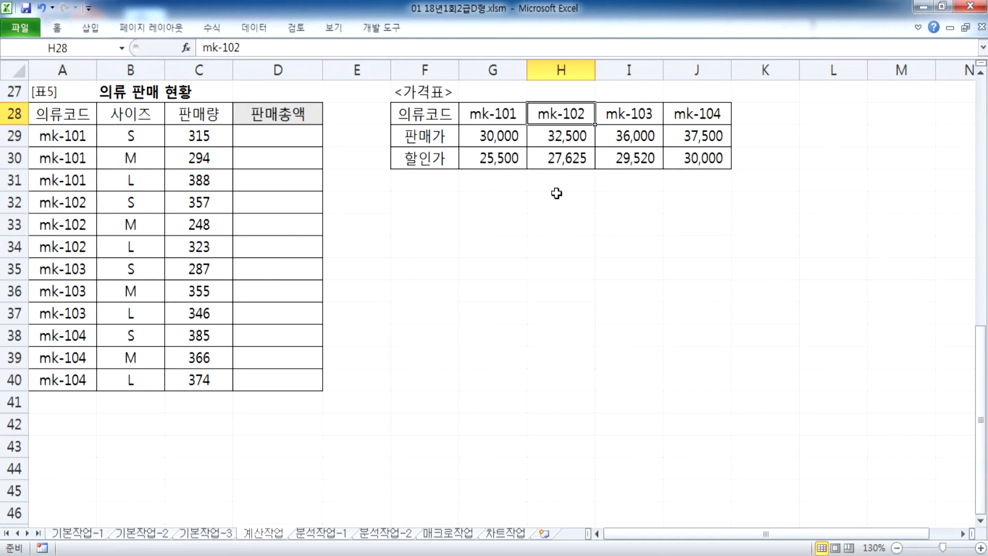
key("alt+Tab")
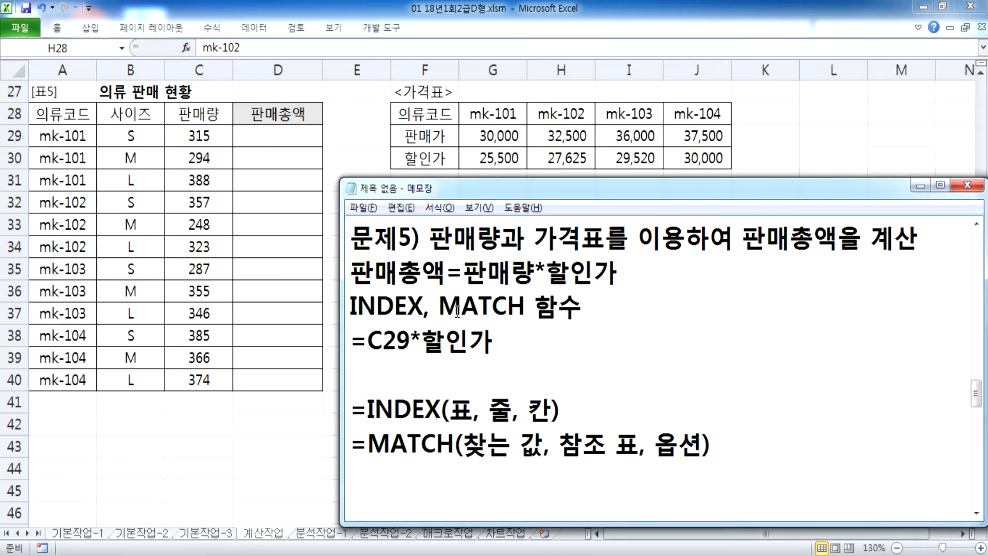
key("alt+Tab")
left_click(501, 116)
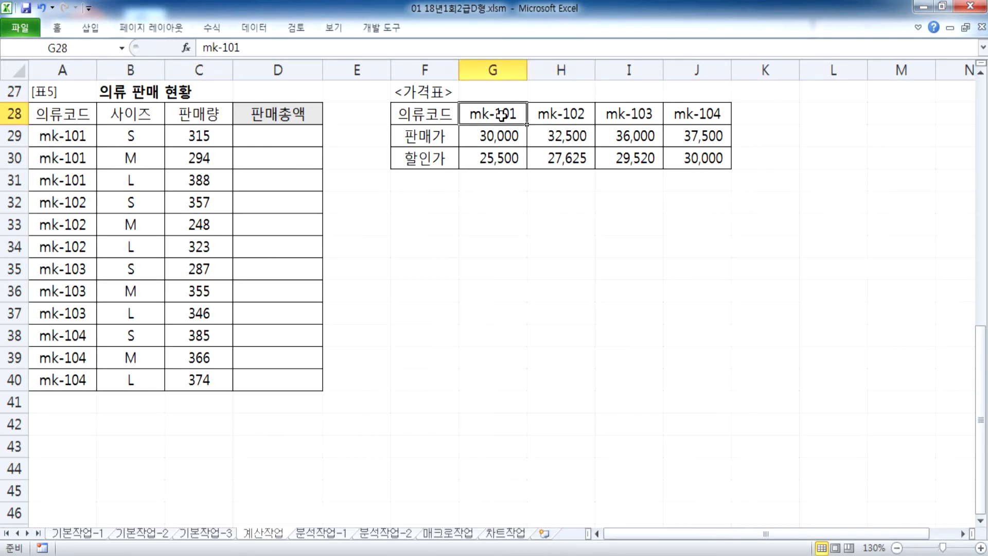
left_click(574, 109)
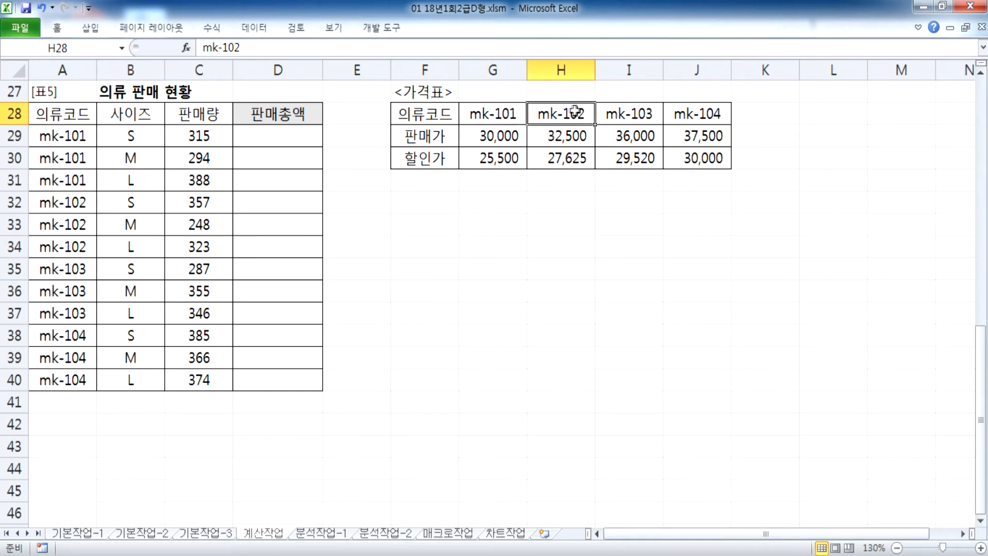
left_click(617, 114)
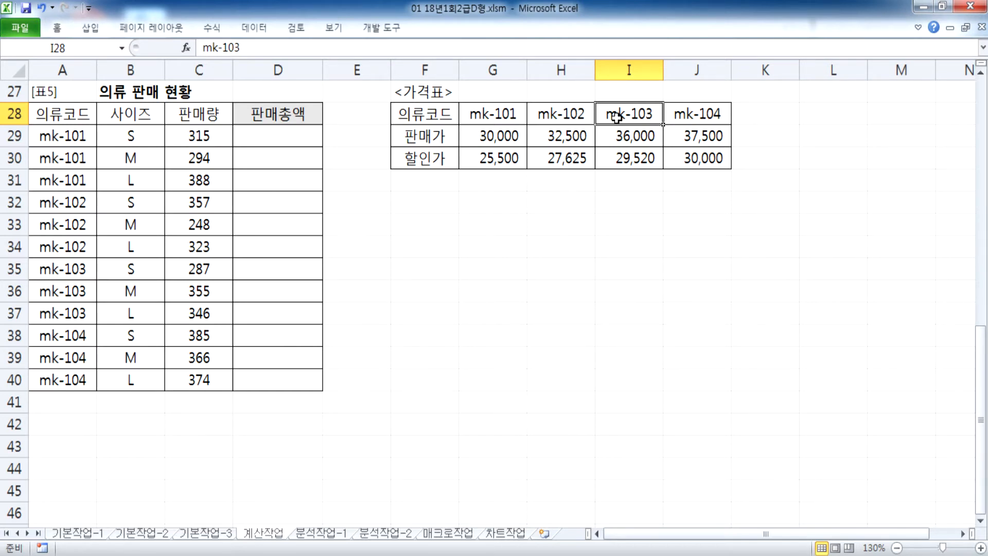
key("alt+Tab")
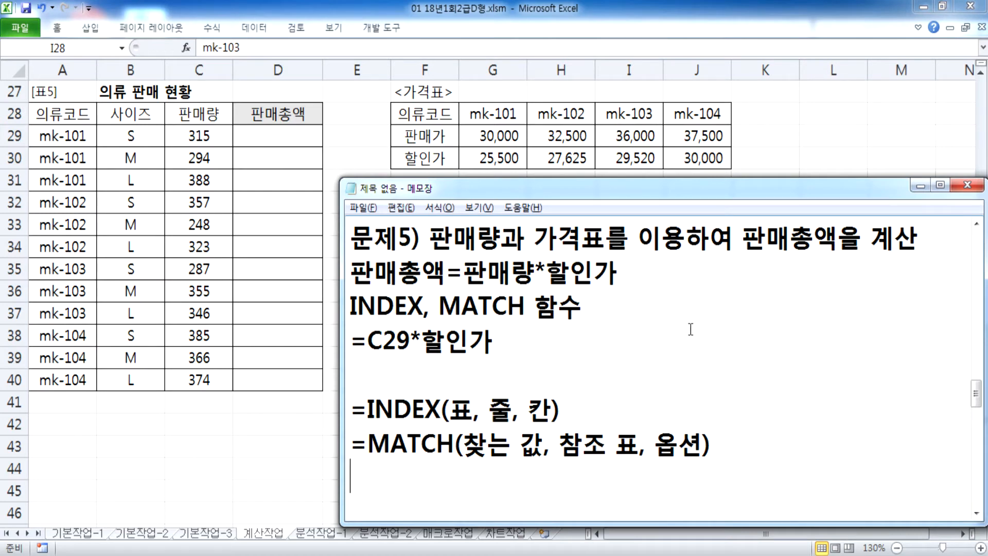
left_click(657, 441)
left_click_drag(655, 441, 711, 442)
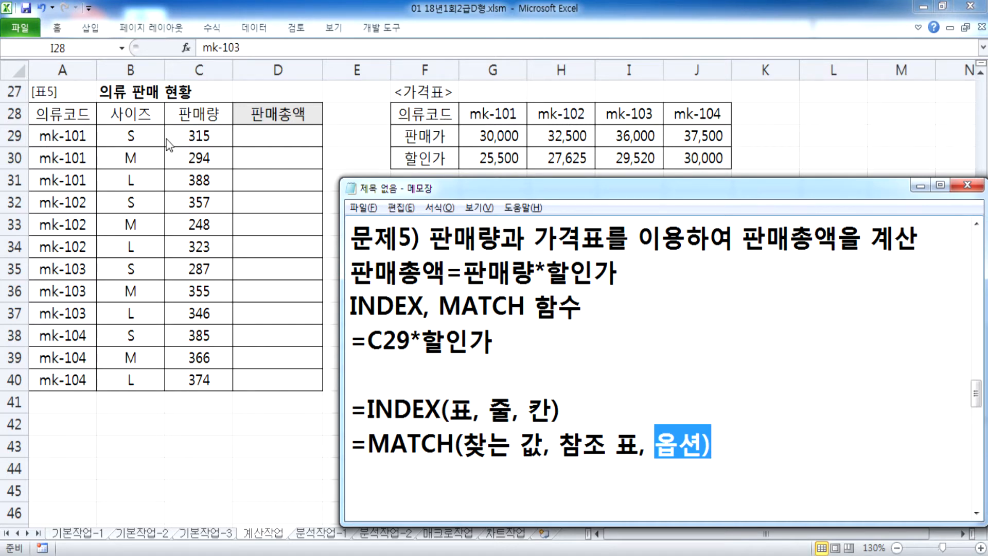
key("alt+Tab")
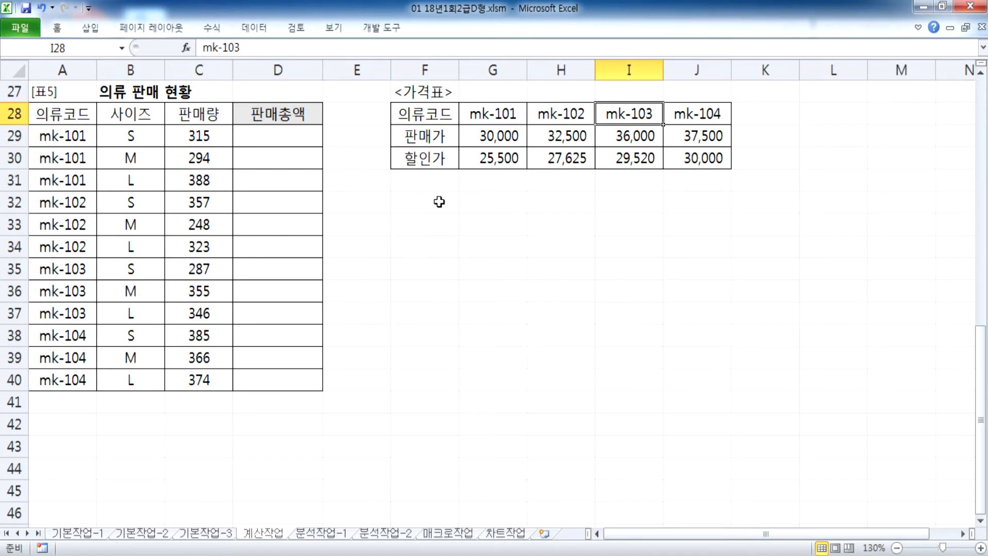
Step: Start D29's formula as =C29*INDEX(G30:J30,1, using the 할인가 row
left_click(429, 207)
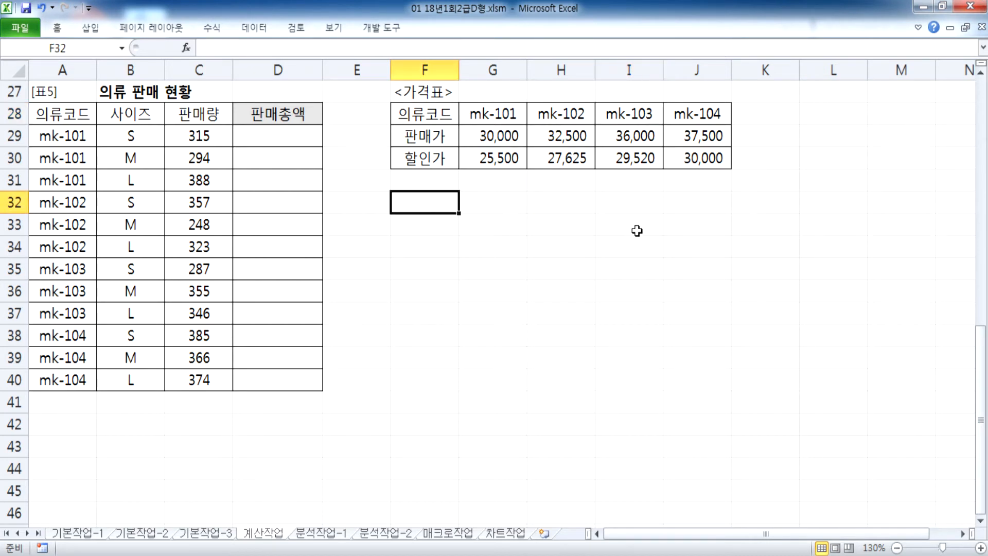
type("=")
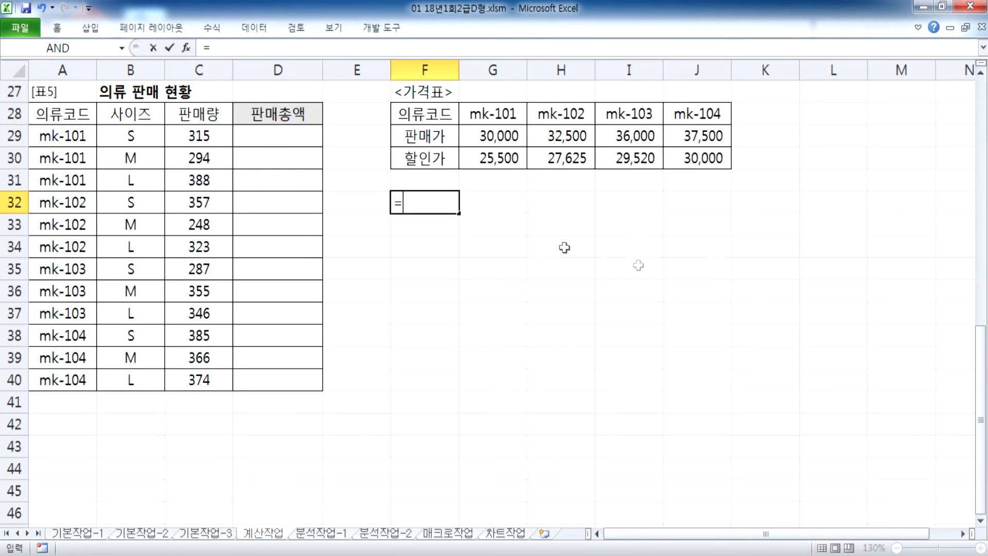
key("Escape")
left_click(251, 131)
type("=")
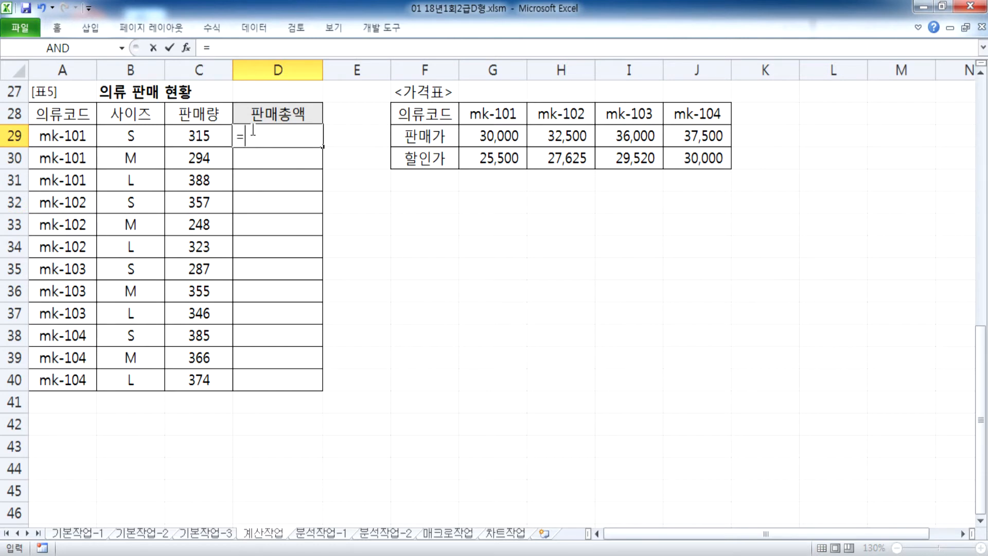
left_click(196, 135)
type("*I")
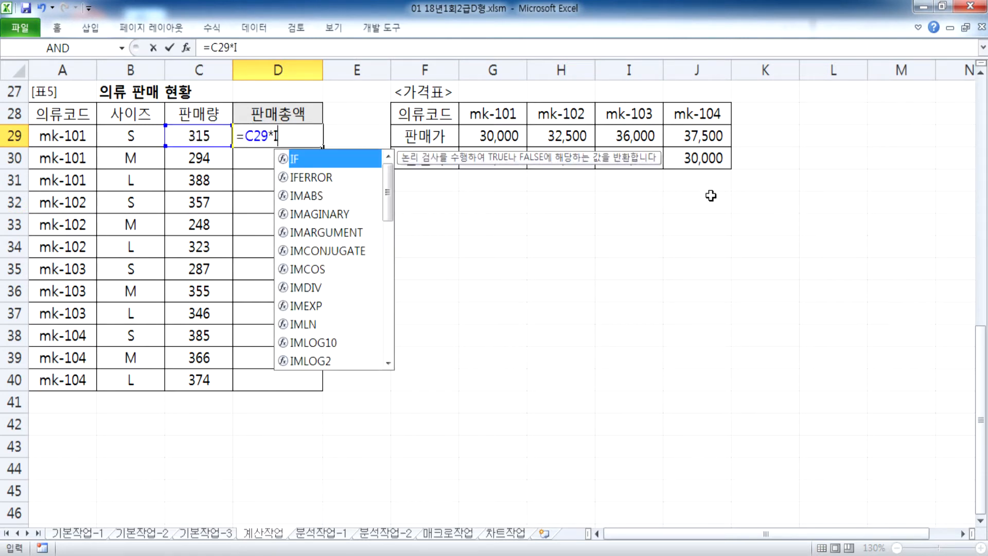
type("NDEX(")
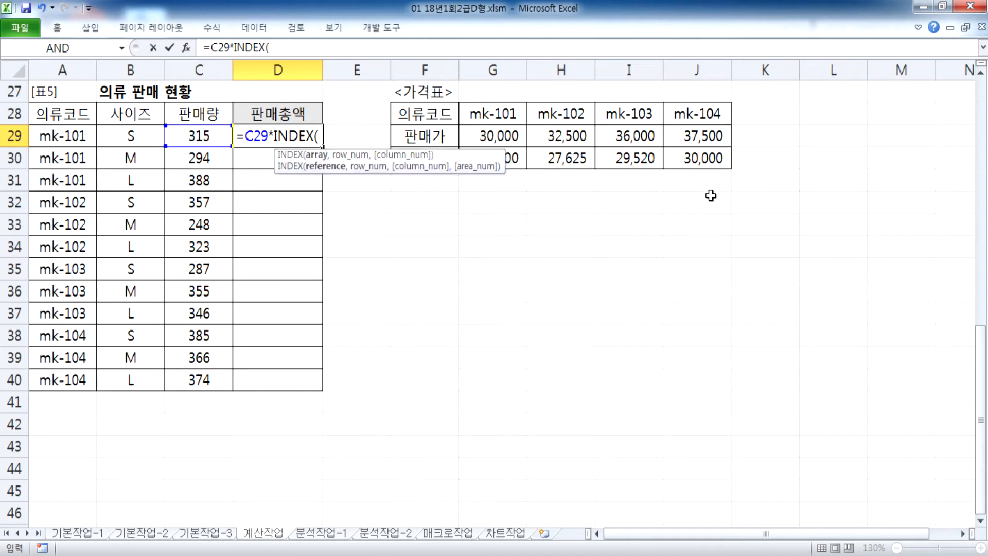
left_click_drag(515, 159, 690, 158)
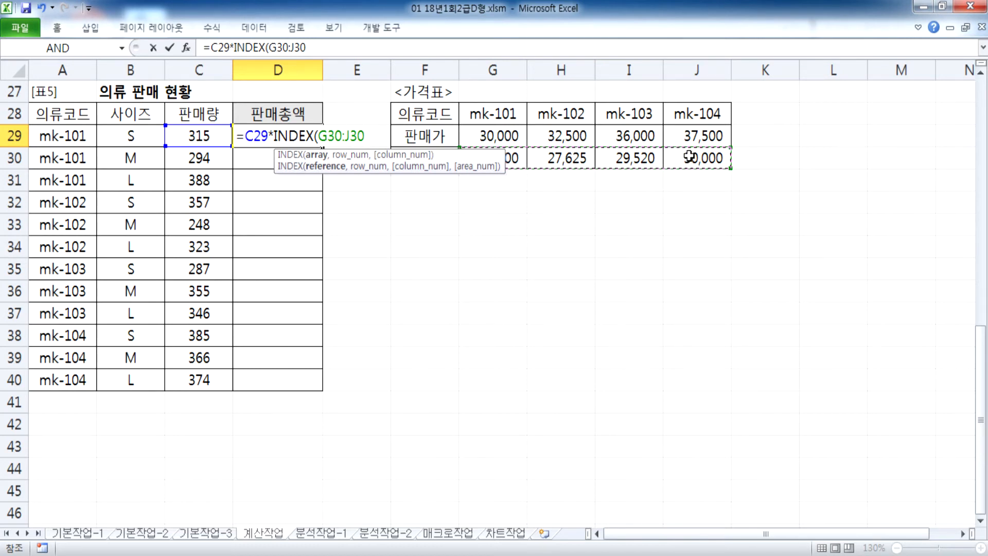
type(",1,")
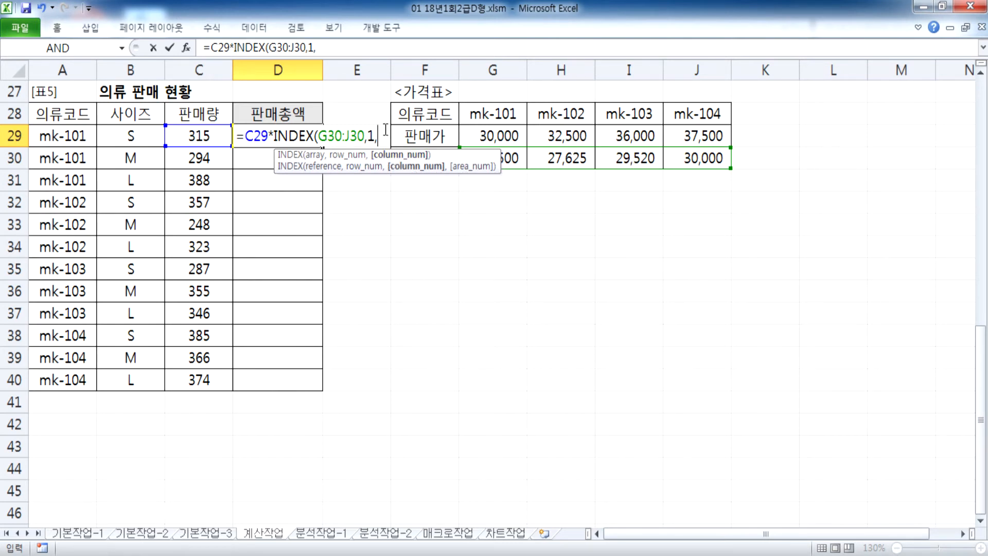
Step: Complete it with MATCH(A29,G28:J28,0) and commit, giving 8,032,500
type("MA")
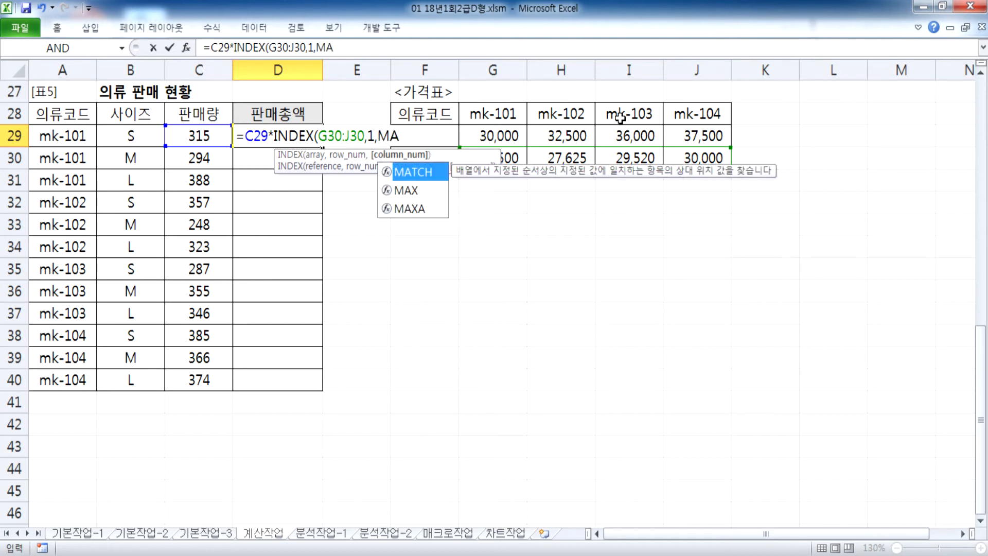
key("Tab")
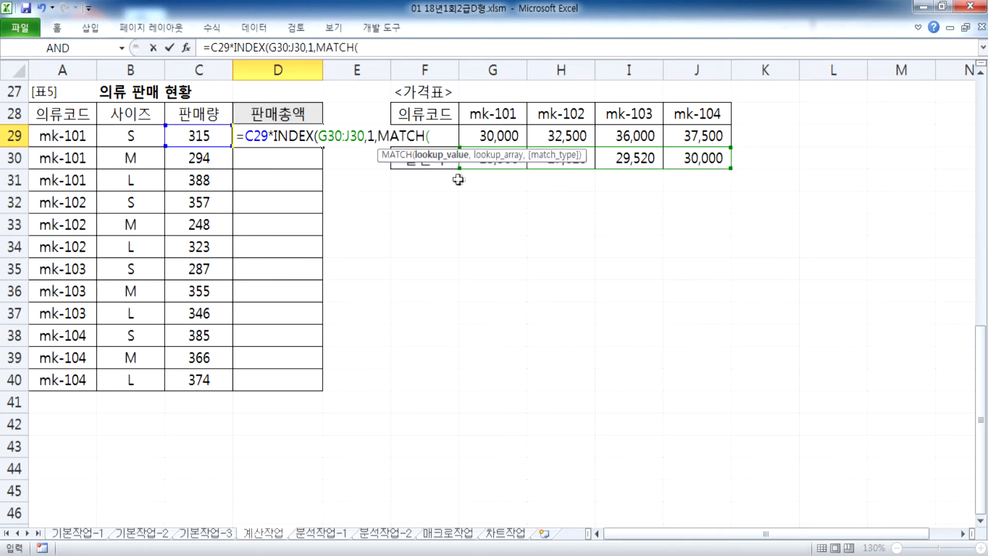
left_click(55, 134)
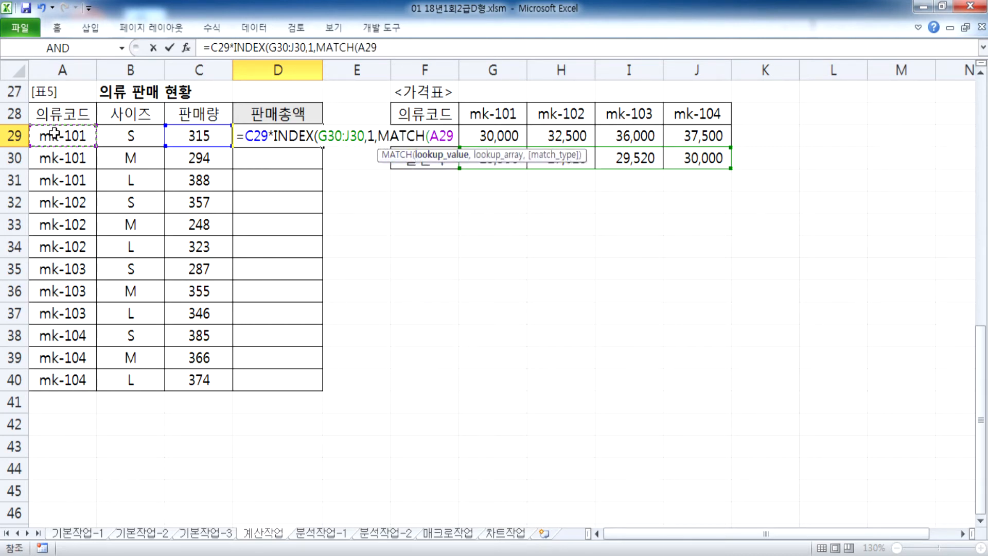
type(",")
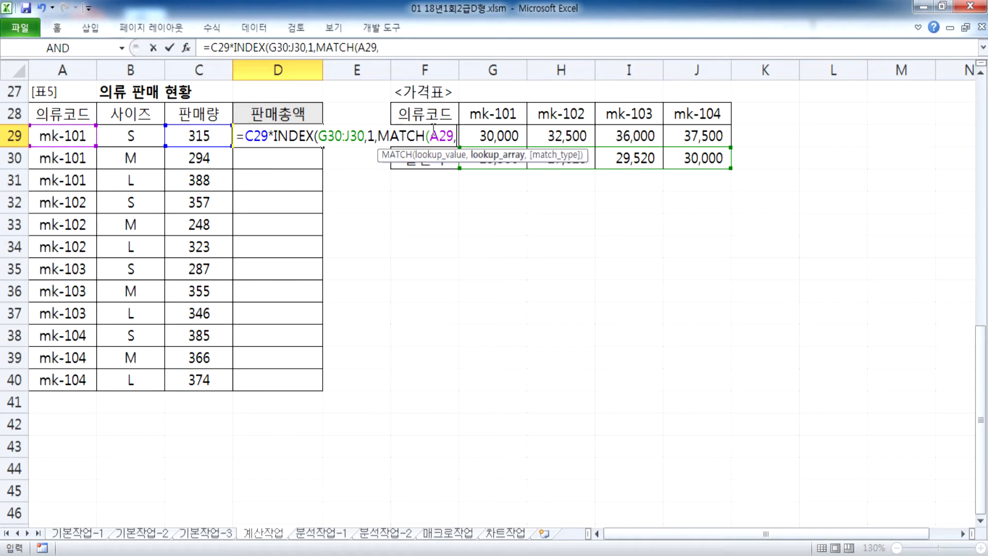
left_click_drag(493, 110, 694, 109)
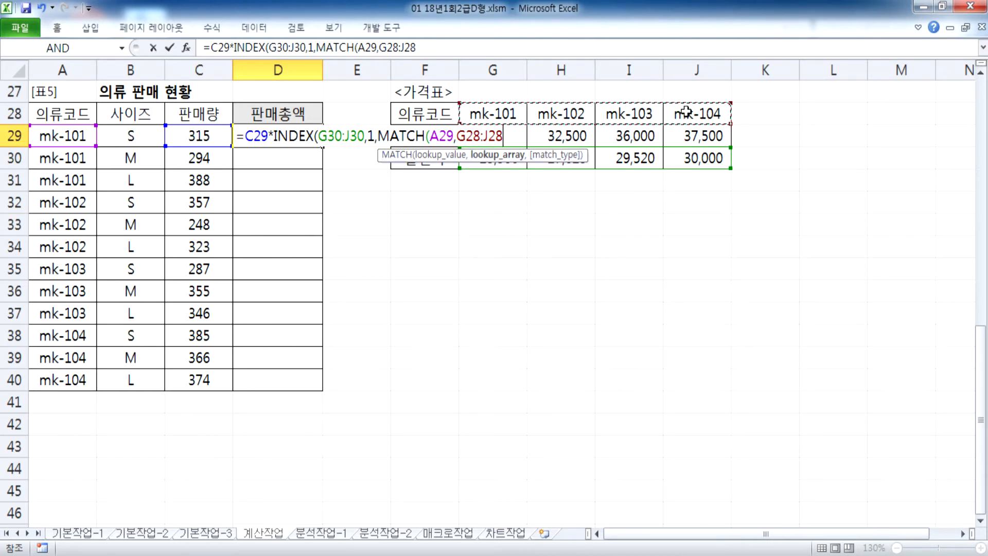
type(",")
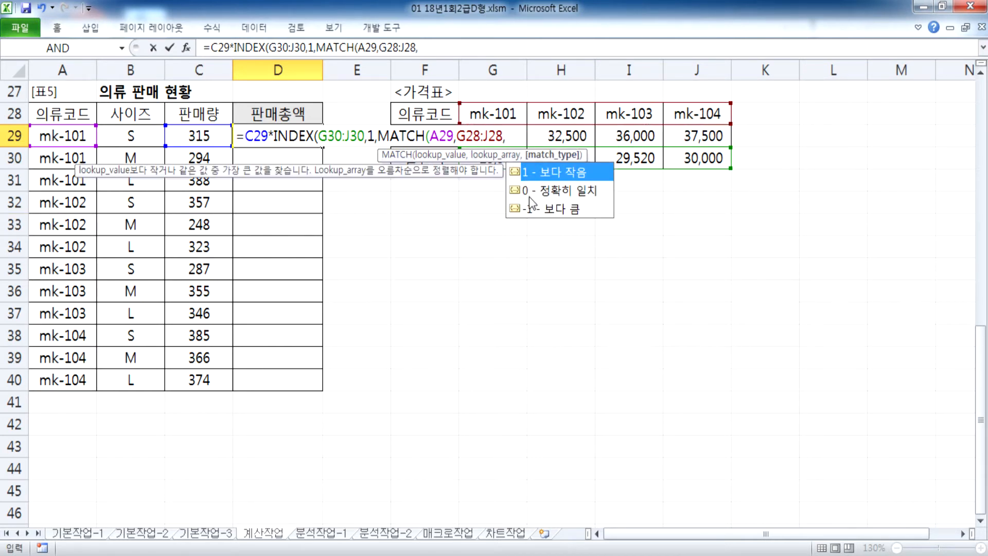
double_click(550, 192)
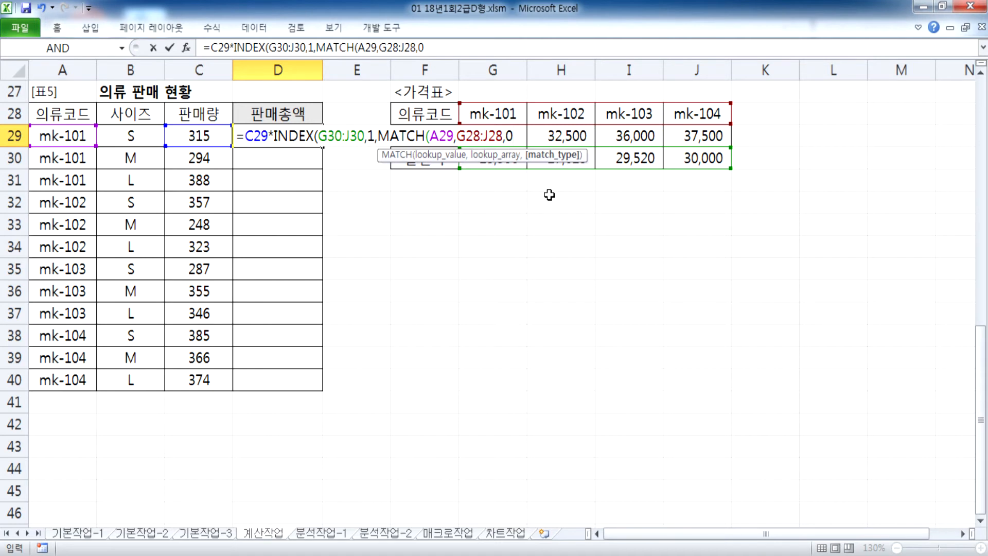
type("))")
key("Return")
Step: Verify D29 against a scratch =C29*G30 in F32, undo it, and reopen D29 for editing
left_click(282, 132)
left_click(196, 135)
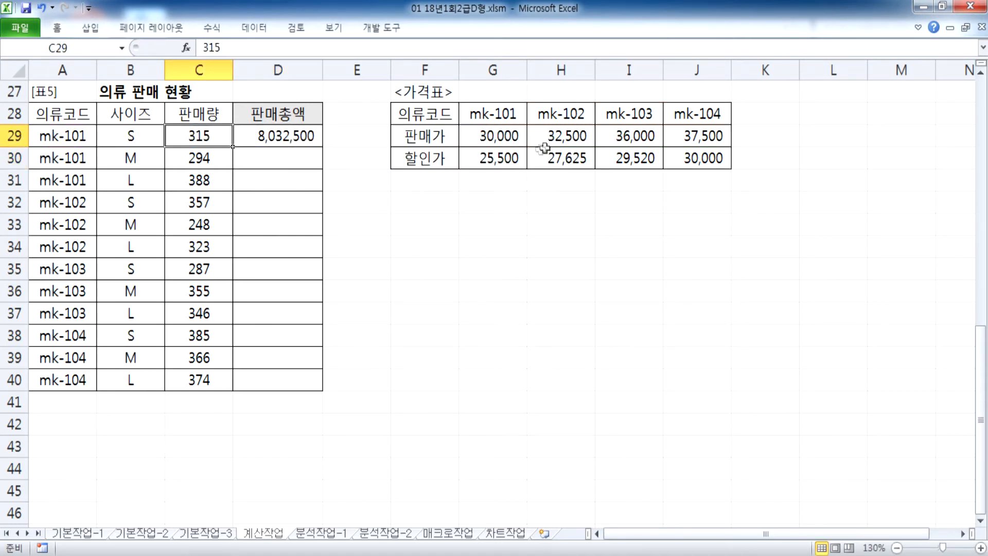
left_click(490, 162)
left_click(400, 204)
type("=")
left_click(196, 136)
type("*")
left_click(511, 157)
key("Return")
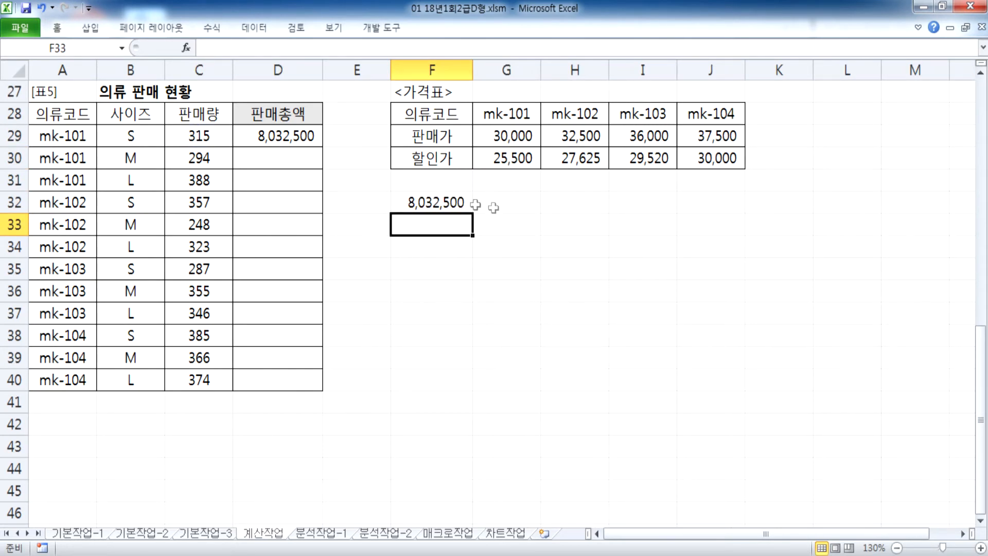
key("ctrl+z")
left_click(284, 137)
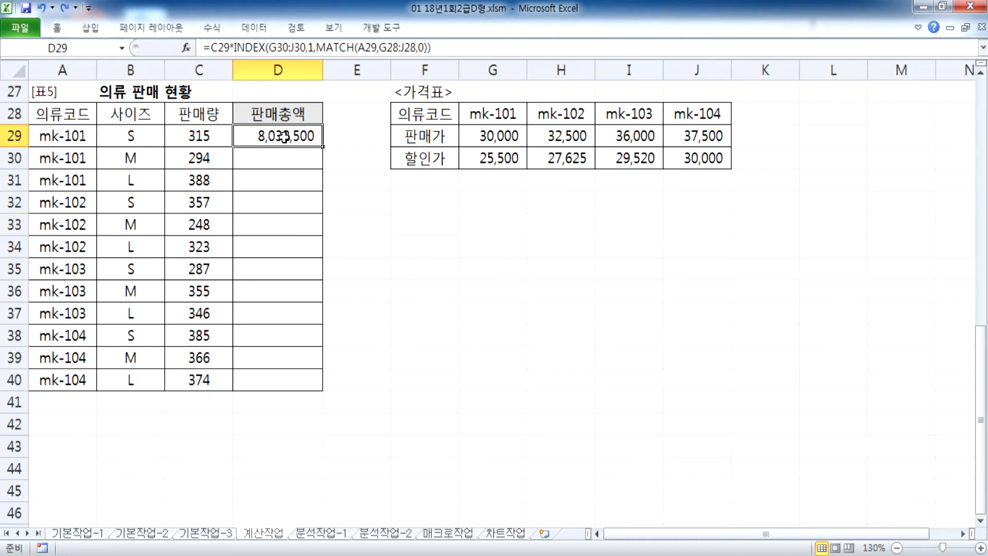
key("F2")
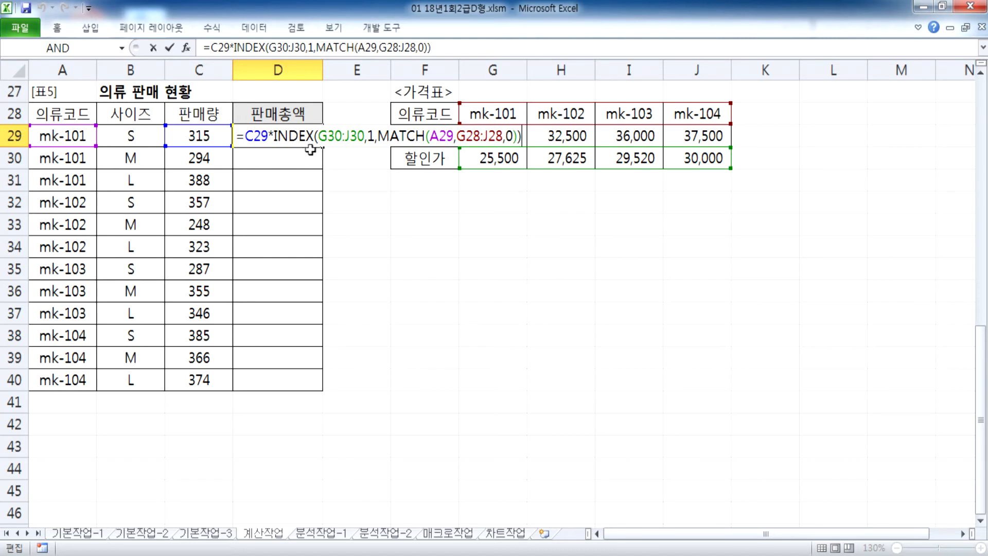
Step: Make $G$30:$J$30 and $G$28:$J$28 absolute in D29 and fill the formula down to D40
left_click_drag(325, 136, 364, 137)
key("F4")
left_click_drag(495, 136, 524, 137)
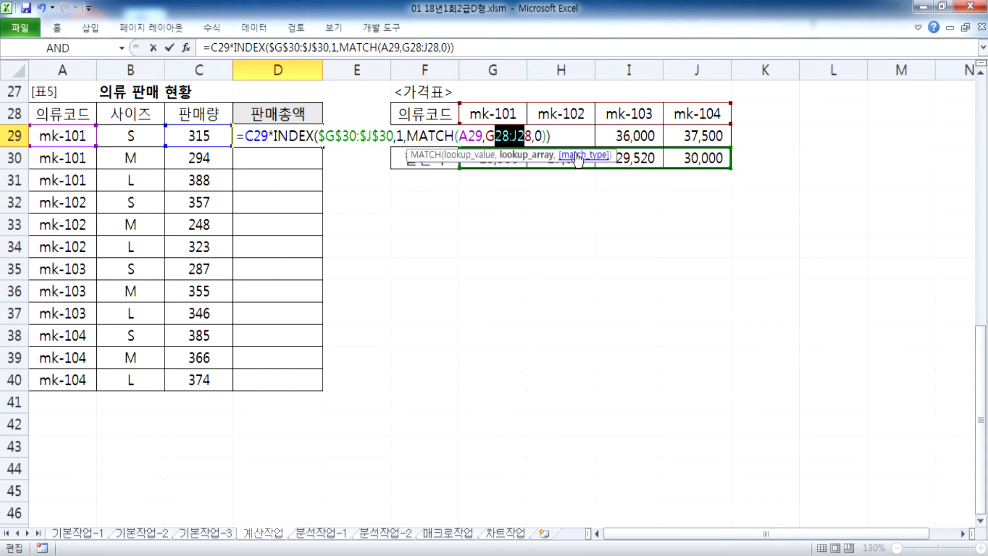
key("F4")
key("Return")
left_click(300, 140)
left_click_drag(323, 147, 328, 379)
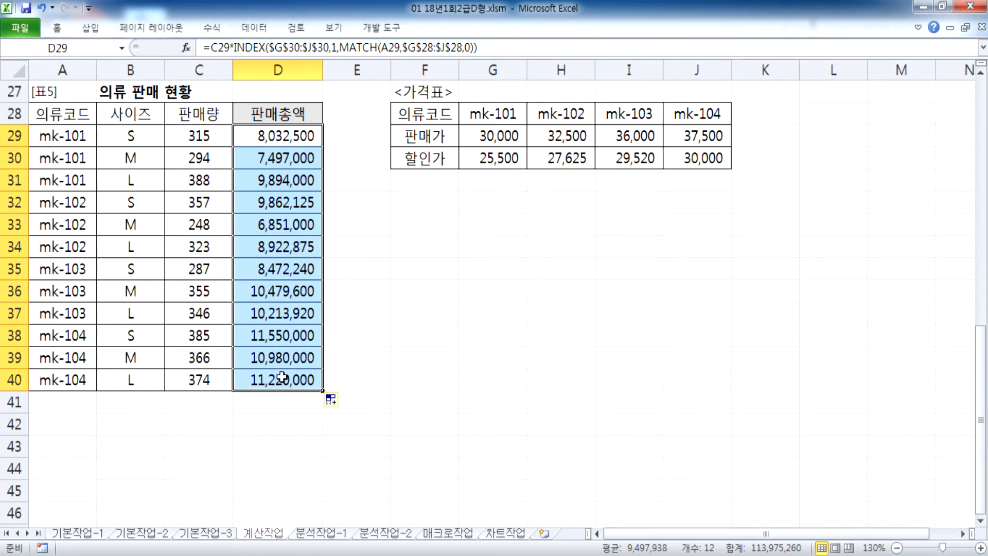
Step: Verify D32's result against a scratch =C32 times the 27,625 mk-102 price, then undo
double_click(260, 202)
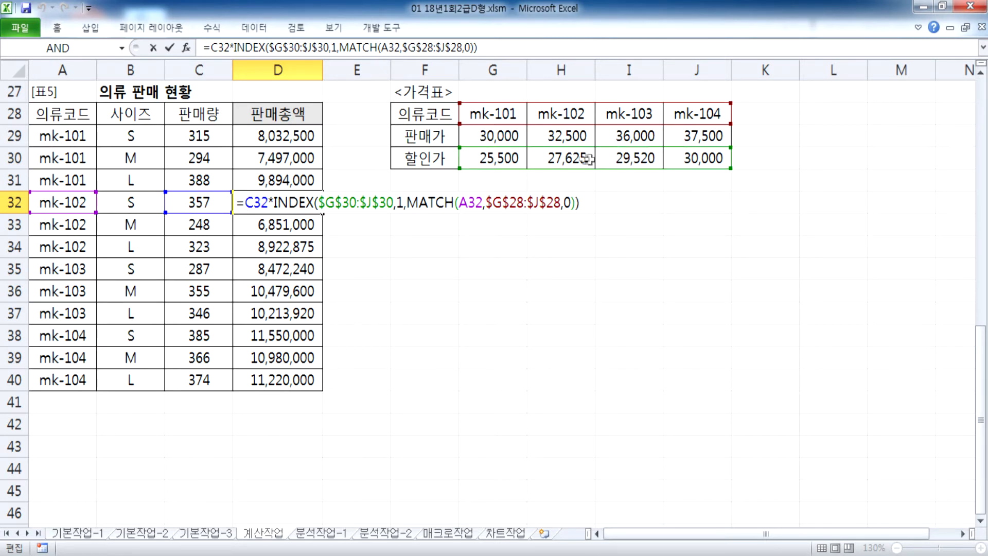
key("ctrl+Return")
left_click(430, 200)
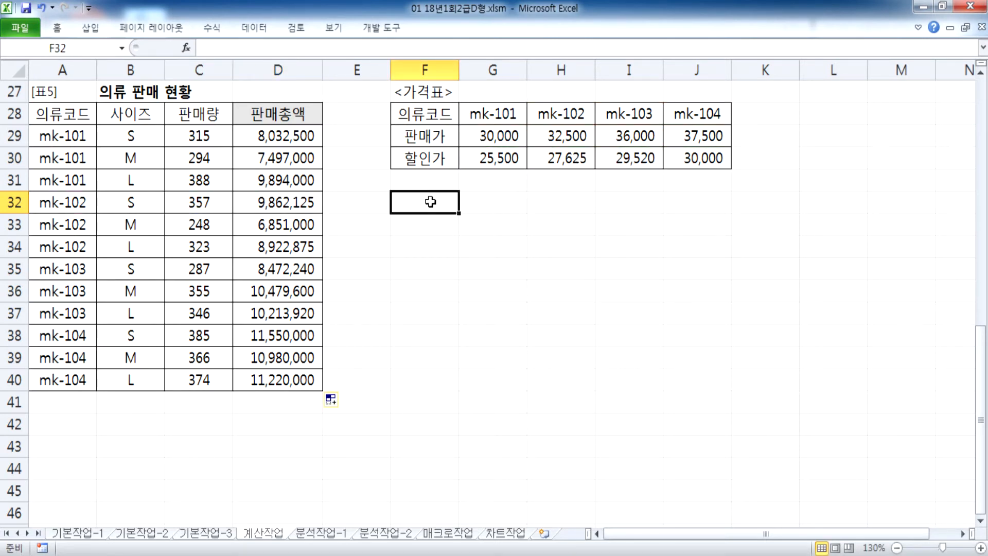
type("=")
left_click(195, 203)
type("*")
left_click(557, 159)
key("Return")
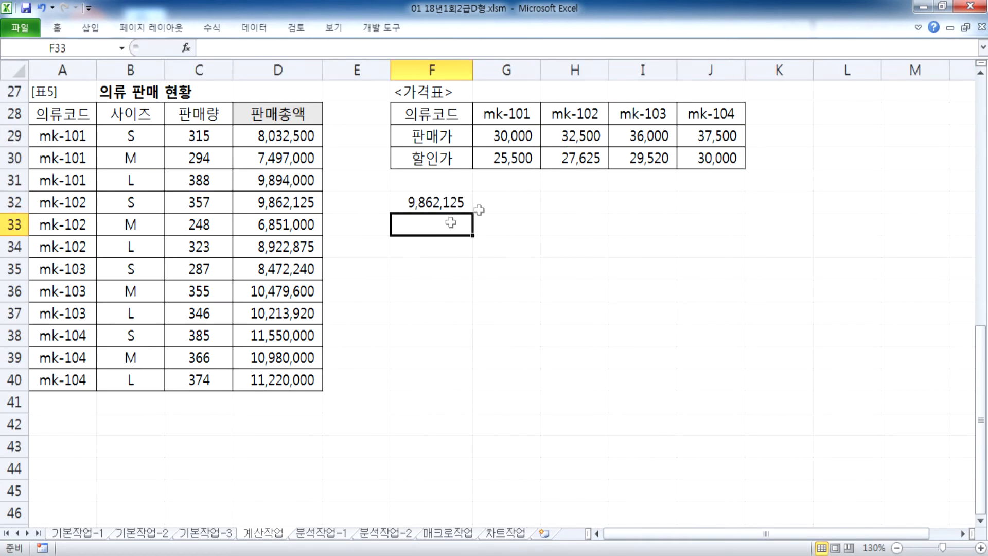
key("ctrl+z")
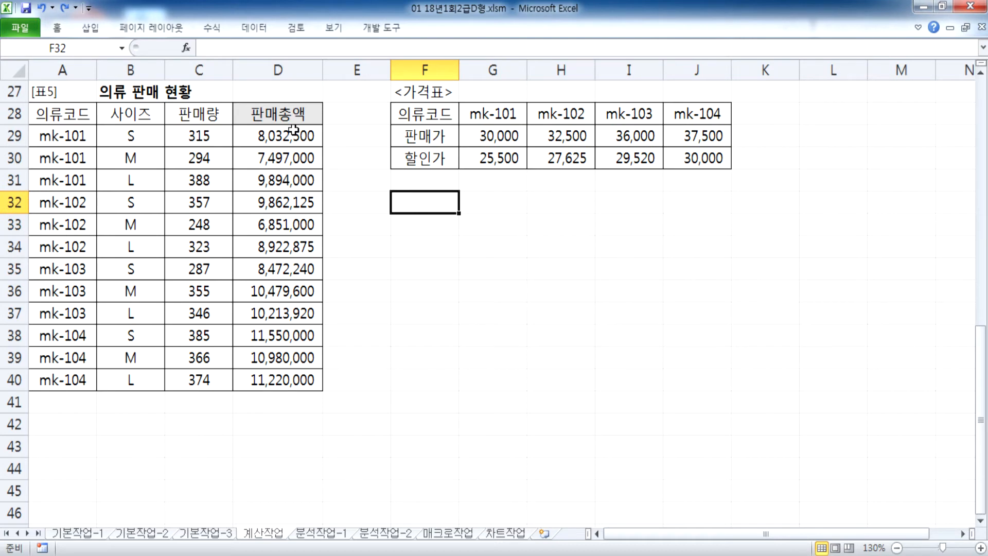
Step: Copy D29's full formula from the formula bar and place the cursor on the notes' empty line
left_click(278, 136)
left_click(477, 48)
left_click_drag(477, 47, 167, 51)
key("ctrl+c")
key("alt+Tab")
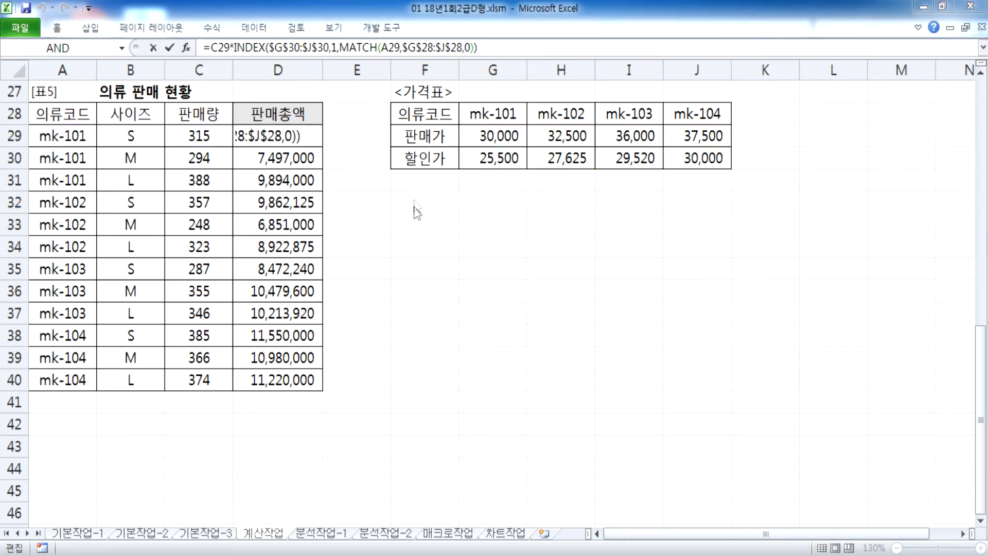
scroll(441, 386, "down", 1)
left_click(389, 375)
Step: Paste the formula into the notes, enlarge the window, and point out its =C29* reference
key("ctrl+v")
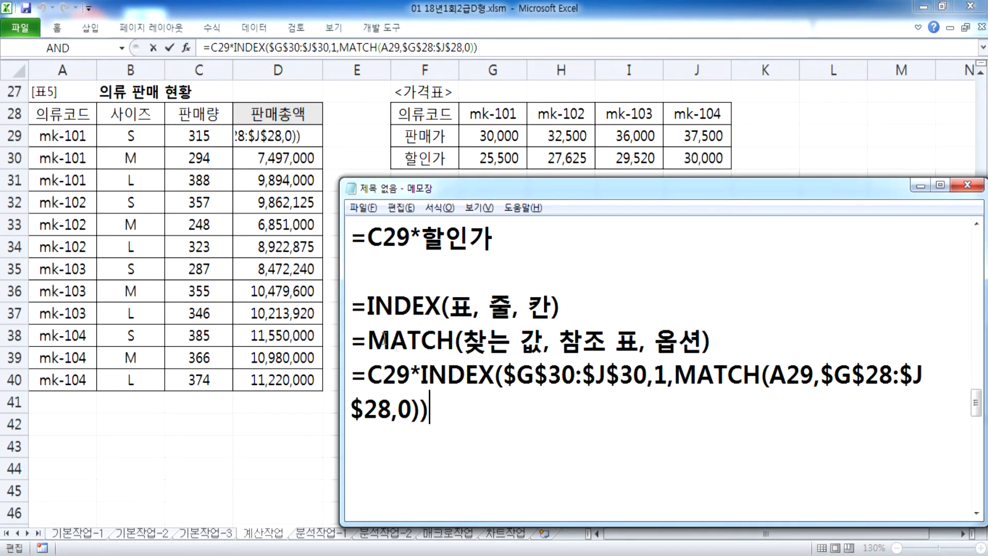
left_click_drag(340, 325, 228, 325)
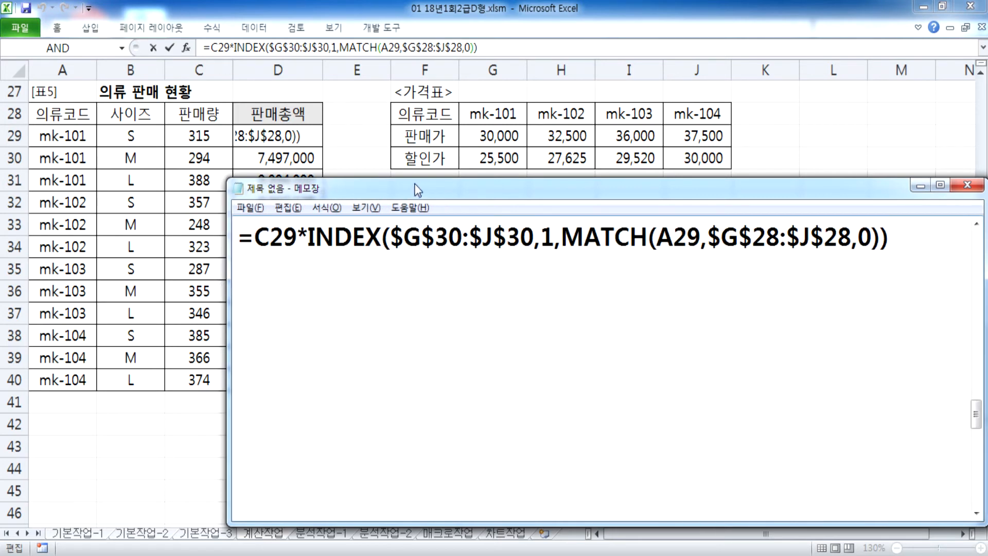
left_click_drag(418, 179, 418, 58)
scroll(416, 172, "up", 1)
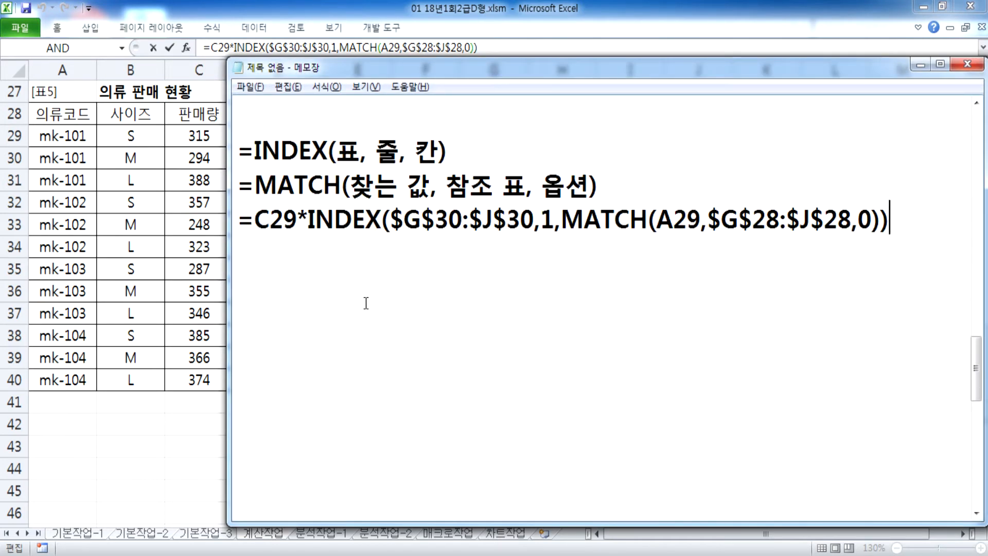
left_click(283, 229)
scroll(283, 232, "up", 1)
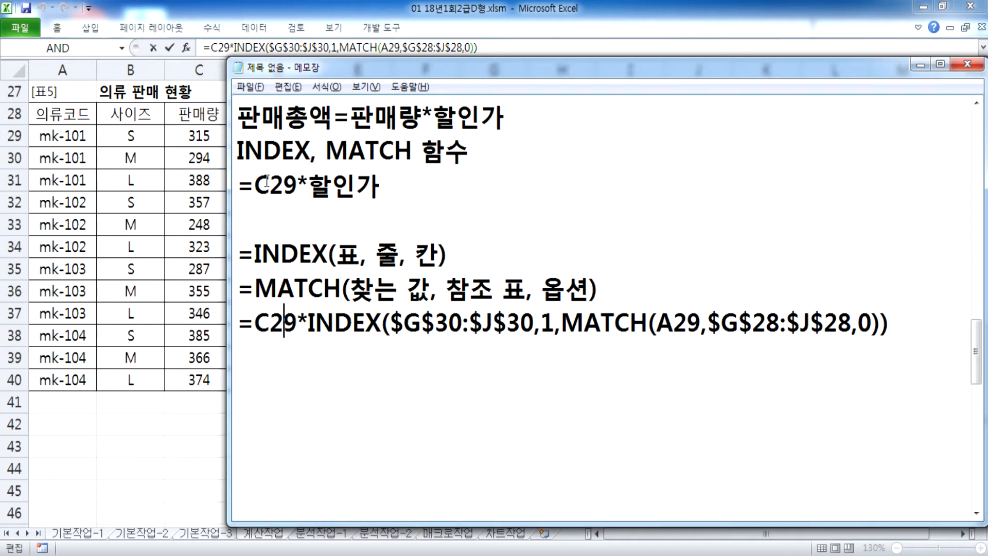
left_click(310, 187)
Step: Review the earlier notes, highlighting IFERROR in the last formula, and leave the cursor below it
left_click(272, 340)
scroll(287, 342, "up", 2)
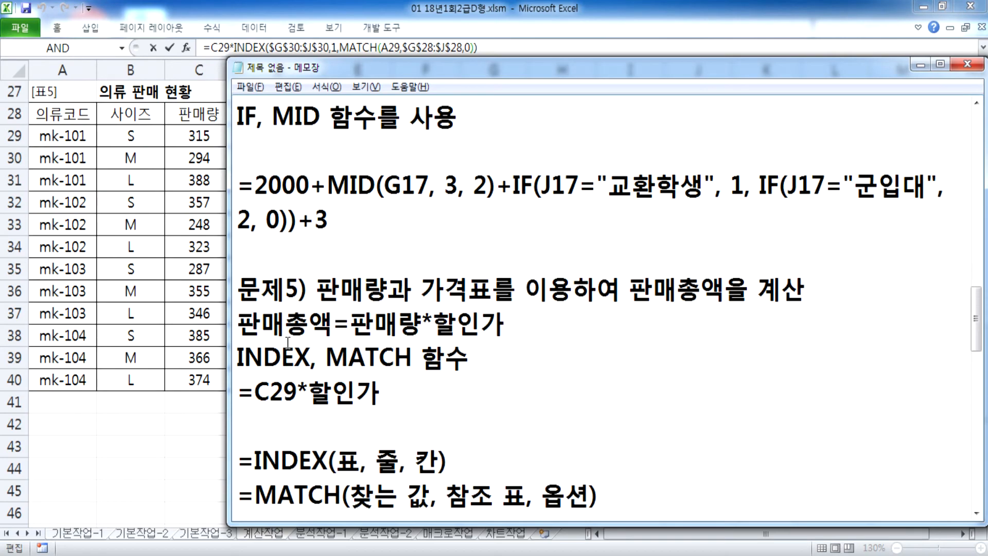
scroll(288, 343, "up", 2)
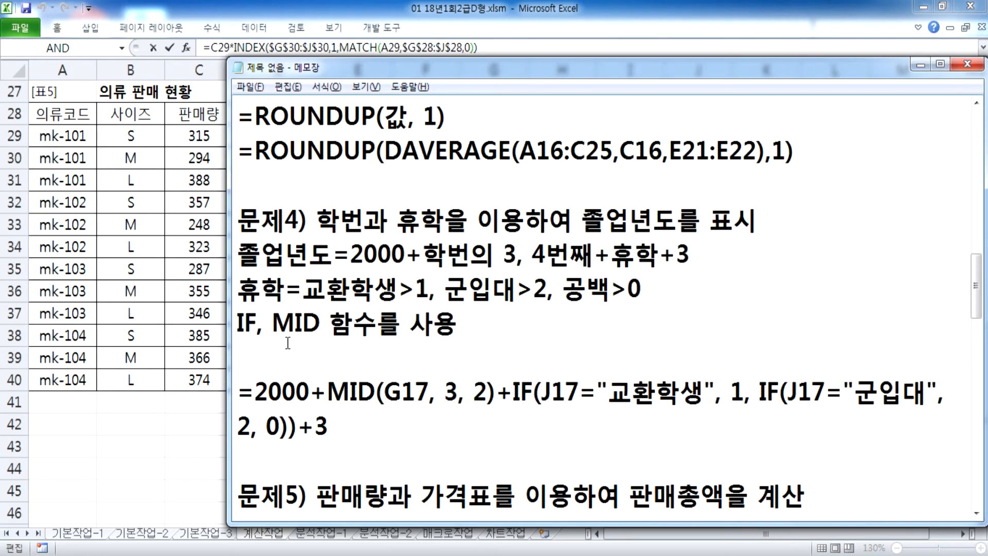
scroll(288, 343, "up", 1)
scroll(281, 323, "up", 4)
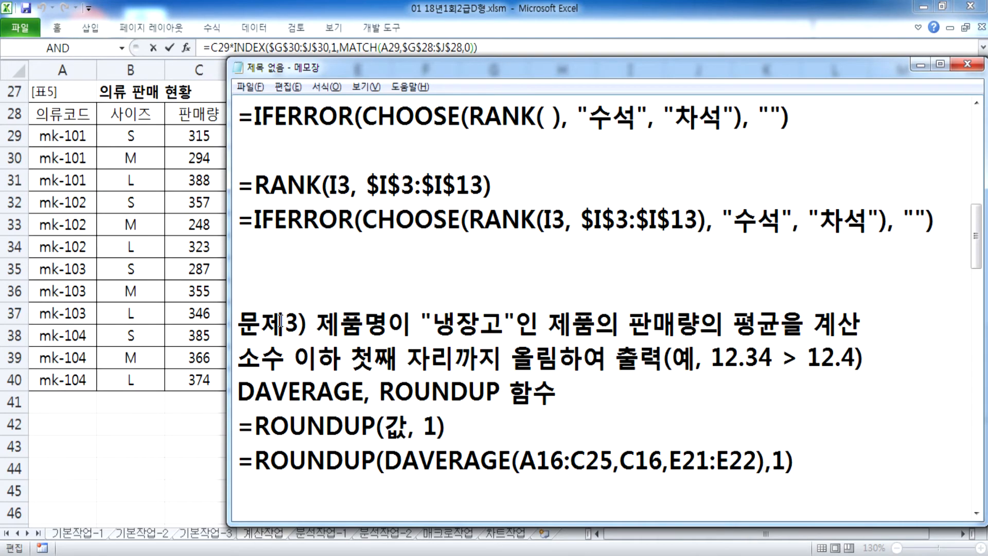
scroll(280, 322, "down", 1)
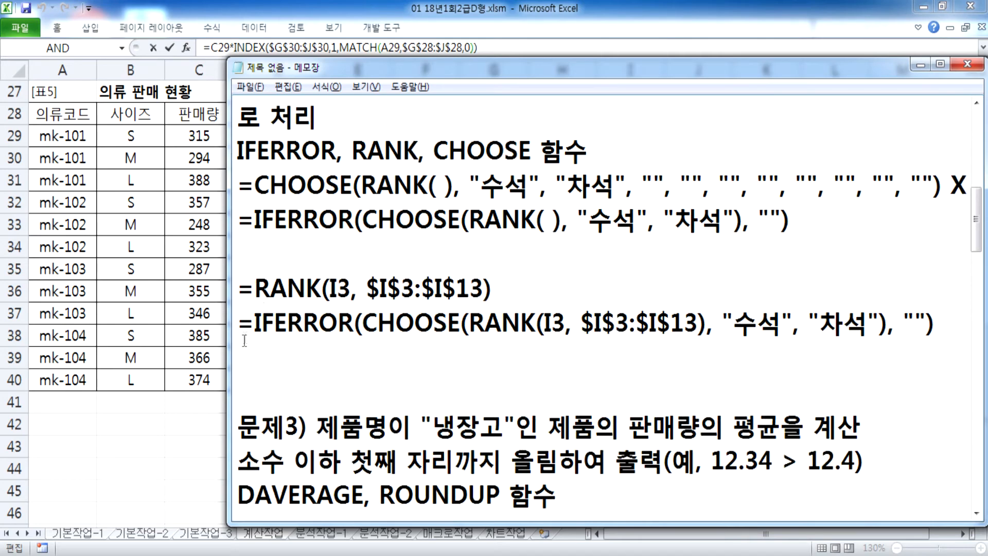
left_click_drag(254, 323, 355, 316)
scroll(349, 323, "up", 5)
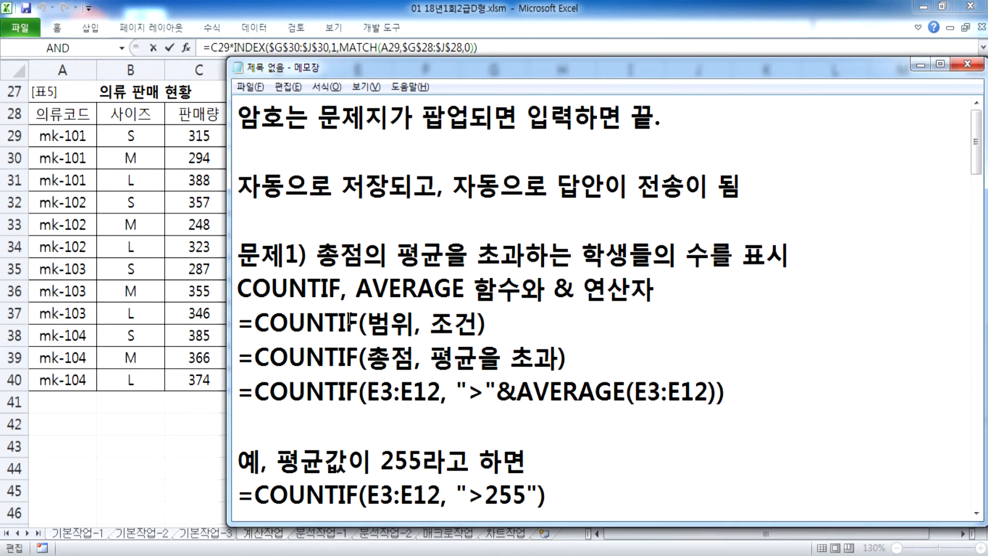
scroll(349, 322, "down", 1)
left_click_drag(496, 290, 518, 288)
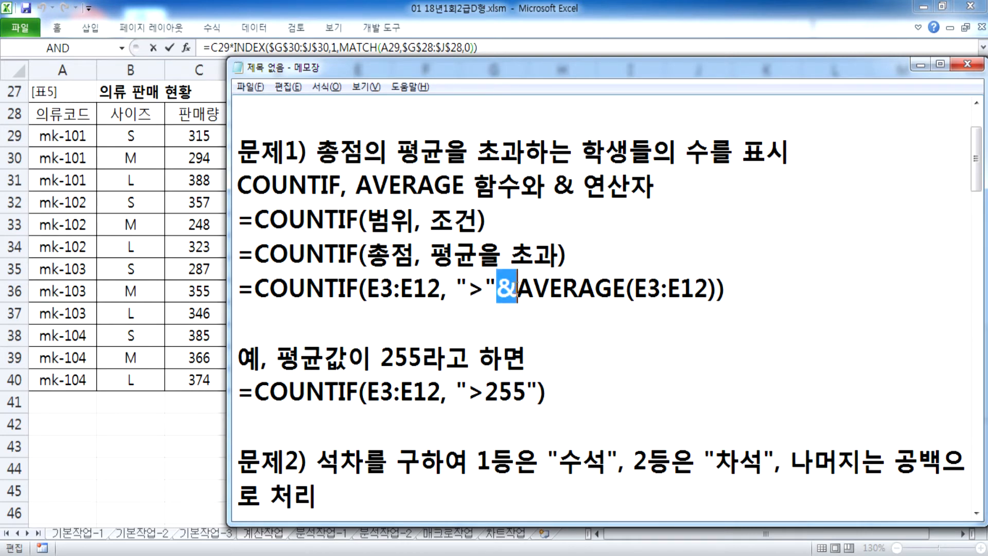
scroll(525, 290, "down", 3)
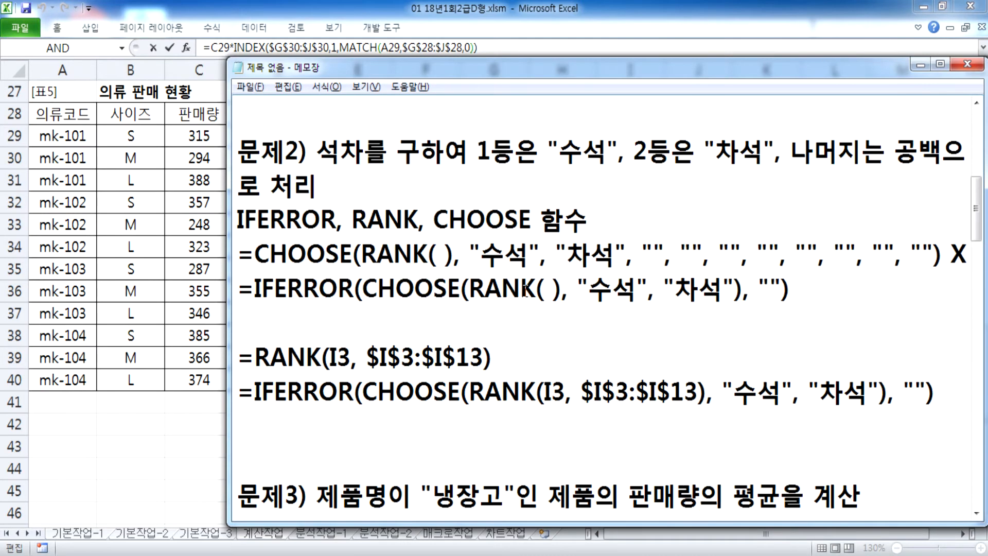
scroll(298, 268, "down", 4)
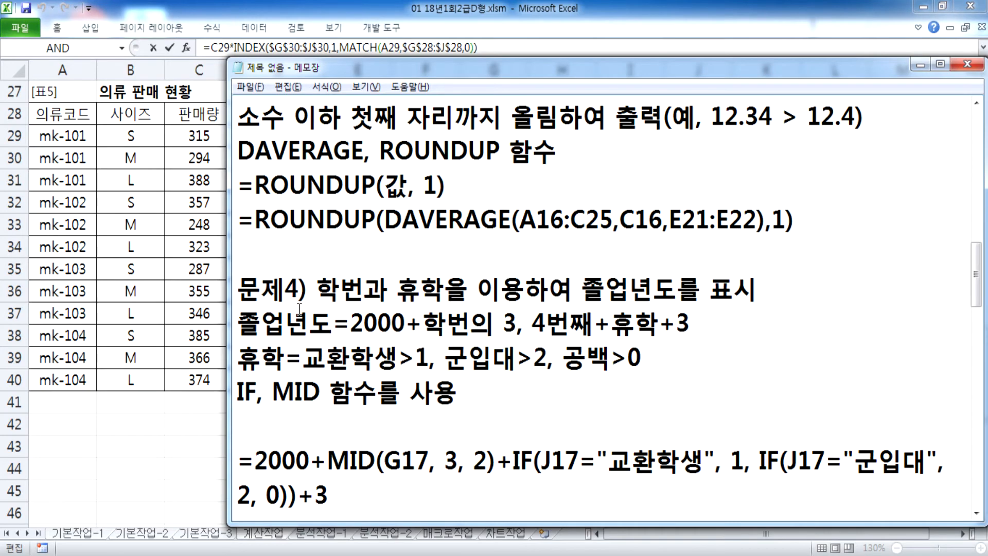
scroll(300, 306, "down", 1)
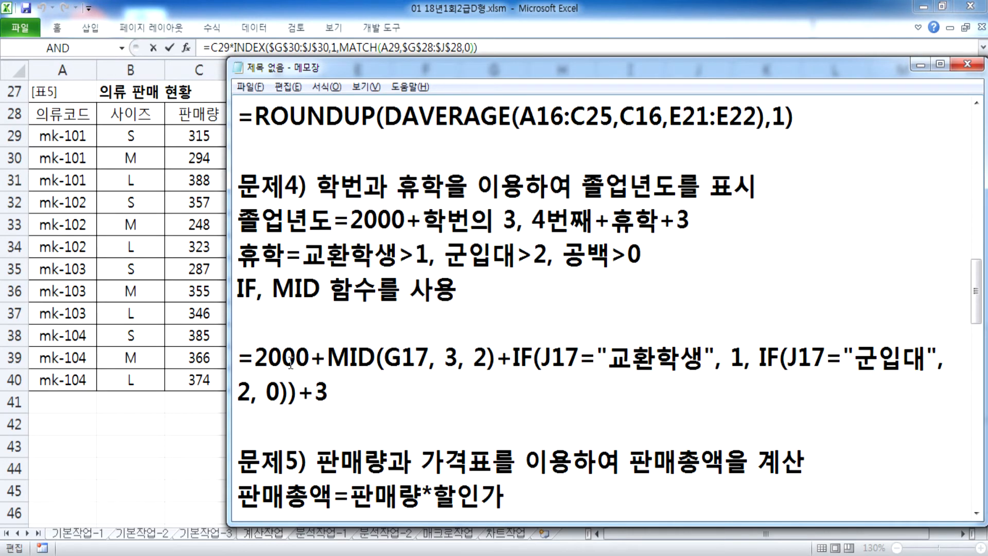
scroll(291, 361, "down", 3)
left_click(275, 426)
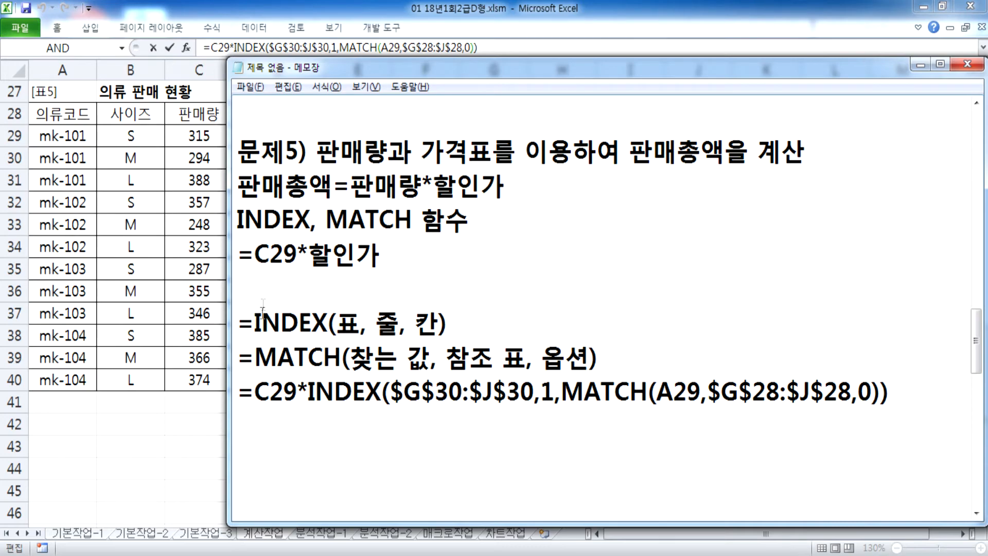
scroll(303, 390, "up", 4)
Step: Highlight the 문제4) notes and the start of its formula
left_click(240, 288)
left_click_drag(239, 290, 431, 458)
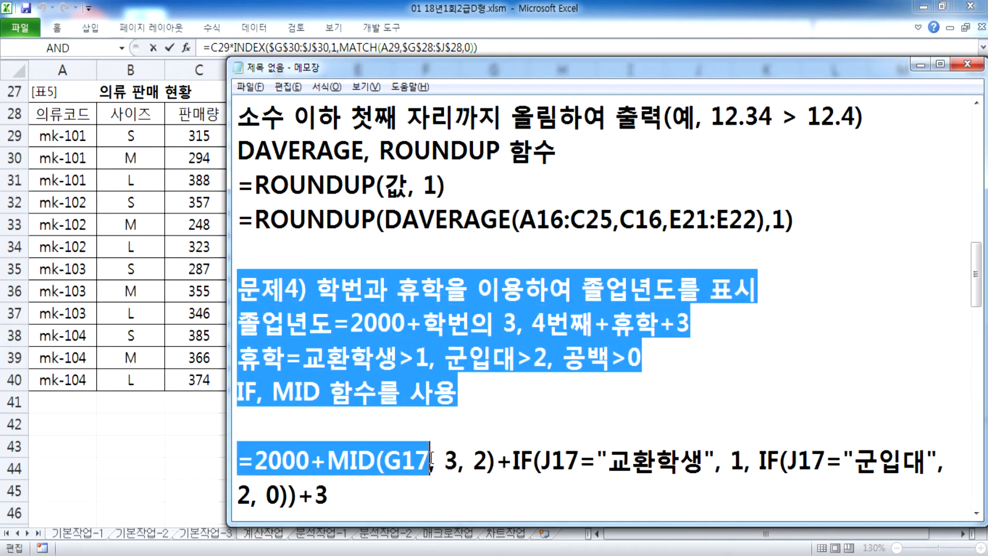
scroll(426, 441, "up", 2)
left_click_drag(285, 289, 386, 382)
scroll(375, 365, "up", 6)
Step: Highlight the 문제1) and 문제2) CHOOSE and IFERROR notes, then return to the Excel workbook
left_click(285, 254)
left_click_drag(286, 255, 445, 360)
left_click_drag(485, 392, 521, 392)
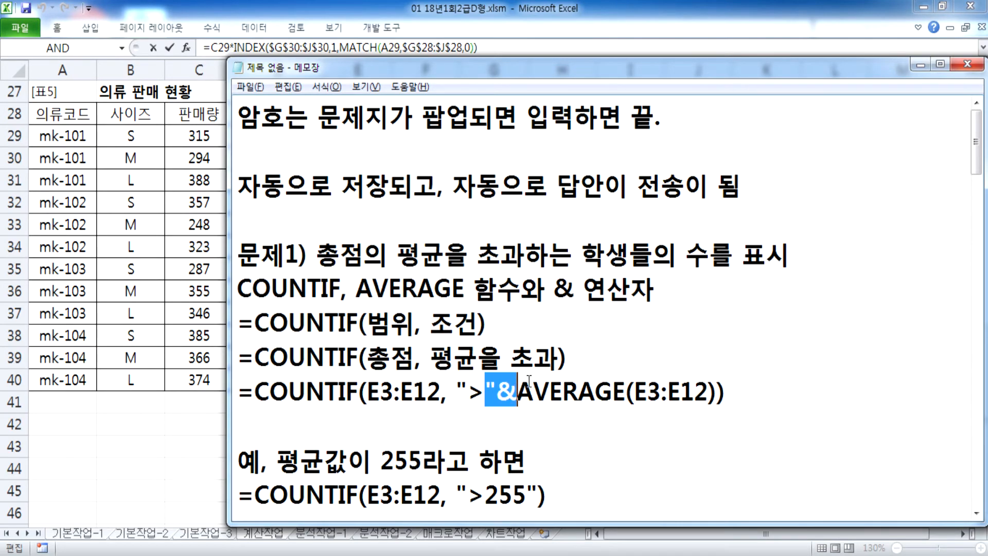
scroll(530, 381, "down", 4)
left_click_drag(325, 254, 485, 391)
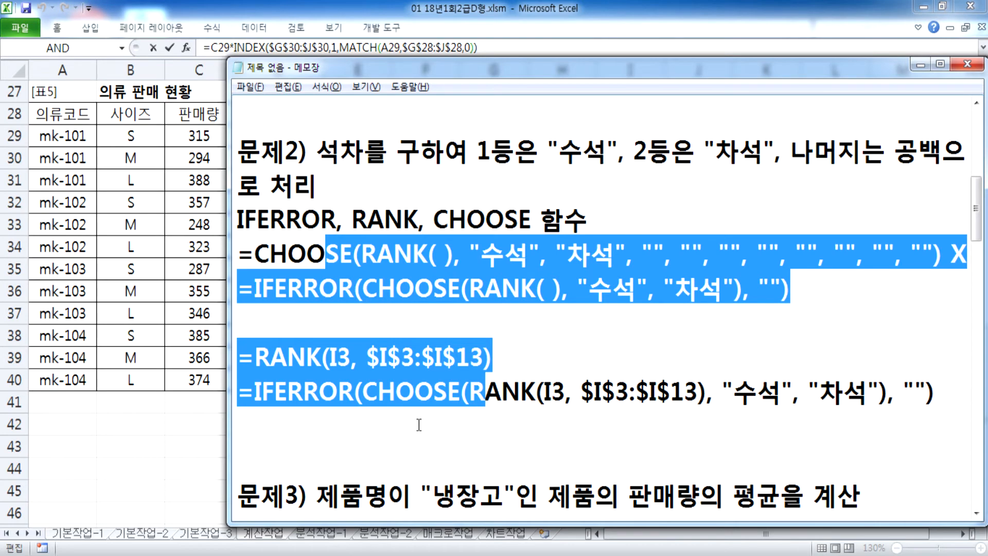
scroll(419, 425, "down", 15)
left_click(334, 351)
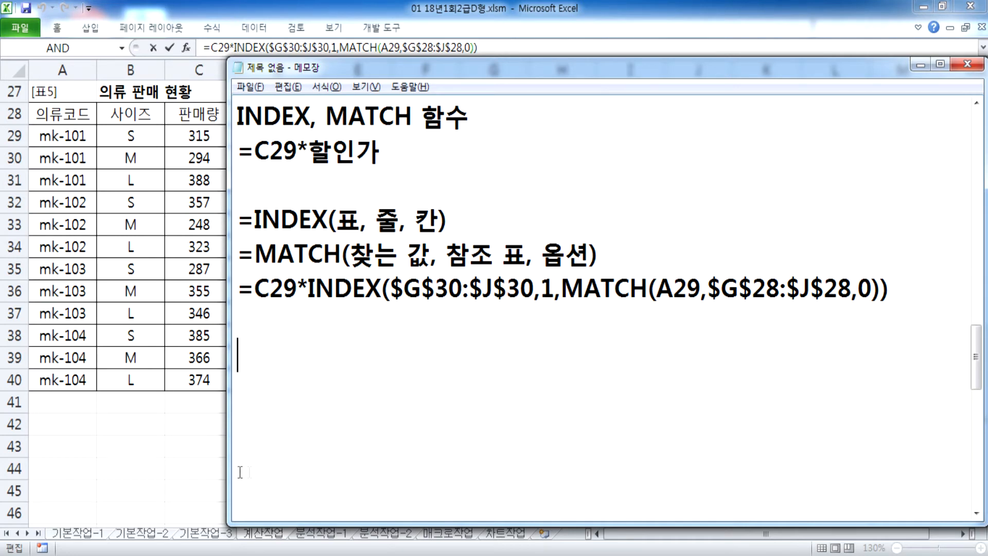
left_click(206, 493)
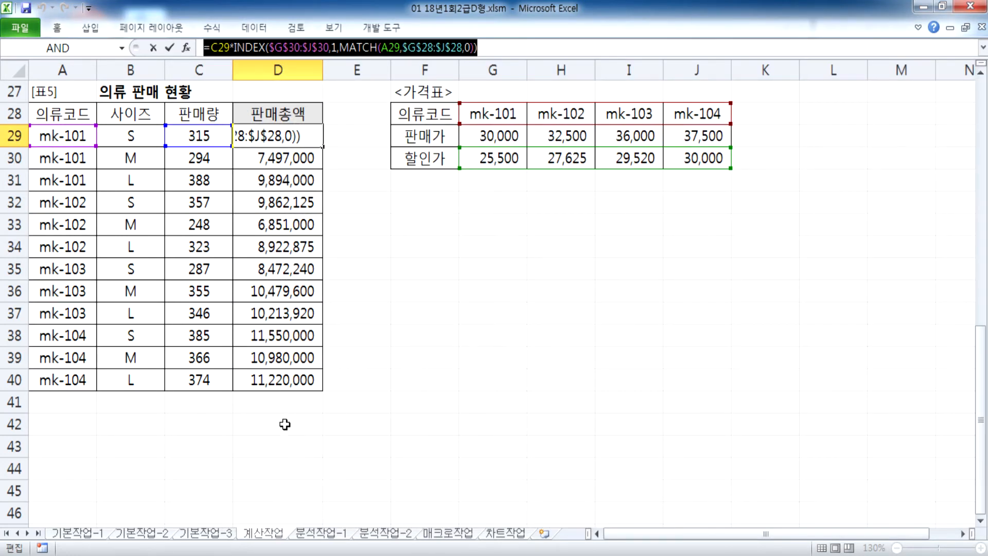
Step: Confirm D29's formula, move to the 분석작업-1 sheet, and pin the ribbon open
key("ctrl+Return")
left_click(319, 535)
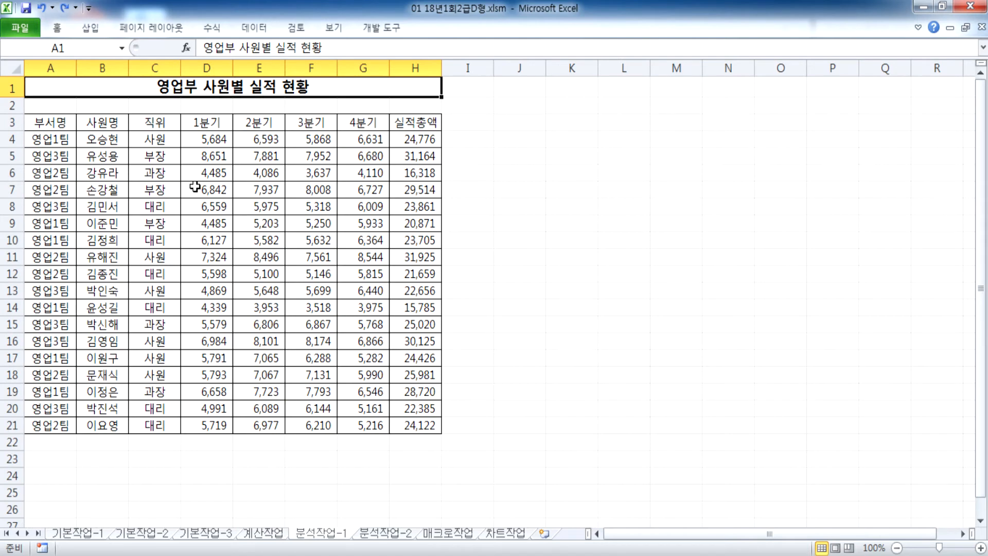
double_click(57, 28)
scroll(415, 294, "down", 1)
scroll(415, 294, "up", 1)
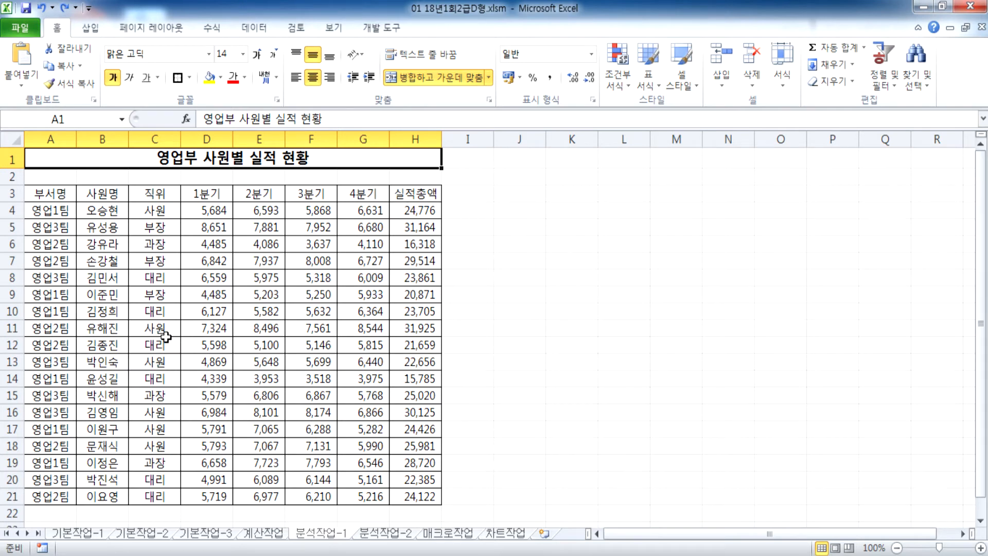
Step: Sort the sales table ascending by 부서명 so 영업1팀 through 영업3팀 are grouped
double_click(54, 211)
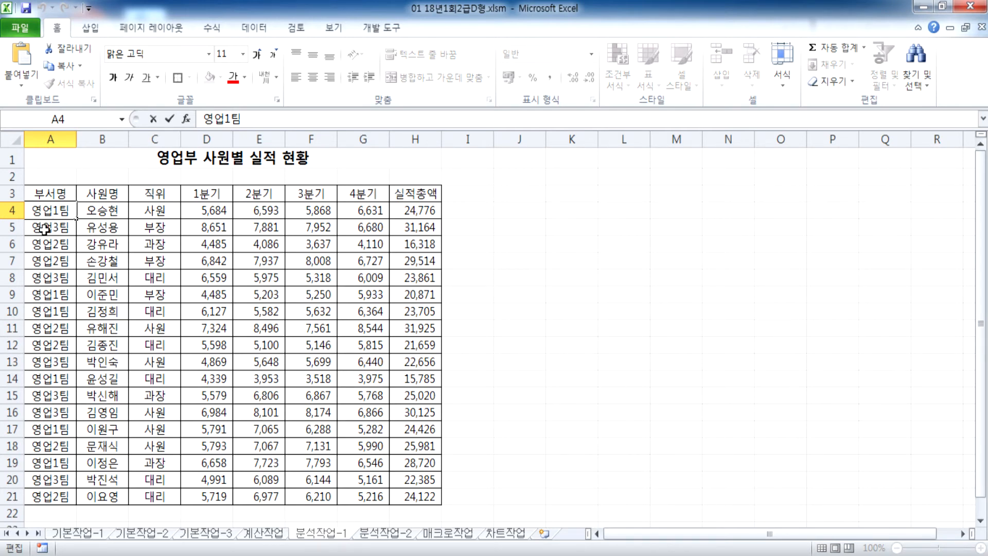
left_click(72, 291)
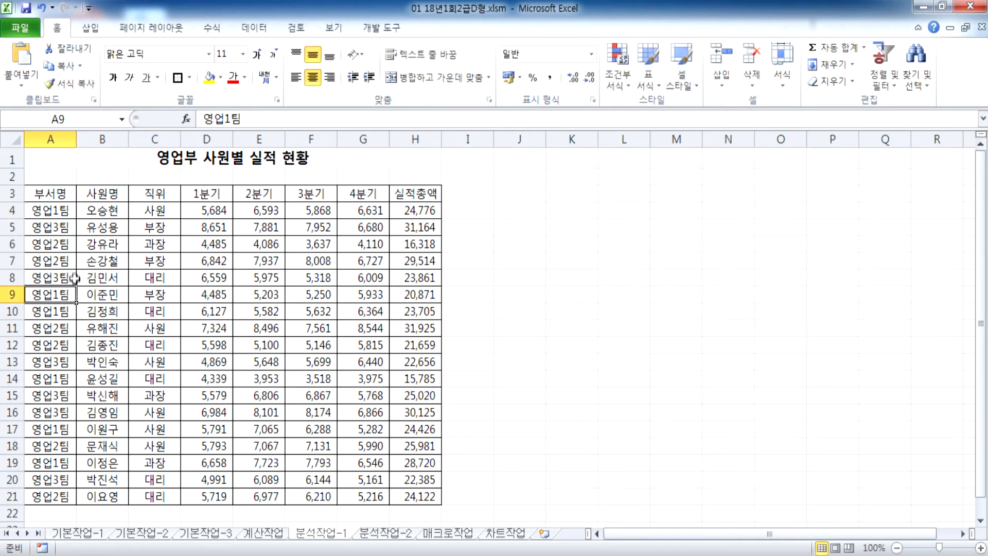
left_click(49, 240)
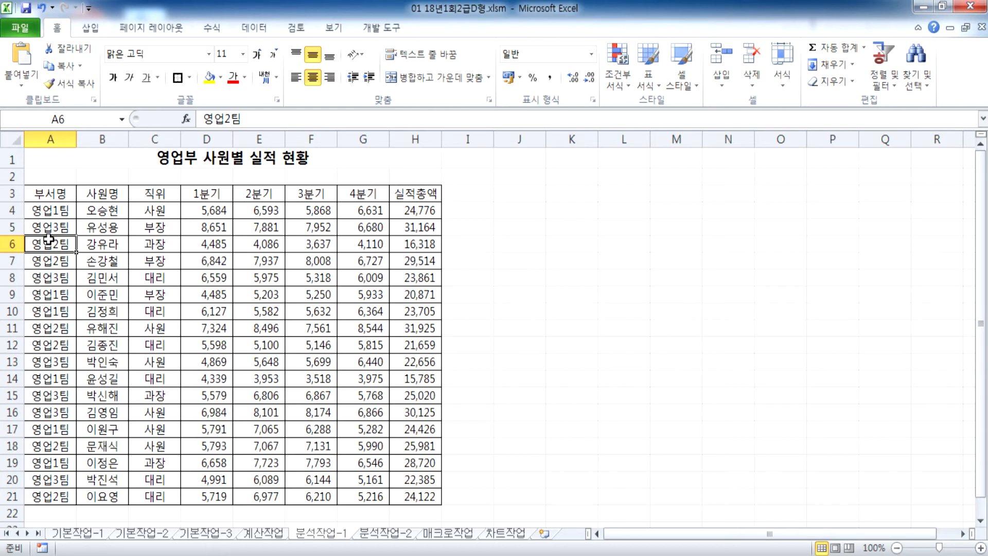
left_click(44, 135)
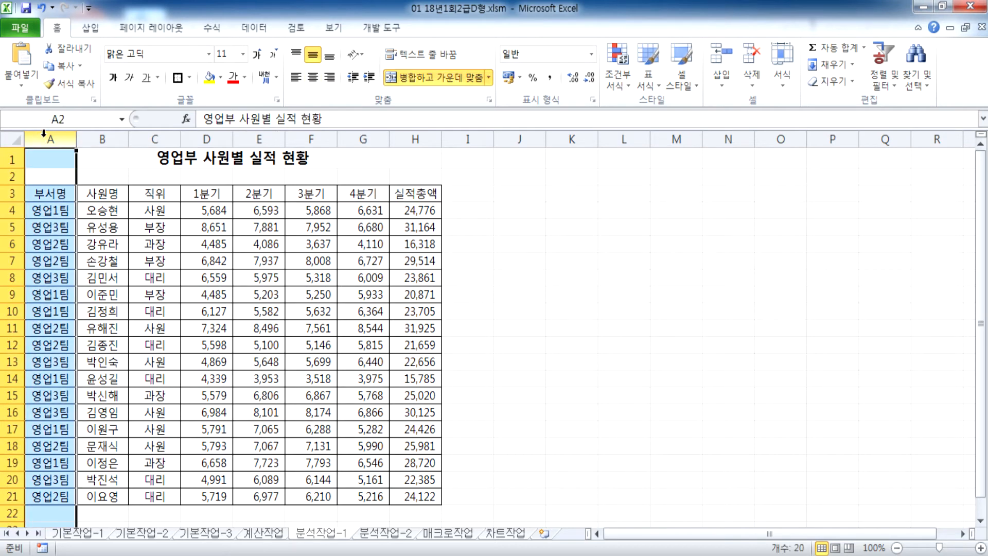
left_click(45, 222)
left_click(57, 139)
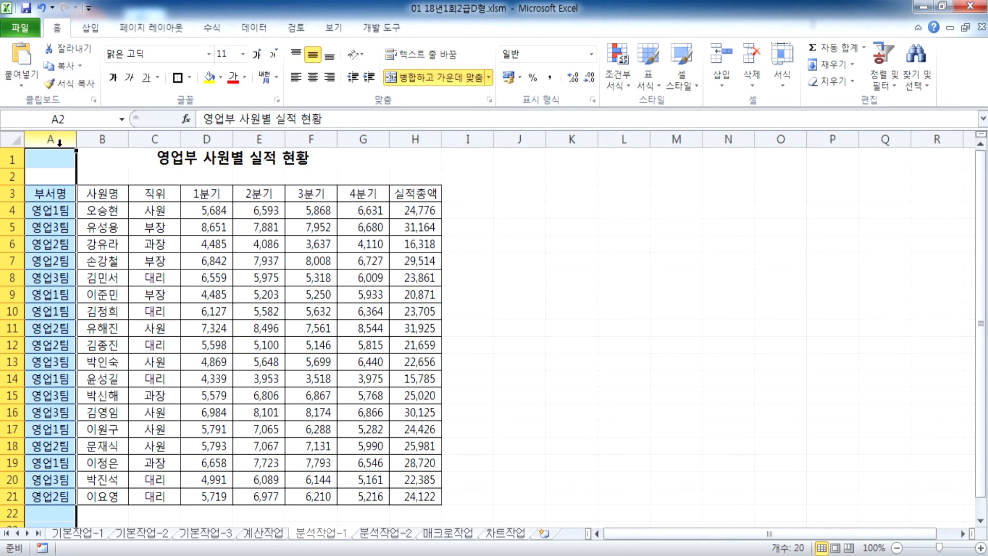
left_click(62, 221)
left_click(255, 29)
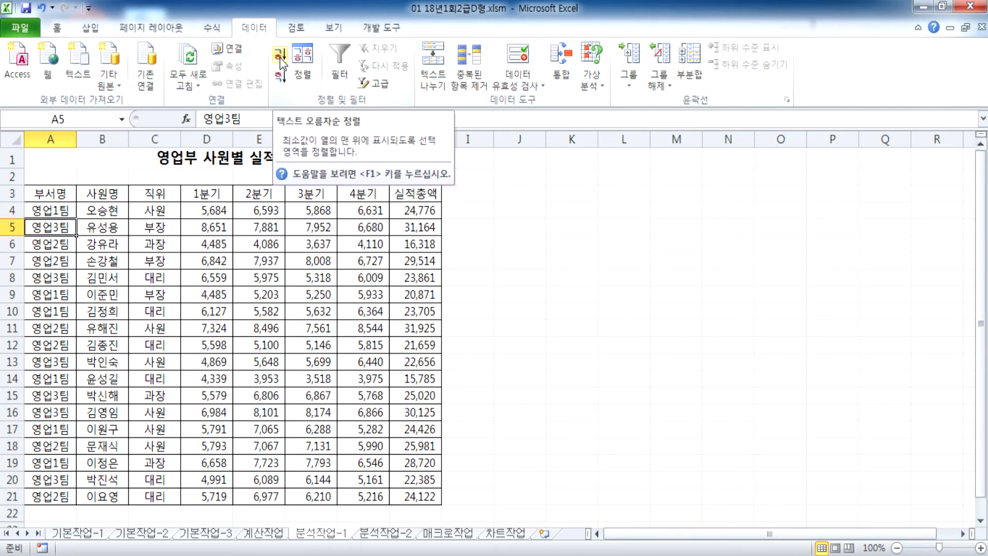
left_click(281, 61)
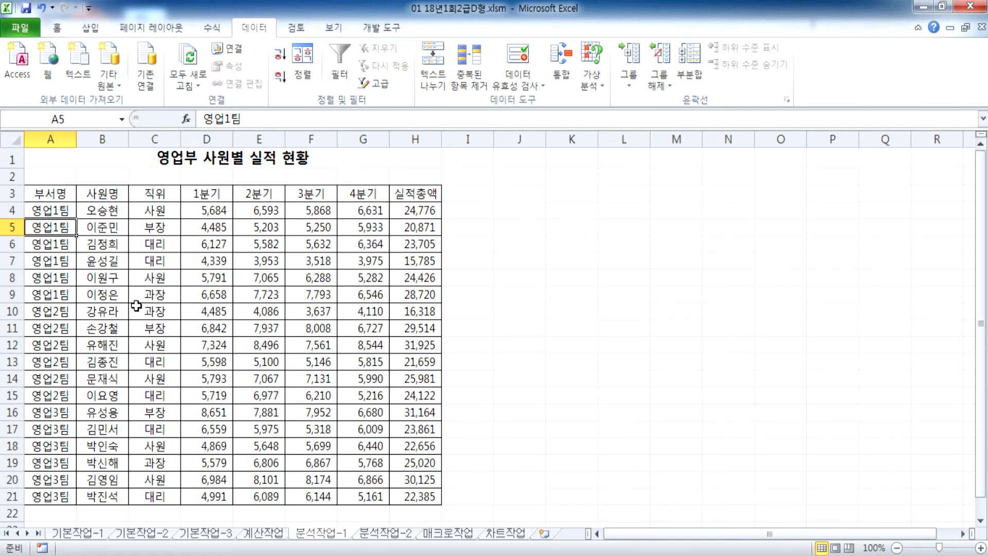
scroll(136, 305, "down", 2)
scroll(135, 305, "up", 2)
scroll(59, 242, "down", 1)
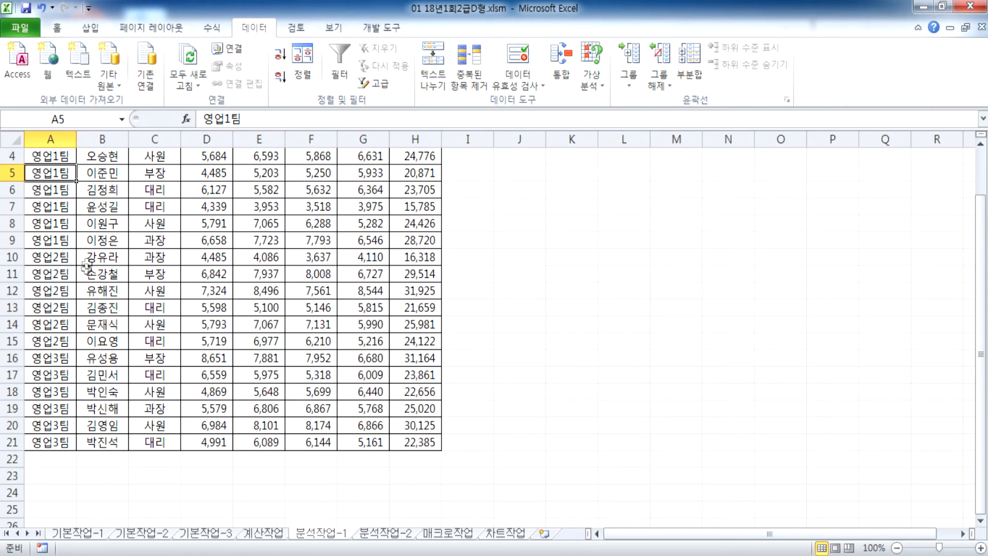
Step: Add 최대값 subtotals of 1분기–4분기 grouped by 부서명, leaving 실적총액 unchecked
scroll(129, 258, "up", 1)
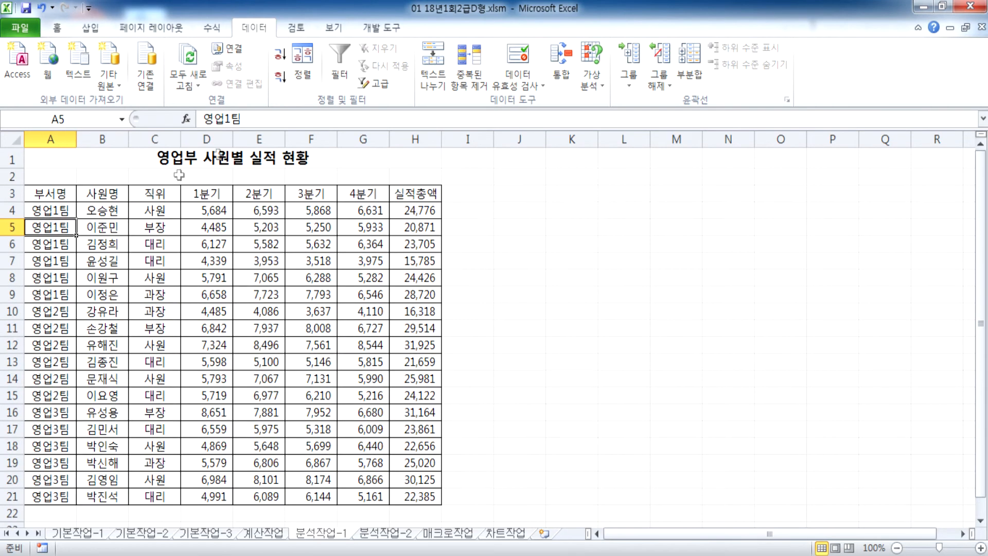
left_click(696, 53)
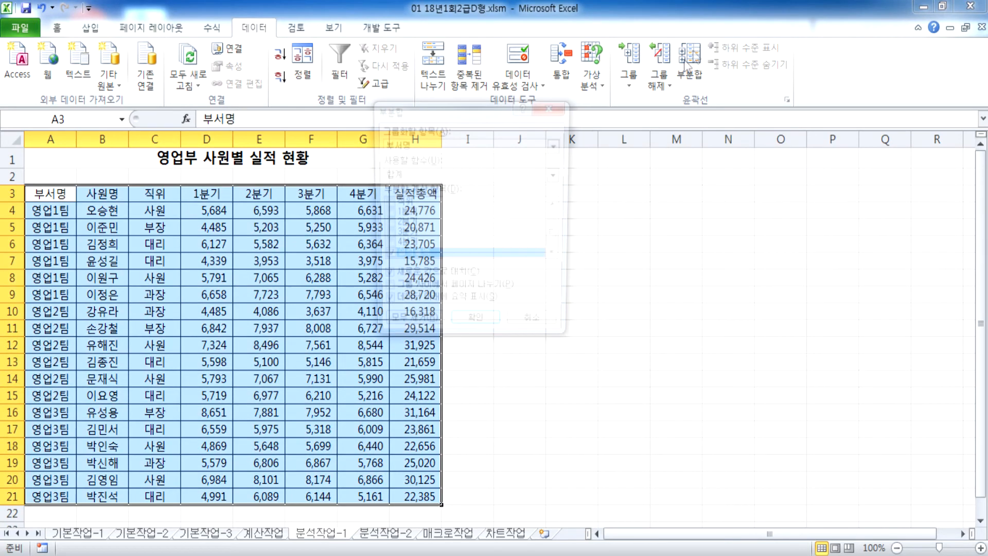
left_click_drag(459, 114, 421, 61)
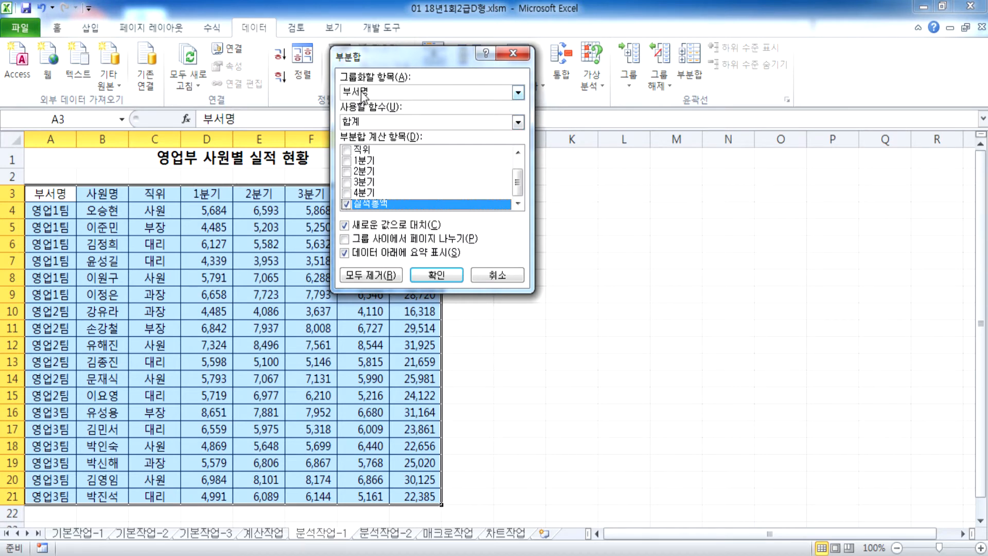
left_click(374, 95)
left_click(375, 96)
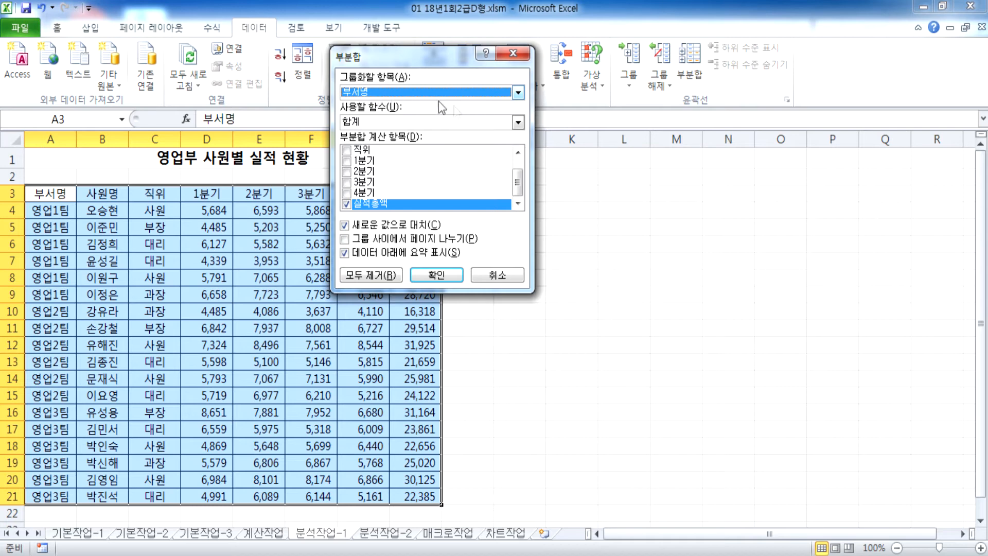
left_click(346, 204)
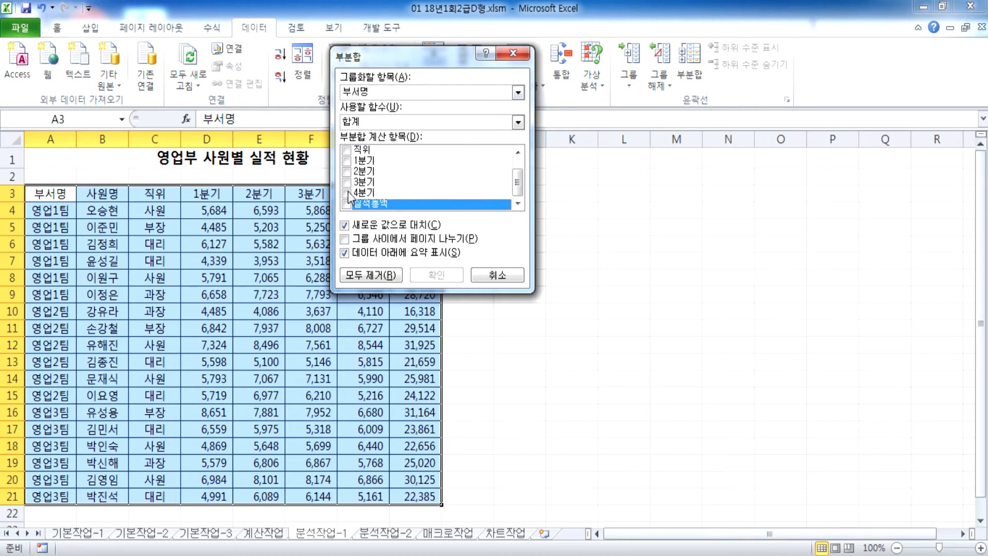
left_click(347, 192)
left_click(346, 181)
left_click(346, 171)
left_click(347, 161)
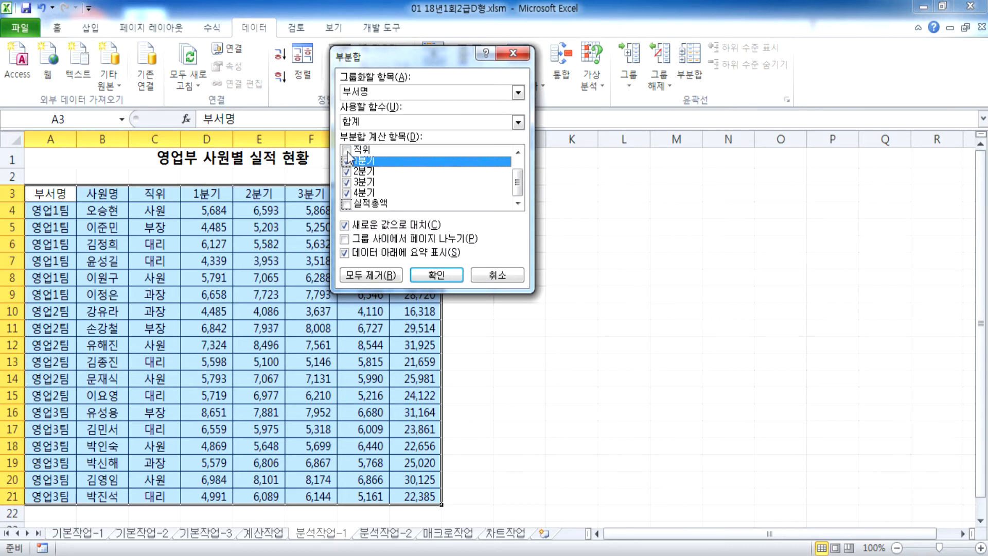
left_click(373, 121)
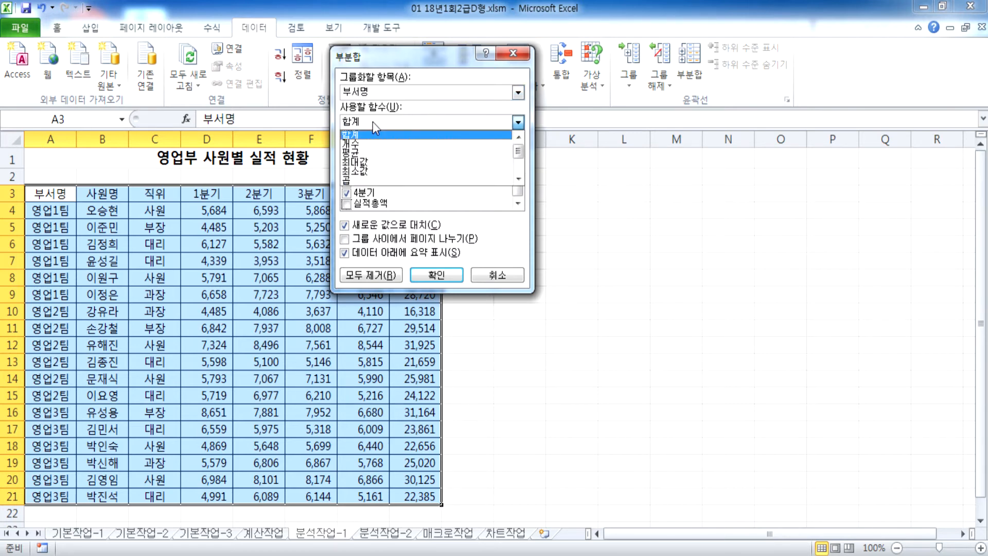
left_click(377, 162)
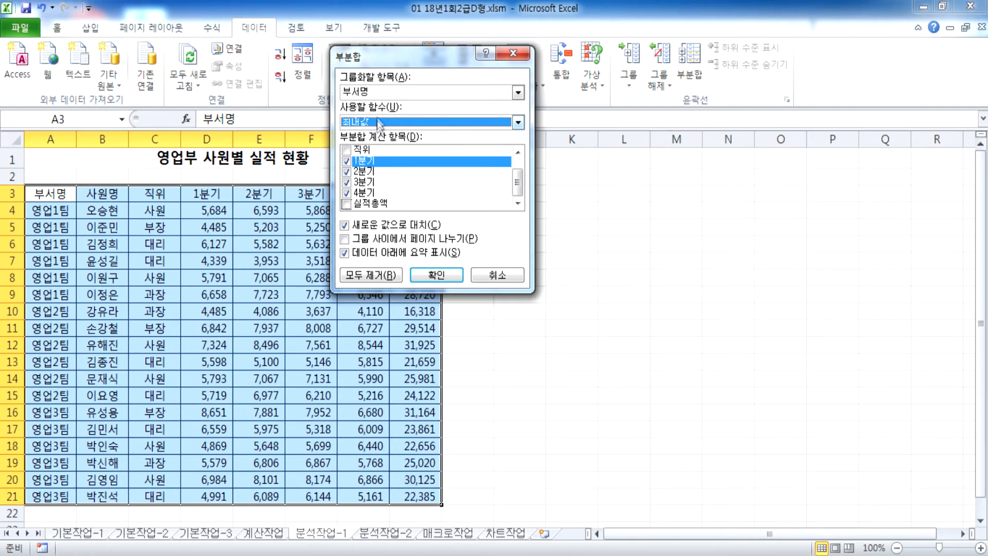
left_click(437, 275)
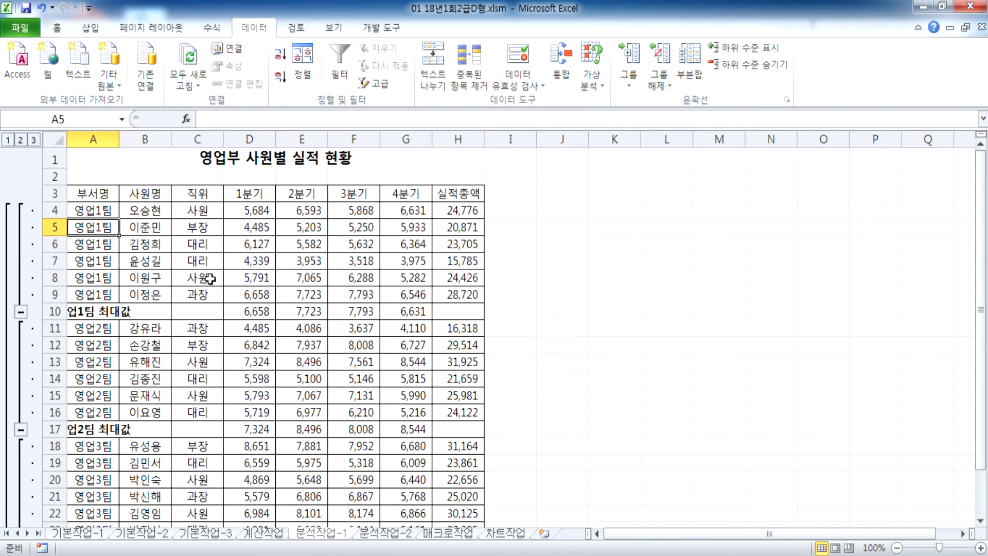
Step: Add 합계 subtotals of only 실적총액 by 부서명, with 새로운 값으로 대치 unchecked
scroll(267, 280, "down", 1)
scroll(286, 281, "up", 1)
left_click(689, 64)
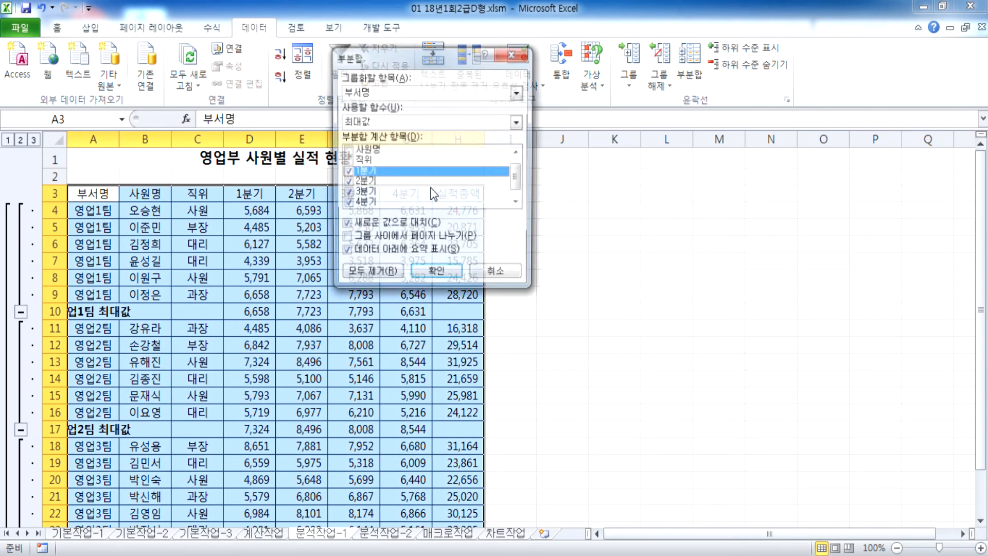
left_click(345, 171)
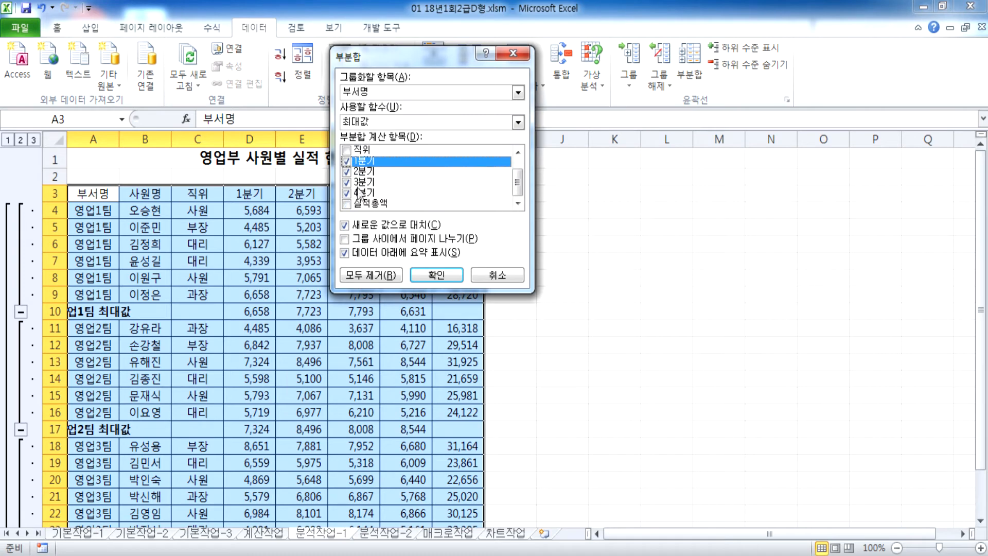
left_click(345, 173)
left_click(346, 182)
left_click(346, 192)
left_click(349, 204)
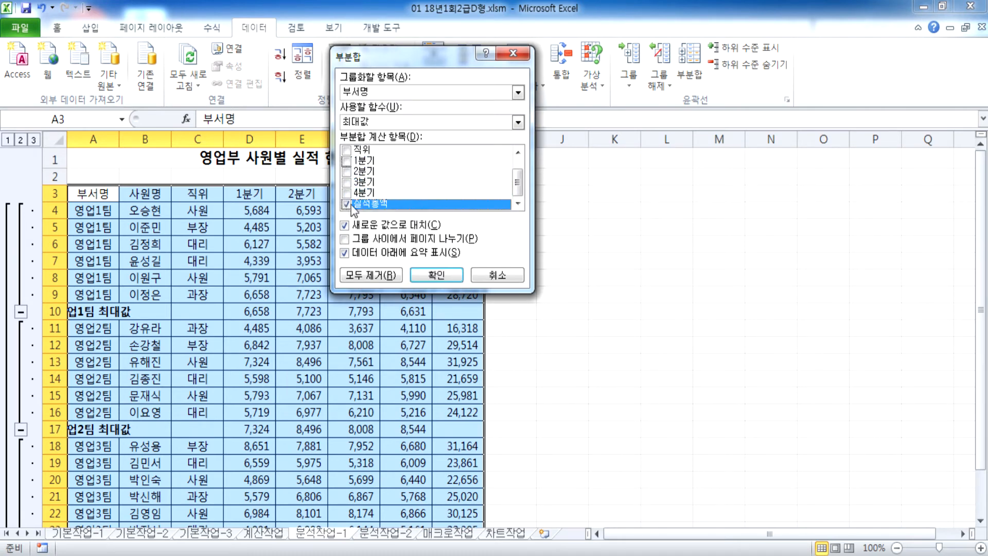
left_click(373, 122)
left_click(368, 136)
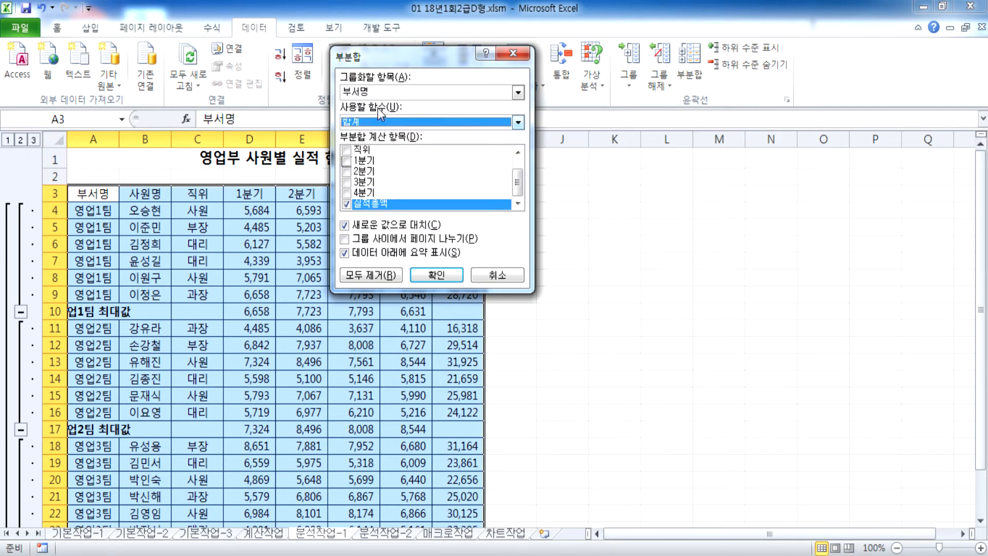
left_click_drag(384, 50, 392, 7)
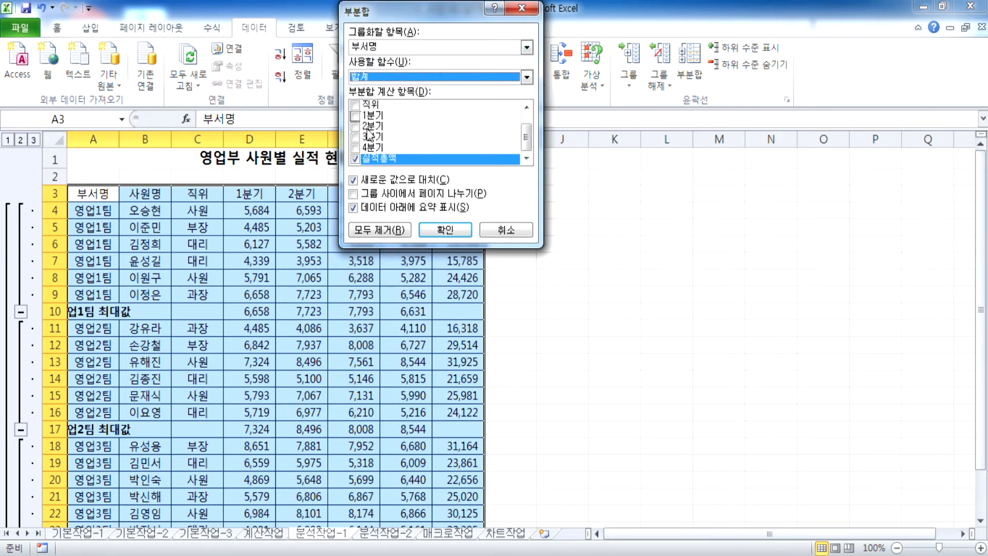
left_click(353, 181)
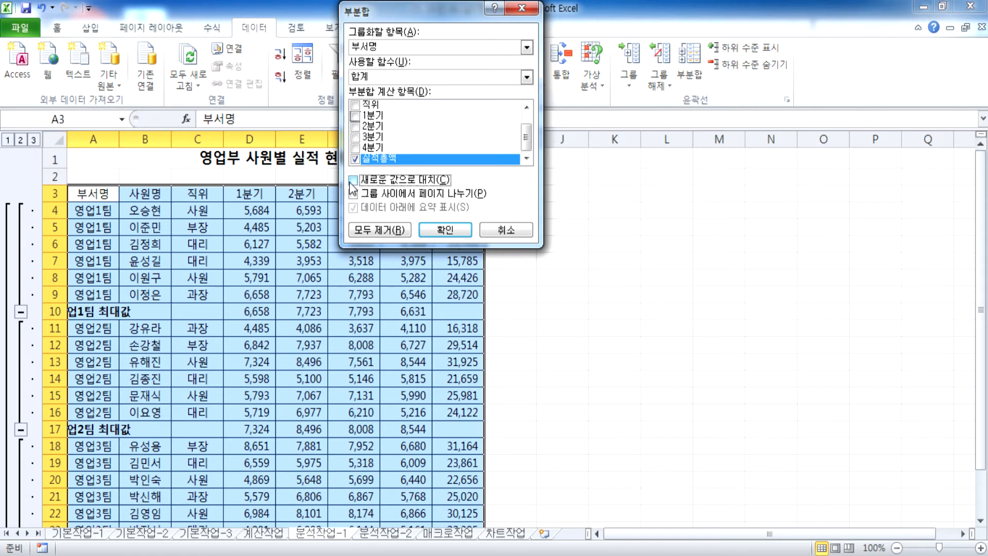
left_click(445, 230)
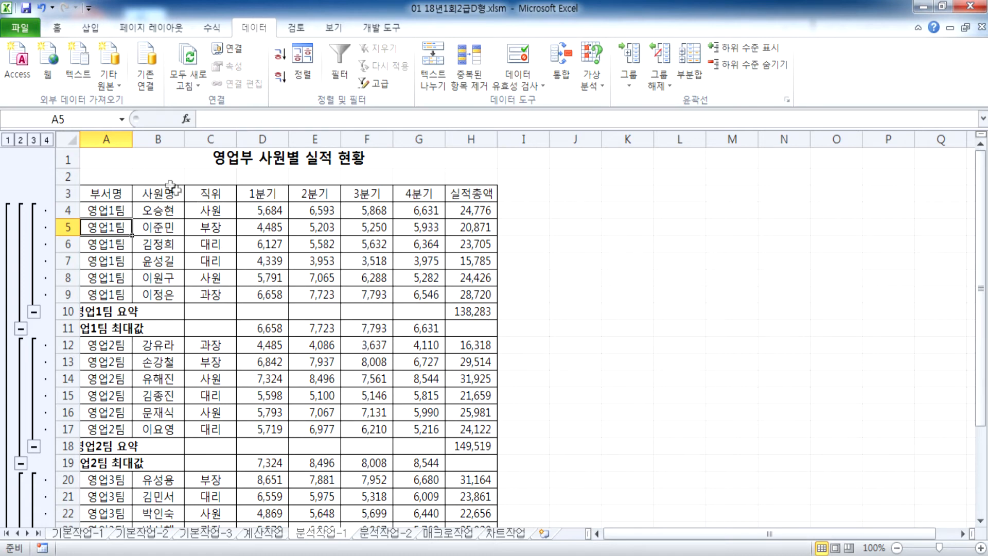
Step: Autofit column A so labels like 영업1팀 요약 and 영업1팀 최대값 show in full
left_click(108, 138)
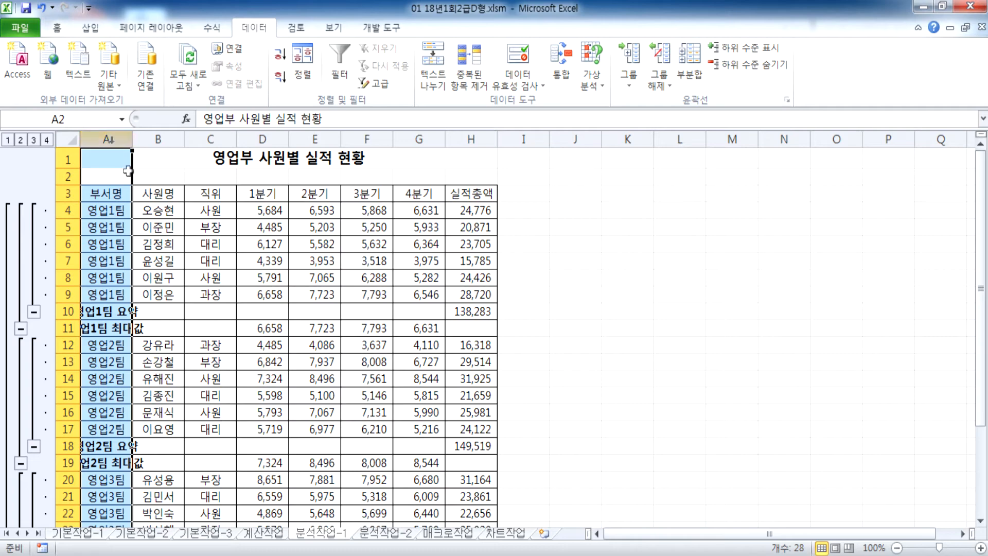
left_click(98, 311)
scroll(93, 332, "down", 3)
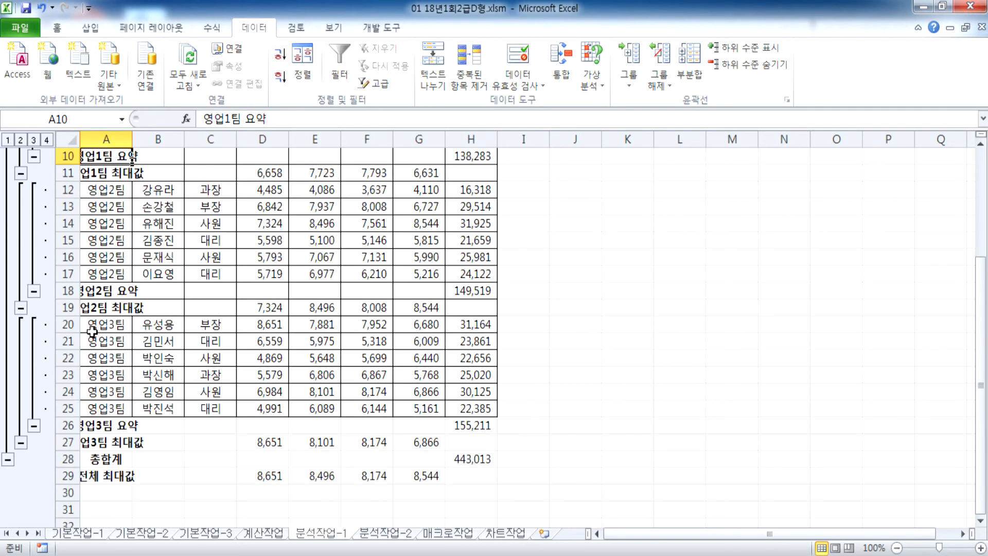
scroll(89, 303, "up", 2)
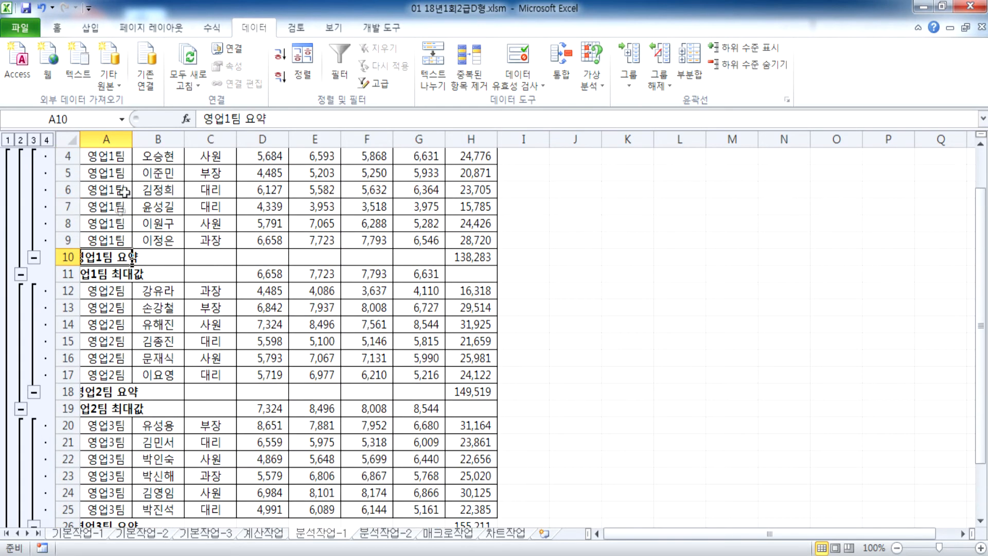
double_click(132, 138)
scroll(108, 257, "up", 1)
scroll(106, 286, "down", 2)
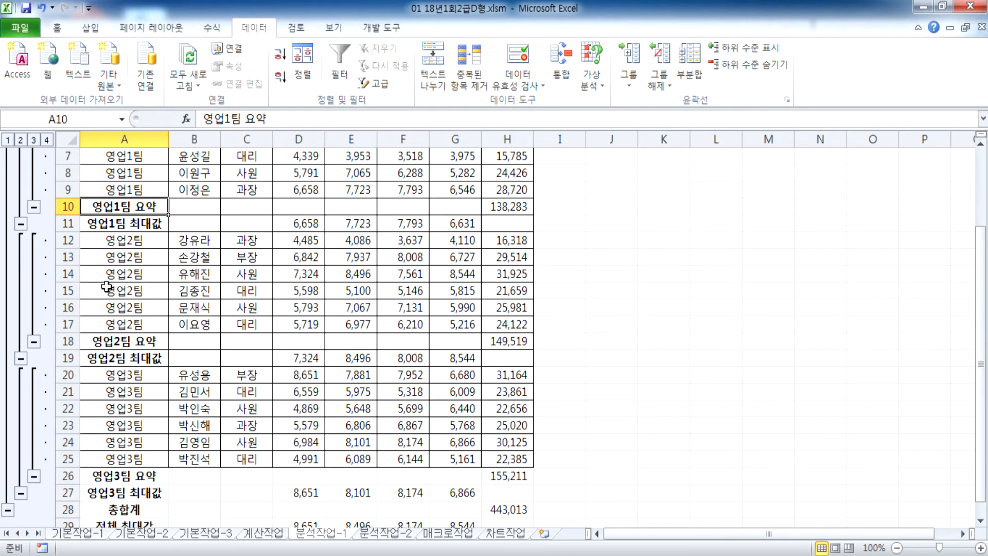
left_click(41, 8)
left_click(90, 271)
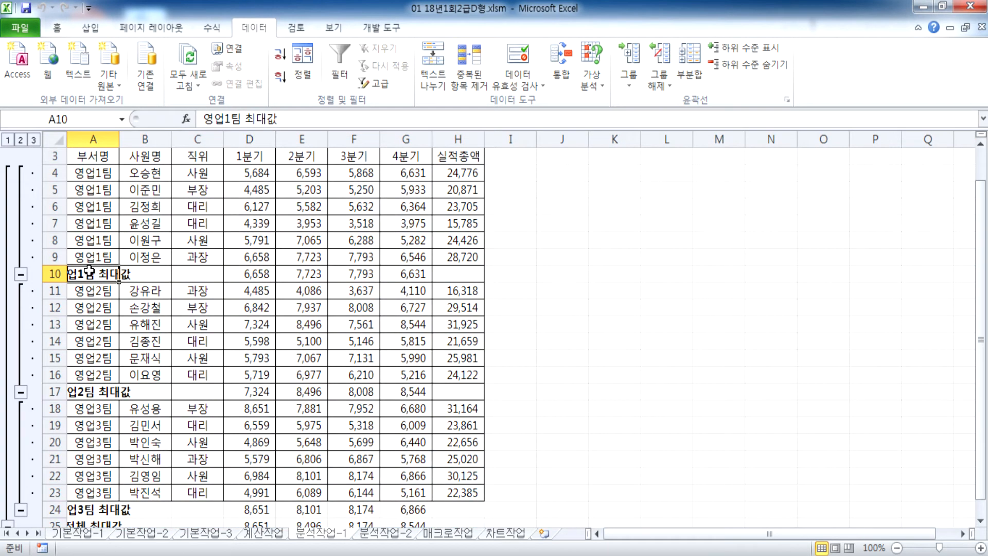
scroll(92, 243, "up", 1)
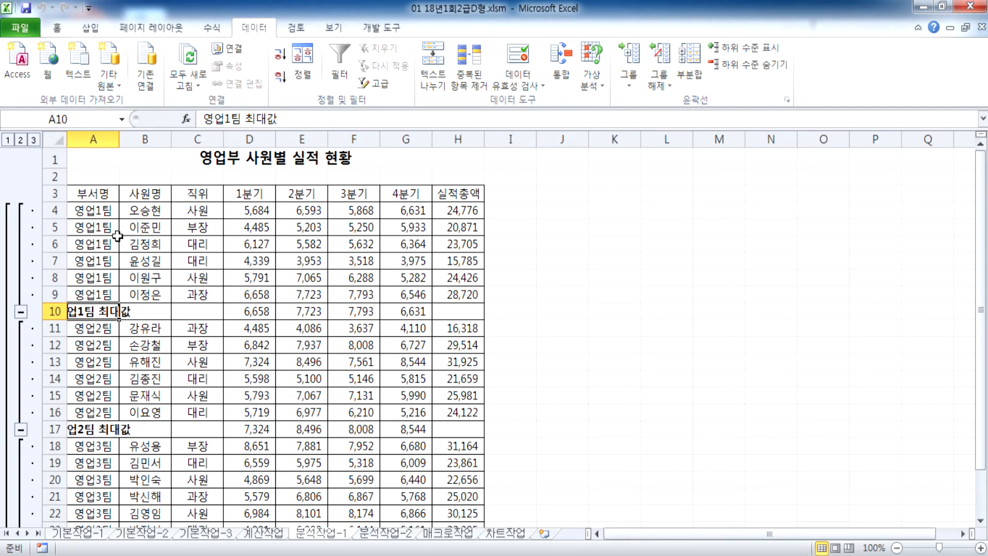
left_click(692, 57)
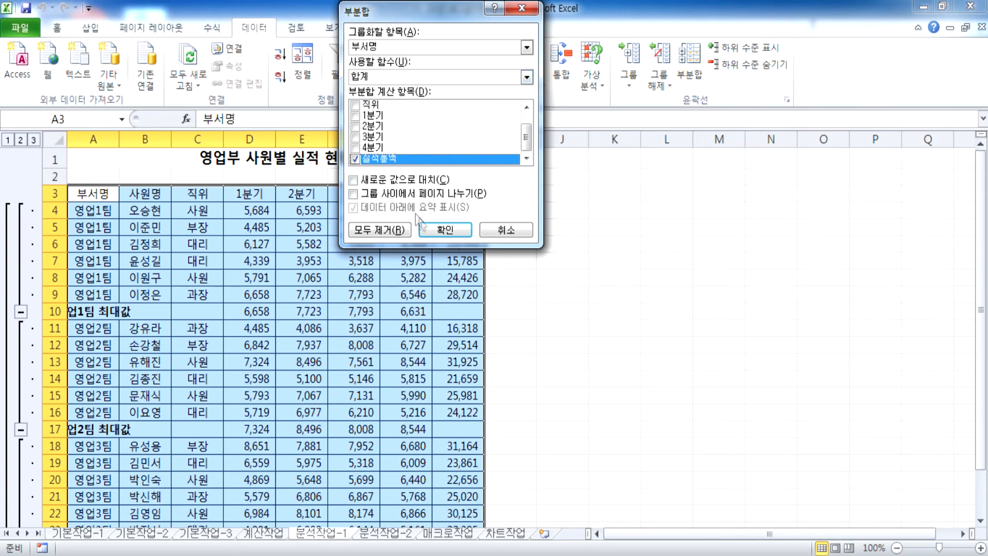
left_click(427, 229)
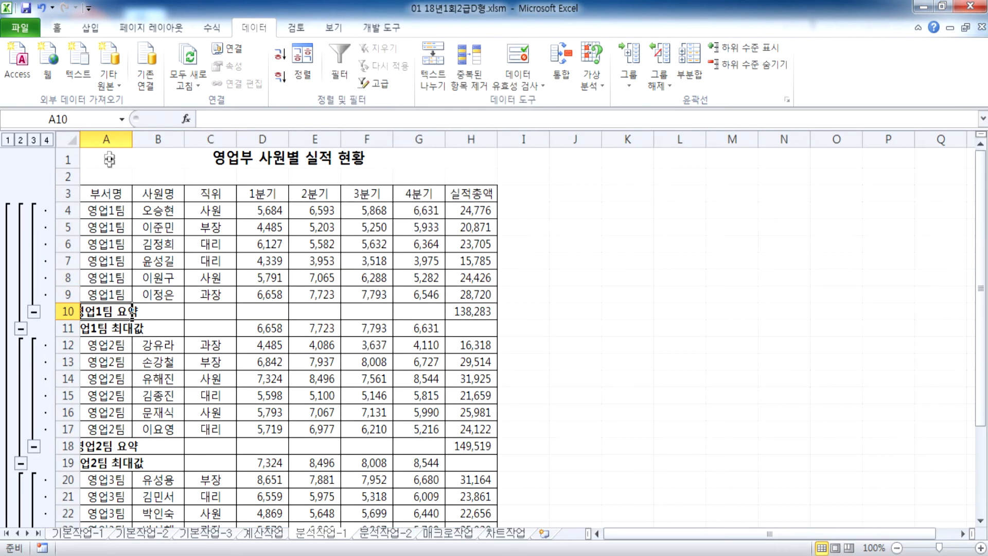
double_click(133, 139)
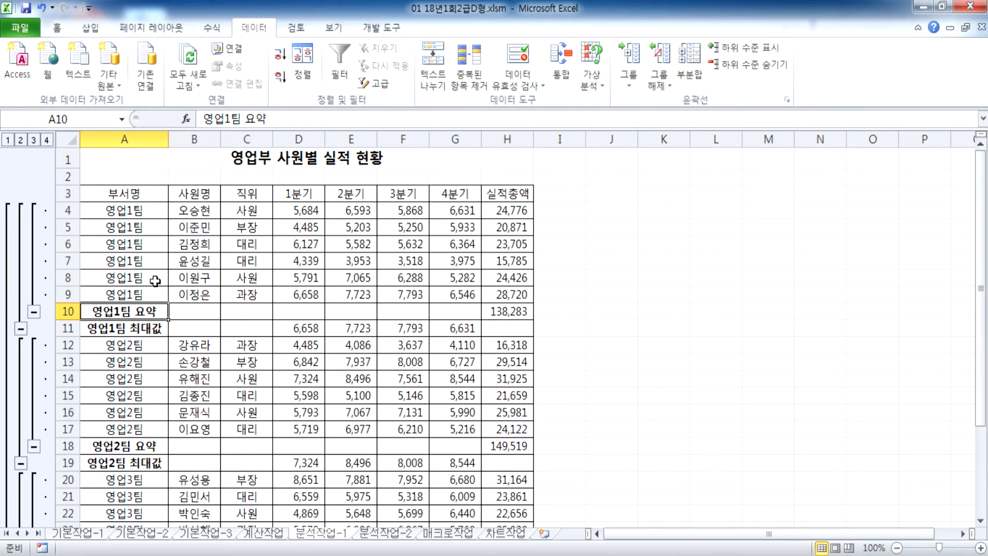
scroll(155, 281, "down", 2)
scroll(152, 298, "up", 2)
Step: Replace the old notes with the heading '* 부분합' and the line '1. 정렬'
key("alt+Tab")
key("ctrl+a")
key("Delete")
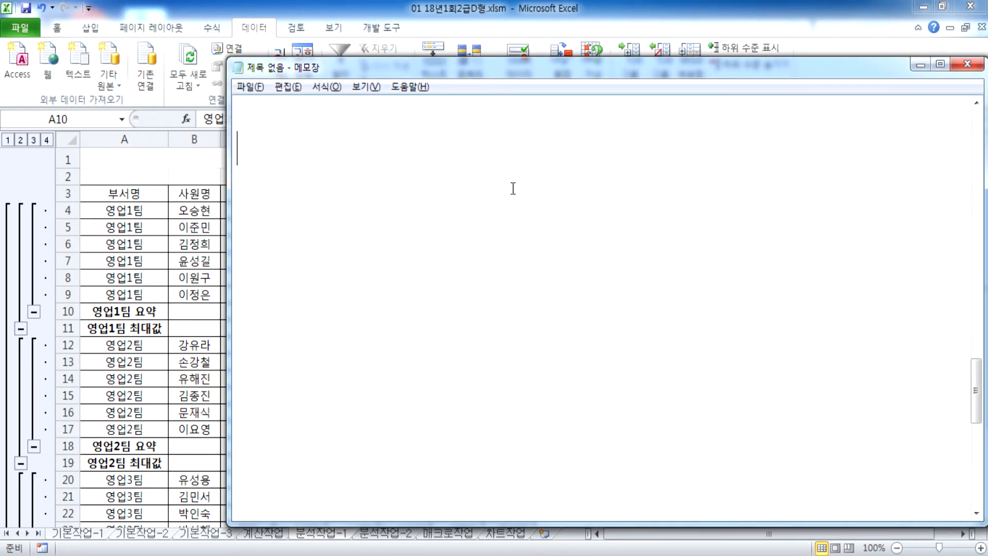
type("* 부분합")
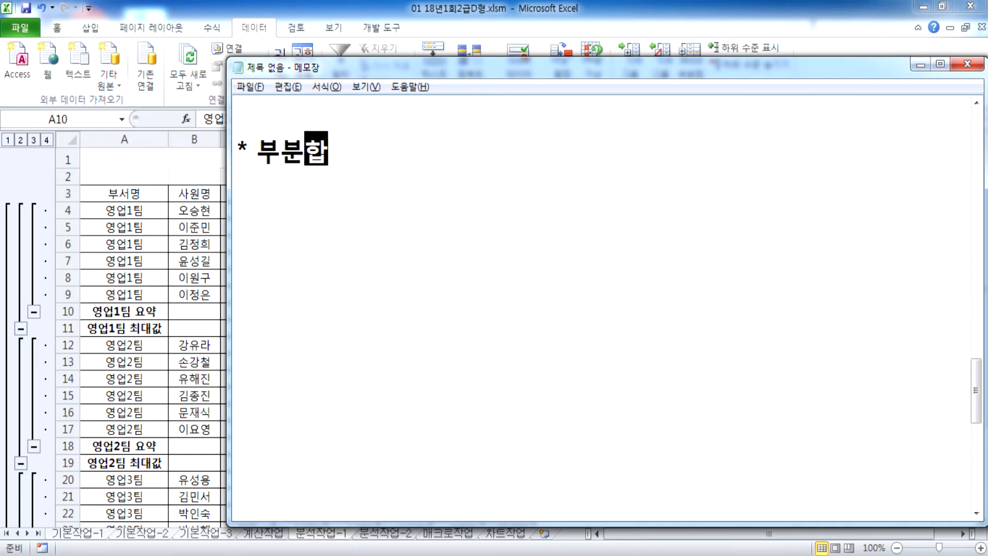
key("Return")
type("1. 정렬")
key("Return")
Step: Add the note lines '2. 부분합 > 그룹할 항목' and '3. 계산작업'
type("2.")
key("BackSpace")
type(". 부분합")
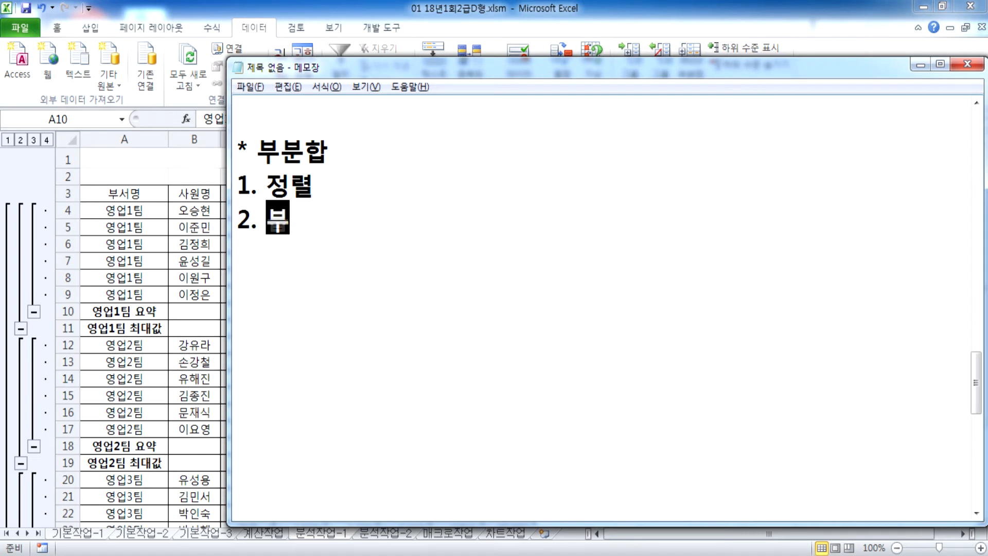
type(" > 그루")
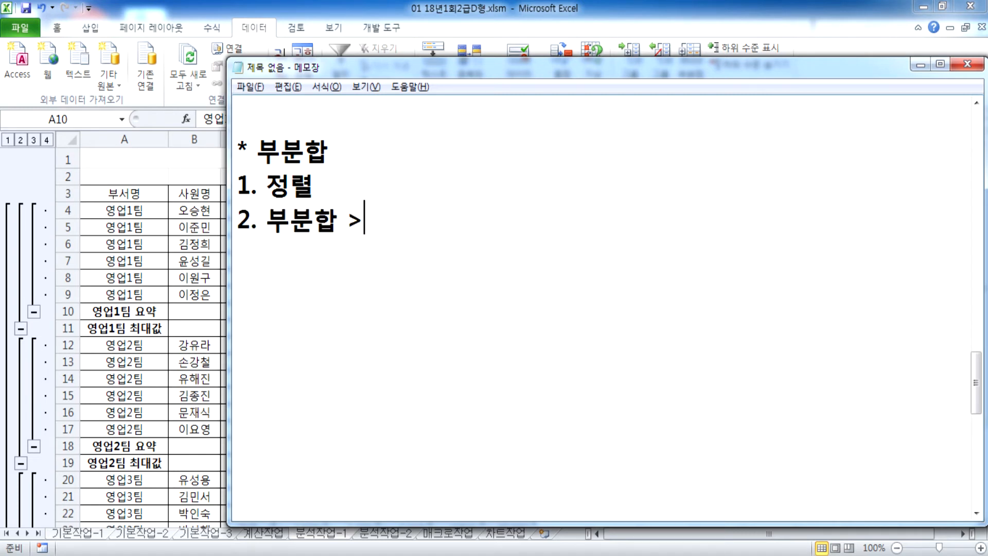
type("ㅂ할 ㅎ")
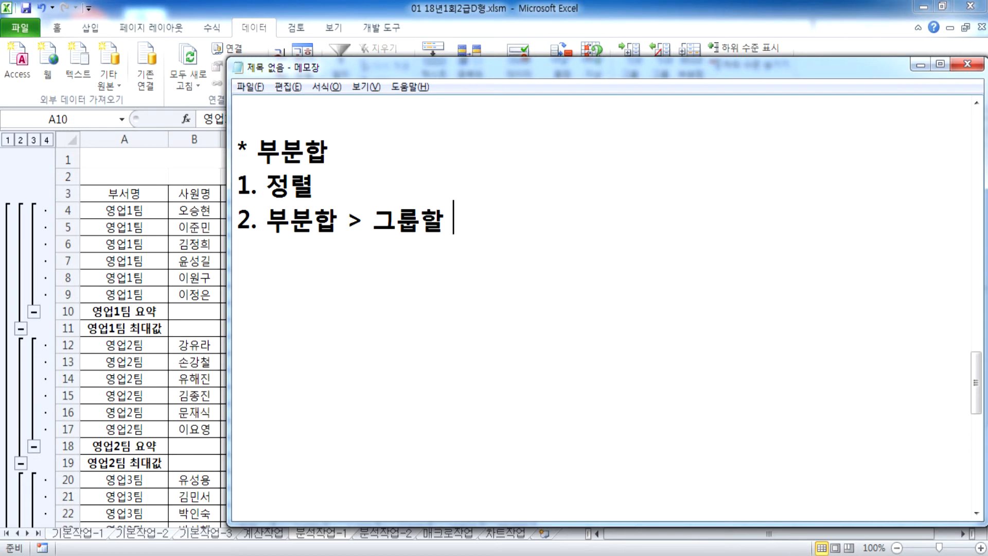
key("BackSpace")
key("BackSpace")
key("BackSpace")
type("할 항목")
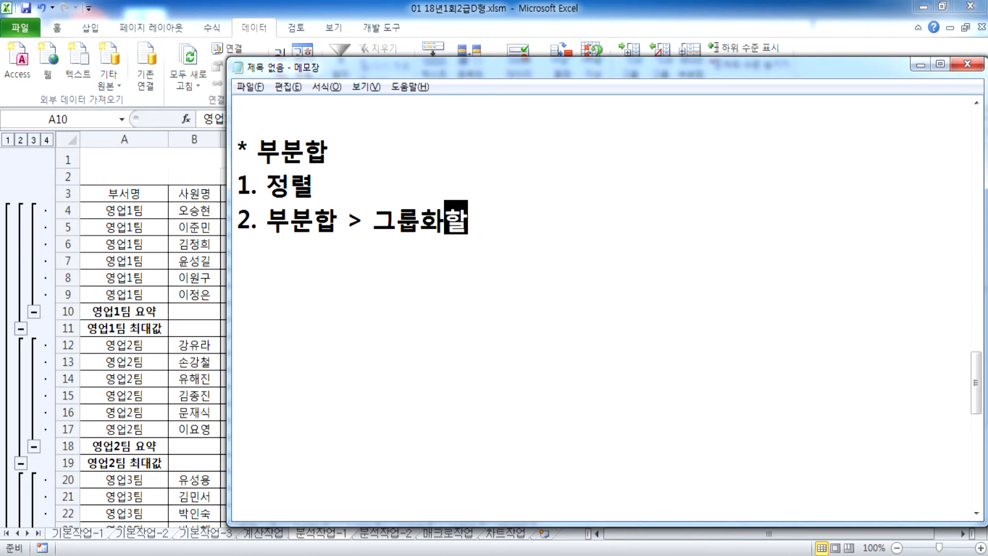
key("Return")
type("3. ")
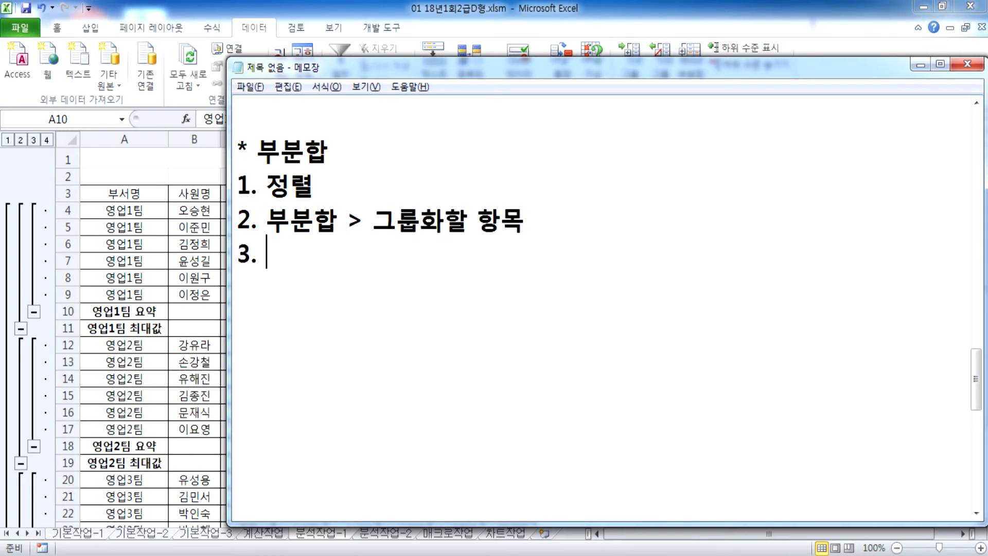
type("계산작엉ㄷ")
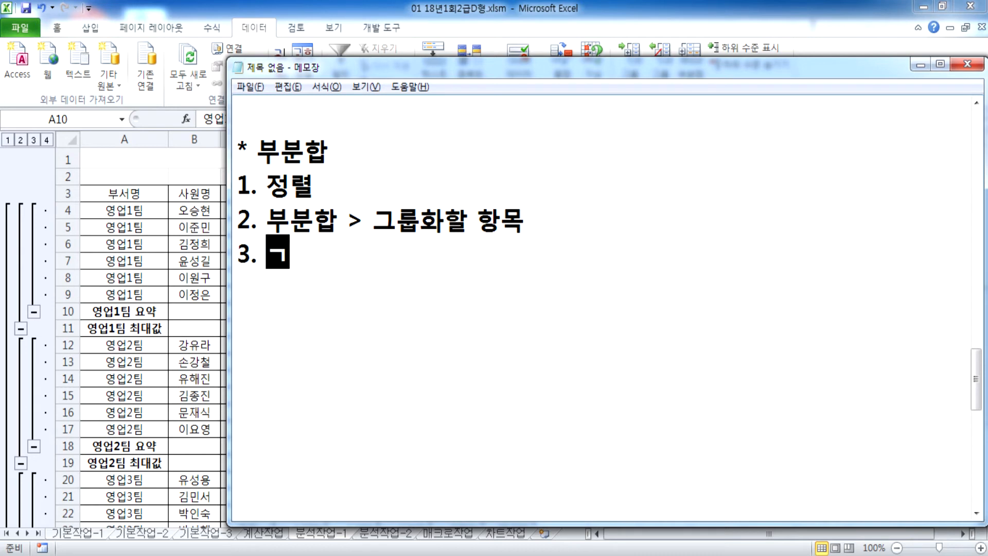
key("BackSpace")
key("BackSpace")
type("업")
Step: Add '4. 추가할 계산작업(새로운 값으로 대치 항목을 해제)' and '5. 너비 조정, 요약 > 합계'
key("Return")
type("4. ")
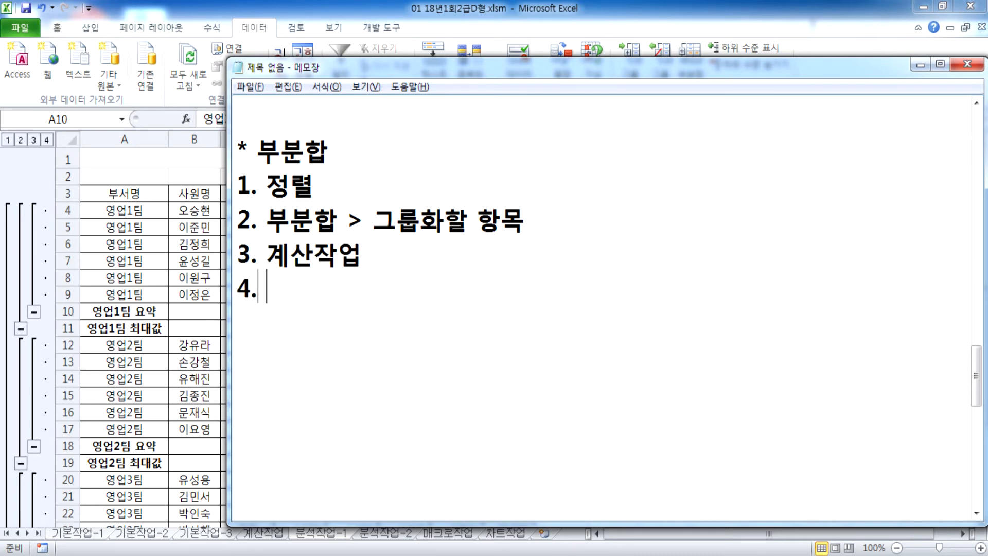
type("추")
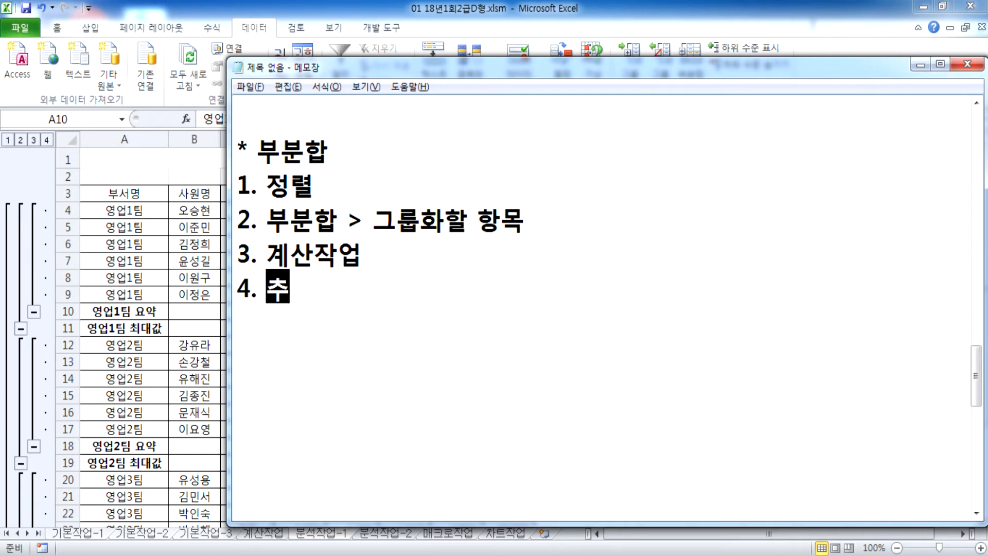
type("가할 ㄱ계산작업")
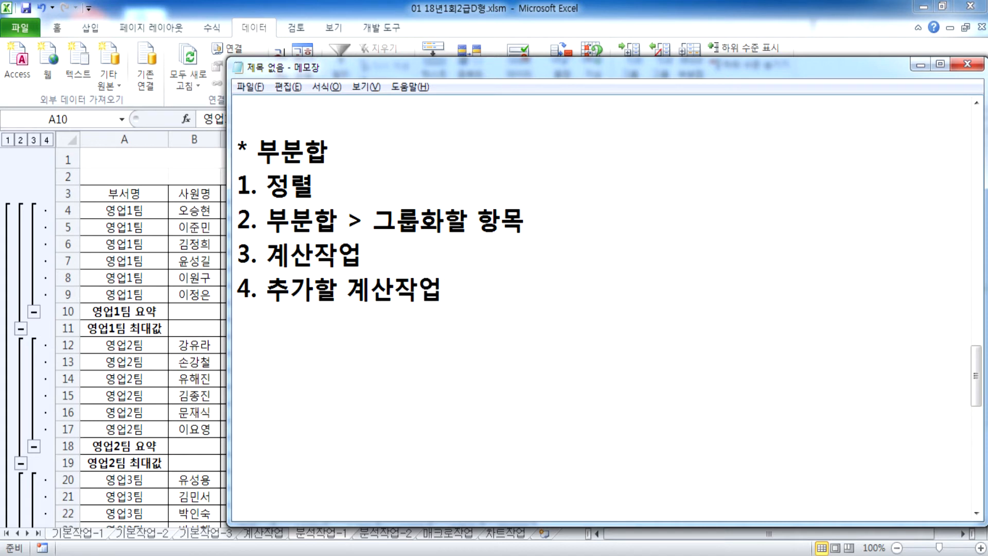
type("(새")
type("로운 값으로")
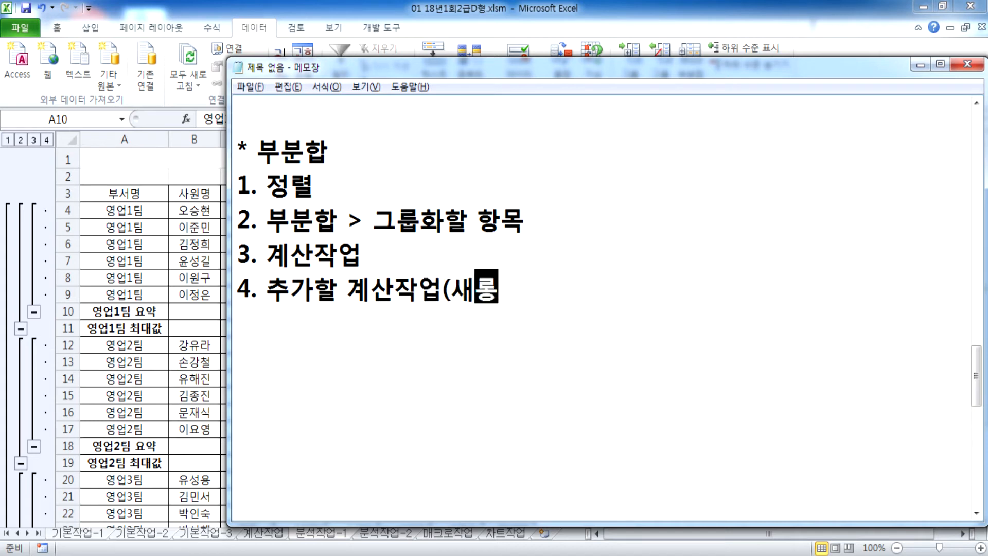
type(" 대")
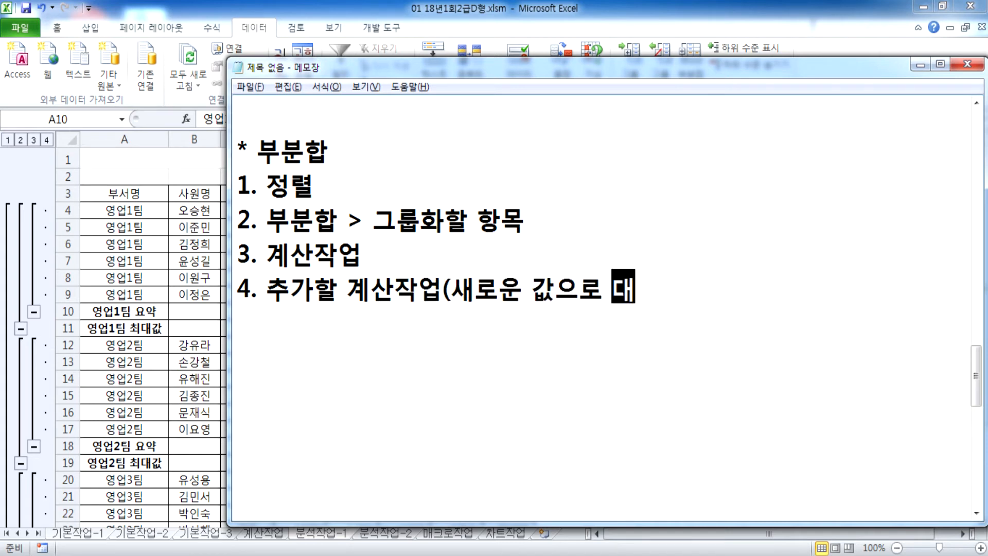
type("치 항모목을 해제)")
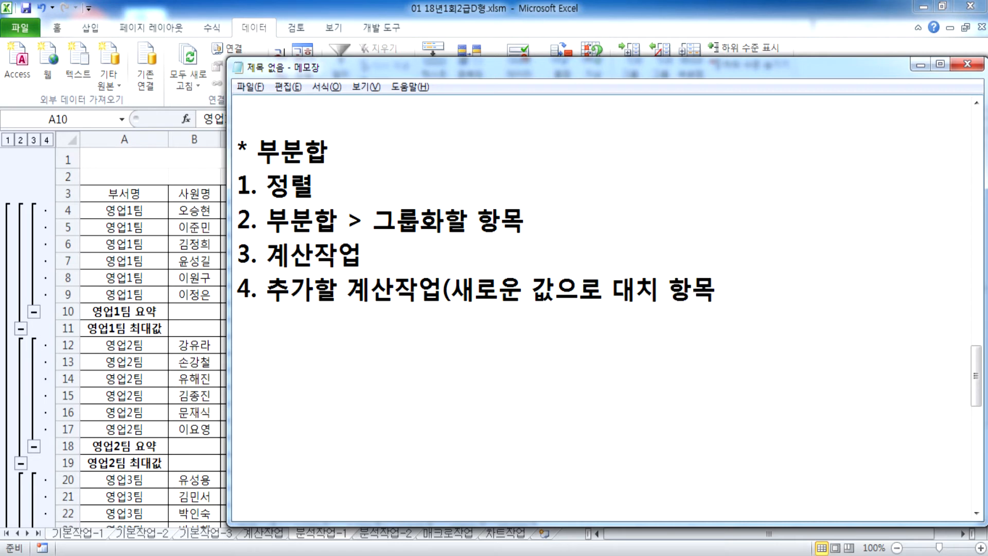
key("Return")
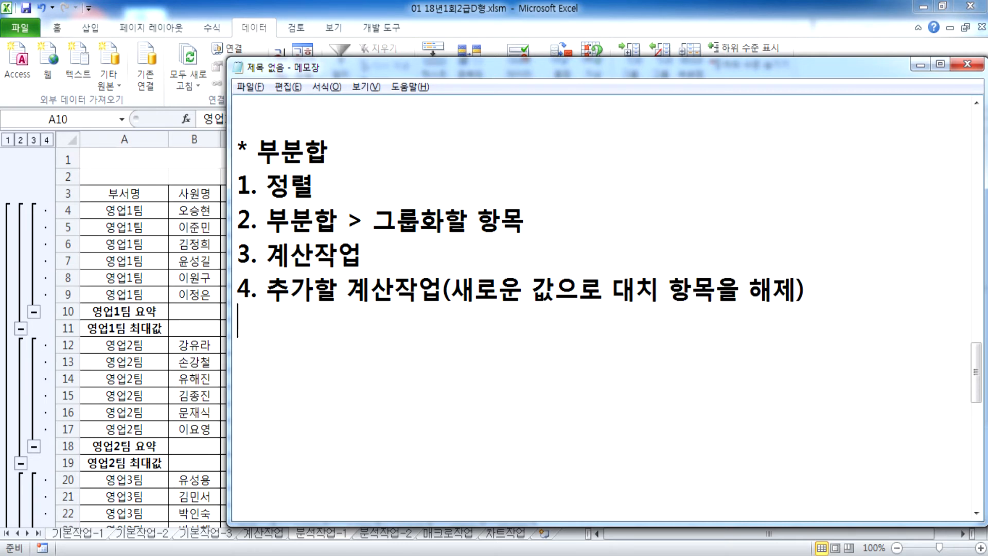
type("5. ")
type("너비 조절")
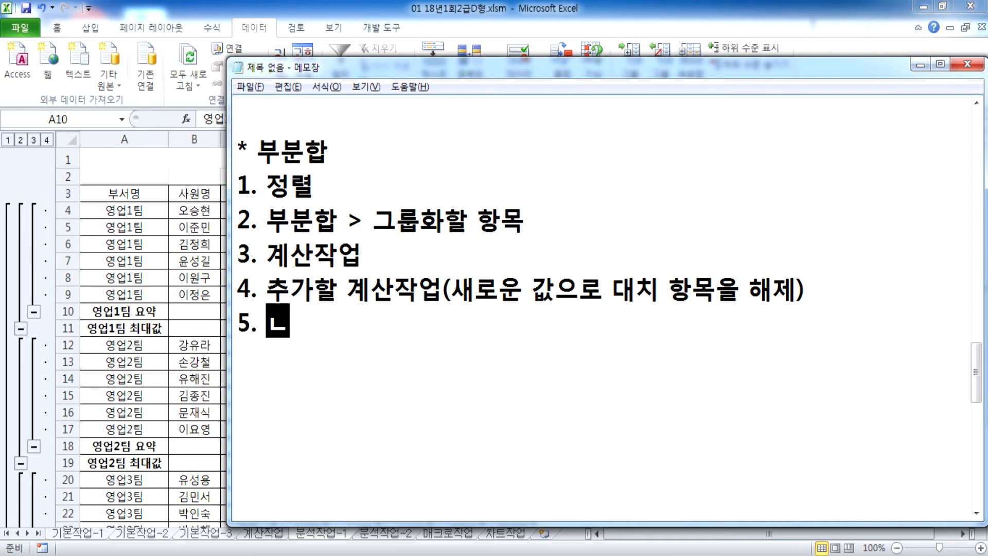
key("BackSpace")
type("ㅇ")
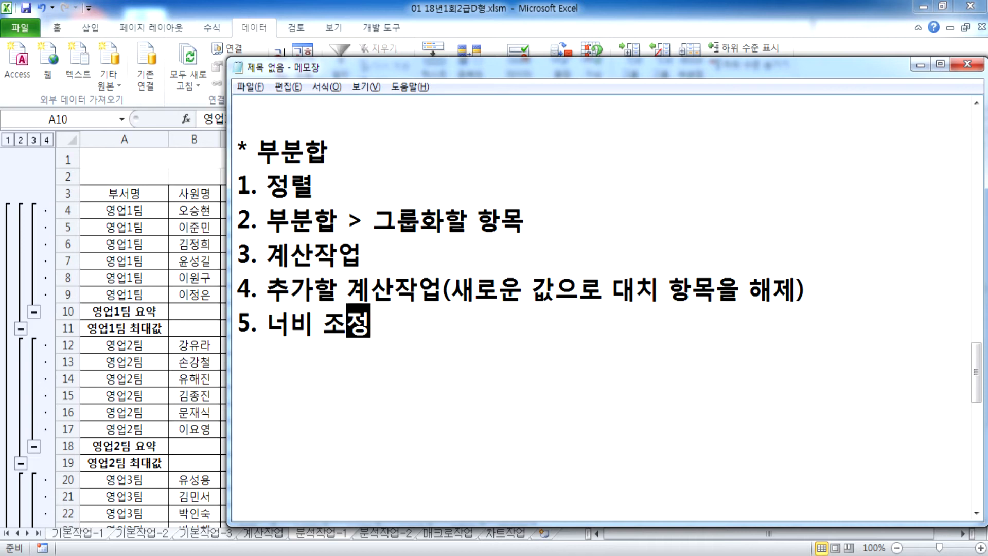
type(", ")
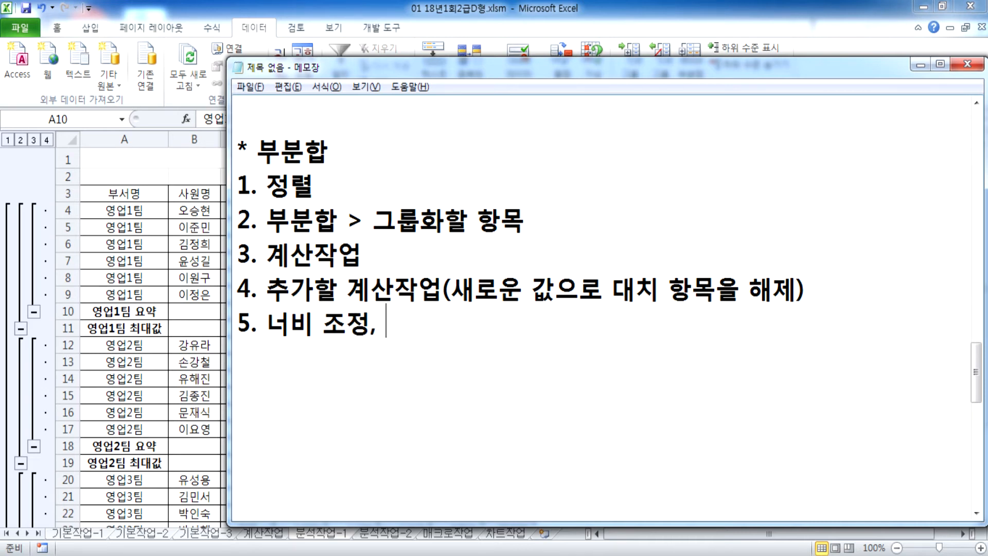
type("요약 > 합계")
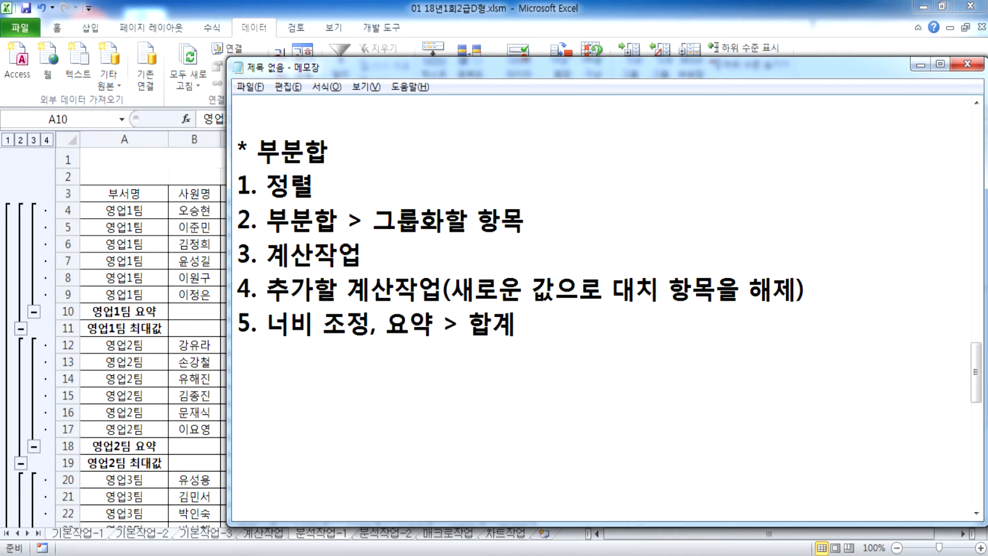
key("alt+Tab")
scroll(203, 332, "down", 7)
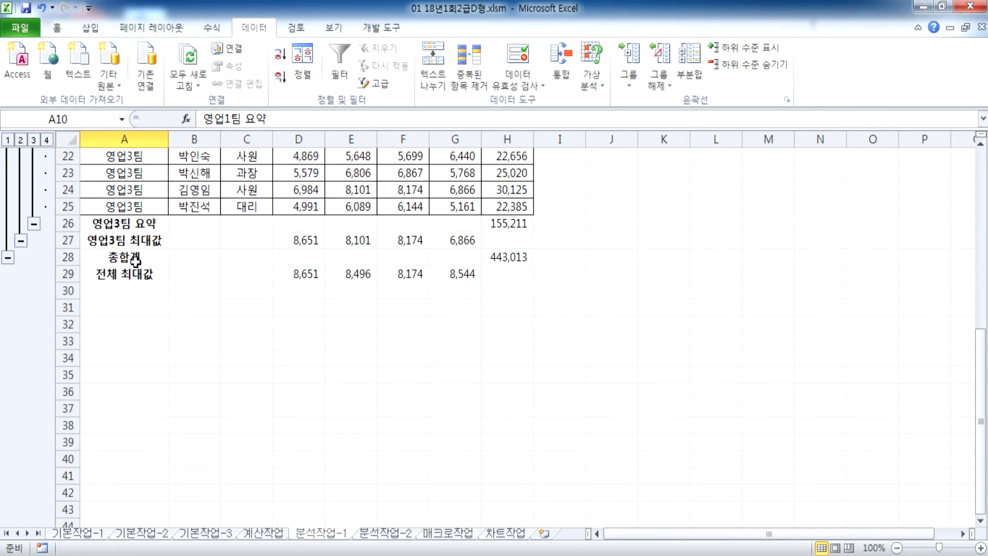
scroll(135, 260, "up", 6)
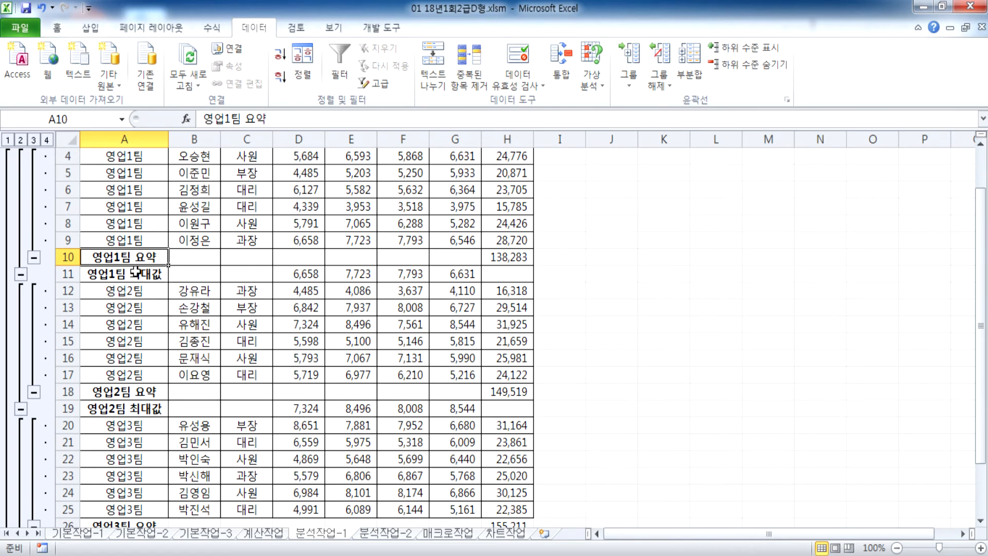
scroll(139, 329, "down", 1)
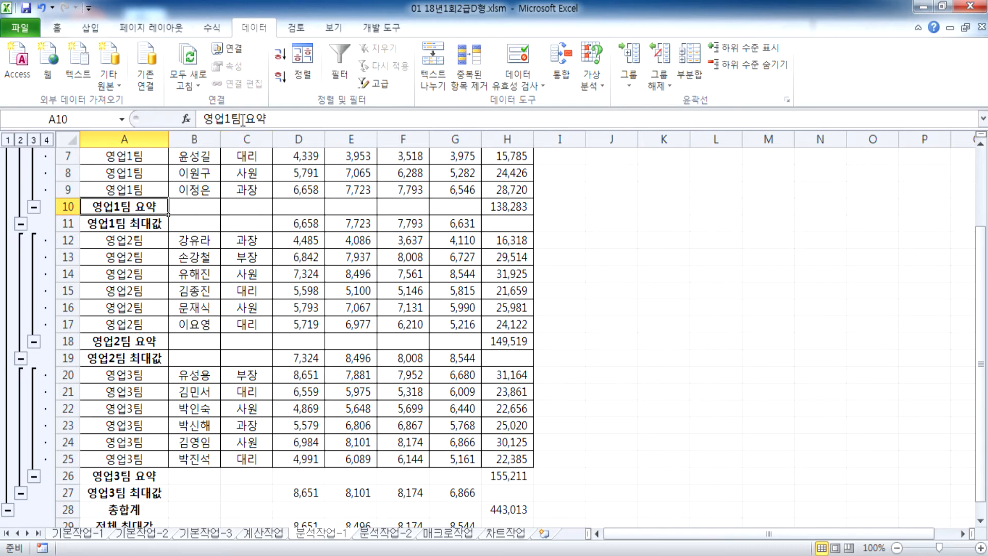
left_click_drag(244, 119, 267, 119)
type("GKQR")
key("BackSpace")
key("BackSpace")
key("BackSpace")
key("BackSpace")
key("Hangul")
type("ㅎㅏㅂㄱㅖ")
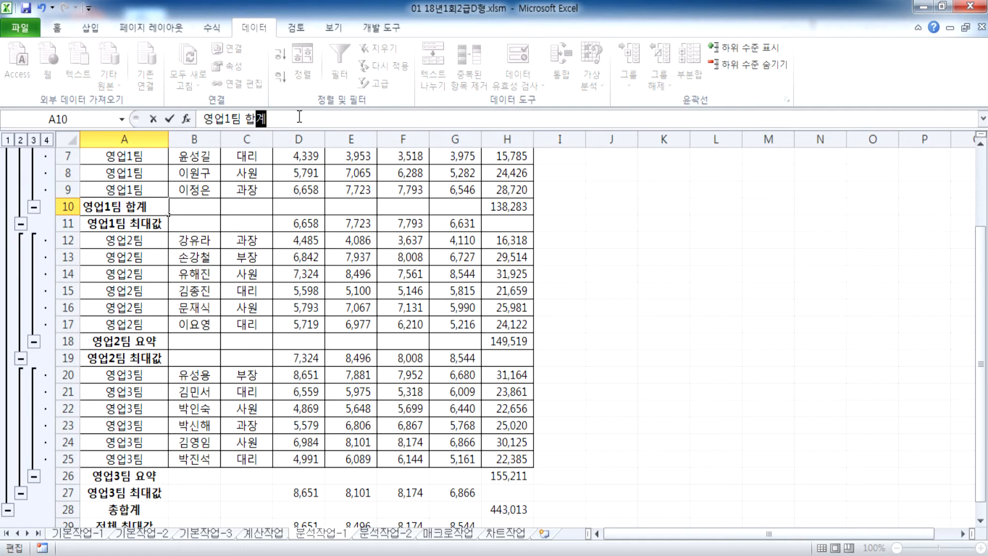
key("Escape")
key("alt+Tab")
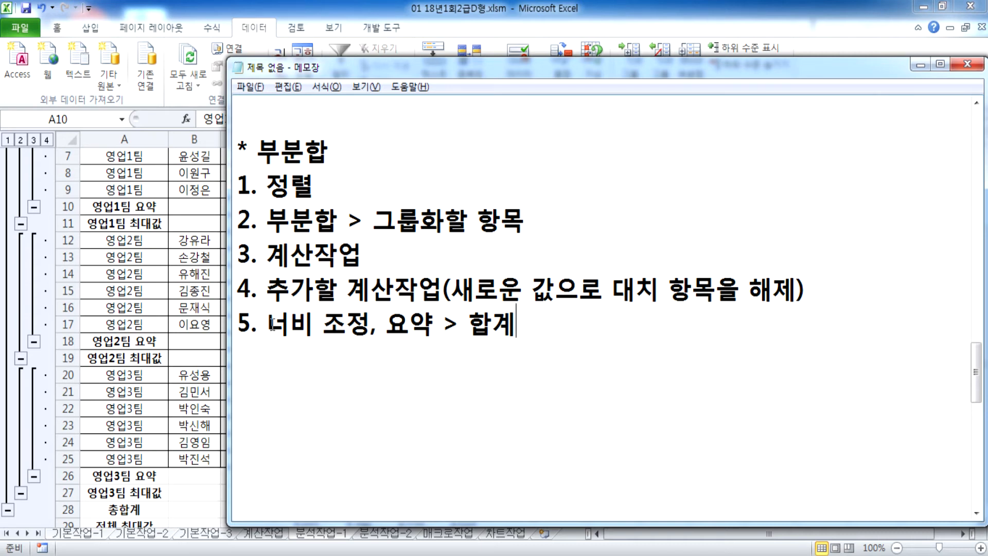
Step: Bring Excel back over Notepad and show the 분석작업-2 roster sheet
key("alt+Tab")
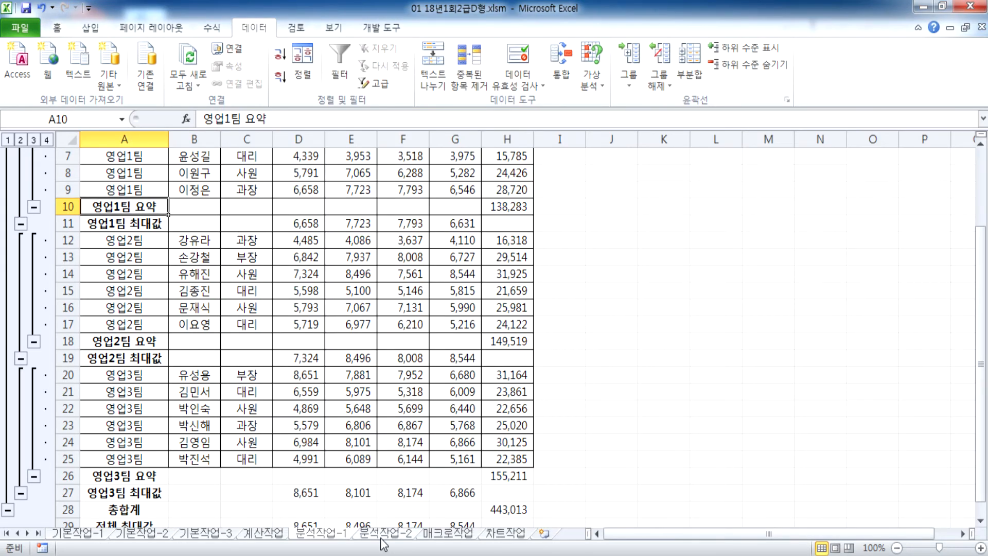
left_click(381, 538)
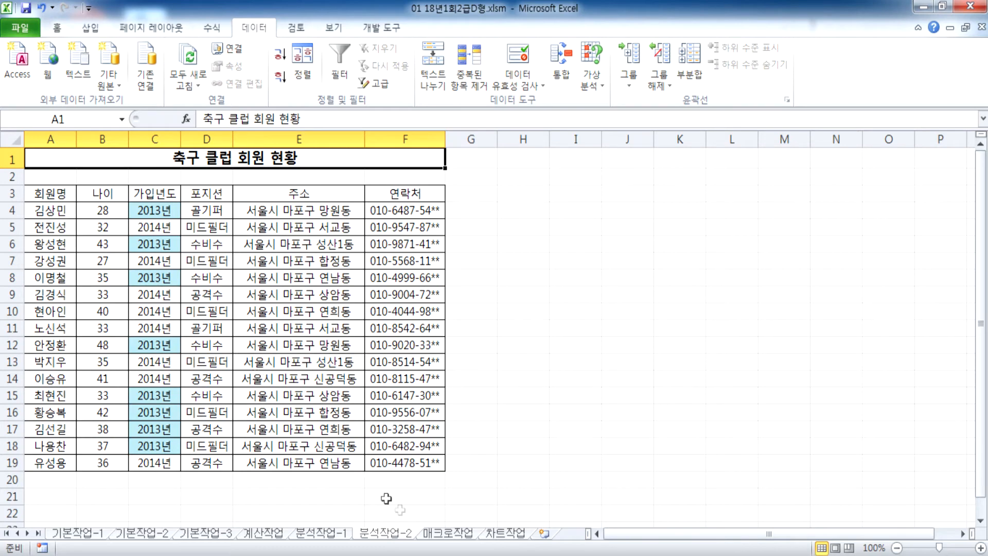
Step: Select a 포지션 cell in the 축구 클럽 회원 현황 roster and open the Sort dialog
left_click(326, 538)
key("ctrl+Page_Down")
left_click(257, 247)
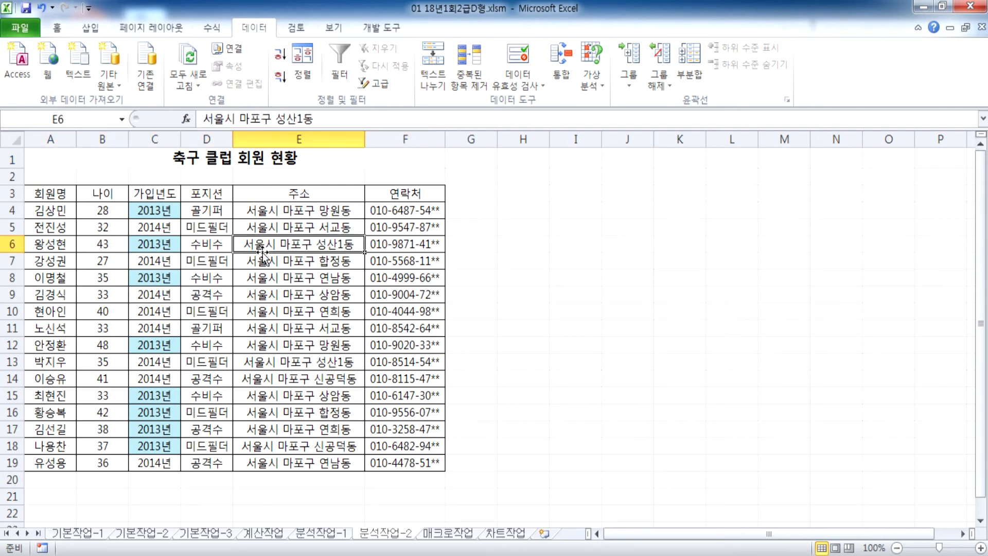
left_click(159, 247)
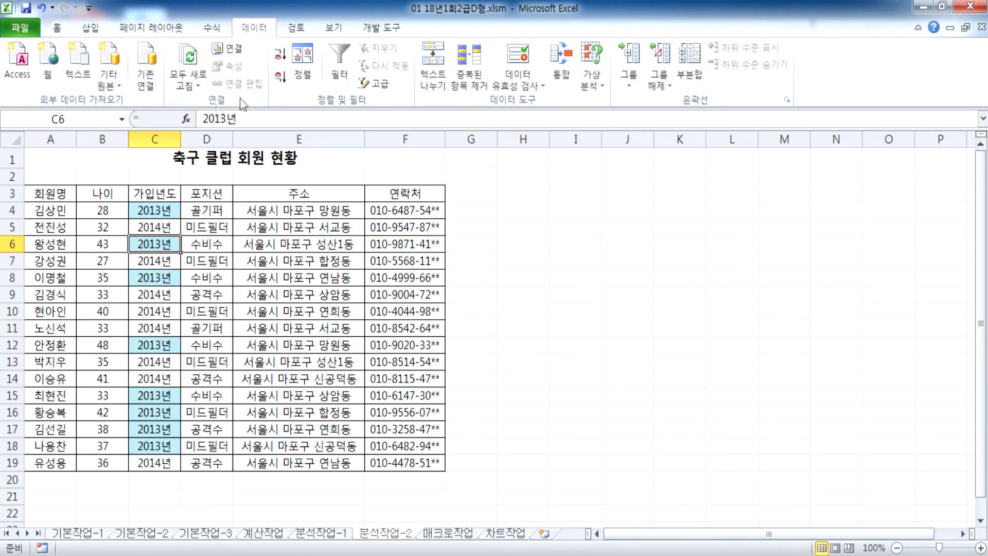
left_click(200, 211)
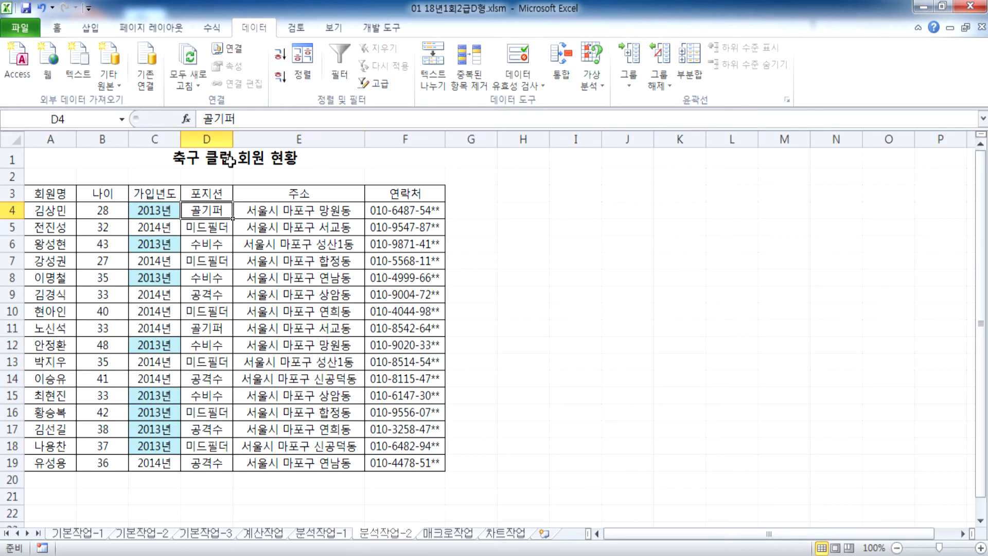
left_click(303, 66)
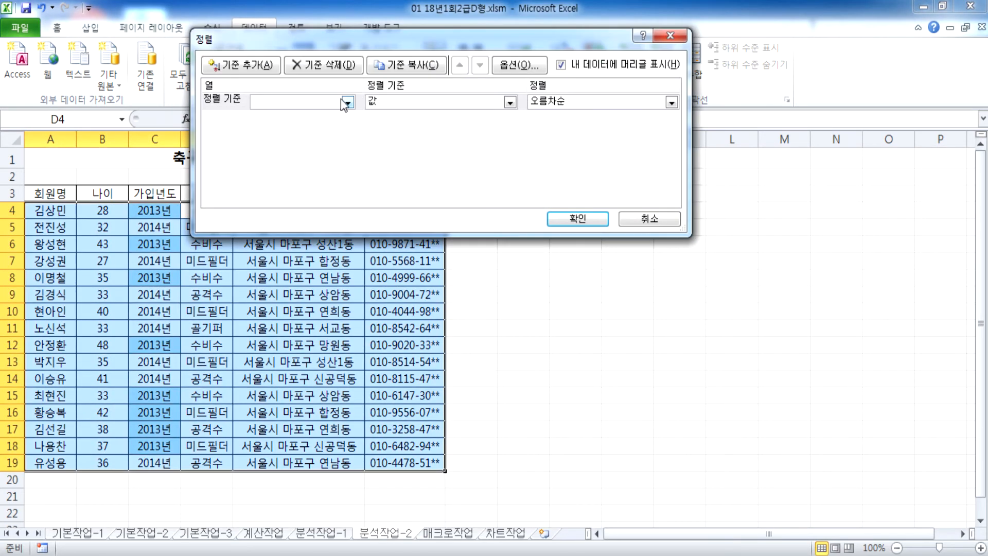
Step: Set the first sort level to 포지션 with a custom list order
left_click(348, 103)
left_click(292, 146)
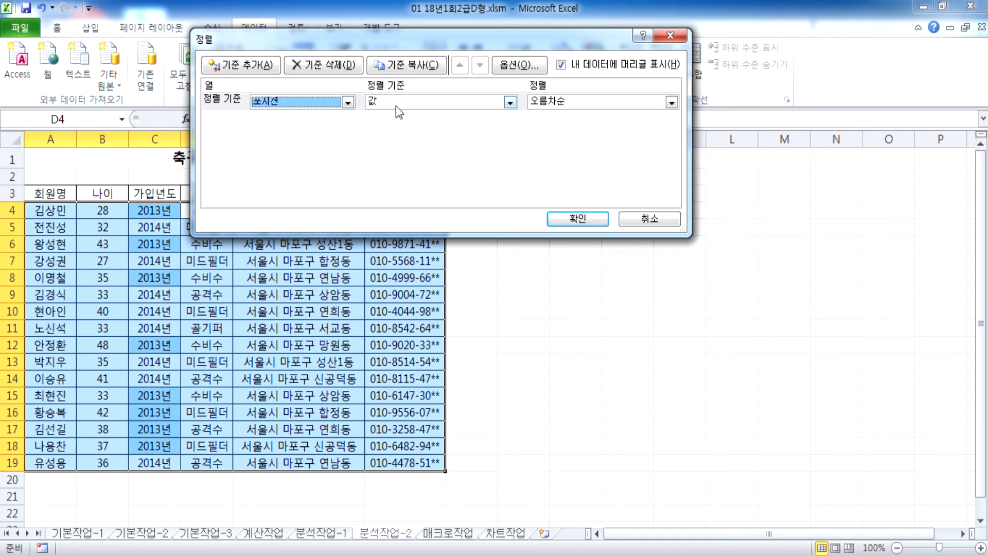
left_click(538, 104)
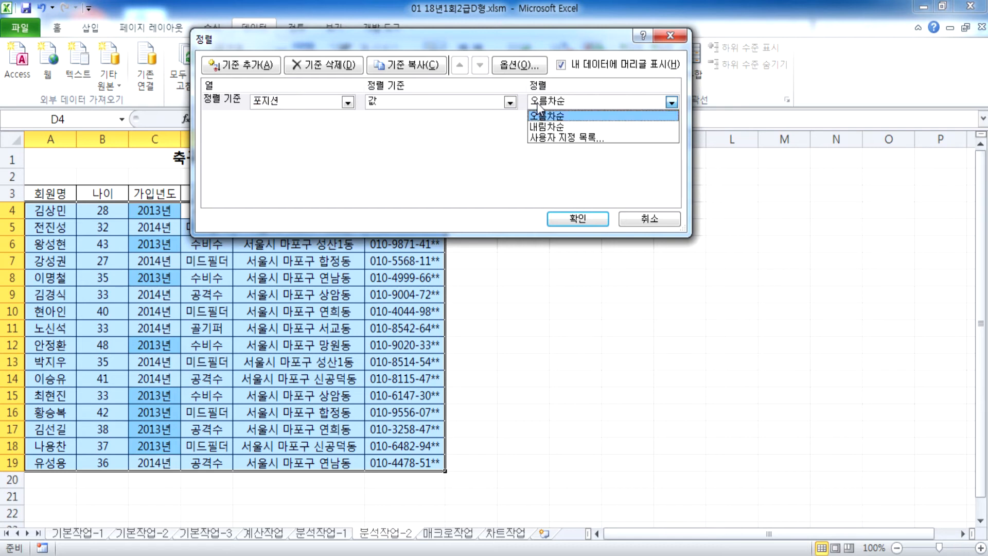
left_click(548, 137)
left_click_drag(545, 15, 518, 21)
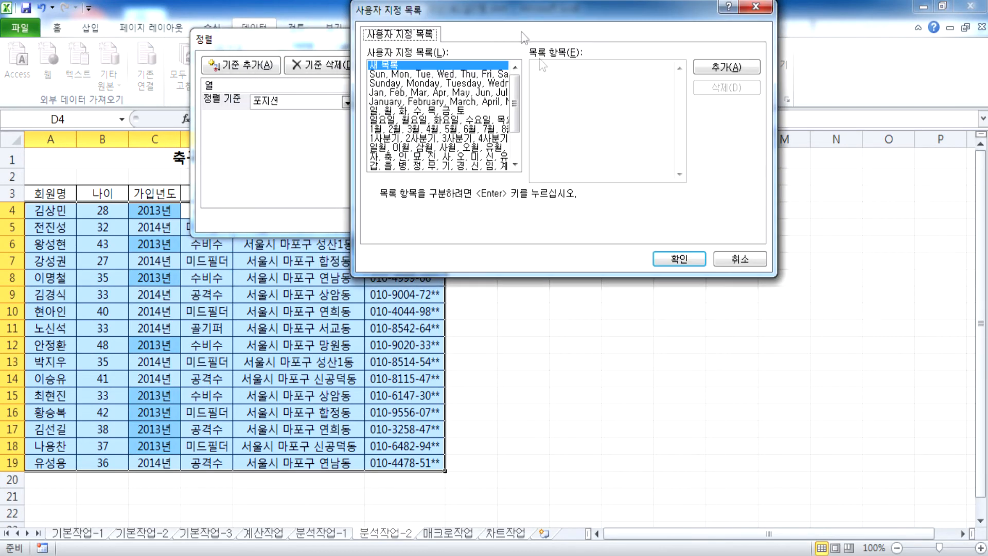
Step: Enter 공격수, 미드필더, 수비수, 골키퍼 as a new custom list and add it
left_click(551, 84)
type("공격수")
key("Return")
type("미드필더")
key("Return")
type("수비수")
key("Return")
type("골")
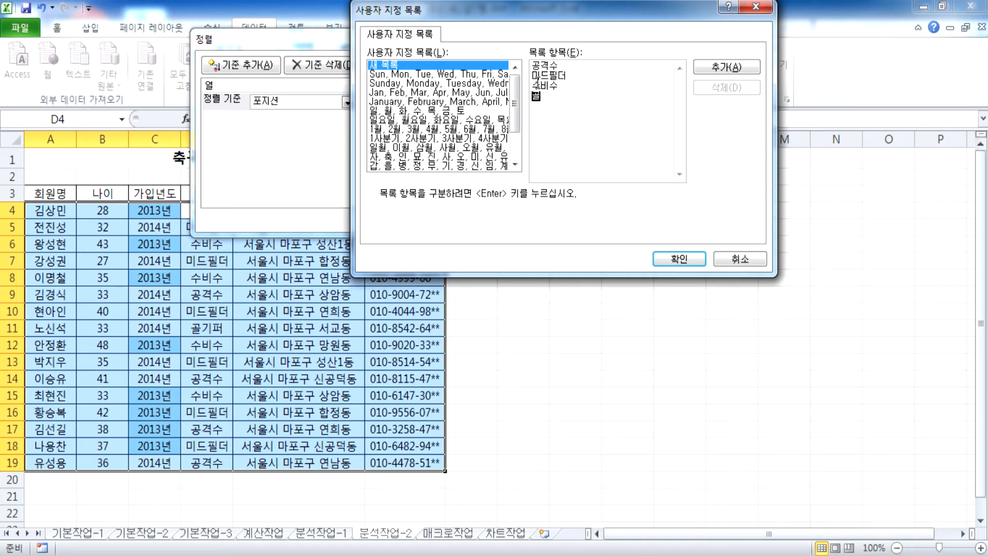
type("키퍼")
key("Return")
left_click_drag(568, 113, 515, 44)
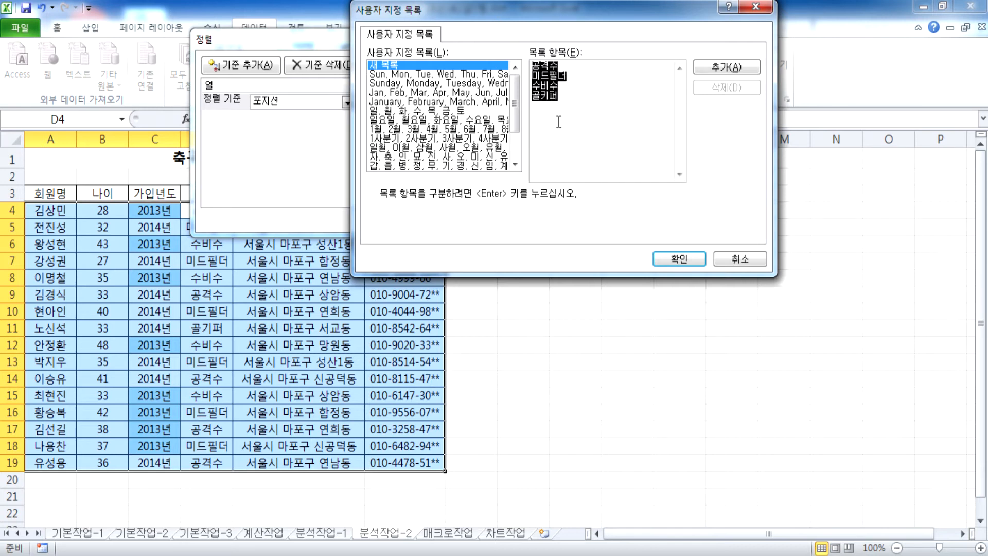
left_click(540, 108)
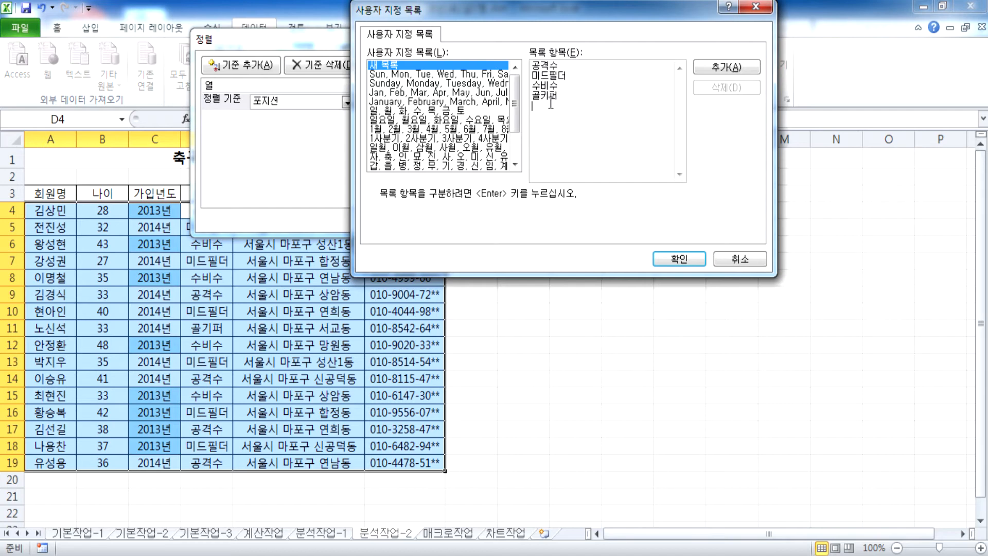
left_click(716, 67)
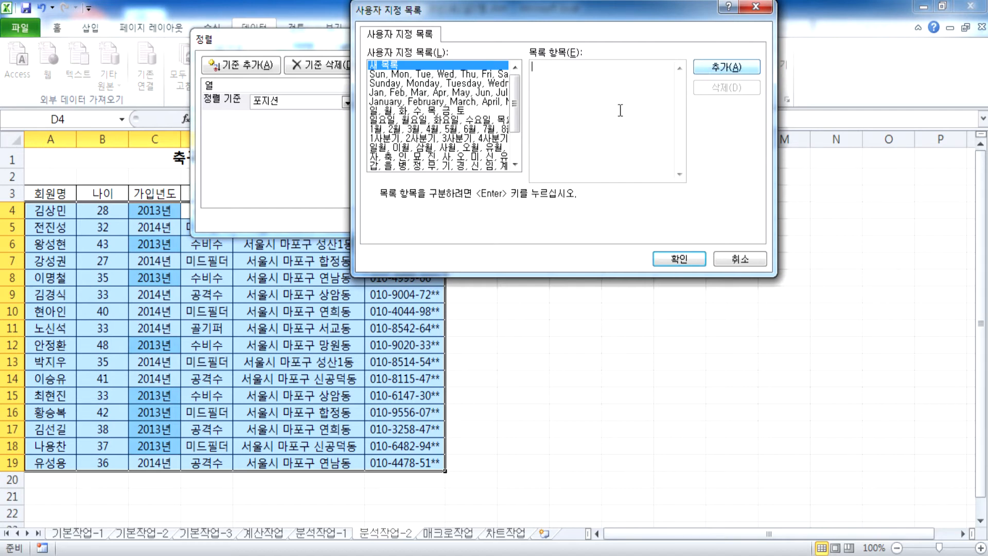
left_click(672, 261)
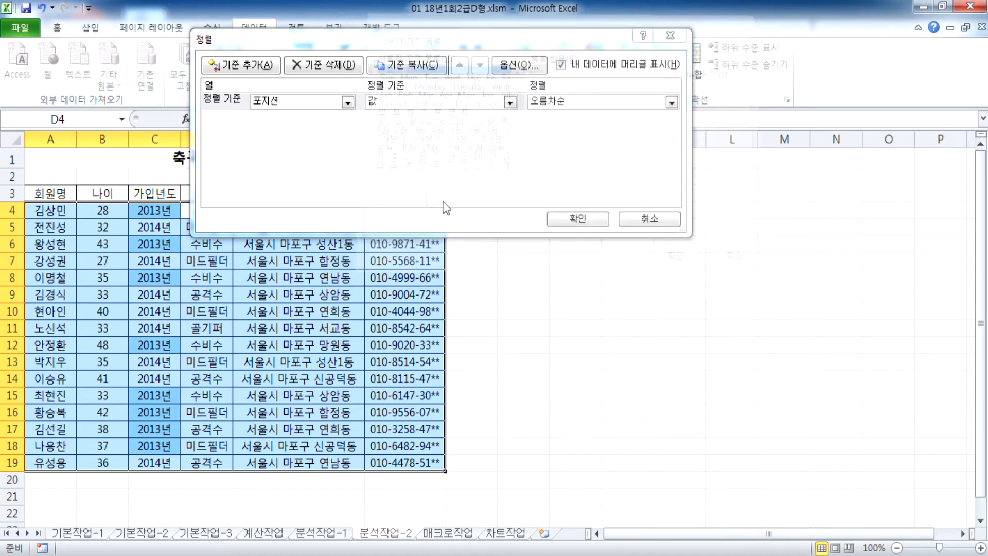
Step: Choose the new 공격수, 미드필더, 수비수, 골키퍼 list as the 포지션 order
left_click(566, 103)
left_click(581, 138)
left_click_drag(515, 90, 522, 176)
left_click(437, 156)
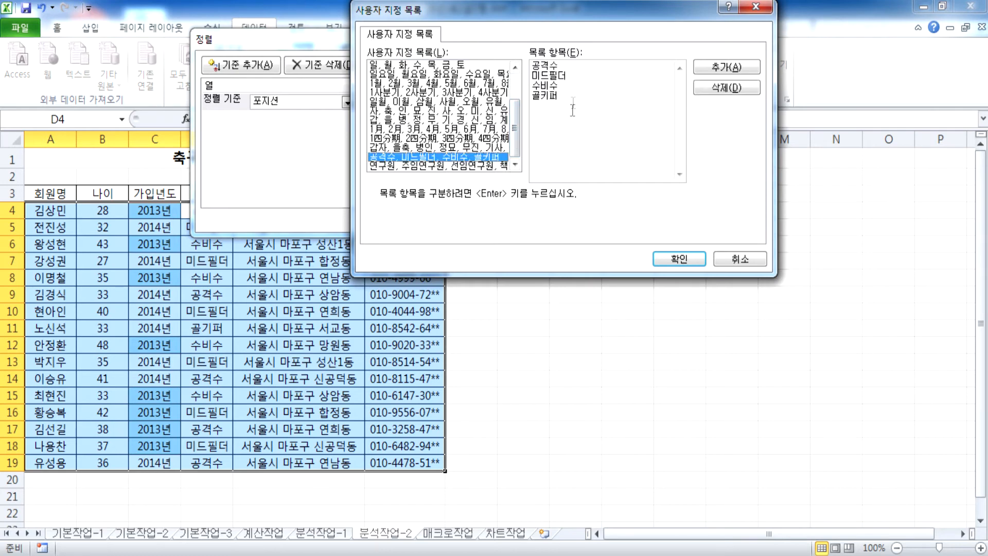
left_click(726, 70)
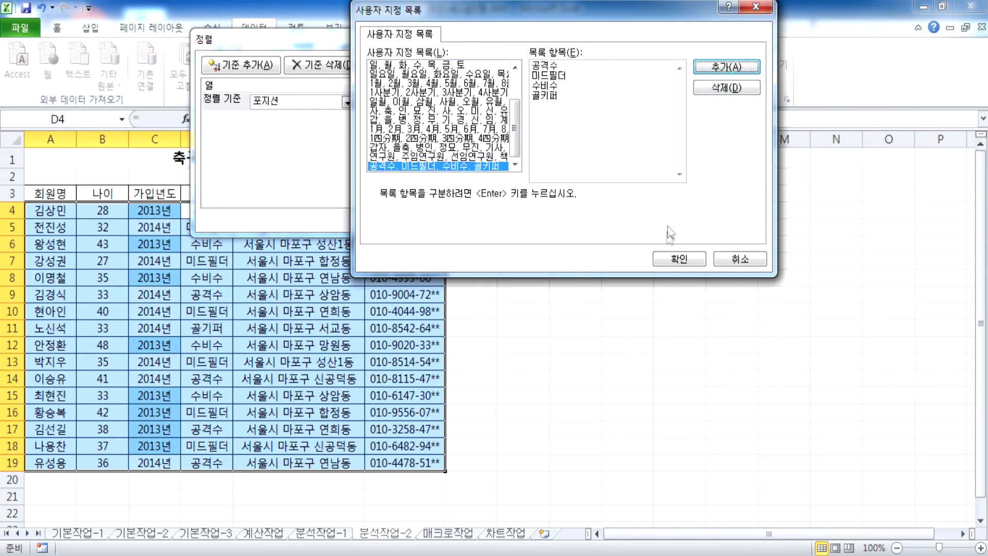
Step: Confirm the position list order and add a second sort level on 가입년도
left_click(677, 256)
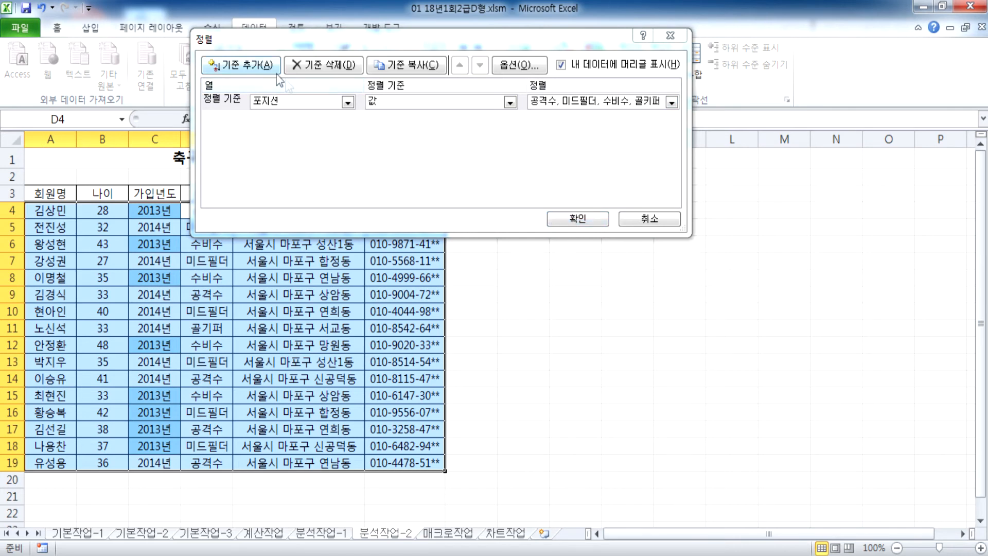
left_click(271, 68)
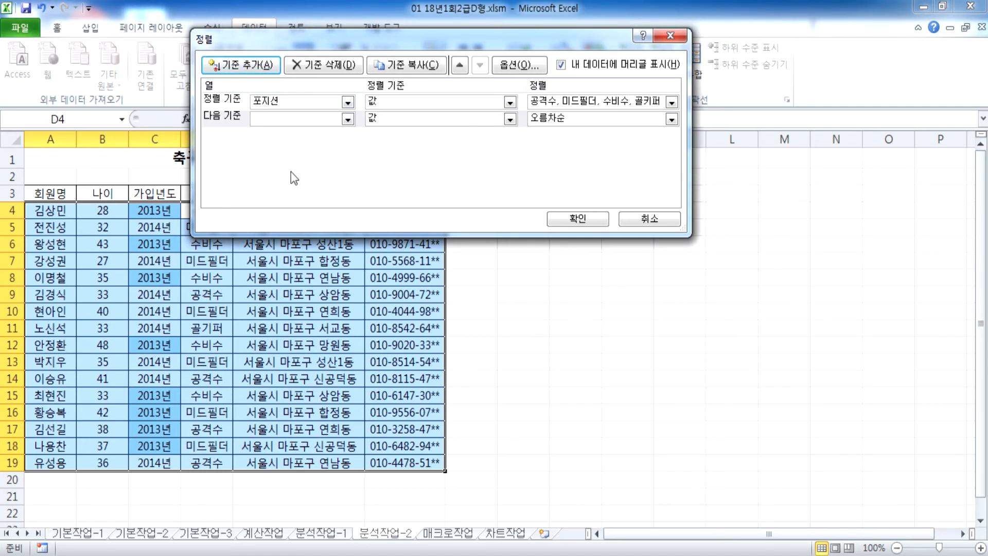
left_click(312, 123)
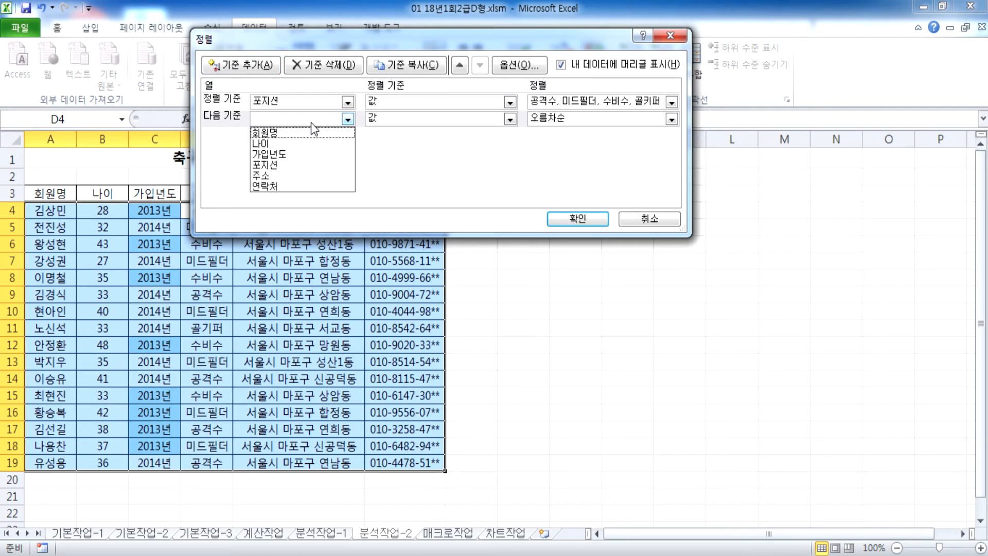
left_click_drag(338, 33, 568, 78)
left_click_drag(693, 97, 550, 81)
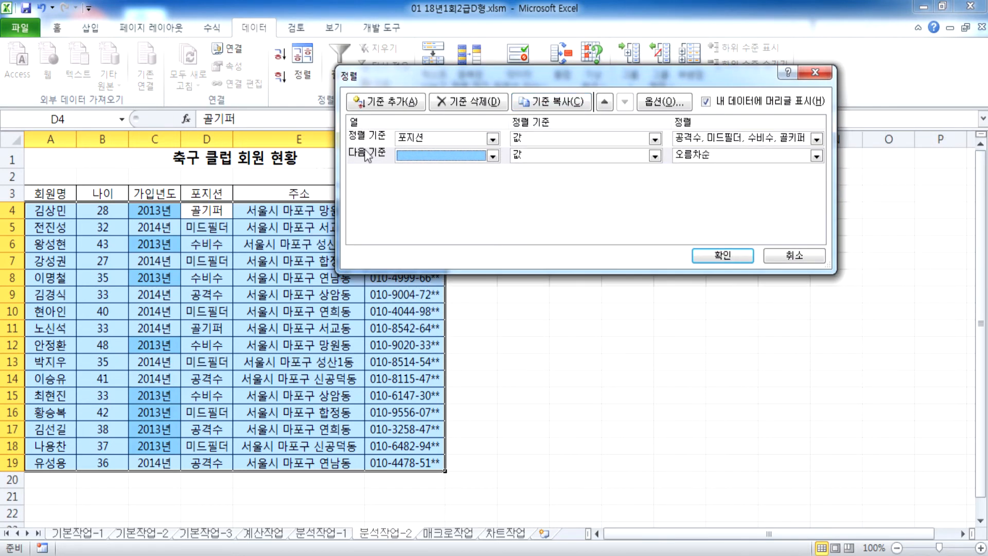
left_click(454, 158)
left_click(431, 191)
Step: Sort 가입년도 by cell colour with light blue on top, and run the sort
left_click(536, 155)
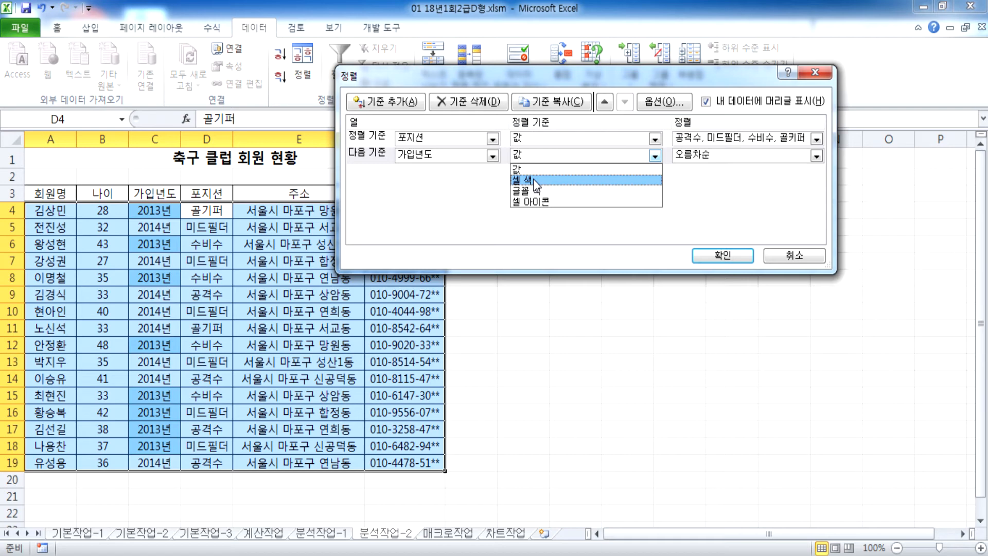
left_click(534, 180)
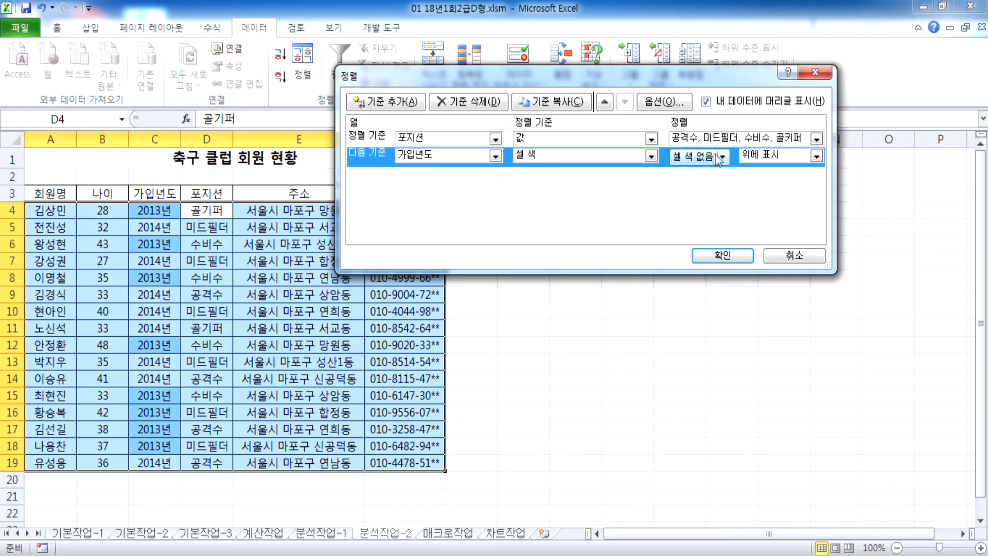
left_click(726, 157)
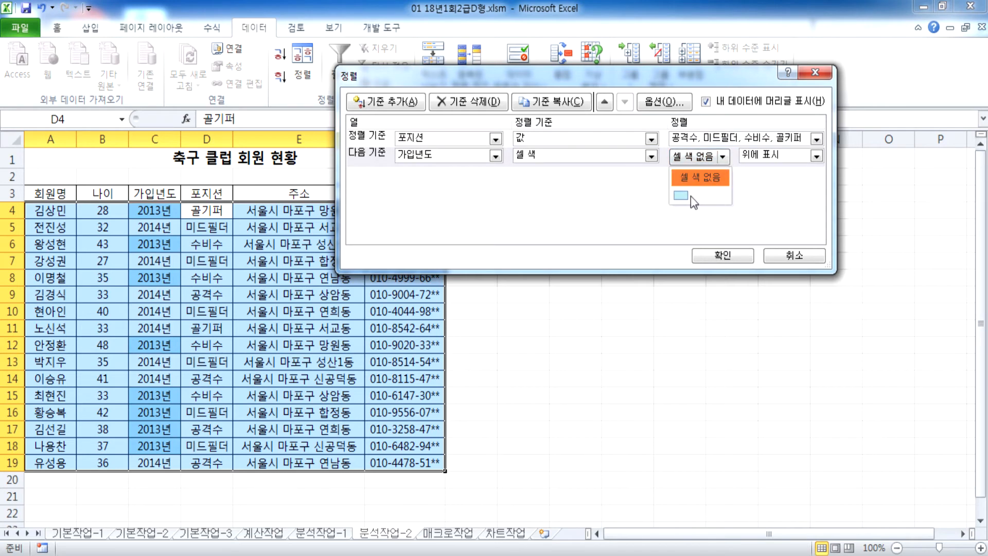
left_click(690, 196)
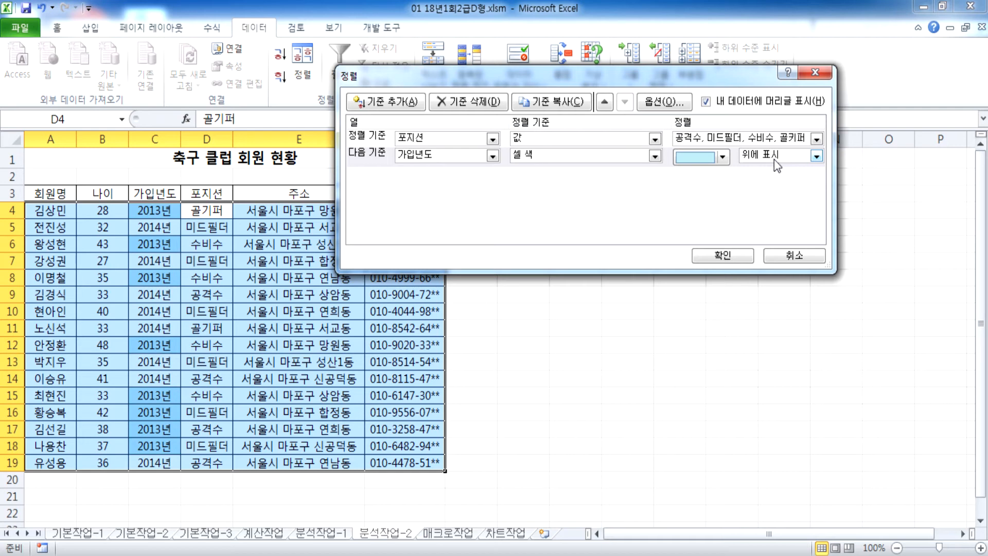
left_click(723, 255)
Step: Verify blue 2013년 cells lead each 공격수, 미드필더, 수비수 and 골키퍼 group
left_click_drag(205, 212, 153, 423)
left_click(164, 213)
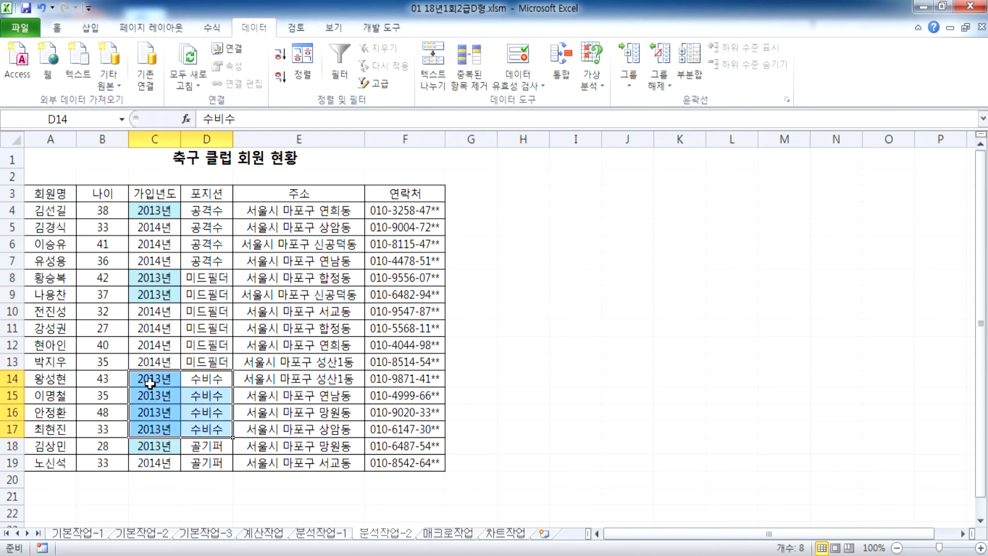
left_click(208, 448)
left_click_drag(210, 450, 210, 464)
left_click(210, 465)
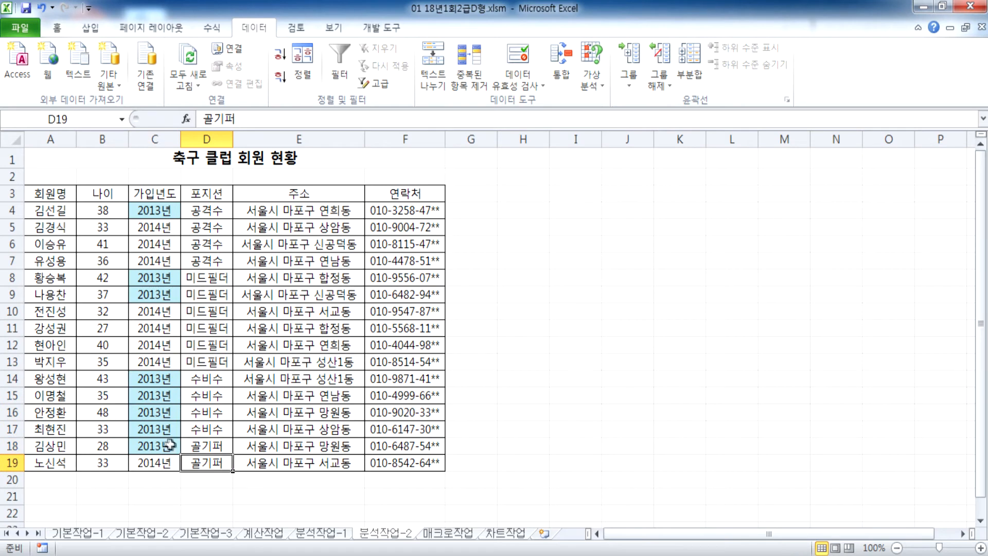
left_click(155, 446)
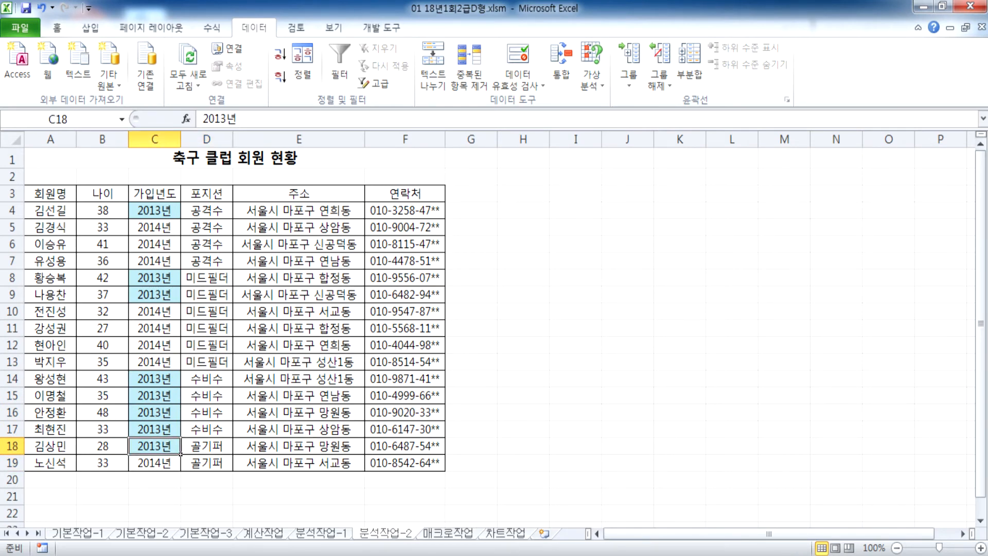
left_click(507, 550)
Step: Add the note '* 정렬 : 순서대로 나열(오름차순, 내림차순, 사용자 지정)'
scroll(534, 239, "down", 1)
scroll(534, 238, "down", 1)
key("Return")
key("Return")
type("* 정렬")
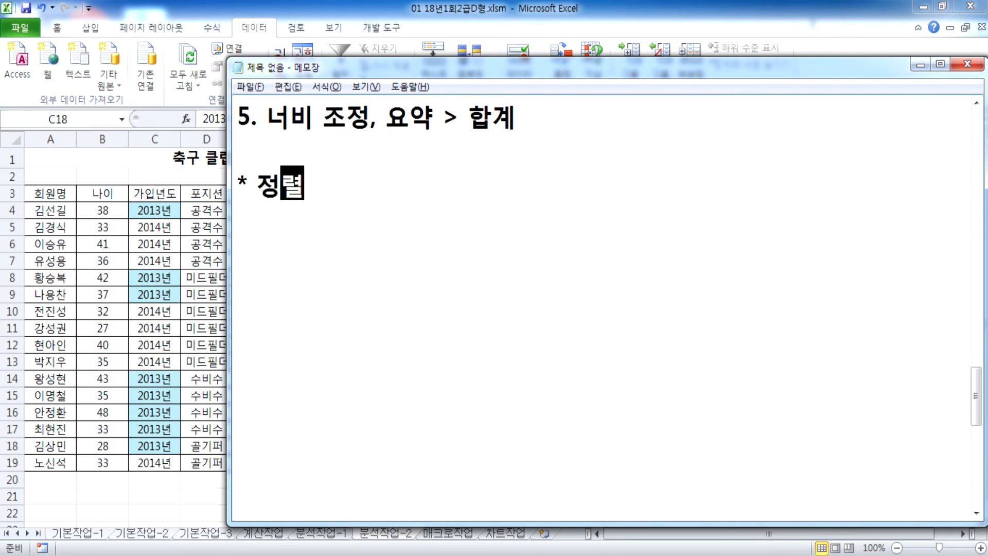
type(" : 순서")
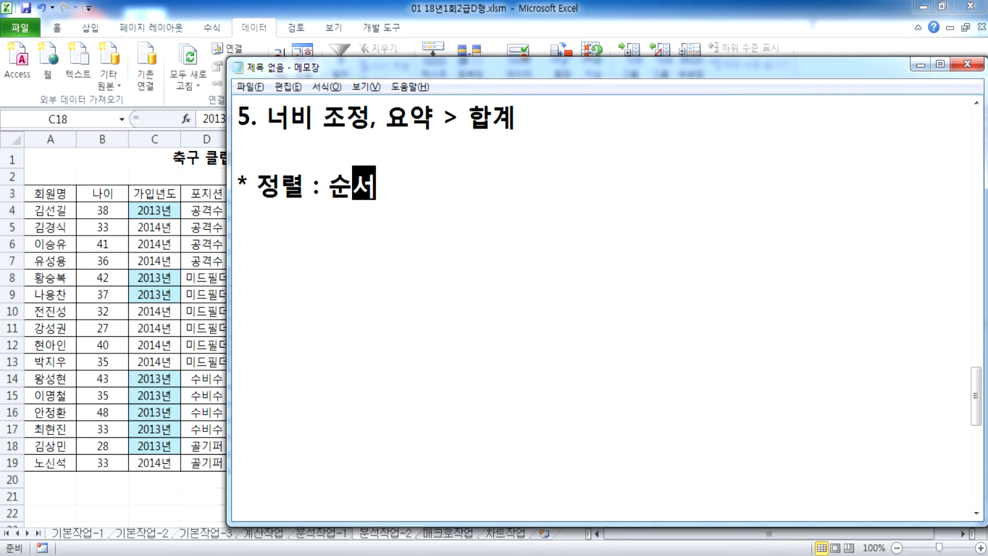
type("대로 나여ㄹ")
key("Return")
type("1.")
key("BackSpace")
key("BackSpace")
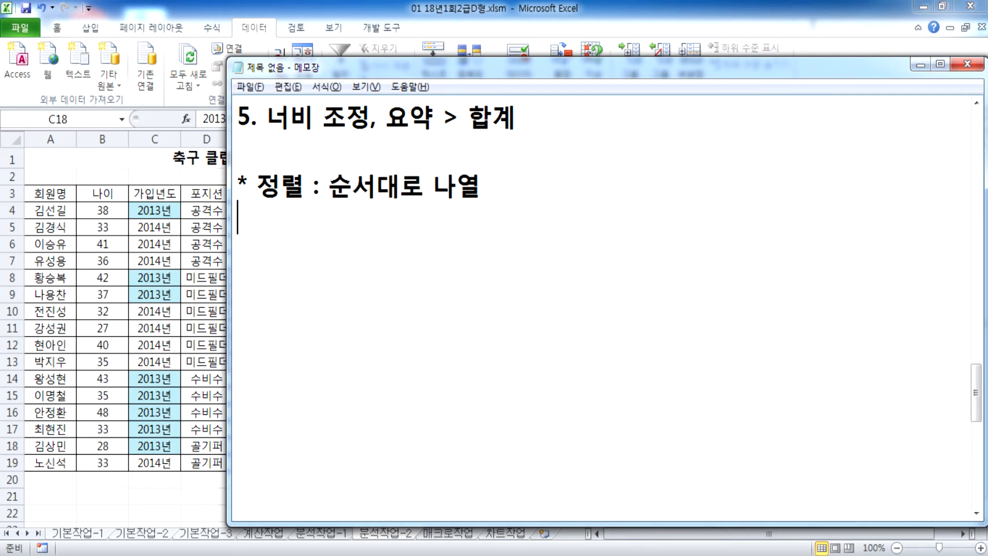
key("BackSpace")
type("(오름")
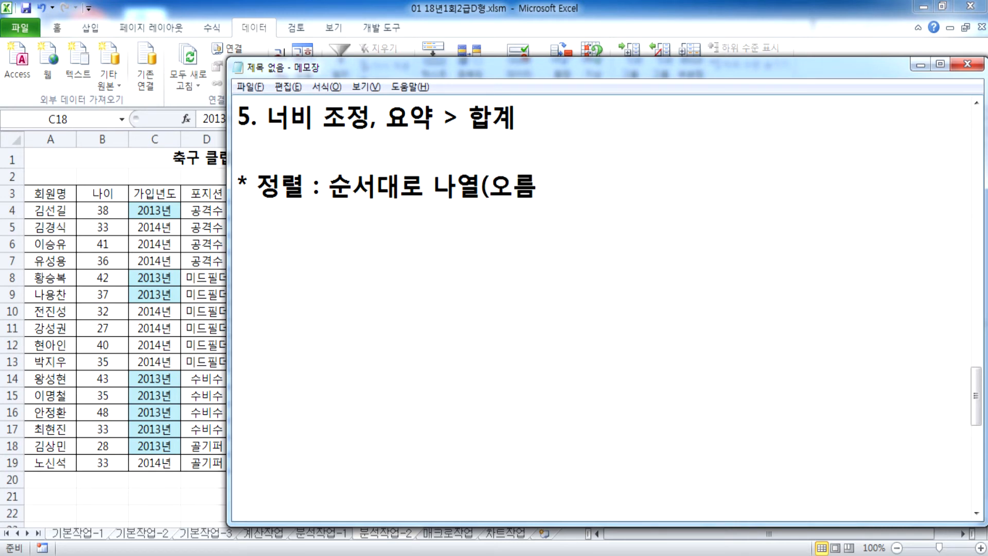
type("찻순, 내림차순")
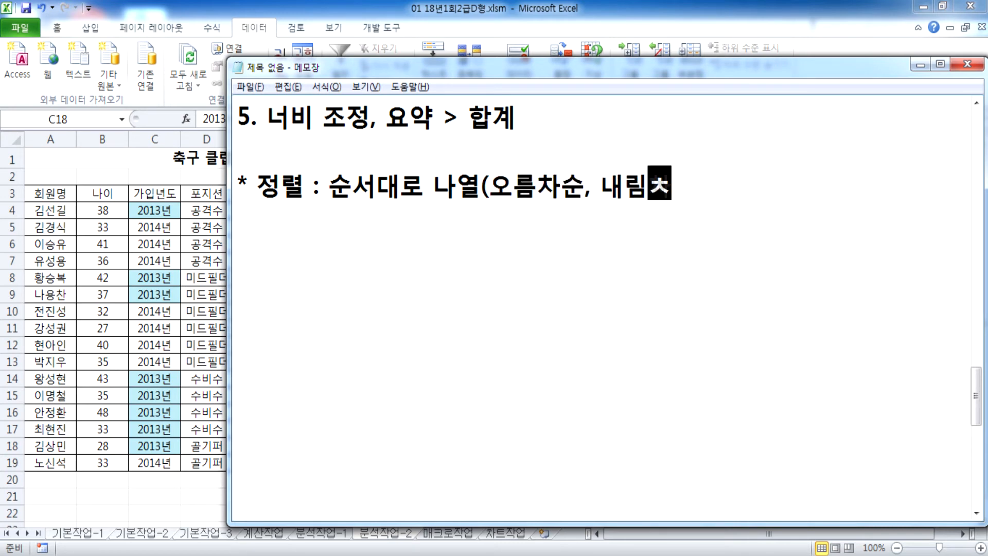
type(", 사용자 ")
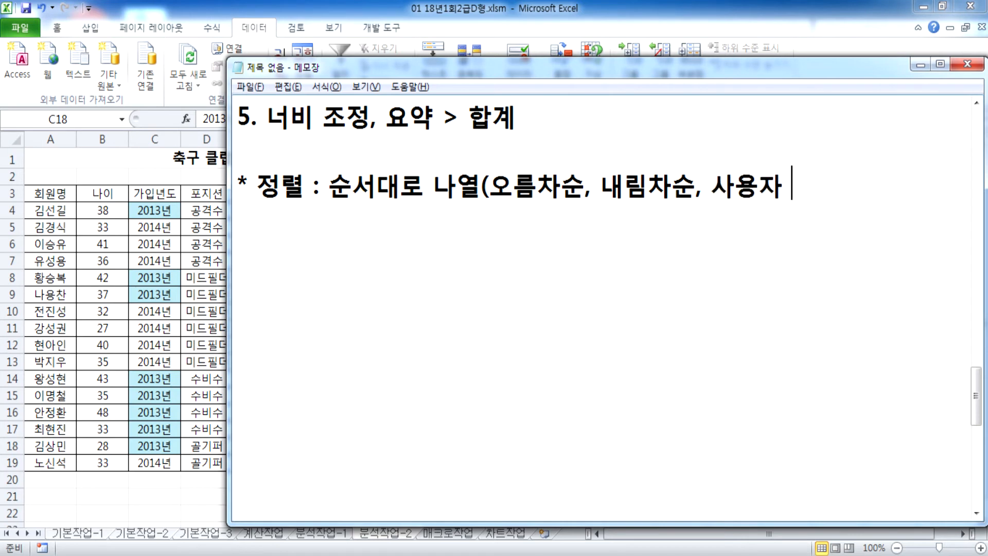
type("지저정)")
key("Return")
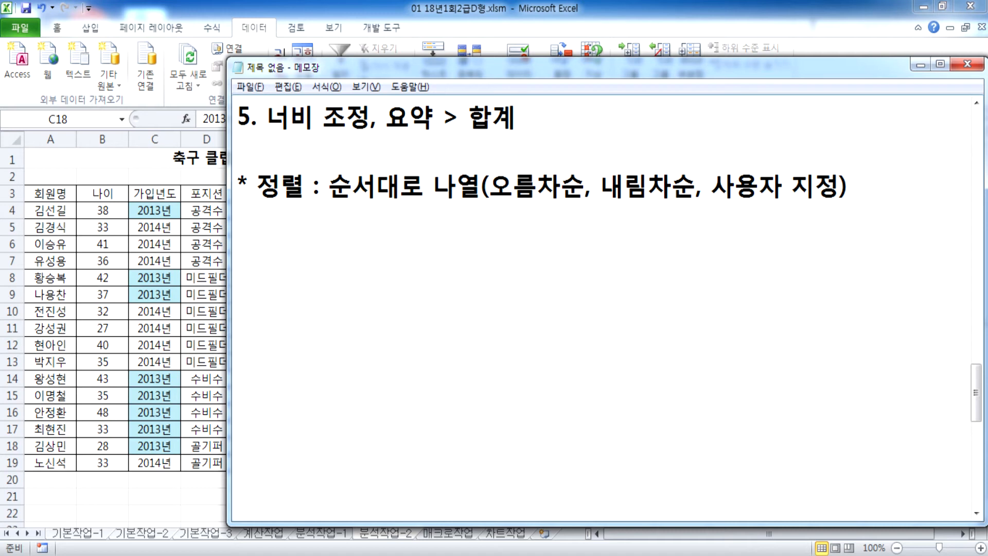
Step: Add the line '항목들을 순서대로 입력, 추가' below it and switch back to Excel
type("항목드")
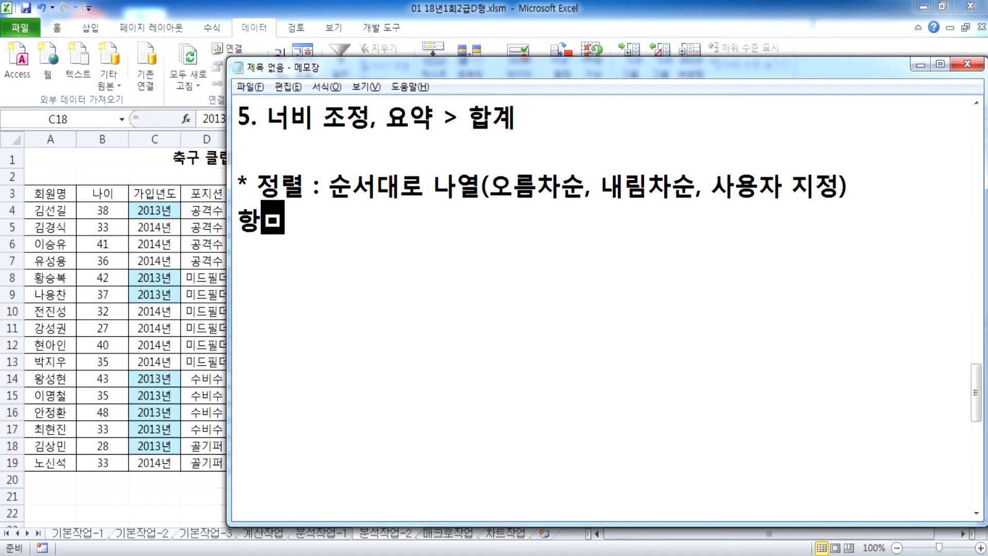
type("들을 순서댈")
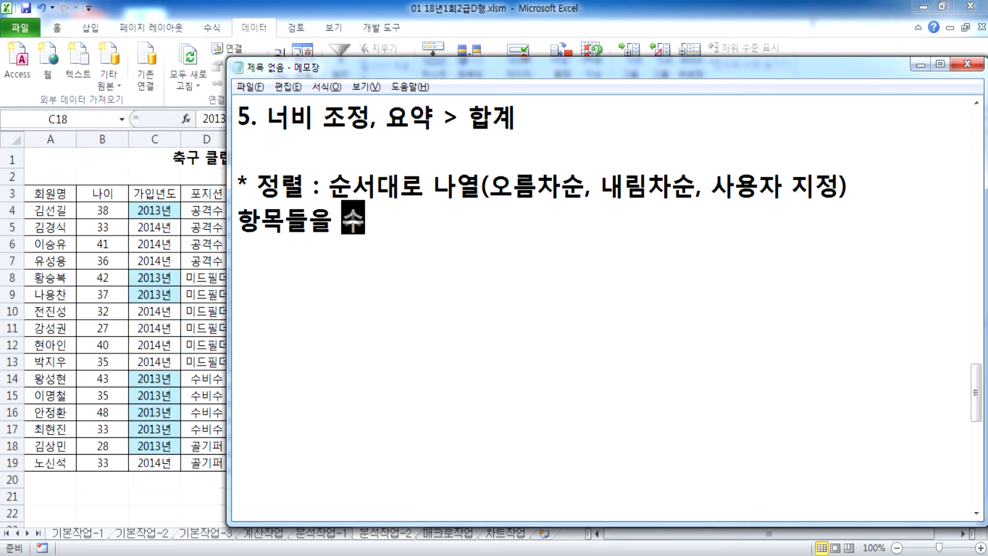
type("로 입력")
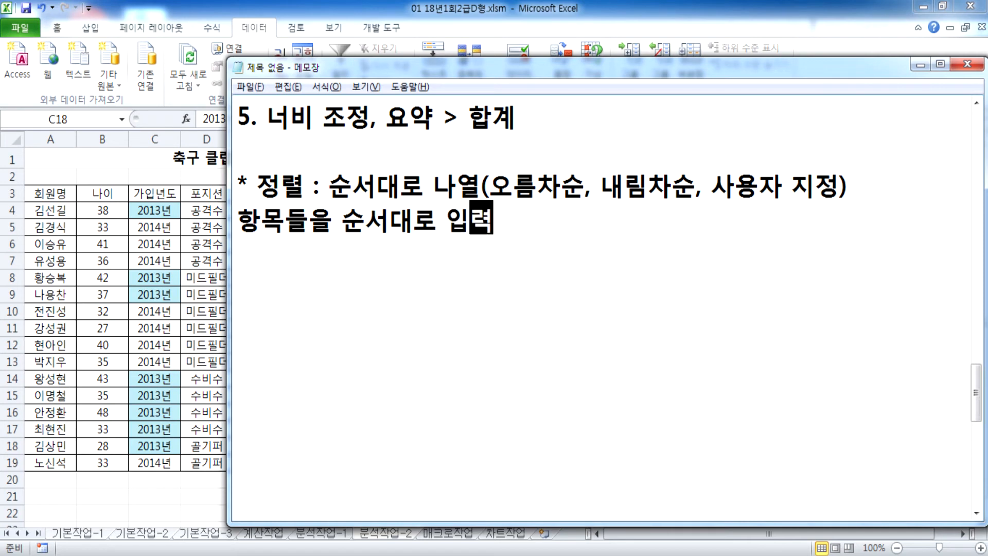
type(", 추가")
key("Return")
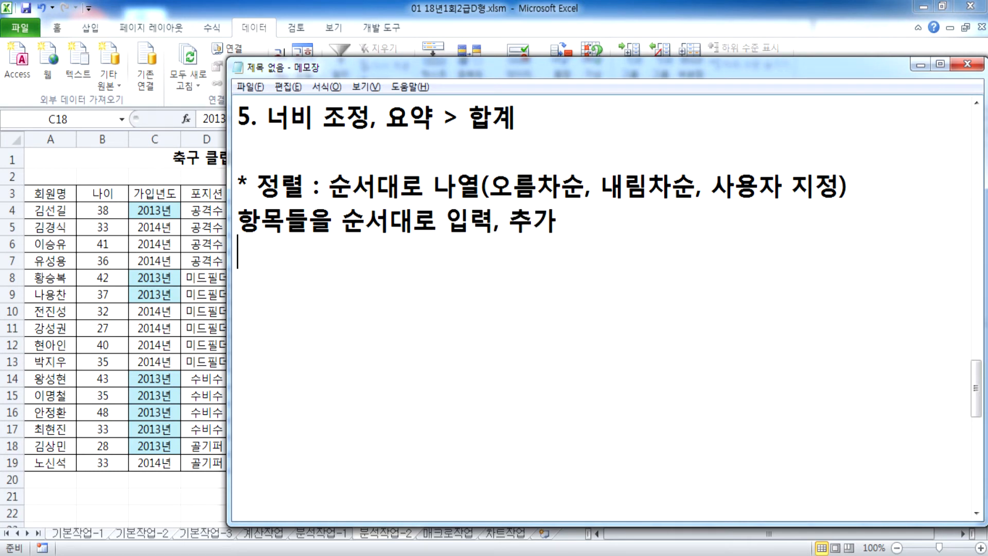
key("super")
left_click(512, 291)
key("alt+Tab")
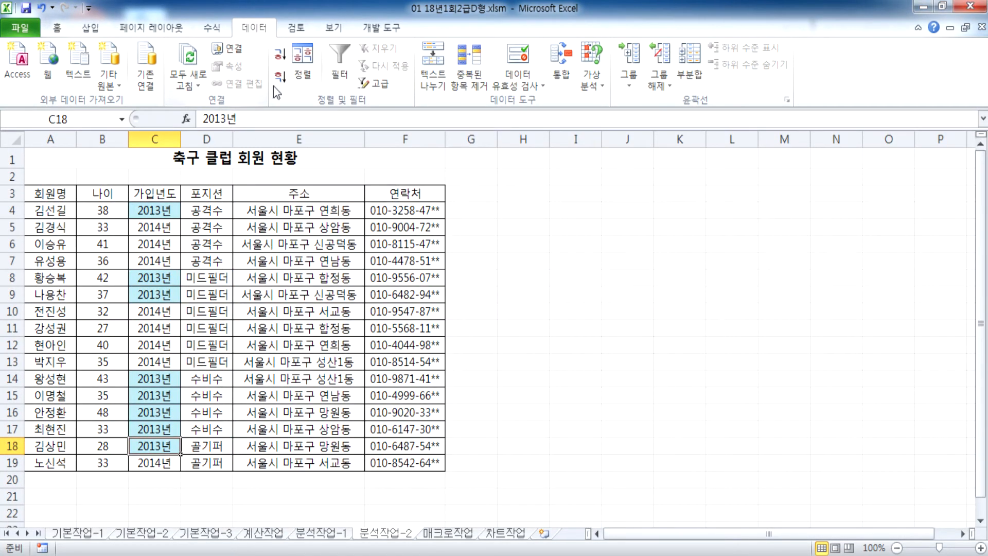
Step: Set the 포지션 sort order to the custom list 공격수, 미드필더, 수비수, 골키퍼
left_click(306, 74)
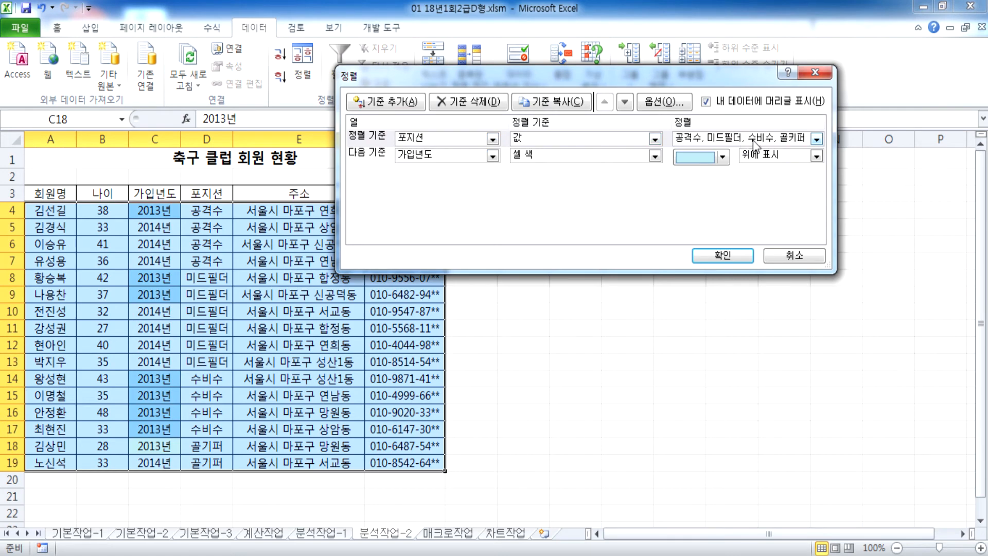
left_click(753, 139)
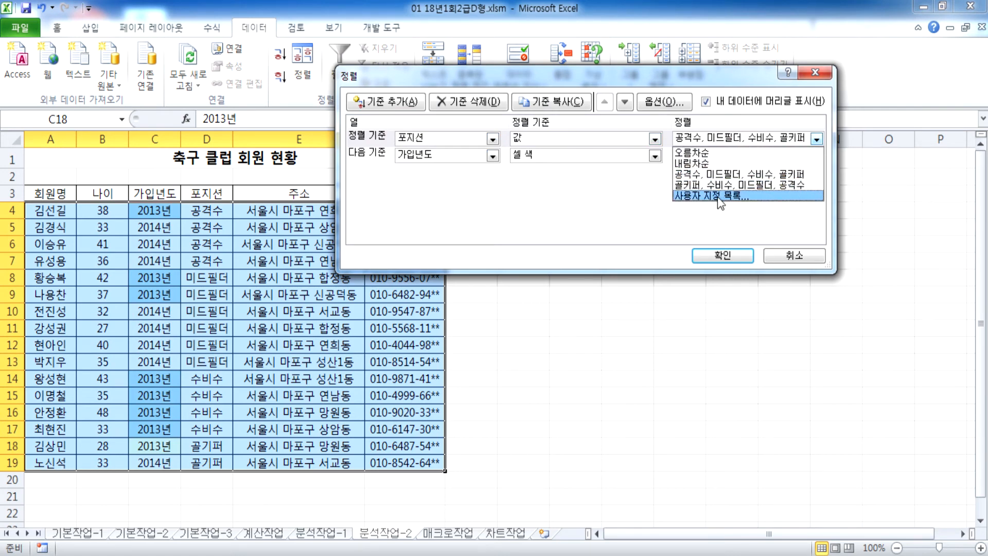
left_click(710, 196)
left_click(538, 187)
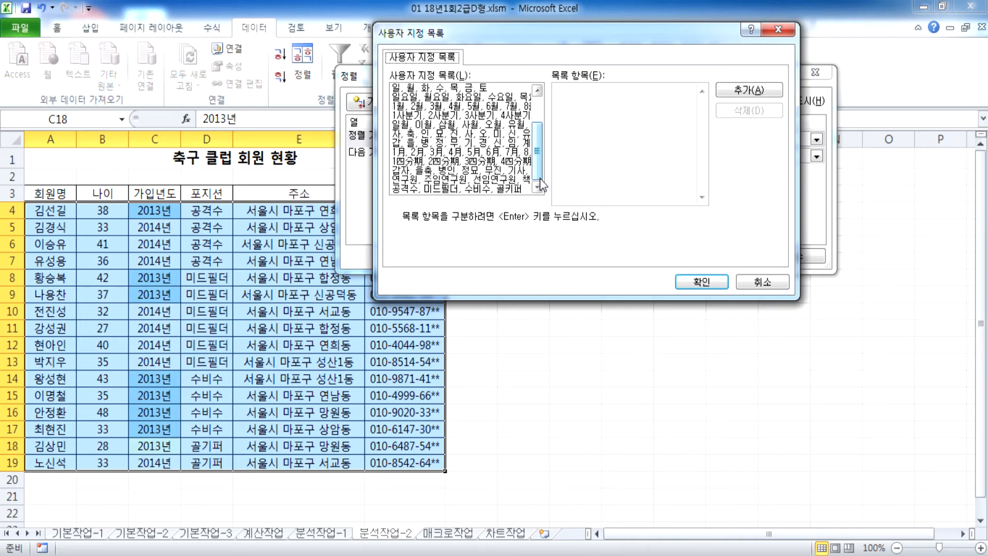
left_click(438, 88)
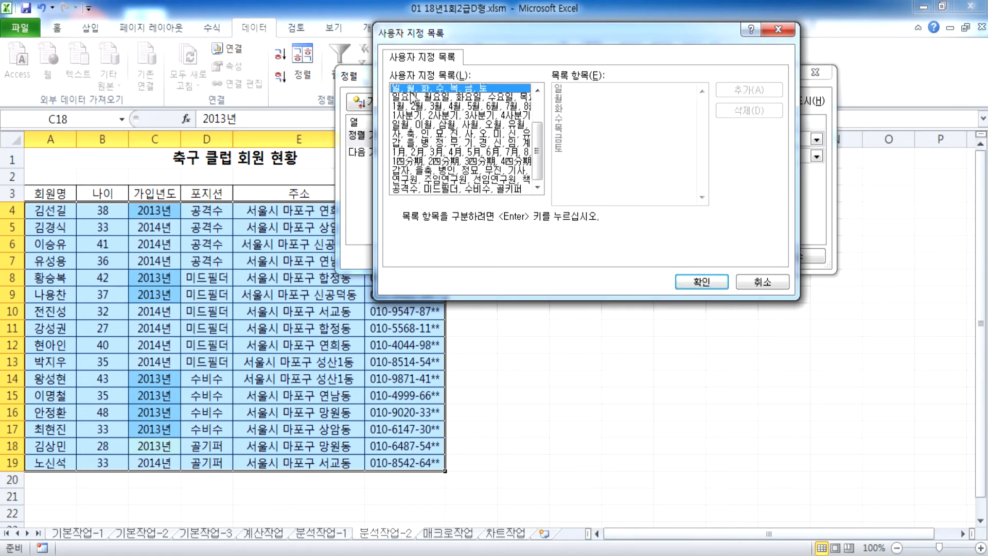
left_click_drag(536, 134, 535, 105)
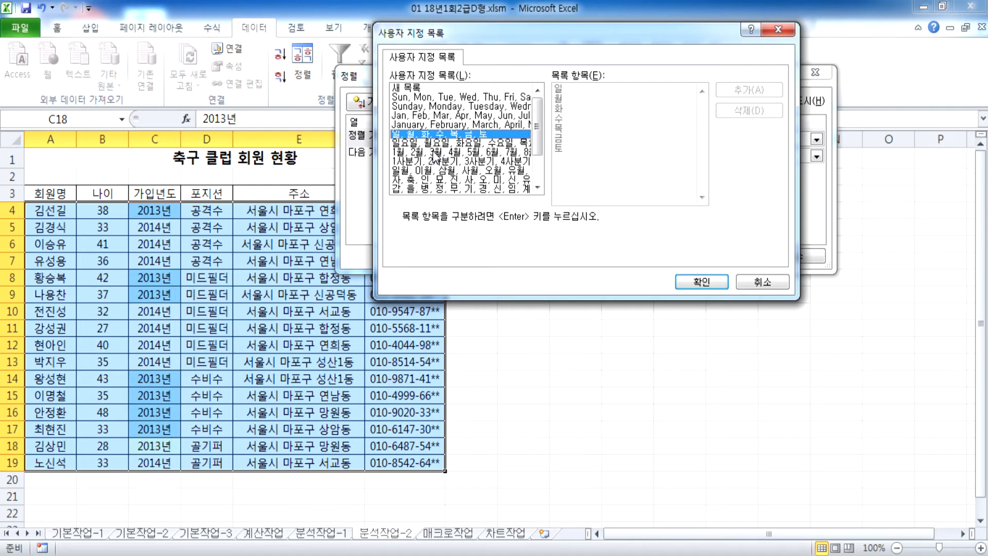
double_click(423, 107)
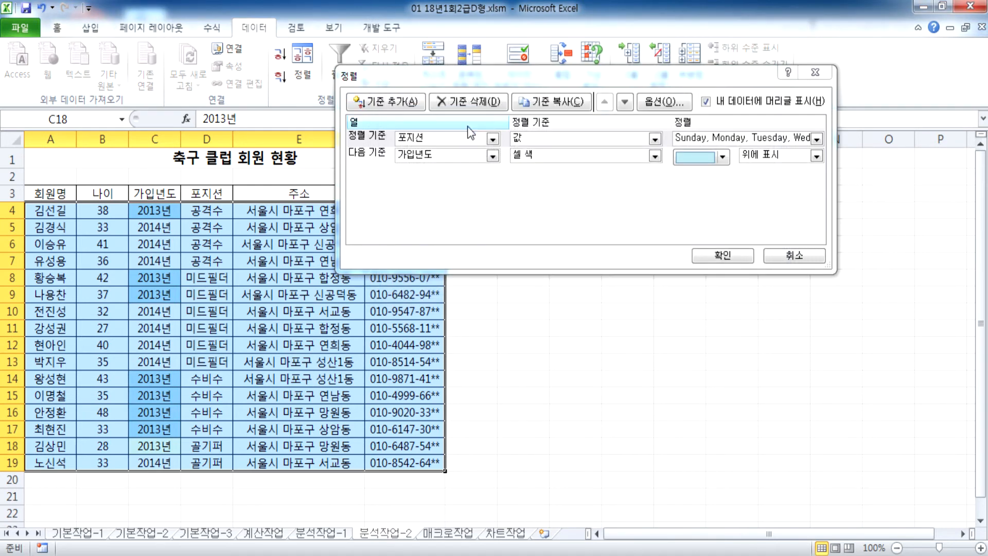
left_click(747, 138)
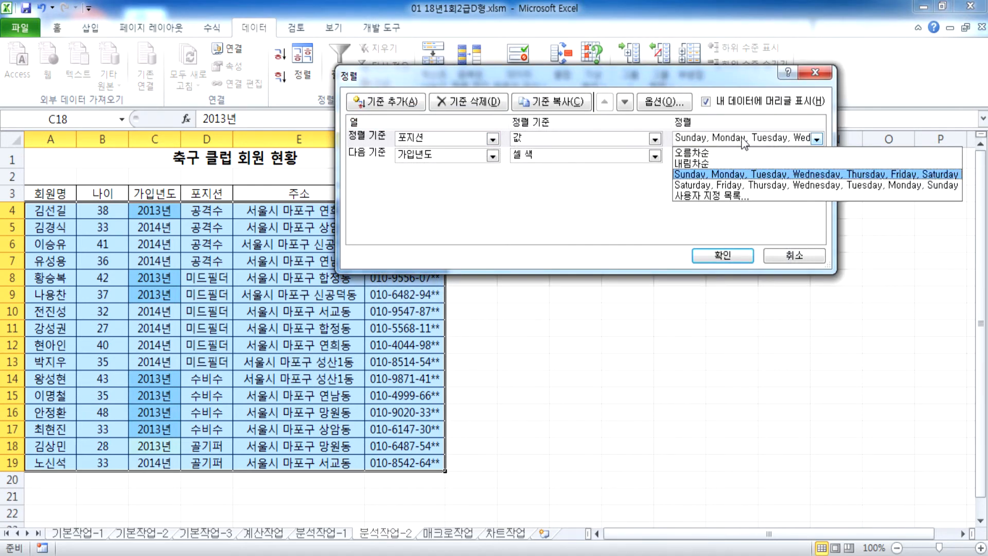
left_click(727, 198)
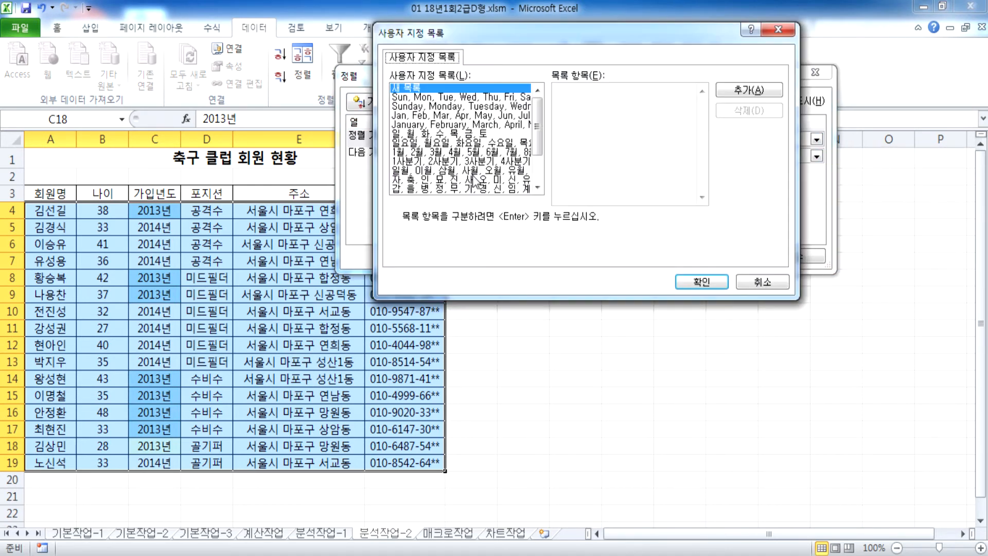
left_click(422, 189)
scroll(428, 198, "down", 2)
left_click(410, 180)
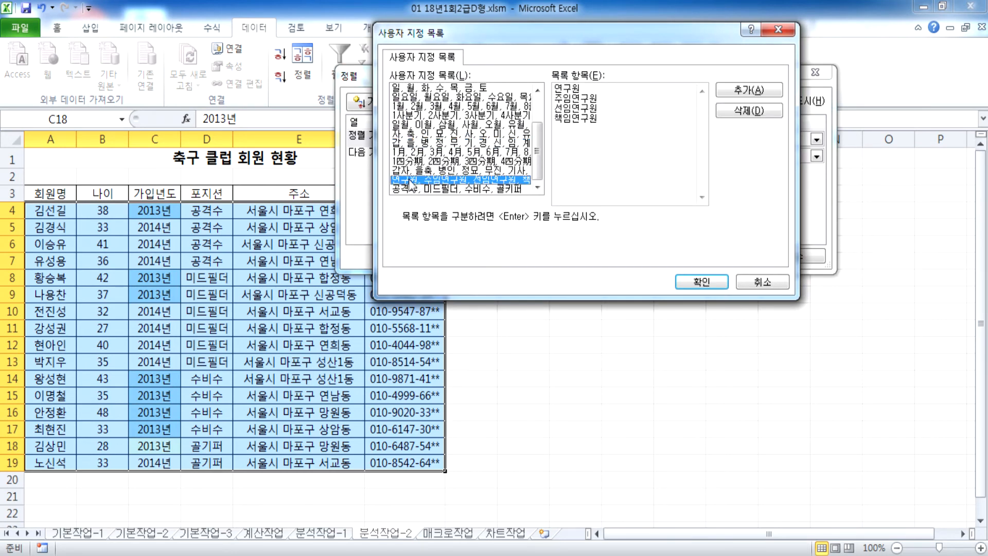
left_click(463, 187)
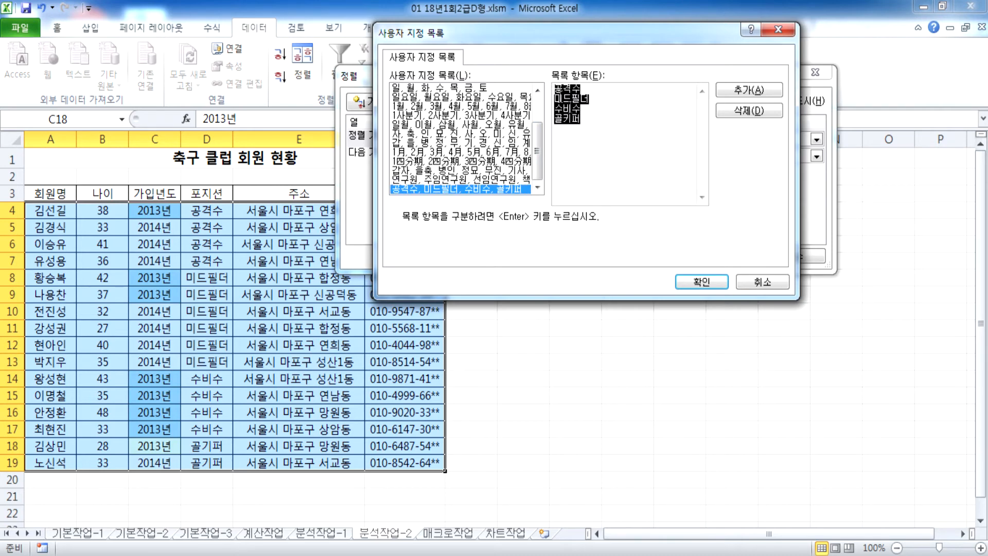
left_click(702, 281)
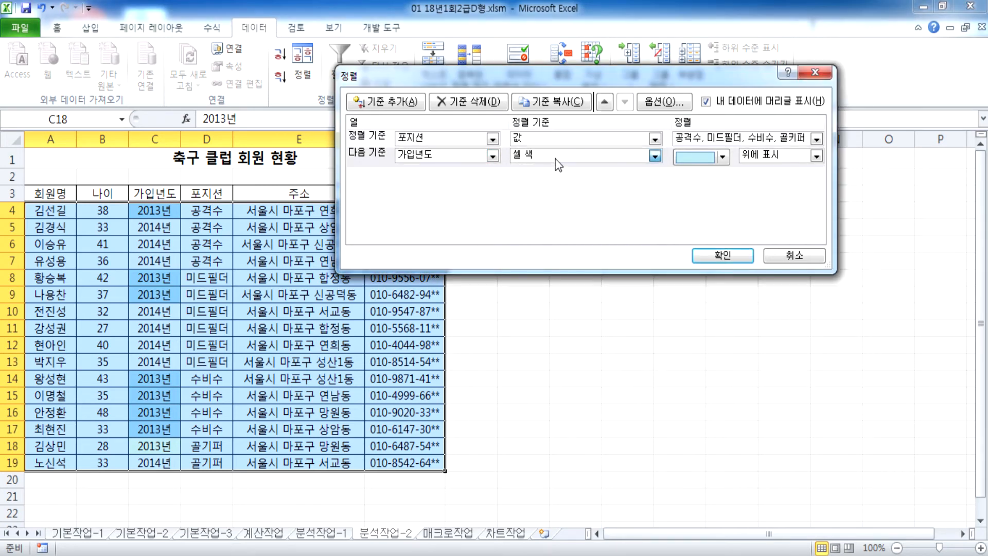
Step: Sort 가입년도 by cell color with light blue on top, and apply the sort
left_click(554, 156)
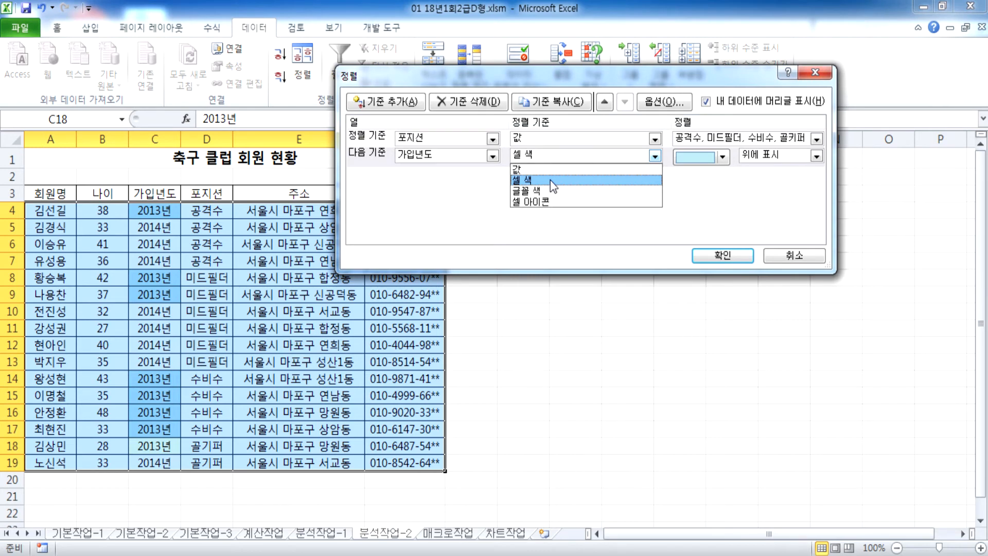
left_click(548, 169)
left_click(550, 156)
left_click(547, 180)
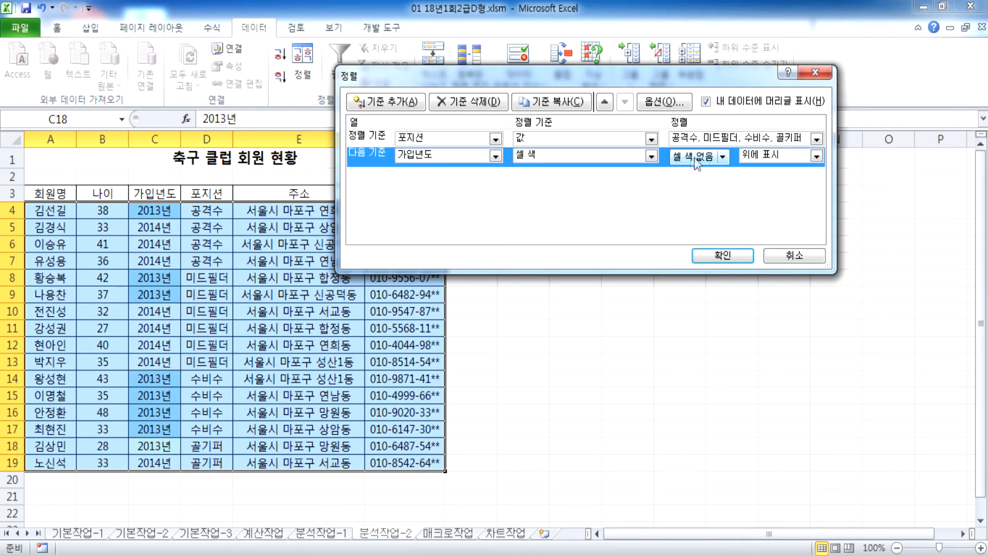
left_click(723, 156)
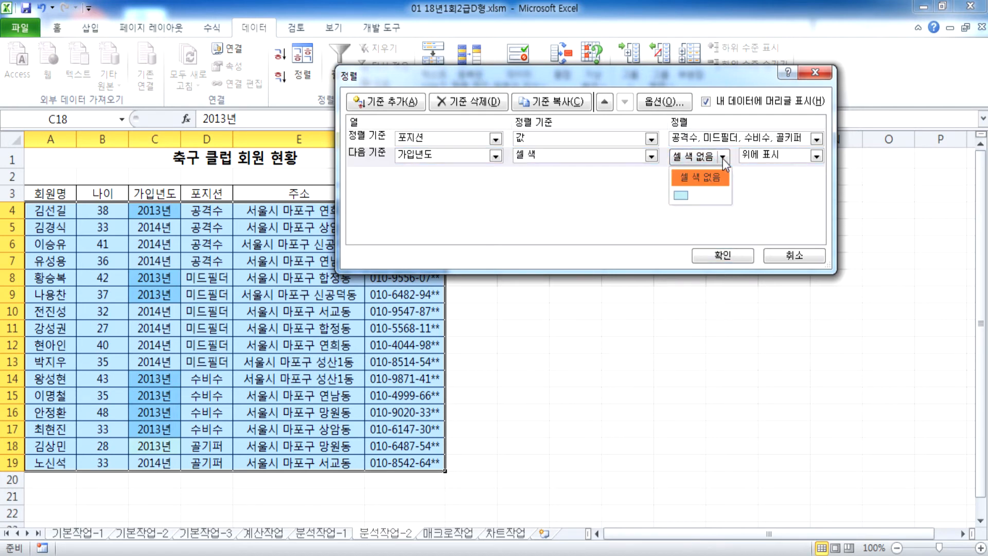
left_click(684, 196)
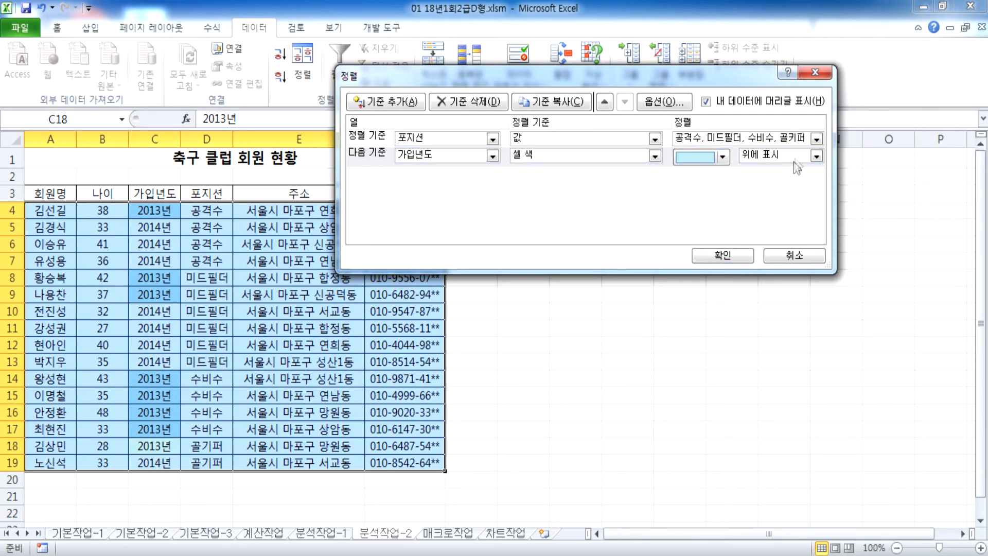
left_click(817, 156)
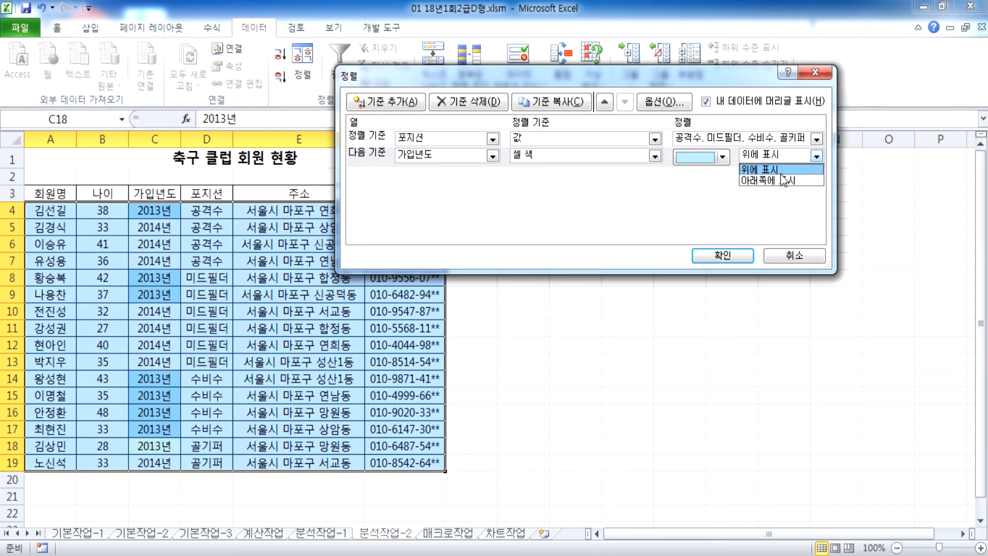
left_click(759, 166)
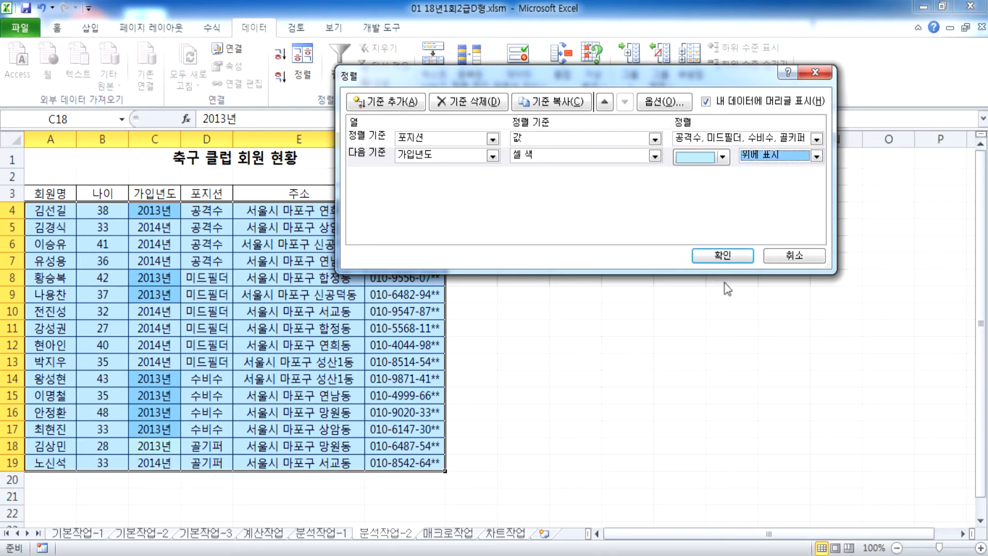
left_click(723, 255)
Step: Select the 공격수 rows (B4:D7) and 미드필더 rows (B8:D13) to check the grouping, then deselect
left_click_drag(196, 215, 98, 261)
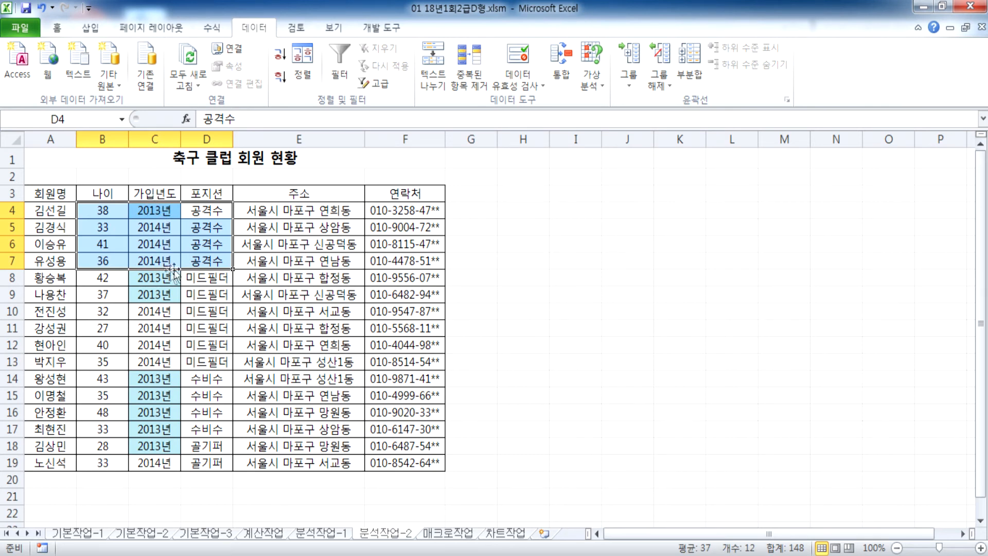
left_click_drag(207, 282, 105, 363)
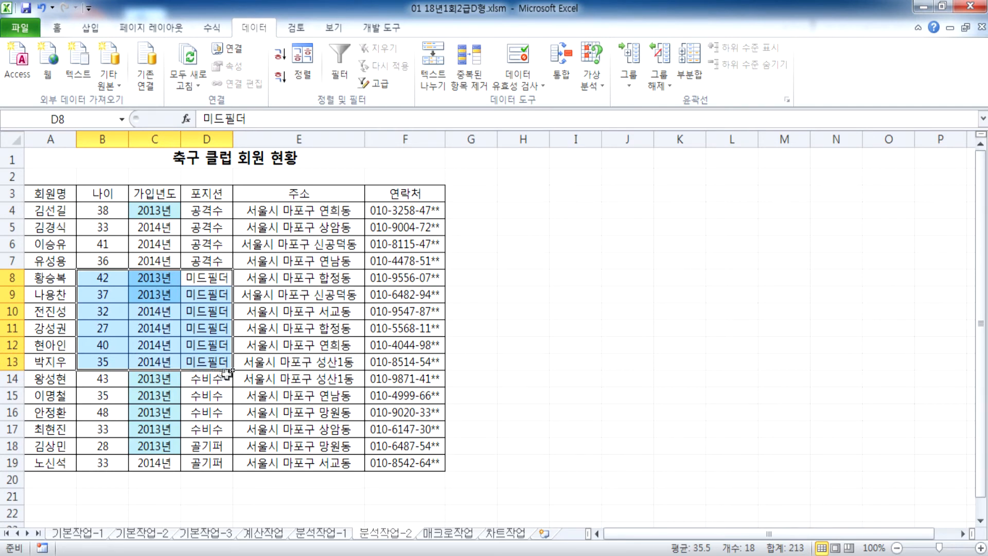
left_click(296, 265)
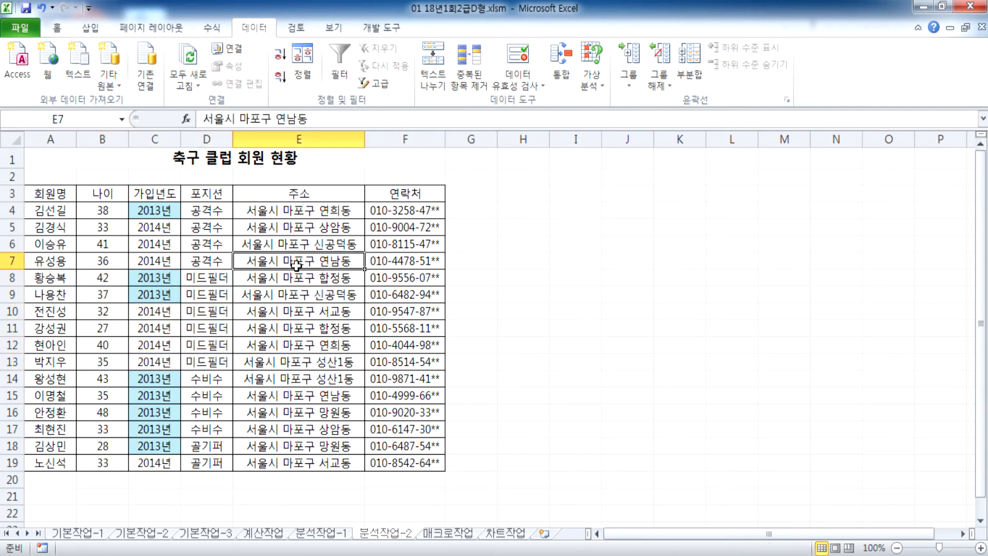
Step: In Notepad, note that sorting works not only by size order but also by colour
left_click(413, 555)
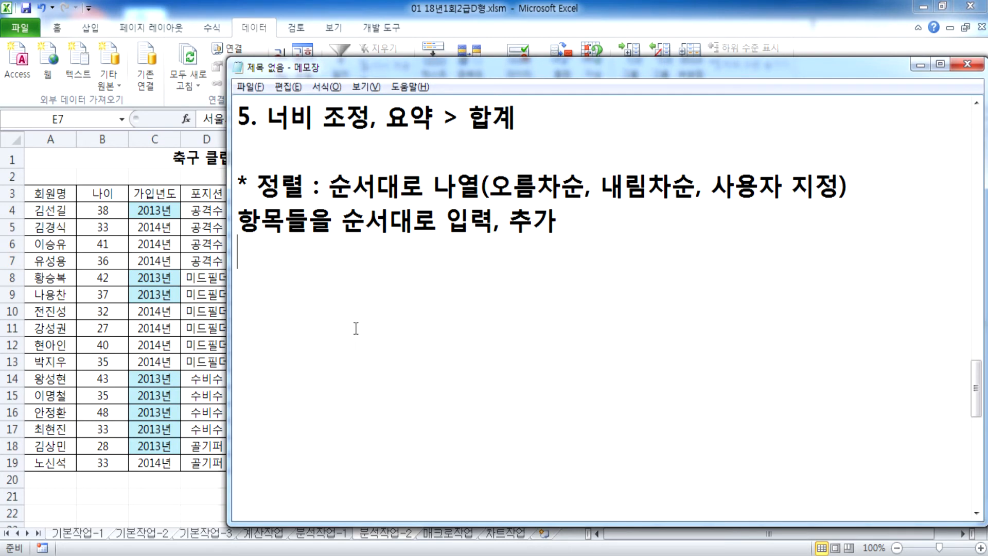
type("*")
type(" 크기 순서ㅗㄷ")
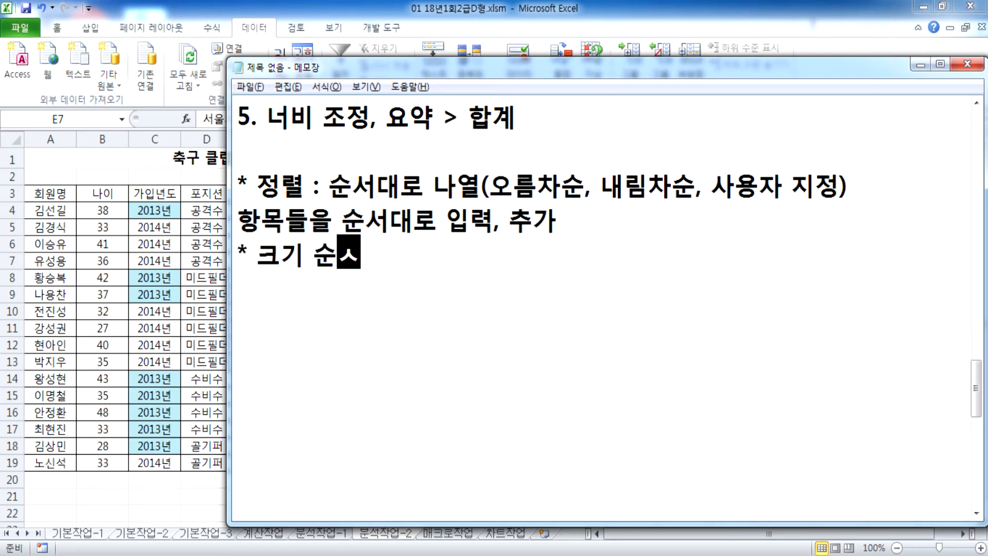
key("BackSpace")
key("BackSpace")
type("대롬")
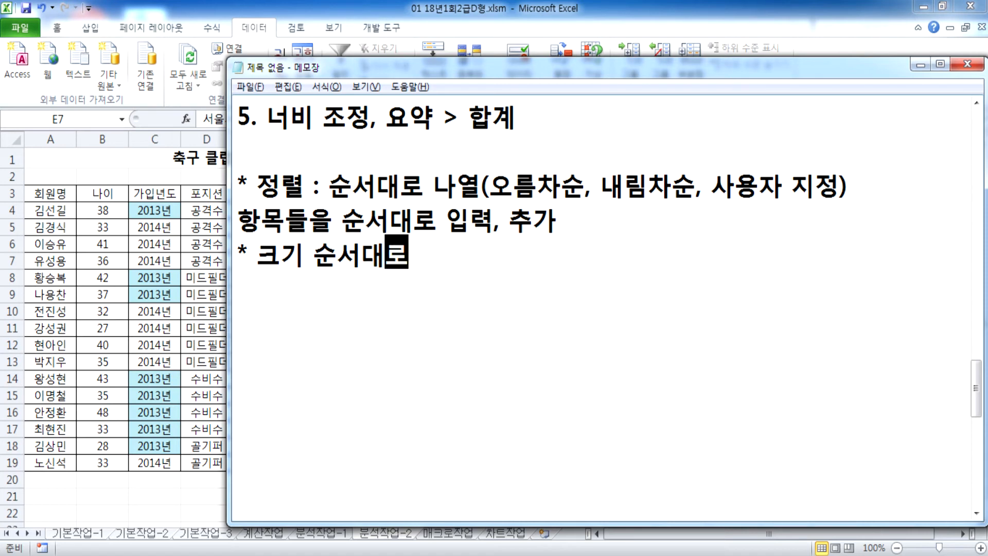
type("만 정렬")
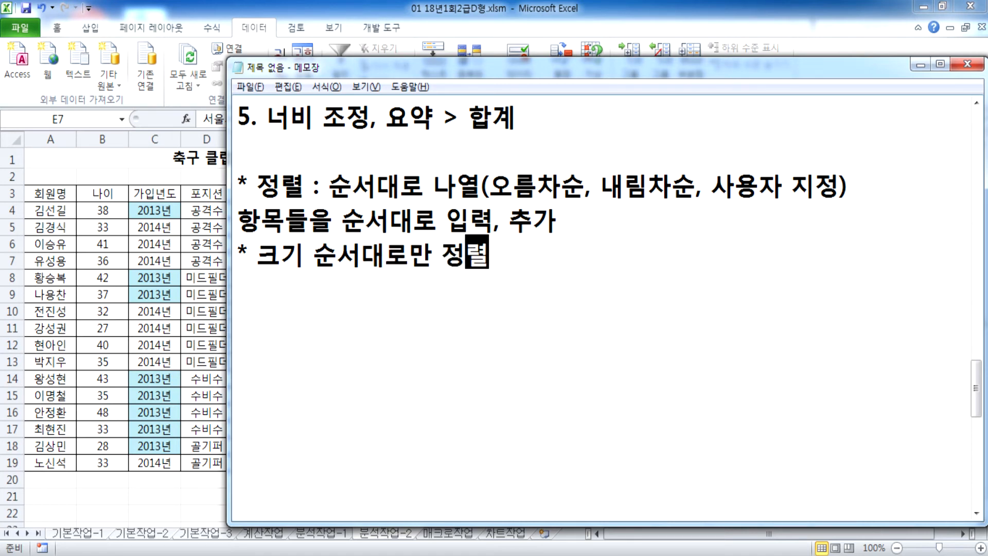
type("하는 것이 ")
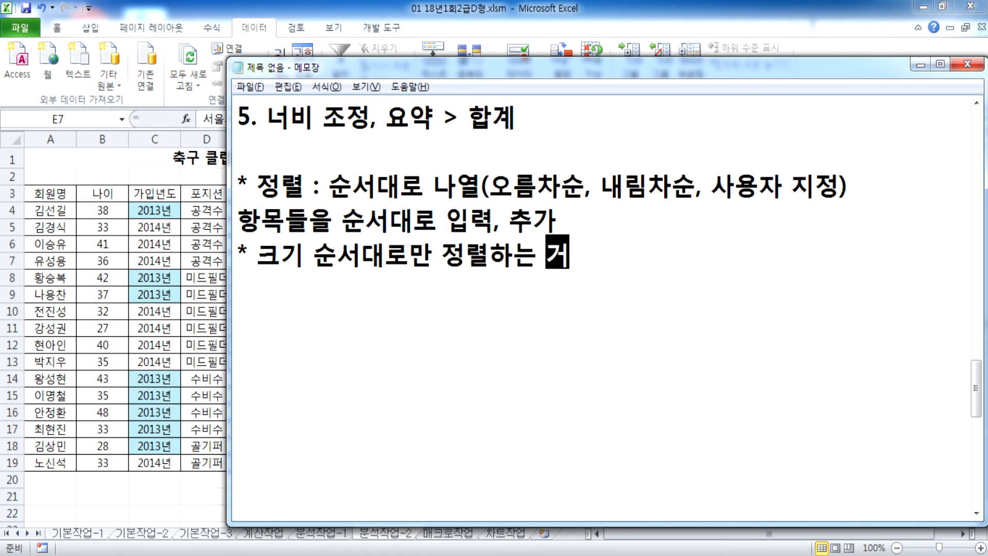
type("아니라, 색")
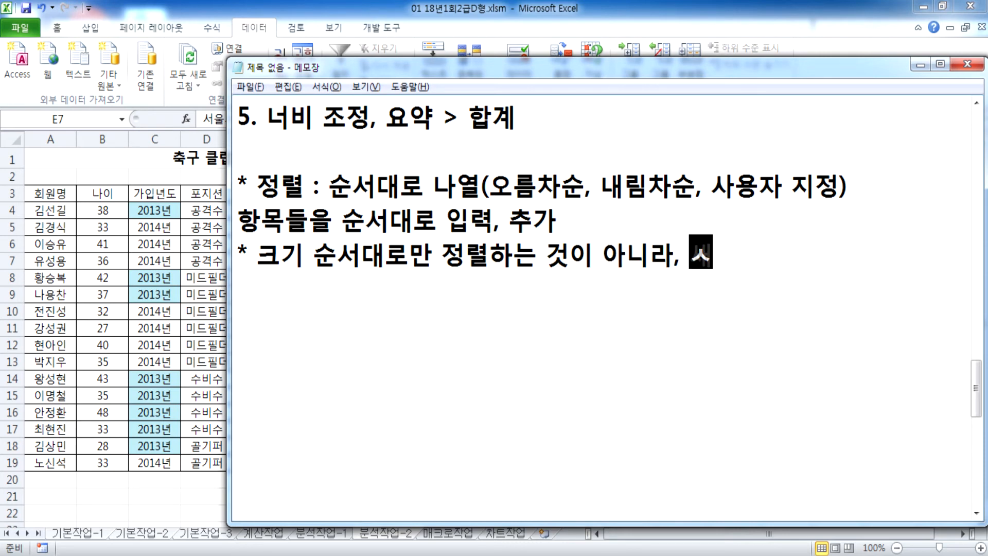
type("상별로")
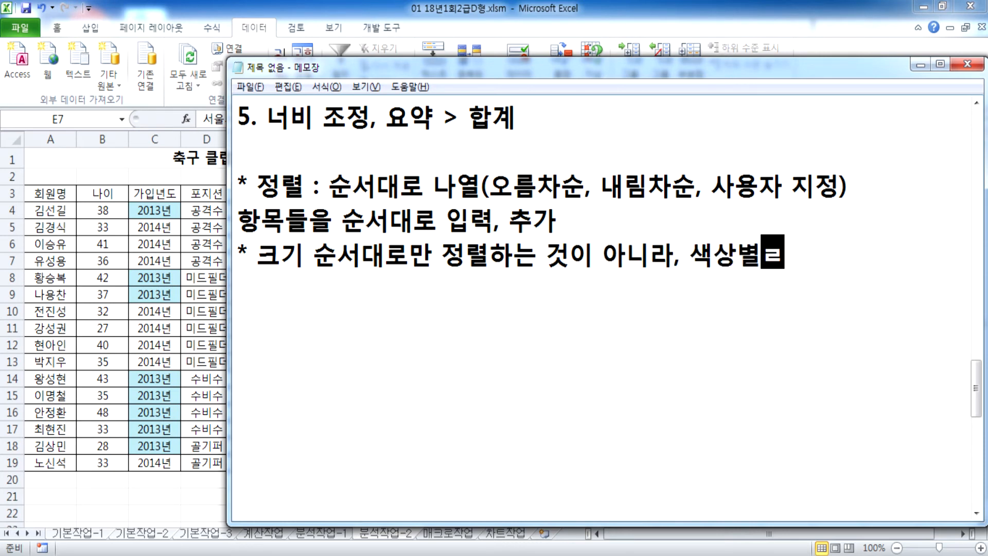
key("BackSpace")
key("BackSpace")
key("BackSpace")
type("을")
type("으로도 정ㄹ")
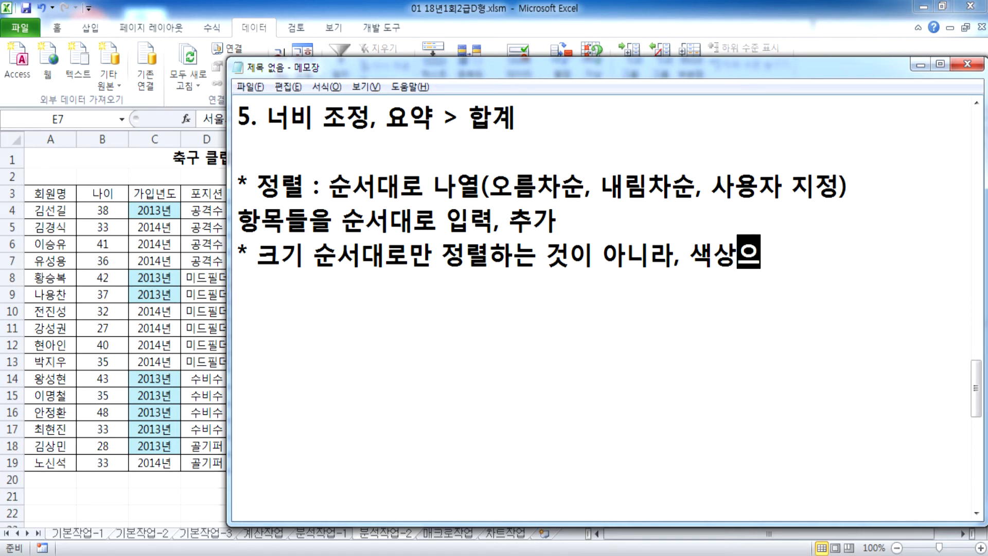
type("ㅕㄹ")
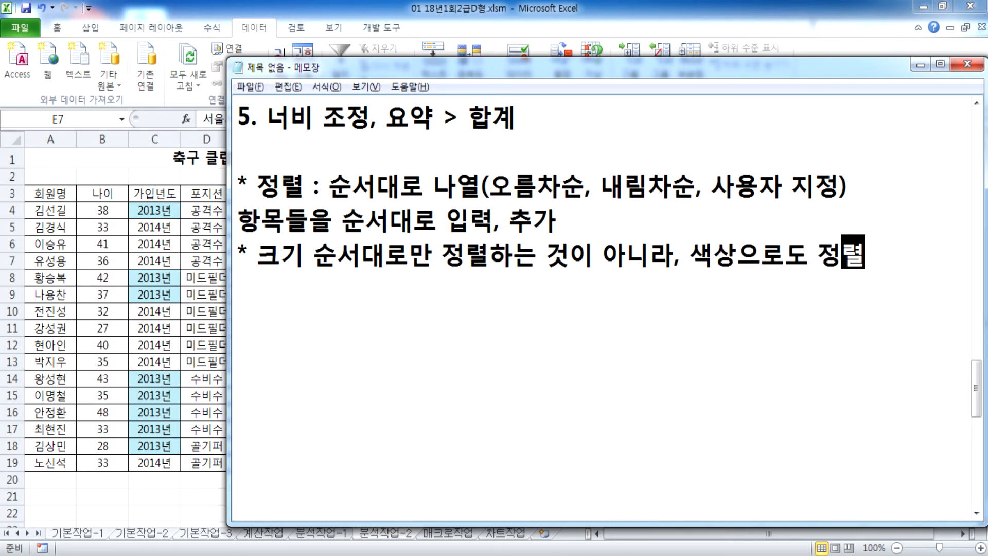
key("Return")
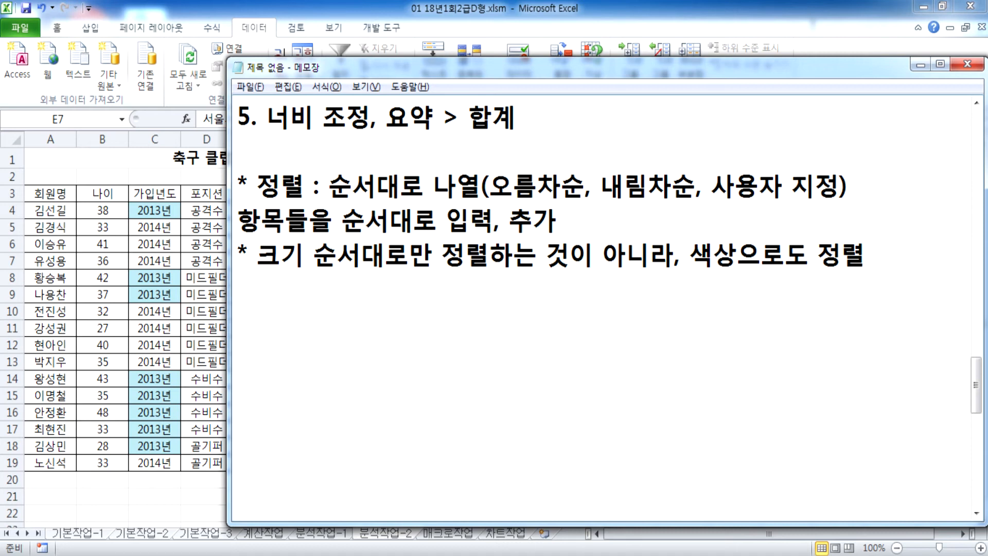
Step: Add the line '* 색상의 순서는 지정할 수 없다.' and start a new line
type("색상의 순서ㄴ는 지정할 수 ㅇ없다.")
left_click(238, 288)
type("*")
left_click(585, 289)
key("Return")
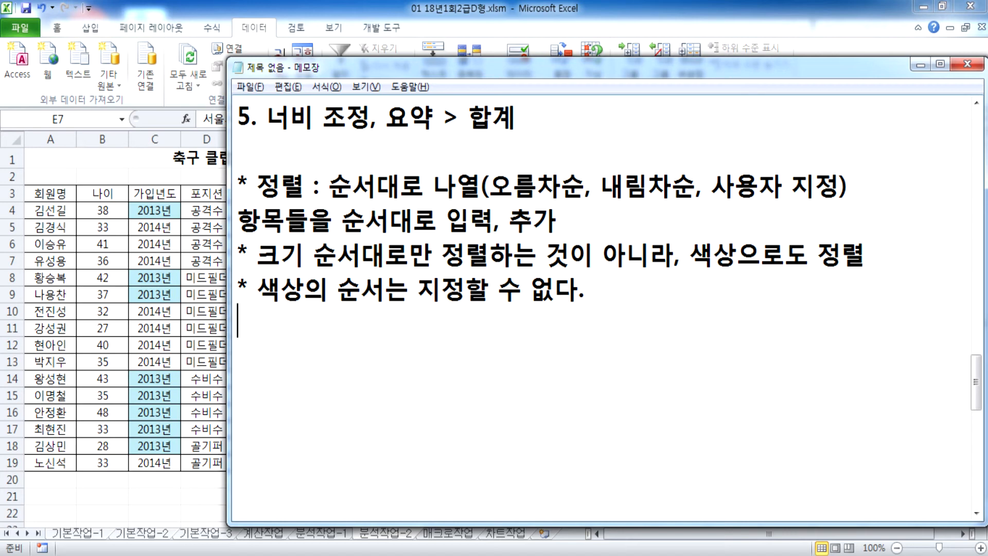
Step: Compare the Notepad notes with the roster, reposition the notes window, then go to the 매크로작업 sheet
key("alt+Tab")
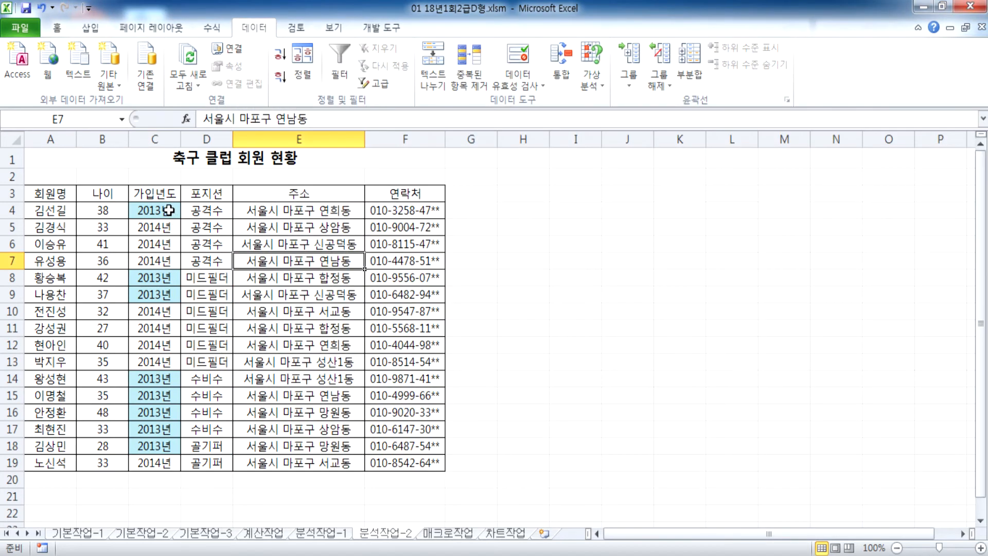
left_click(168, 210)
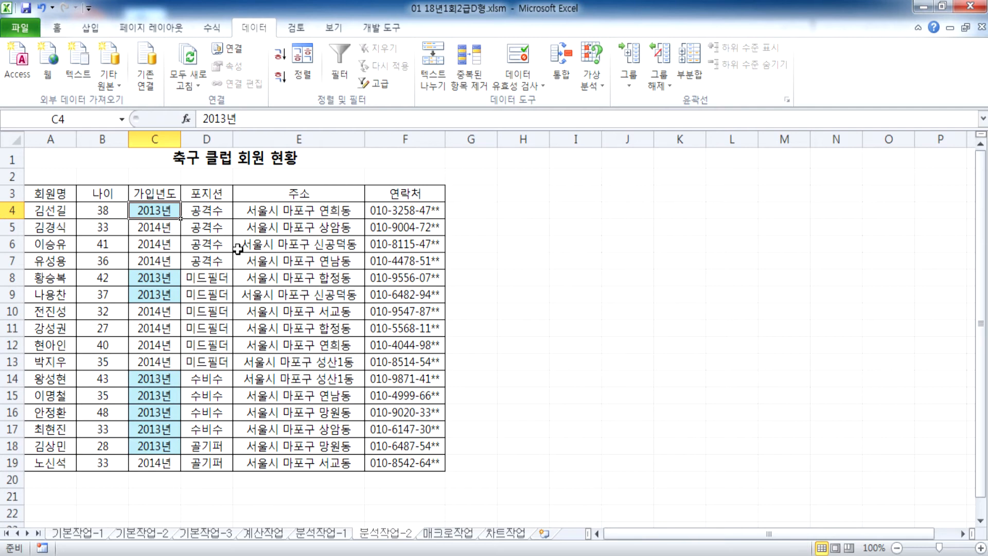
key("alt+Tab")
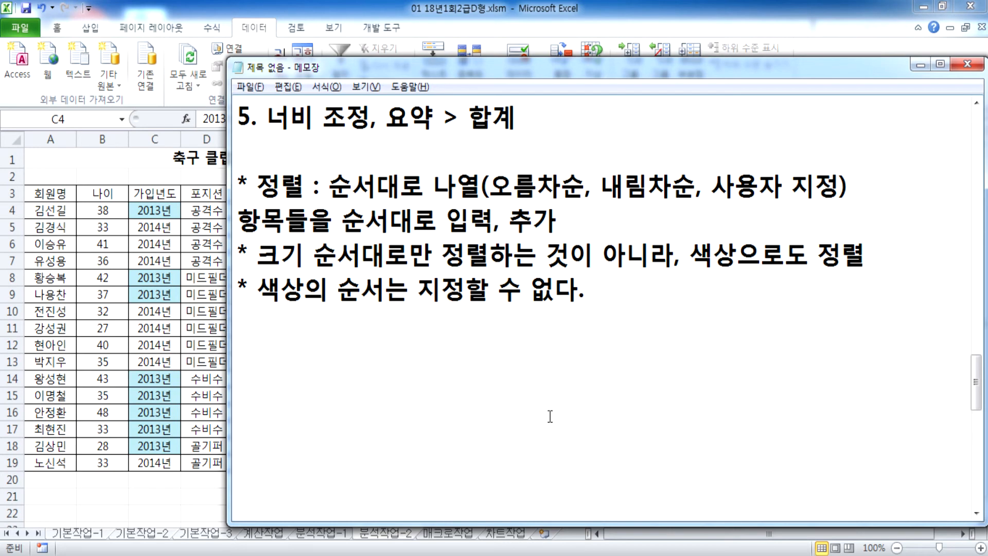
key("alt+Tab")
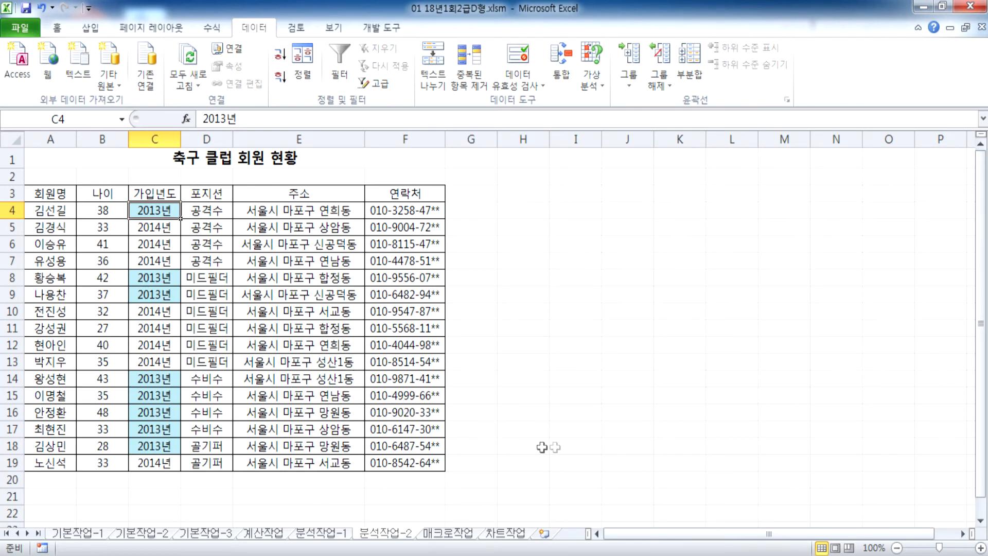
key("alt+Tab")
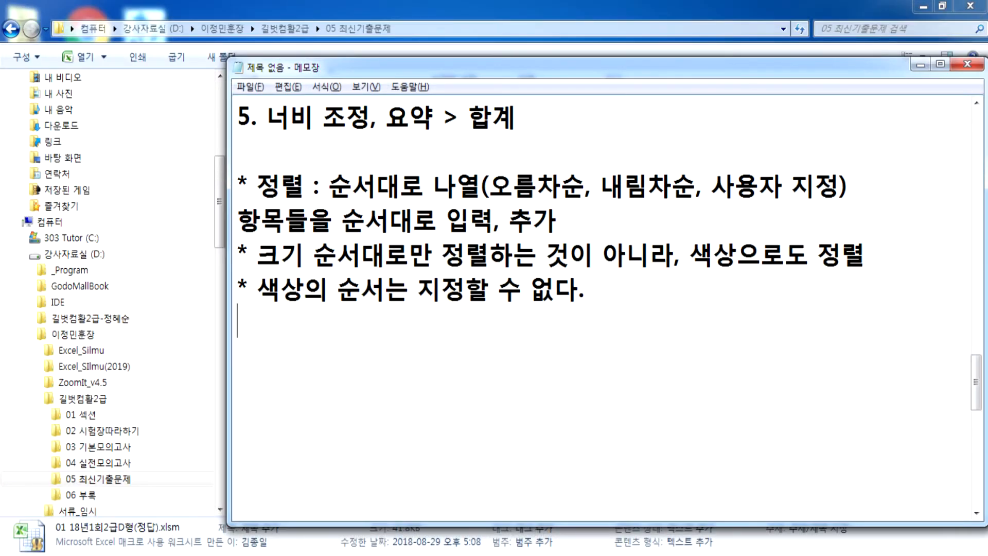
key("alt+Tab")
key("alt+Tab")
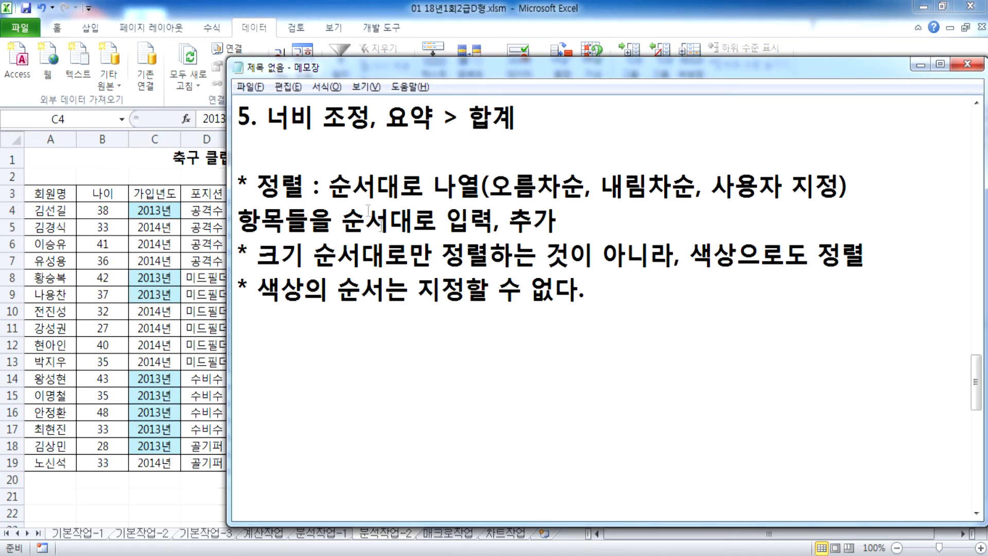
left_click_drag(443, 80, 545, 23)
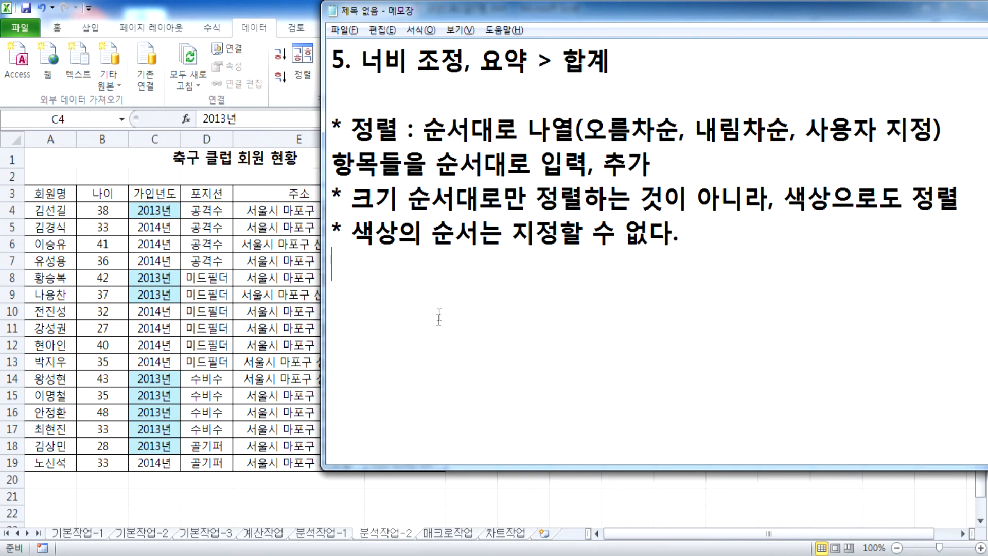
scroll(440, 317, "down", 1)
key("Return")
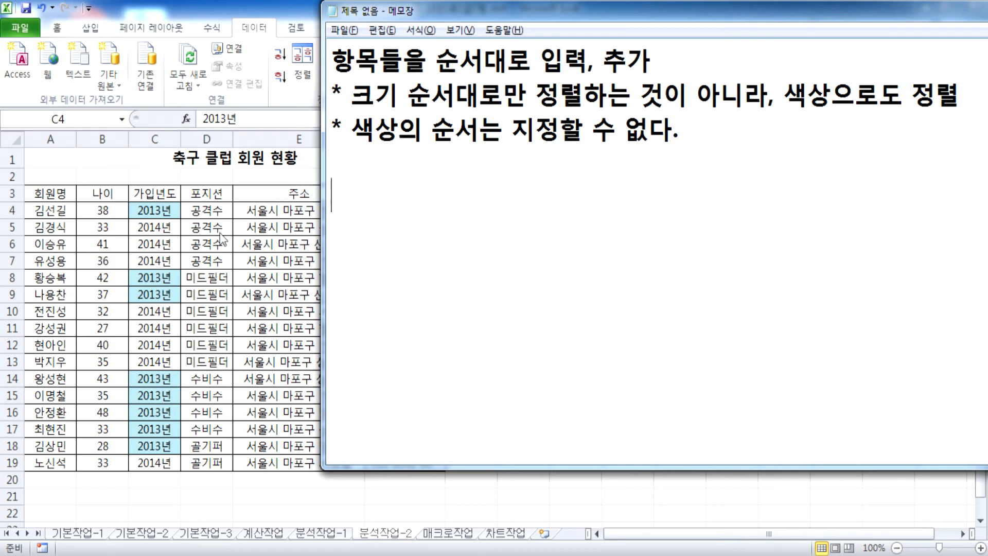
key("alt+Tab")
left_click(442, 534)
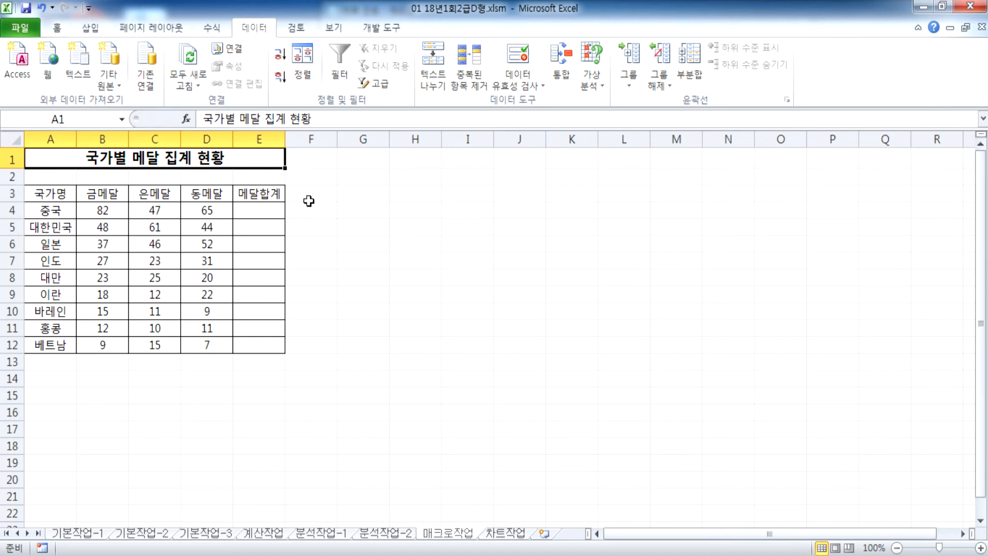
Step: Confirm 개발 도구 is checked under Customize Ribbon in Excel Options, then close Options
left_click(375, 30)
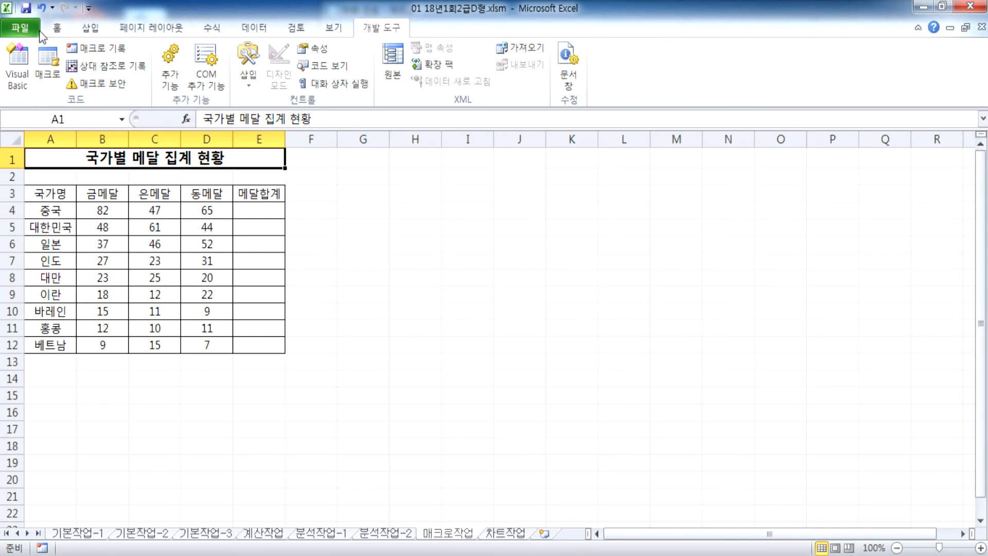
left_click(25, 29)
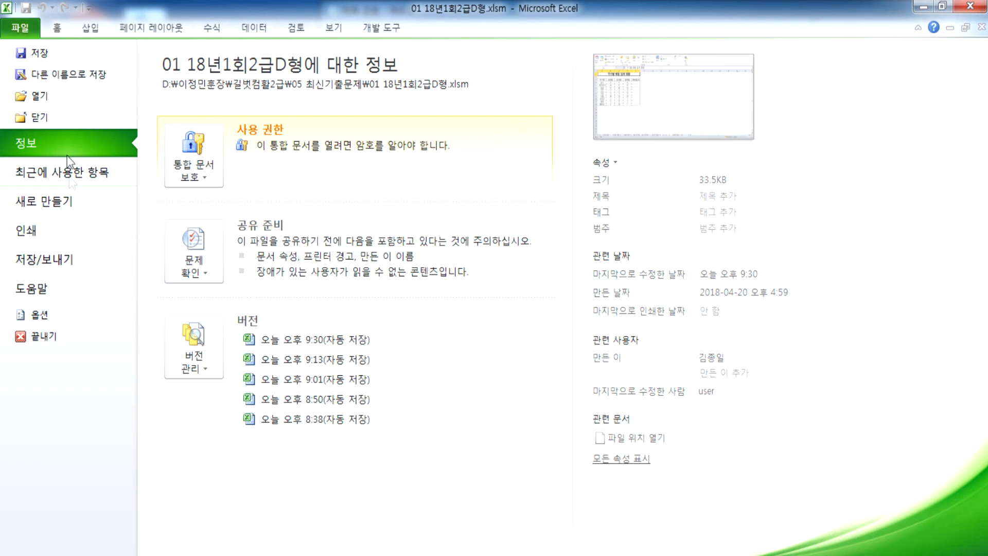
left_click(39, 316)
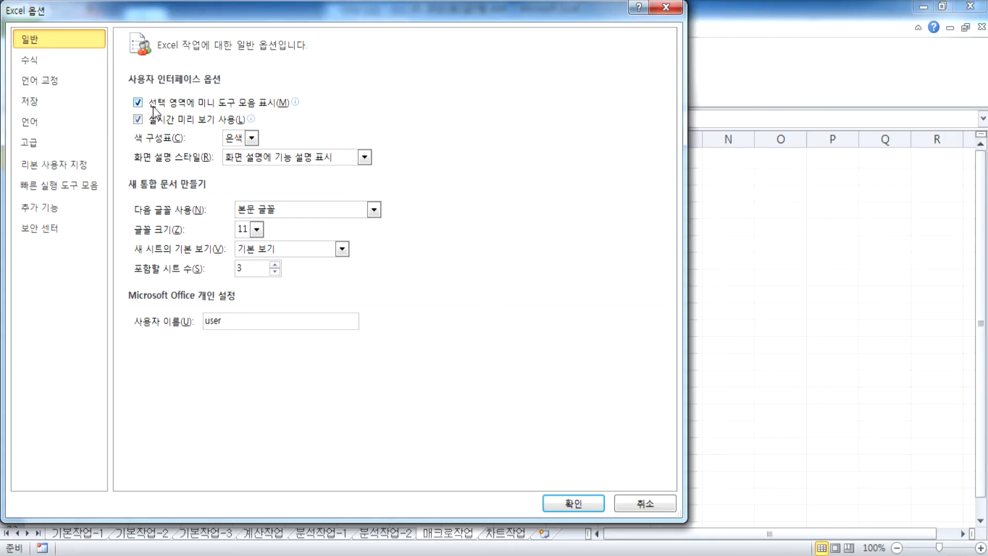
left_click(57, 164)
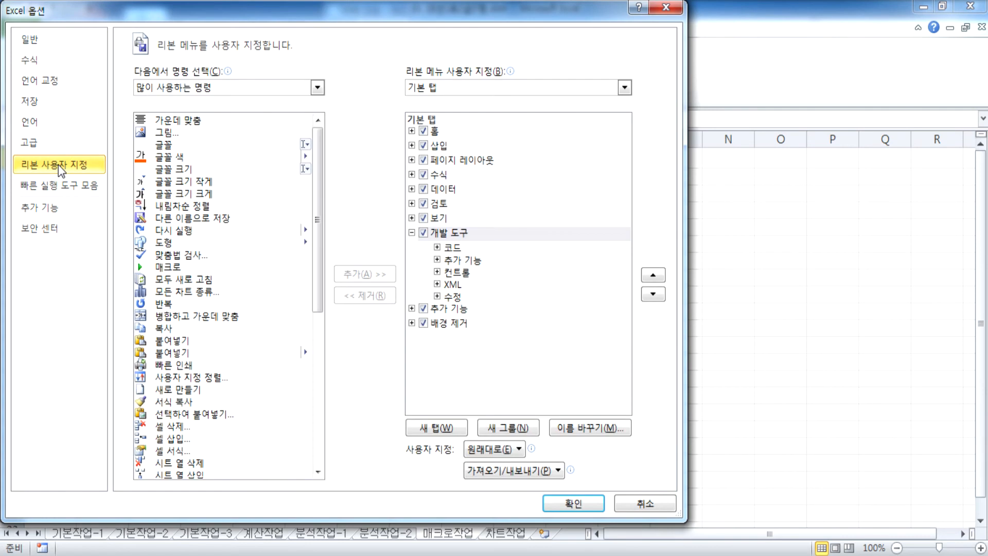
left_click(412, 232)
left_click(423, 234)
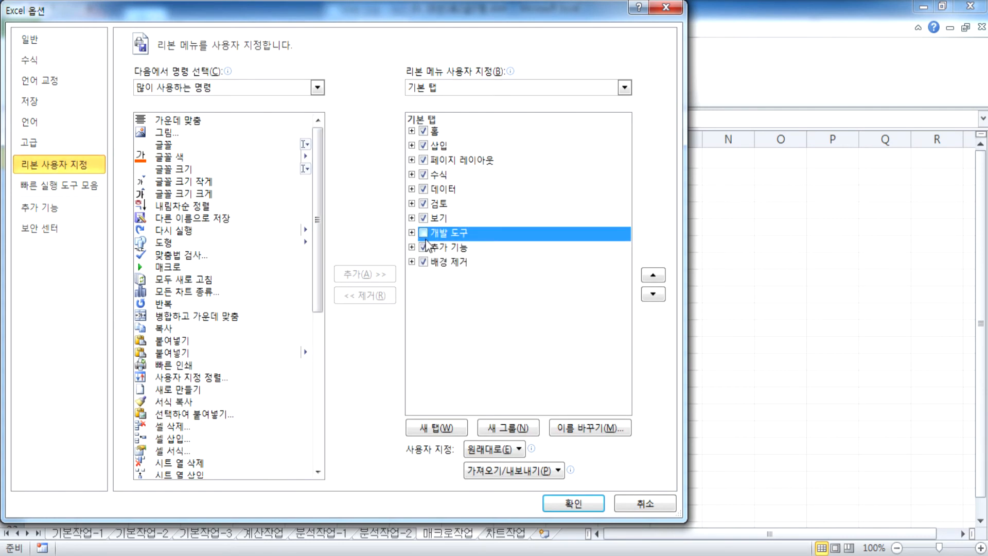
left_click(423, 233)
left_click(412, 232)
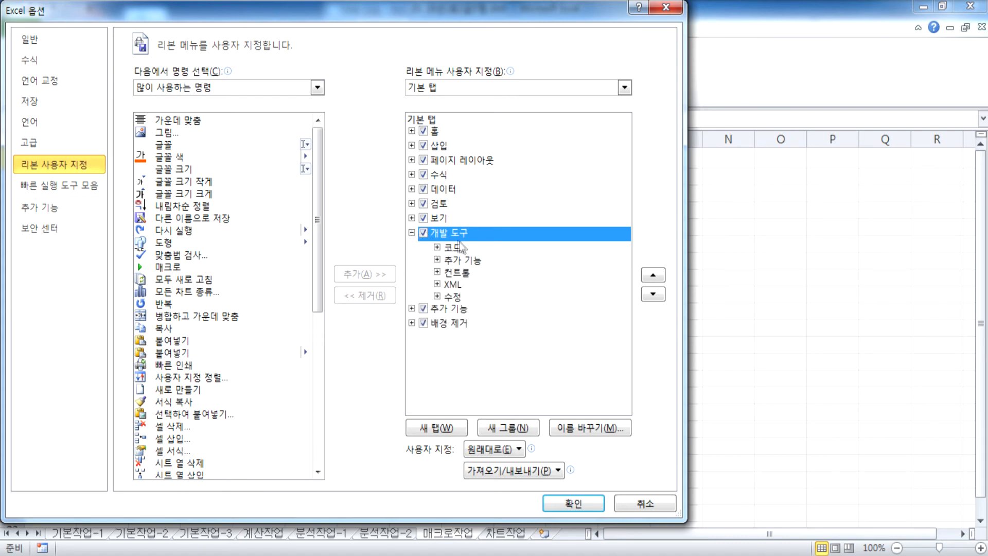
left_click(411, 232)
left_click(573, 503)
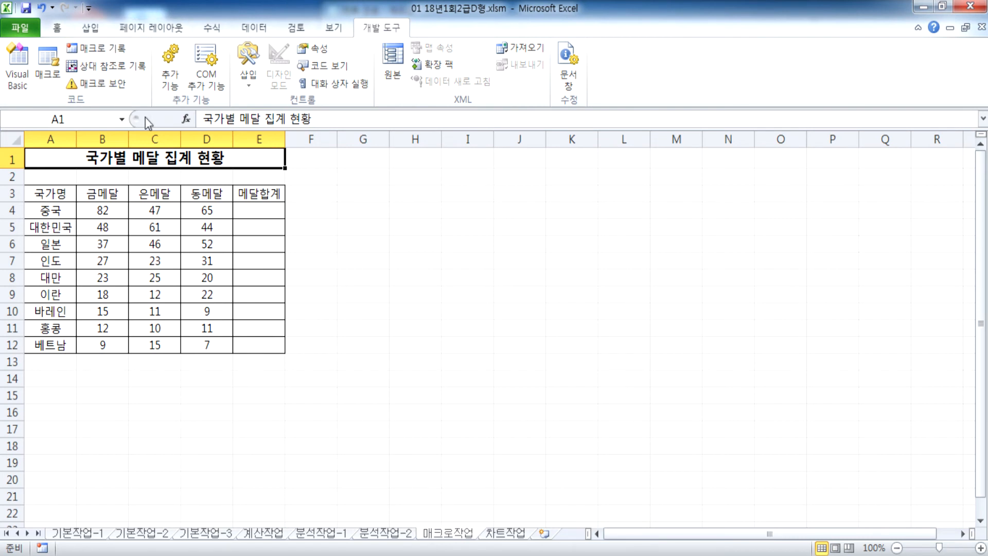
Step: Start Record Macro, naming it 합계 with shortcut Ctrl+a, stored in 현재 통합 문서
left_click(114, 50)
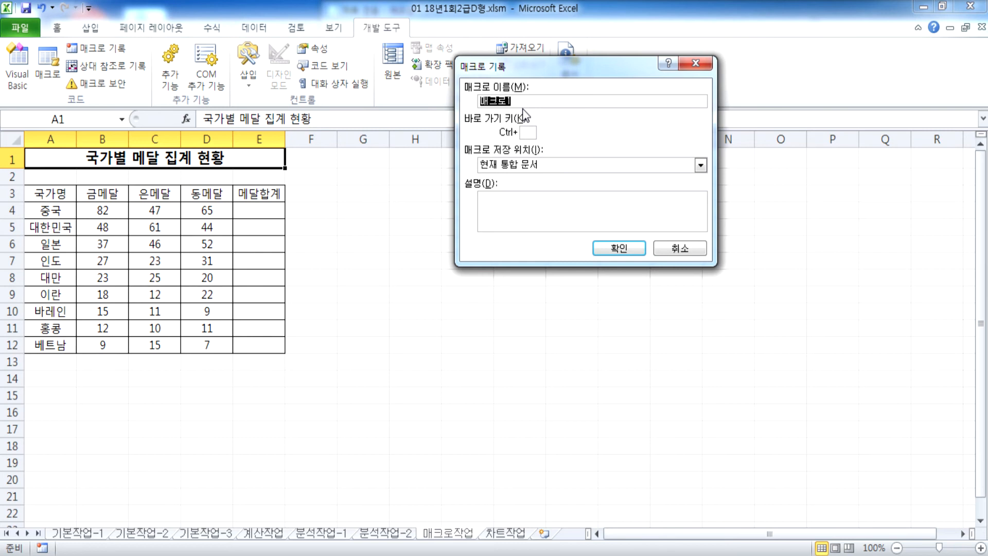
type("합계")
left_click_drag(514, 70, 439, 120)
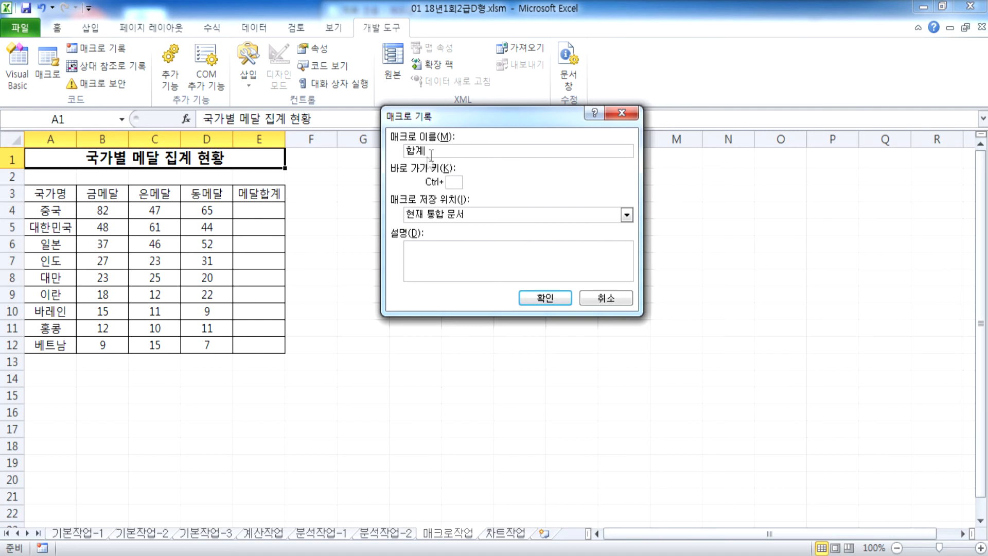
left_click_drag(438, 151, 406, 147)
left_click(440, 155)
type("A")
key("BackSpace")
type("a")
left_click(474, 256)
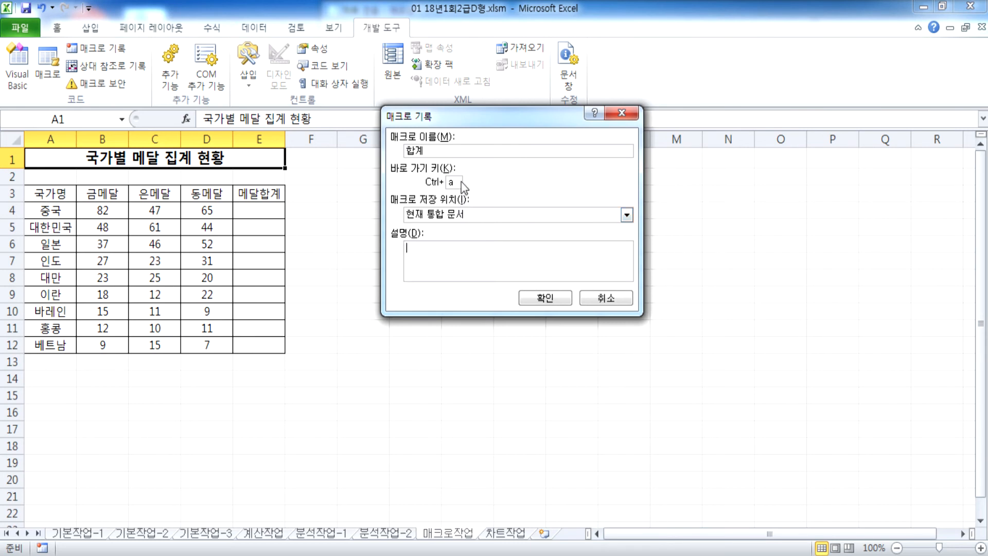
Step: Clear the shortcut key, keep the macro name 합계, and start recording
left_click(453, 183)
type("A")
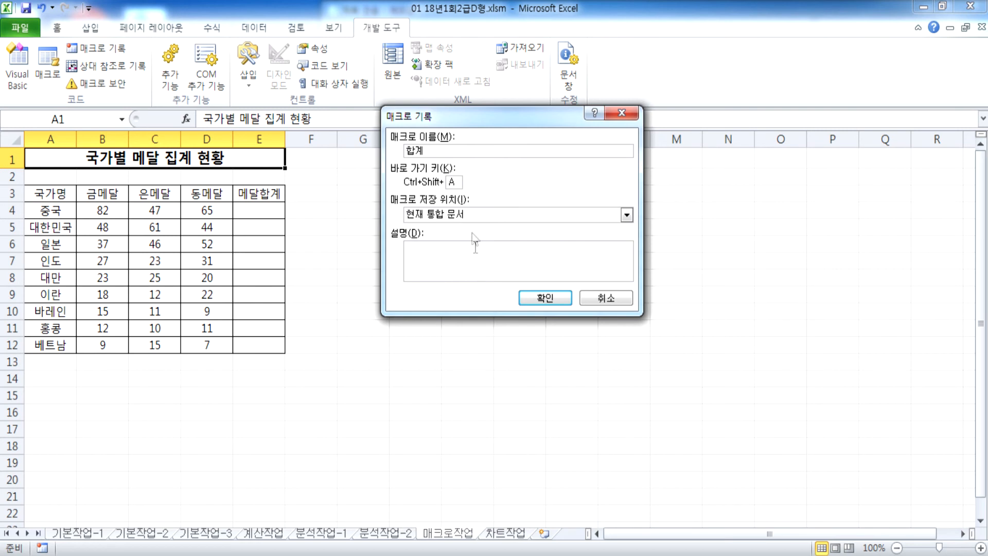
type("a")
key("BackSpace")
left_click(550, 300)
left_click(549, 299)
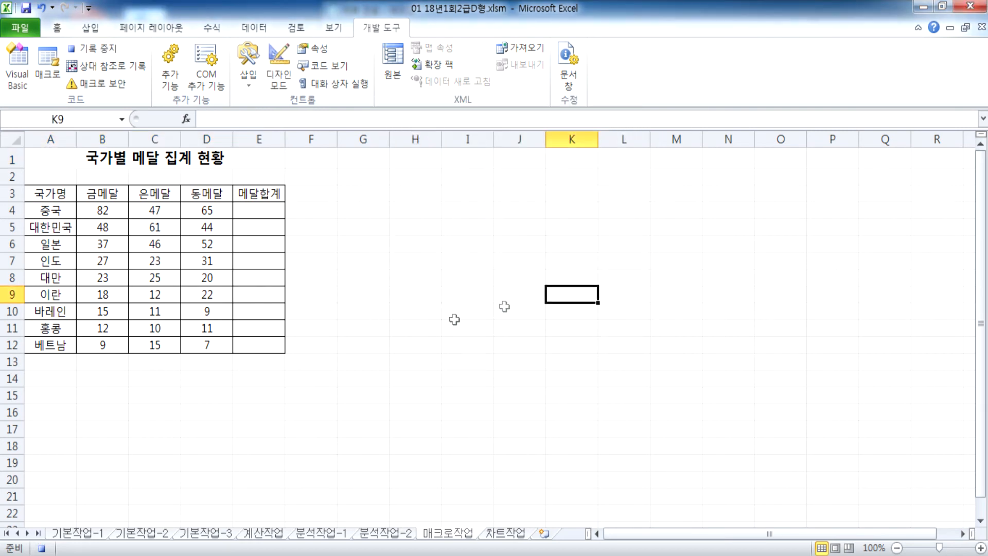
Step: AutoSum the medals in E4 and fill the SUM formula down to E12
left_click(263, 206)
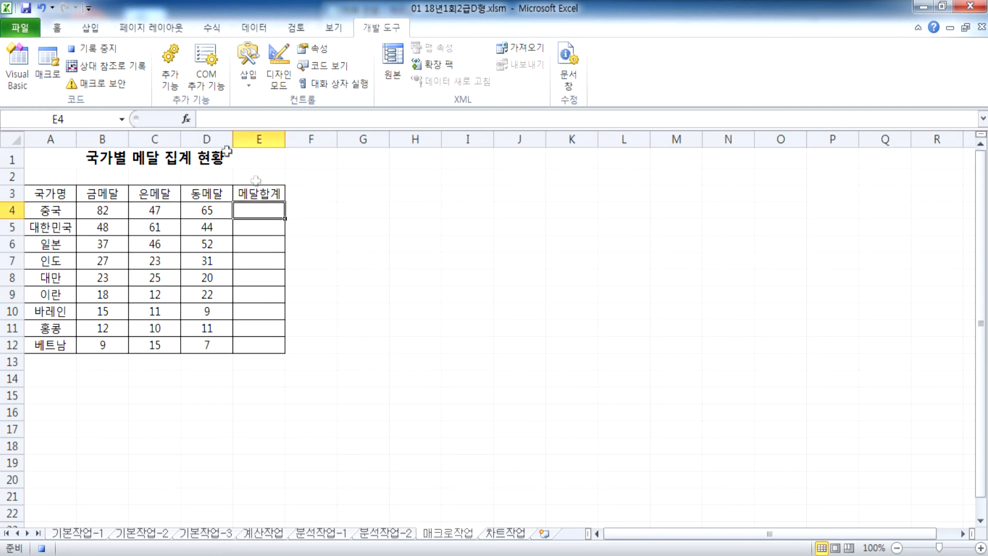
left_click(216, 32)
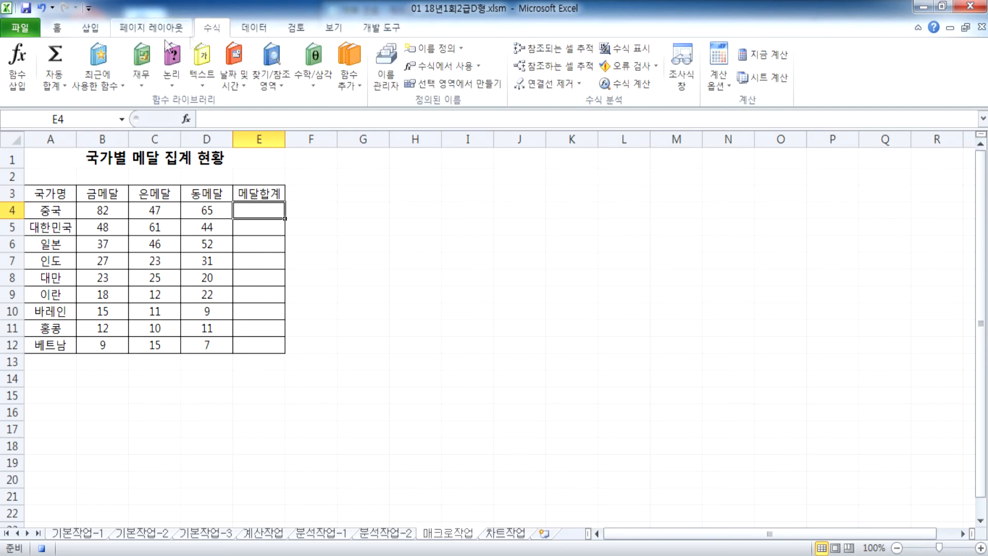
left_click(54, 54)
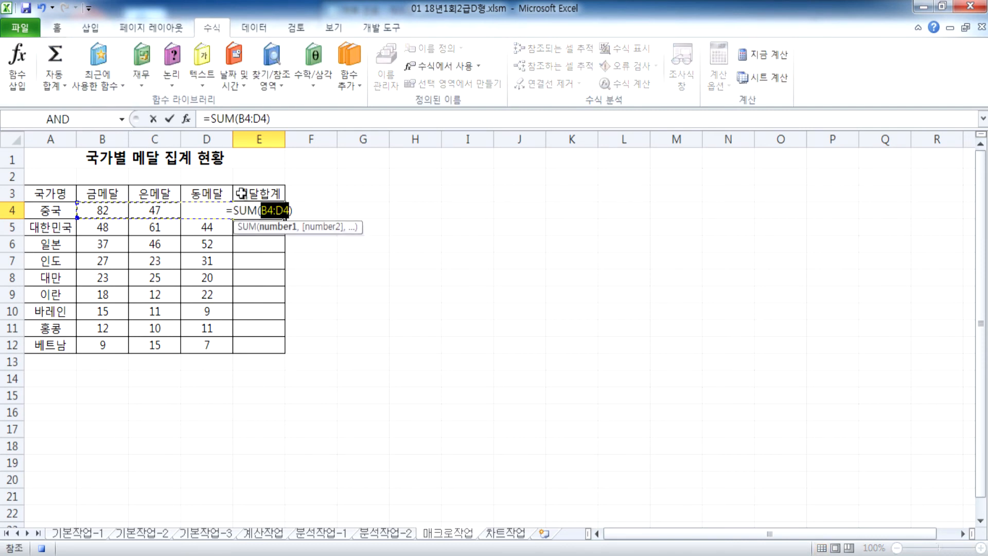
key("Return")
left_click(276, 213)
left_click_drag(283, 219, 286, 351)
left_click(268, 362)
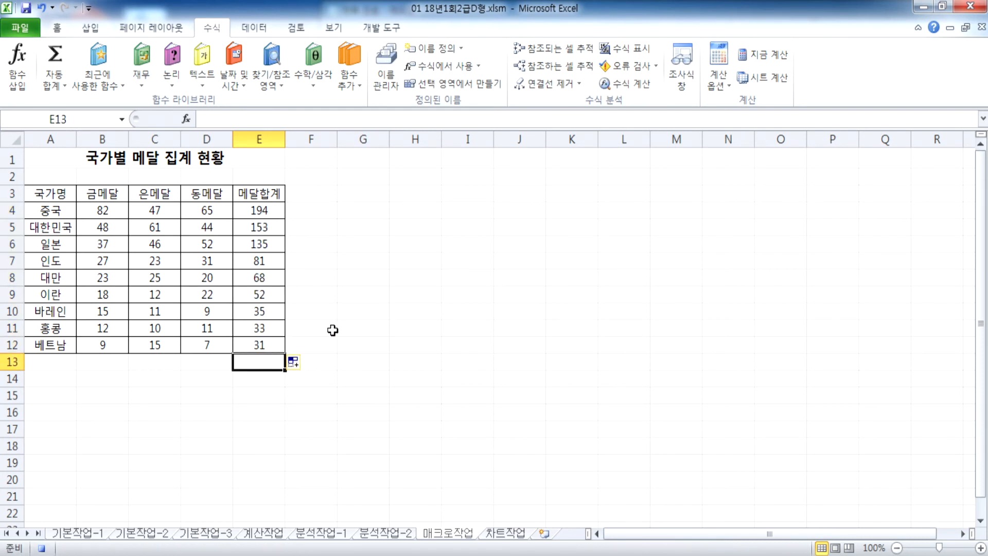
Step: Stop the macro recording and delete the totals in E4:E12
left_click(381, 28)
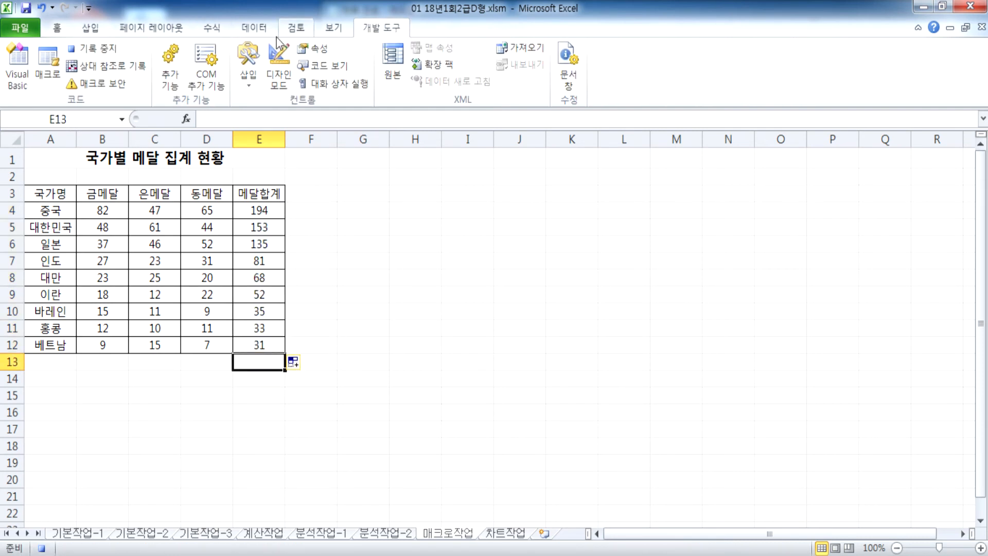
left_click(94, 48)
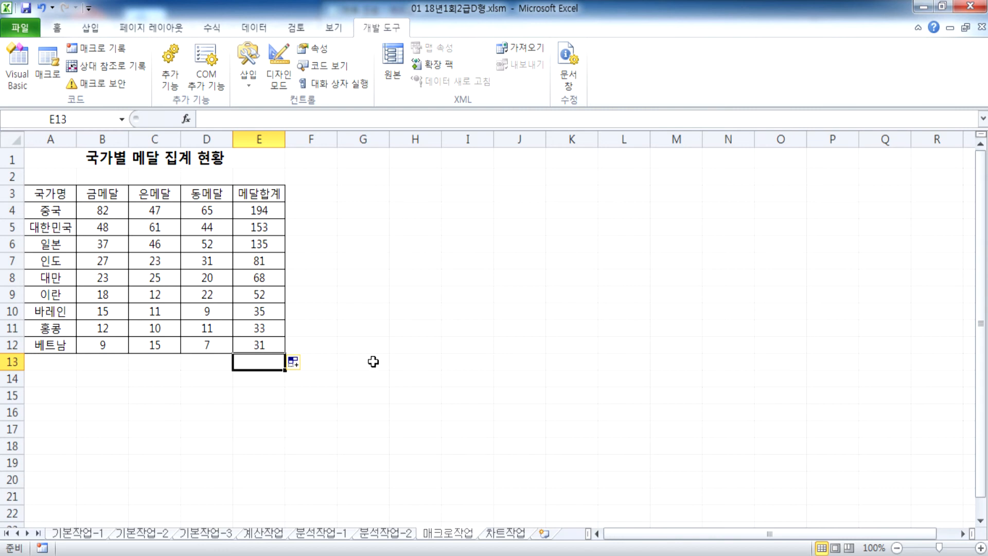
left_click_drag(257, 211, 260, 341)
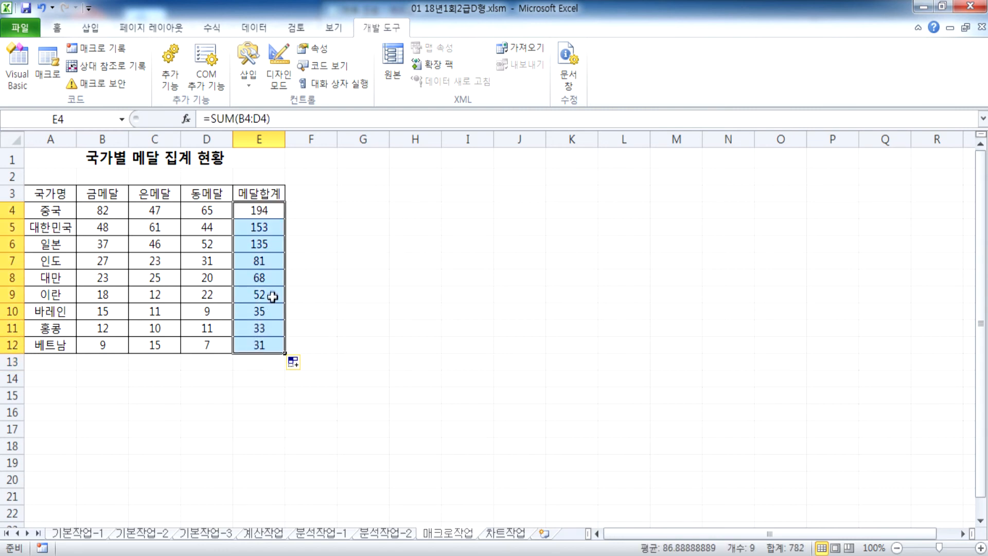
key("Delete")
left_click(349, 278)
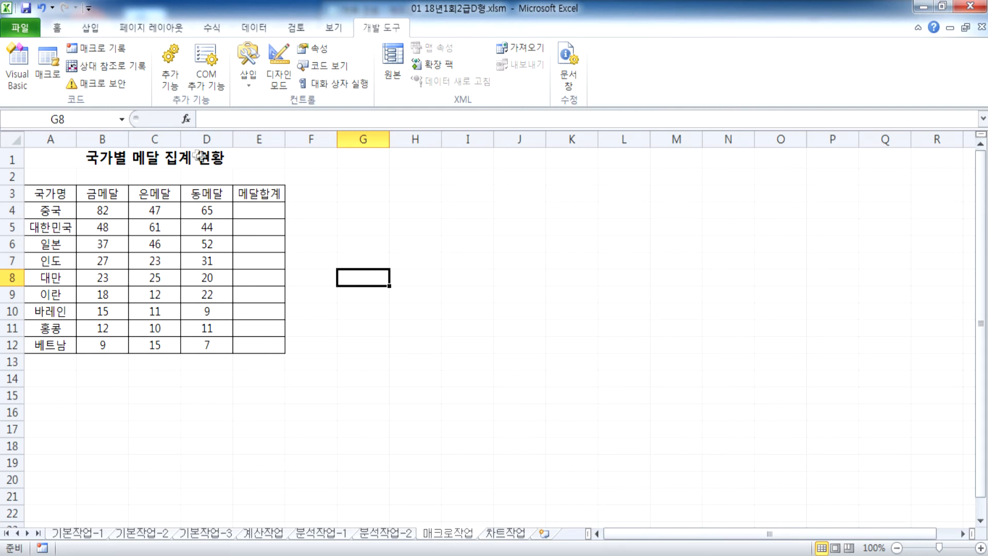
Step: From A1, start a new macro named 합계, confirming replacement of the existing one
left_click(168, 154)
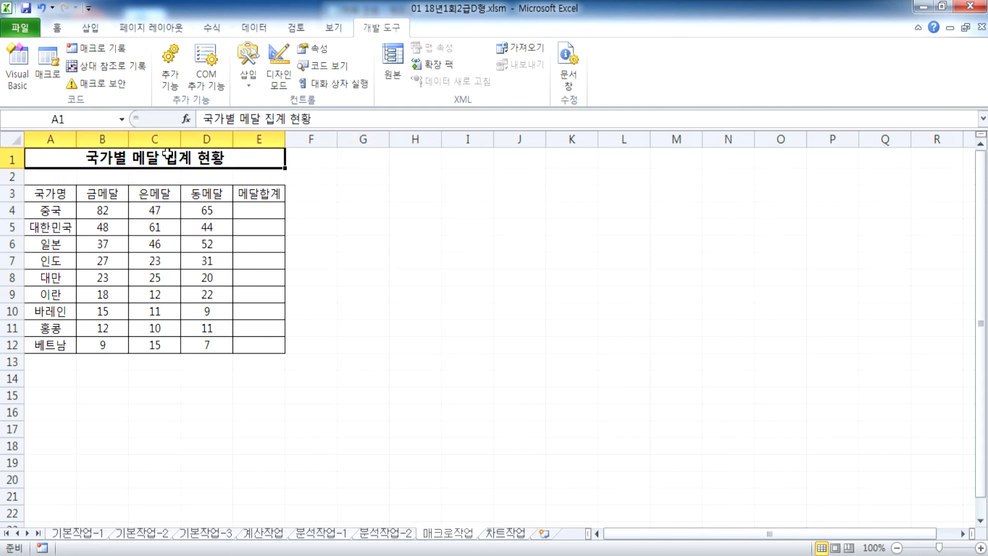
left_click(103, 46)
type("GKQR")
key("BackSpace")
key("BackSpace")
key("BackSpace")
key("BackSpace")
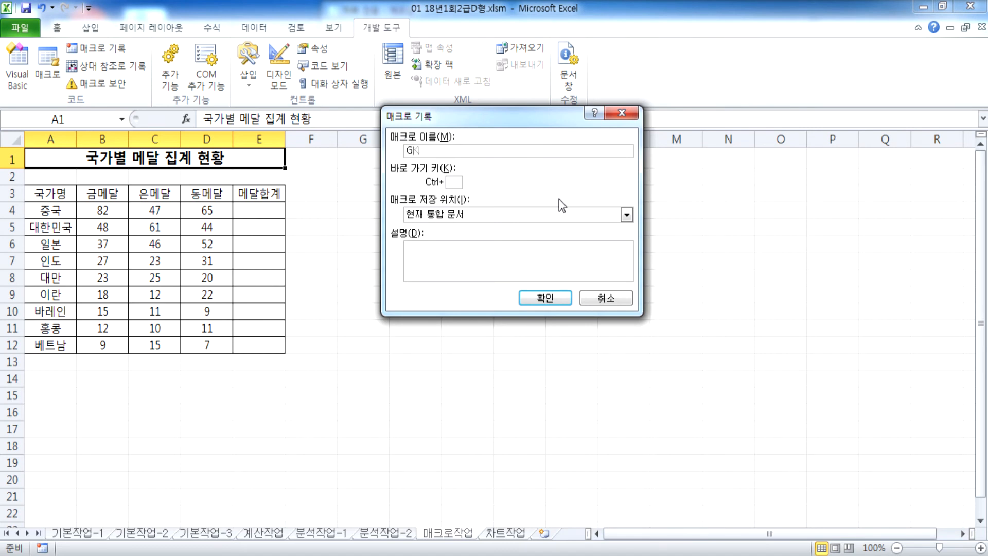
type("합계")
left_click(547, 297)
left_click_drag(478, 259, 472, 119)
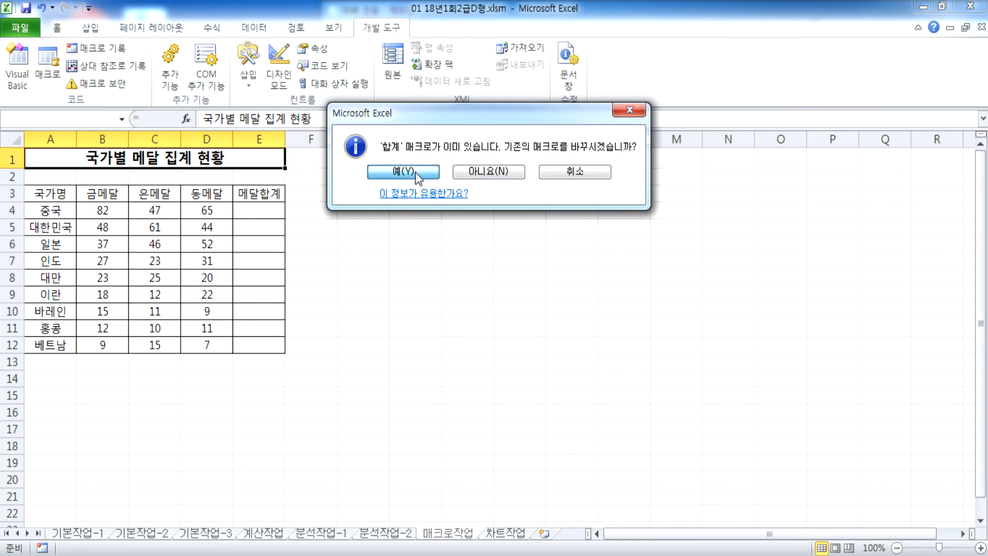
left_click(416, 174)
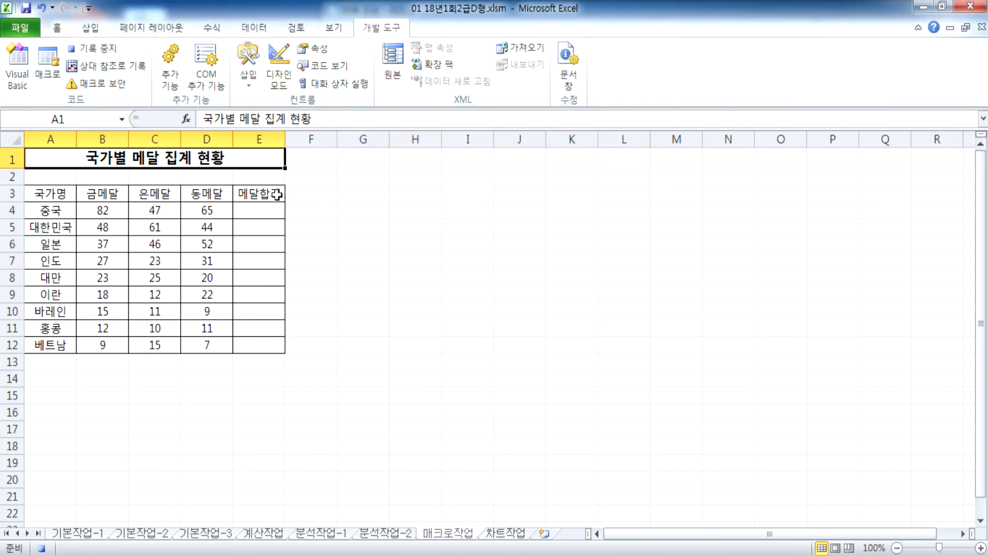
left_click(255, 212)
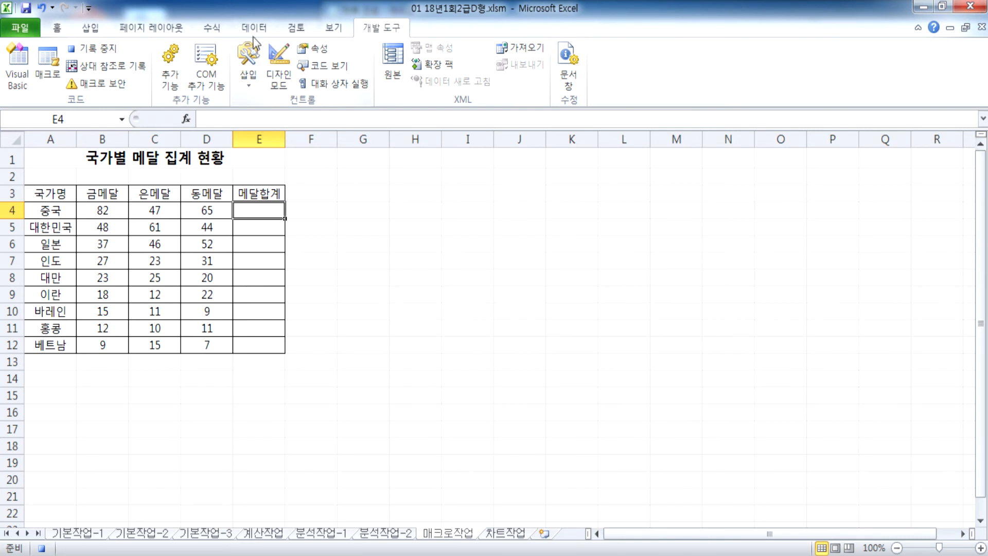
Step: AutoSum E4 and double-click the fill handle to copy the totals to E12
left_click(222, 29)
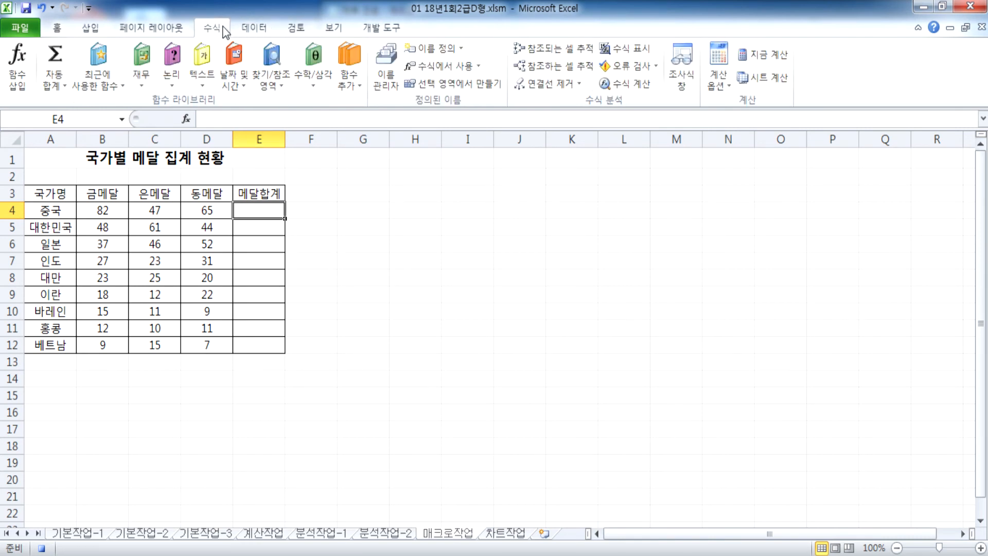
left_click(55, 53)
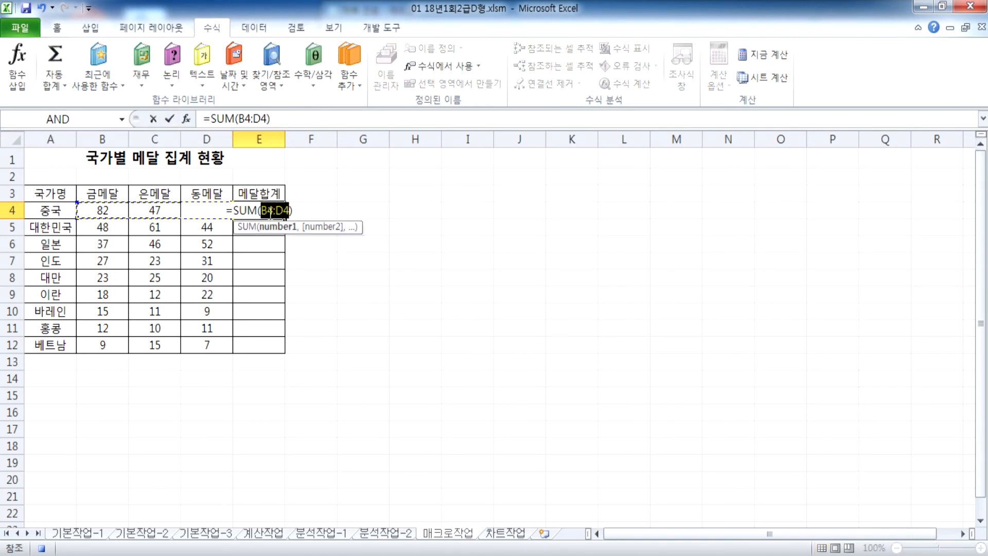
key("Return")
left_click(265, 209)
double_click(285, 219)
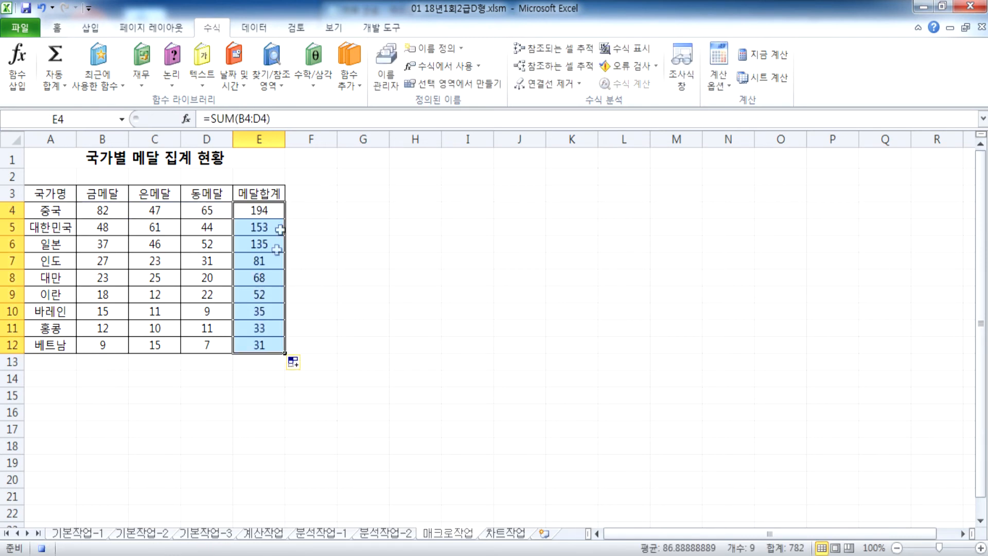
left_click(246, 364)
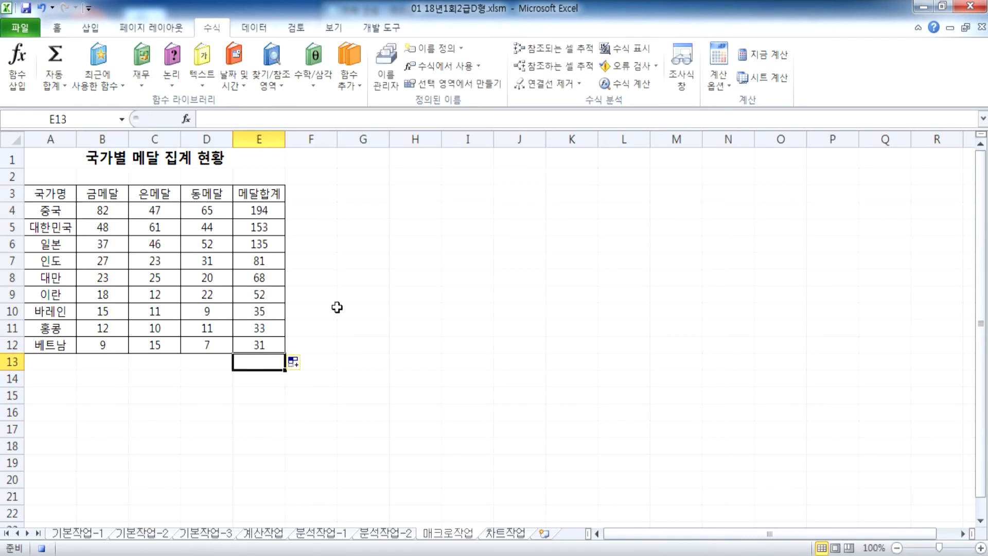
Step: Stop the macro recording and delete the totals in E4:E12
left_click(381, 28)
left_click(91, 47)
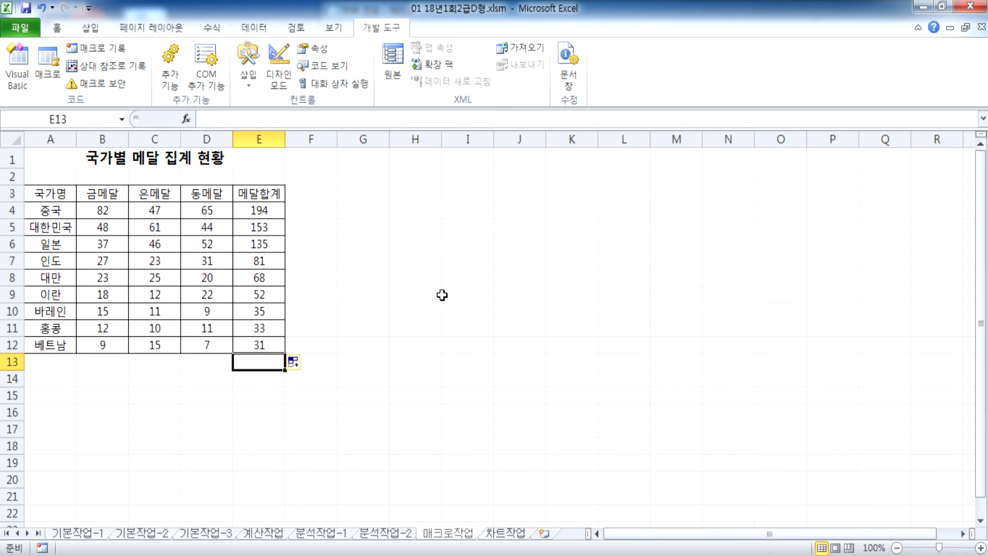
left_click_drag(265, 212, 254, 374)
key("Delete")
left_click(177, 377)
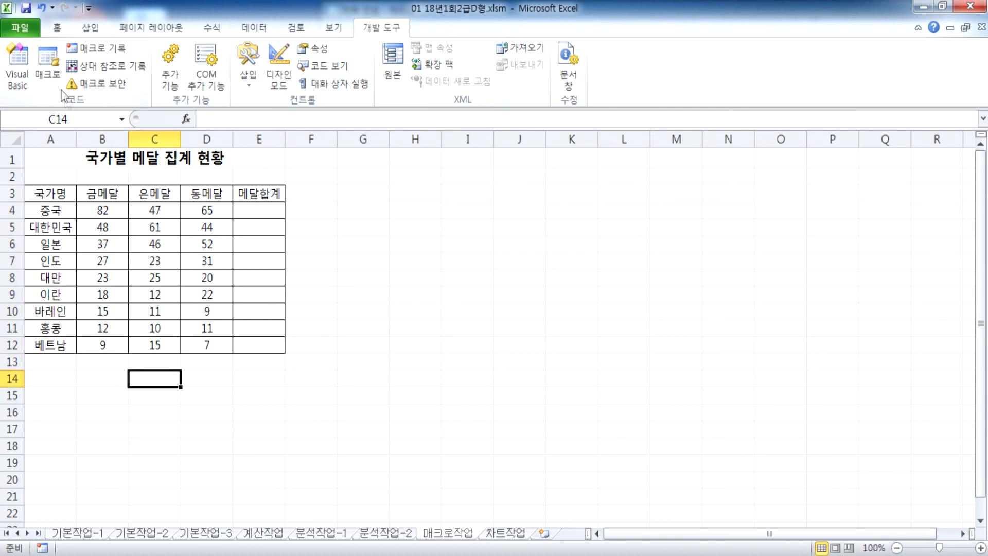
Step: Run the 합계 macro from the Macros list to refill the medal totals
left_click(49, 75)
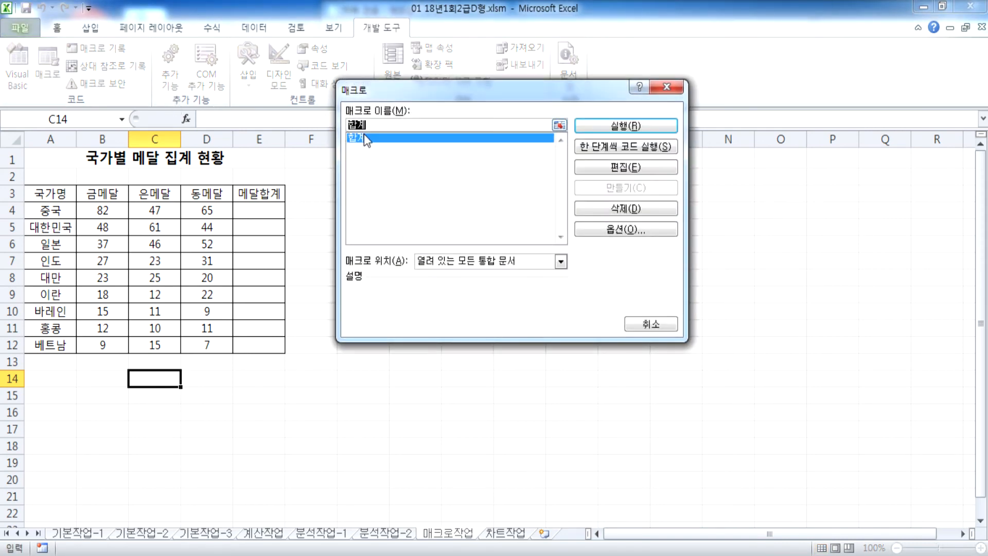
left_click(657, 125)
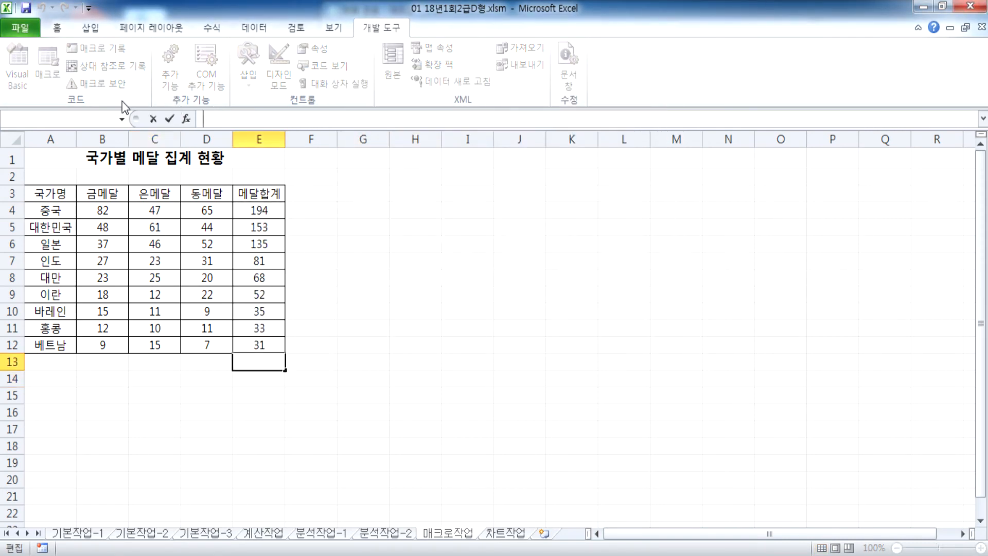
key("Tab")
key("Tab")
Step: Reopen the Macros list and cancel it, then select A14:B16
left_click(50, 75)
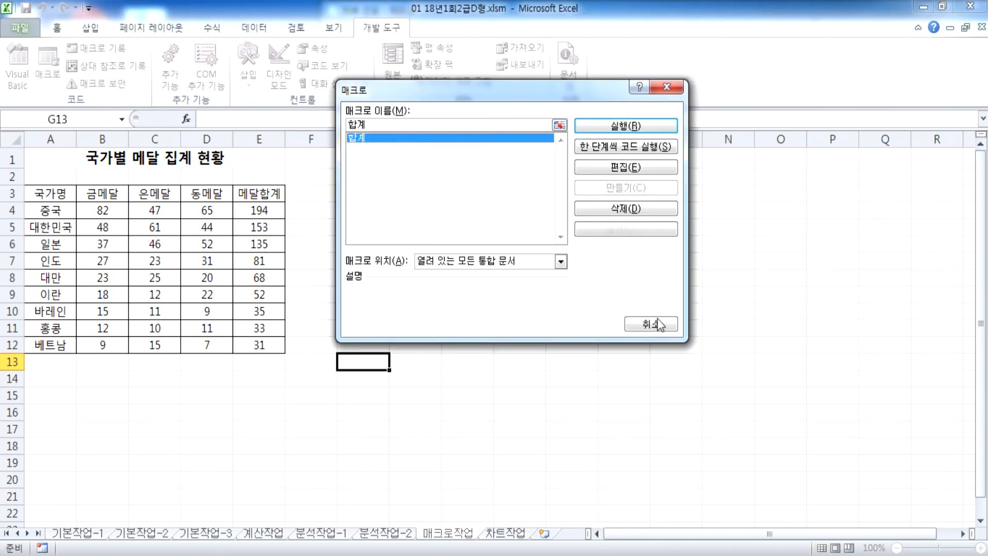
left_click(651, 325)
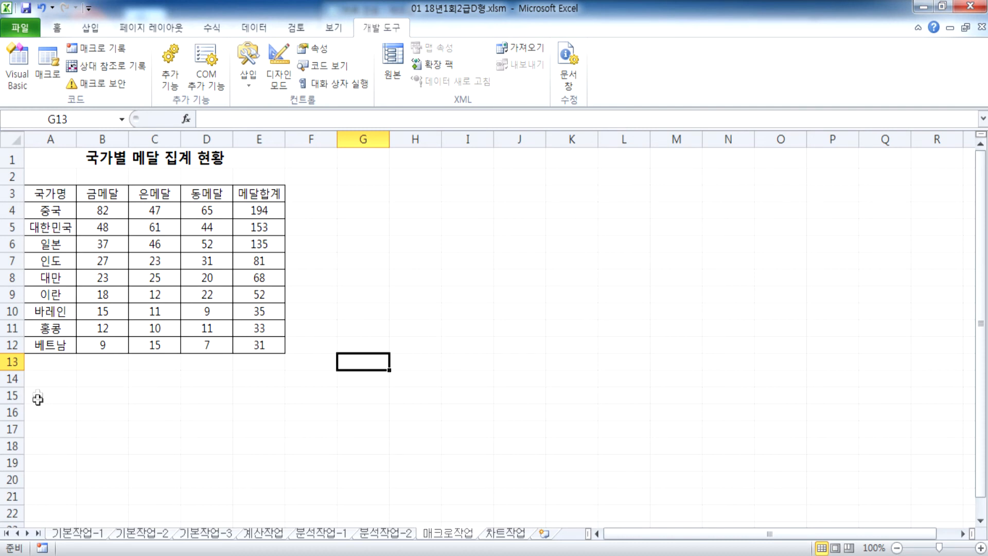
left_click(36, 378)
left_click_drag(36, 378, 115, 417)
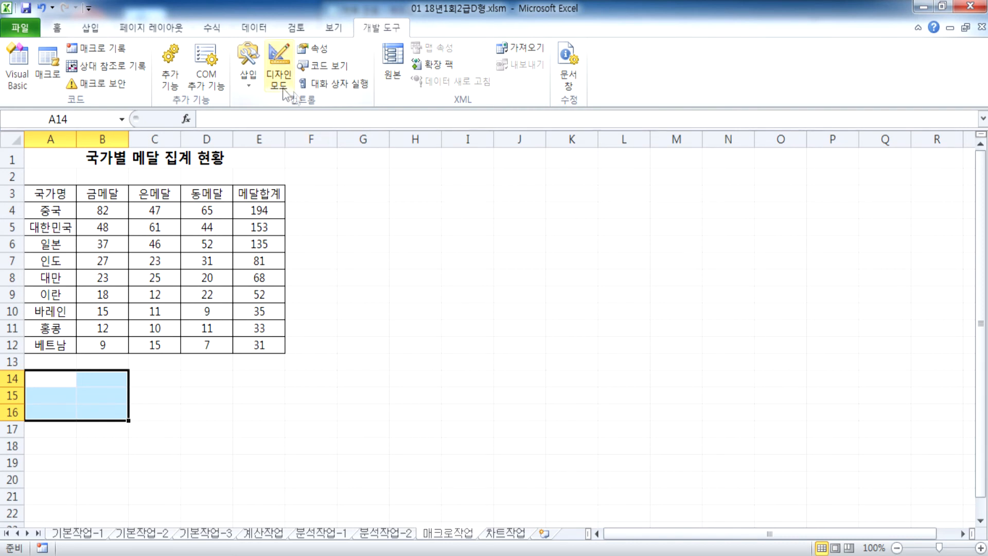
Step: Draw a form button over A14:B16, assign it the 합계 macro, and caption it 합계
left_click(250, 82)
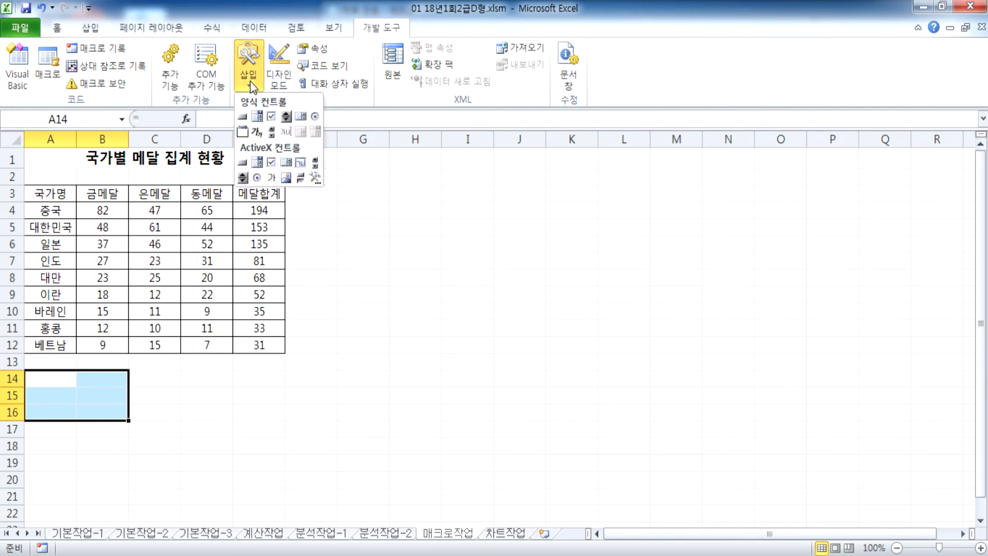
left_click(243, 118)
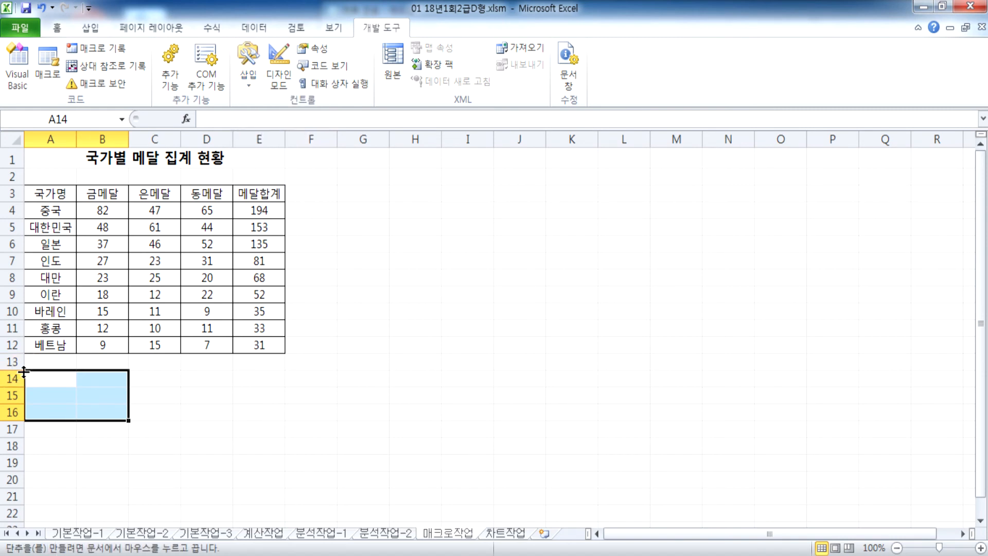
mouse_move(27, 371)
left_mouse_down()
mouse_move(85, 412)
mouse_move(122, 417)
left_mouse_up()
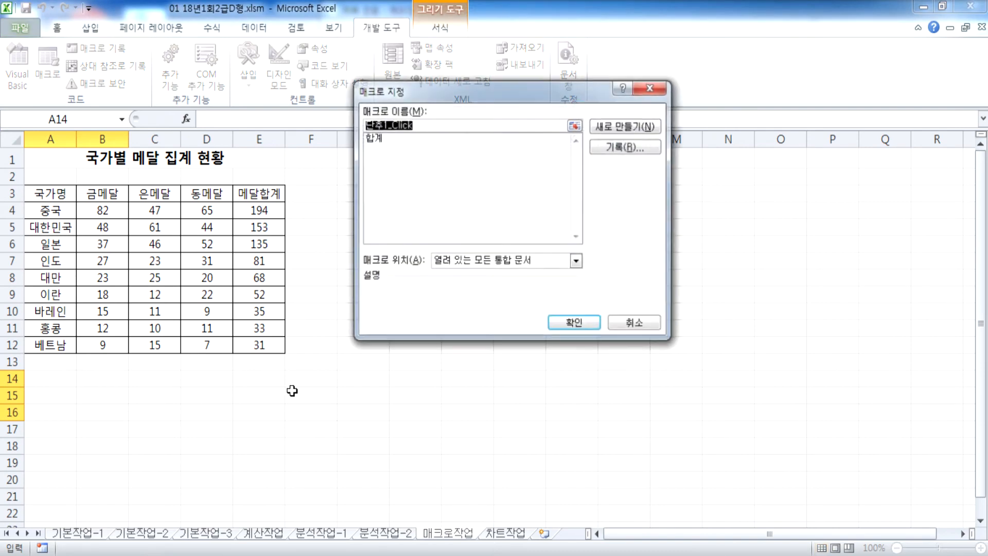
left_click(380, 138)
left_click(565, 327)
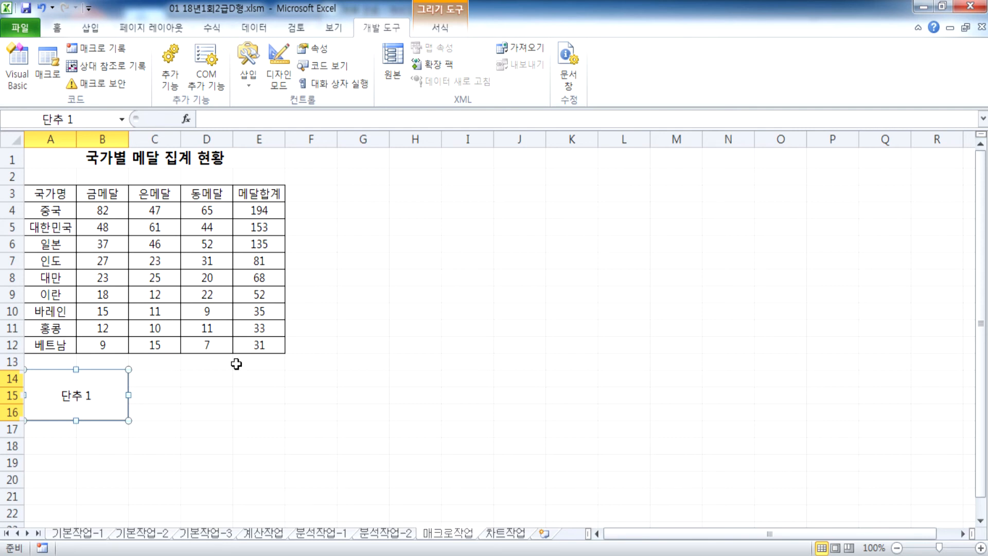
type("합계")
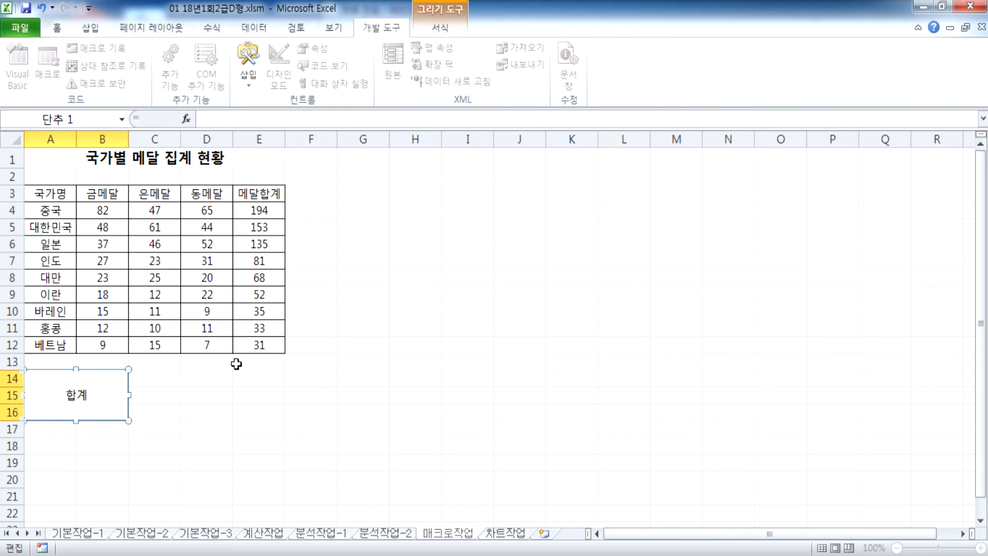
left_click(253, 392)
Step: Delete the medal totals in E4:E12
left_click_drag(265, 211, 268, 346)
key("Delete")
scroll(420, 350, "down", 2)
left_click(420, 349)
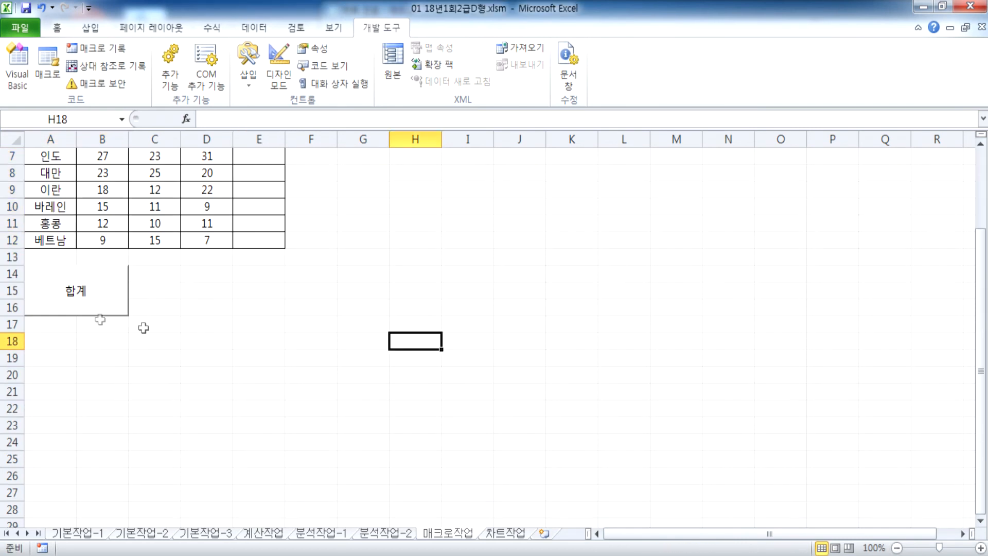
left_click(119, 287)
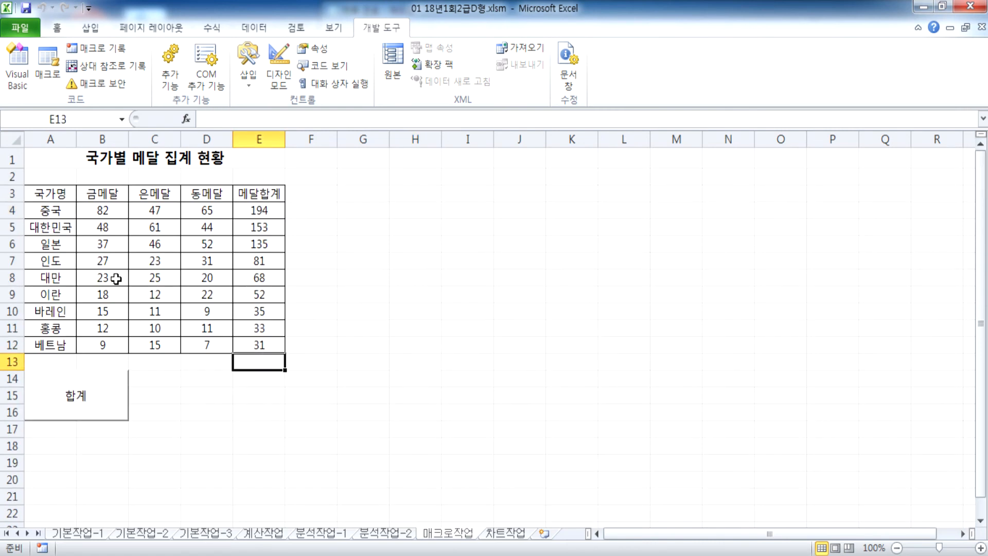
left_click_drag(269, 210, 267, 344)
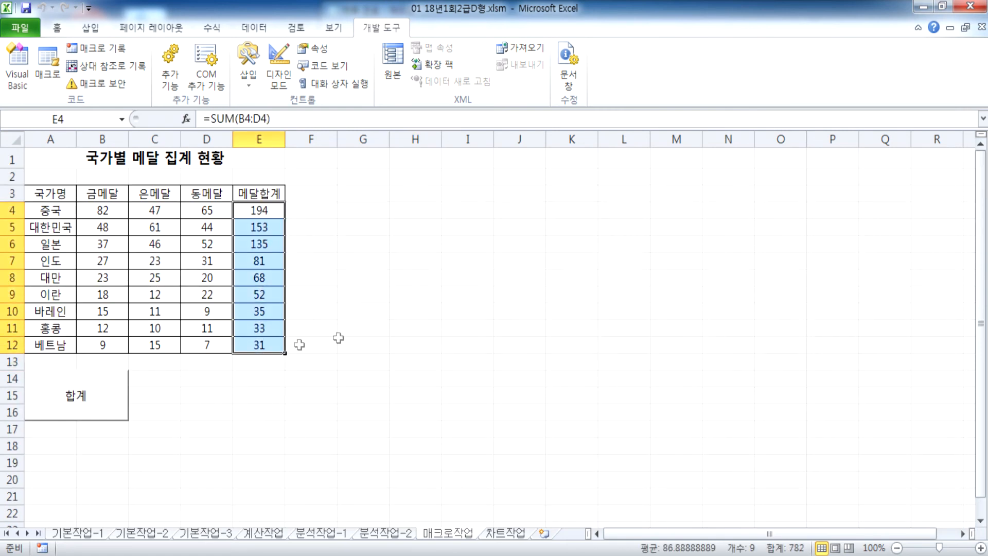
key("Delete")
left_click(713, 344)
left_click(483, 511)
left_click(220, 427)
left_click(523, 383)
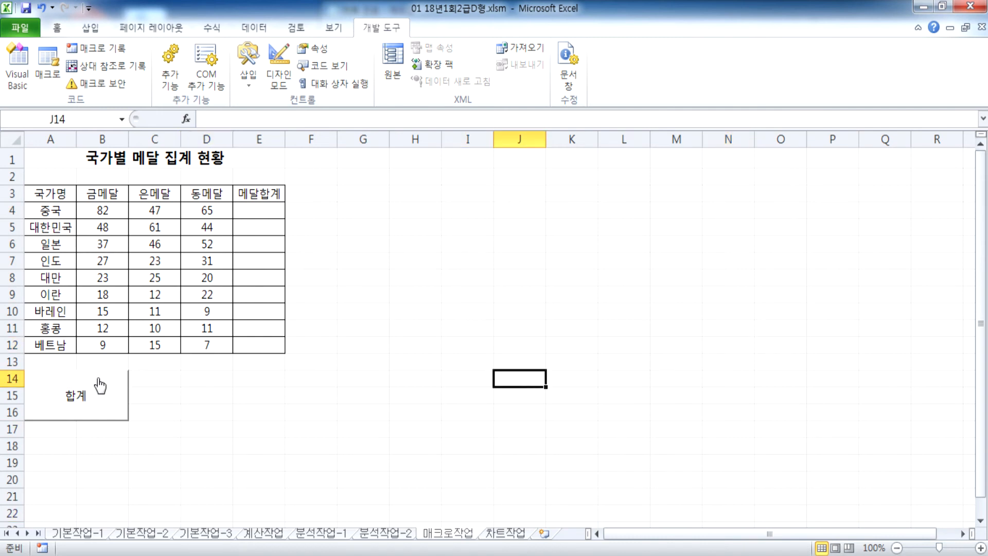
left_click(99, 385)
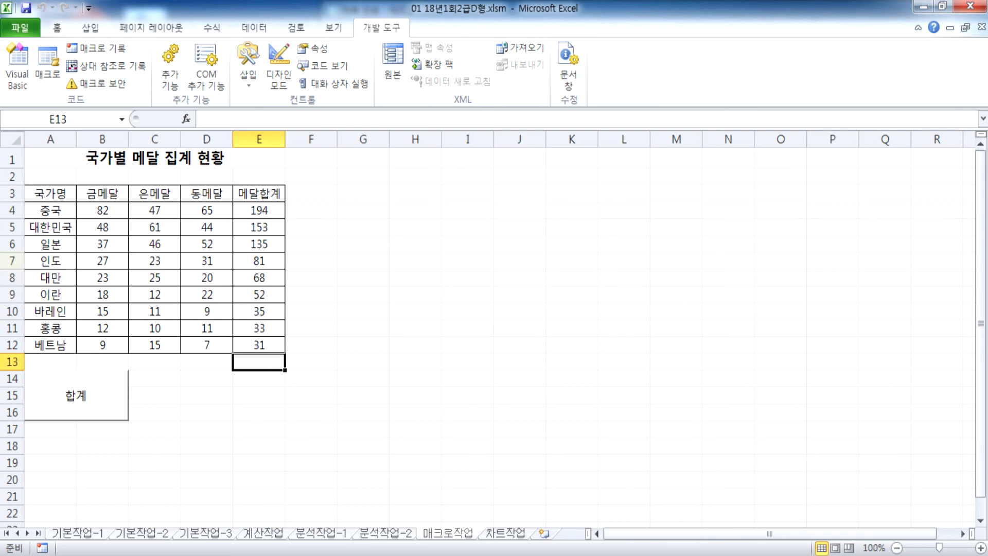
left_click(42, 194)
left_click_drag(42, 193, 250, 202)
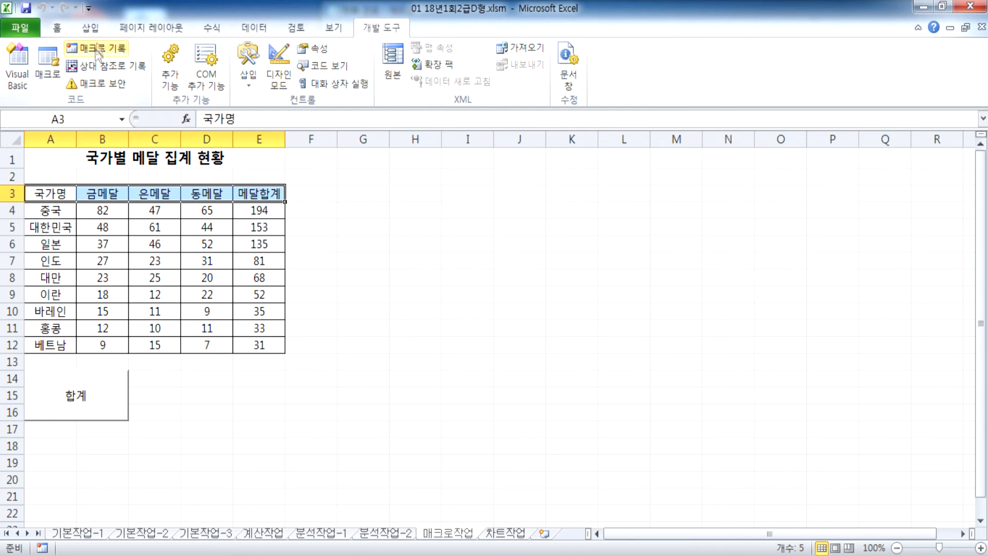
left_click(56, 27)
left_click(221, 77)
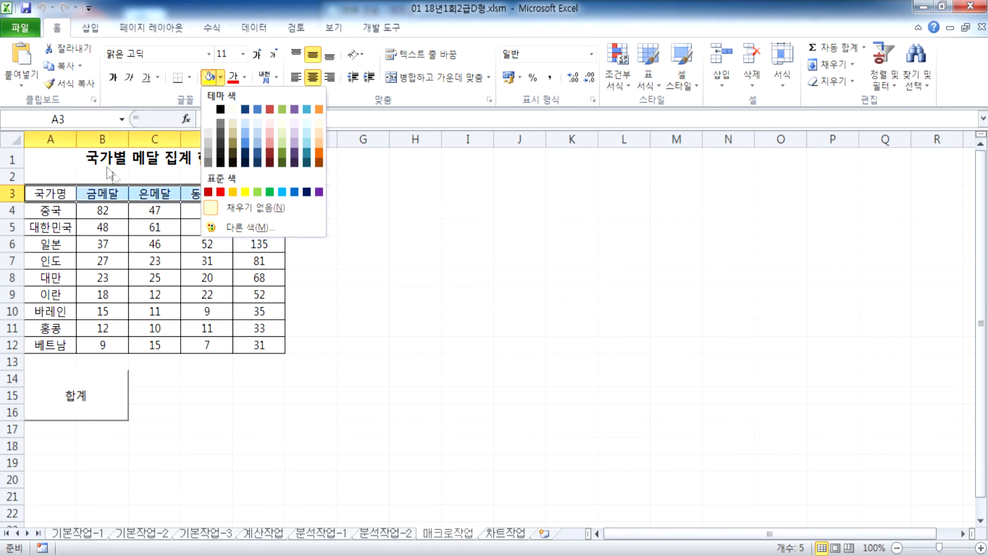
left_click(90, 159)
left_click(87, 159)
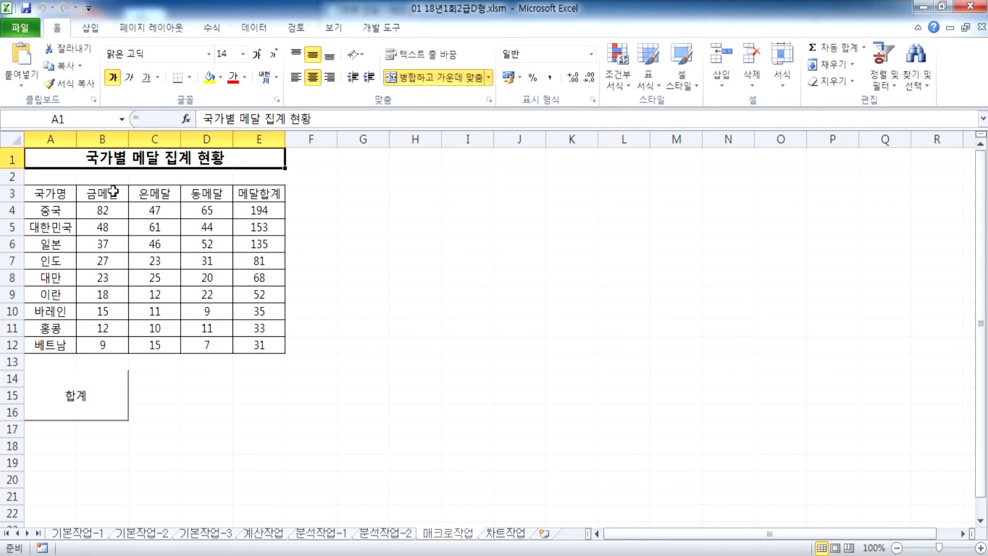
left_click_drag(191, 379, 264, 409)
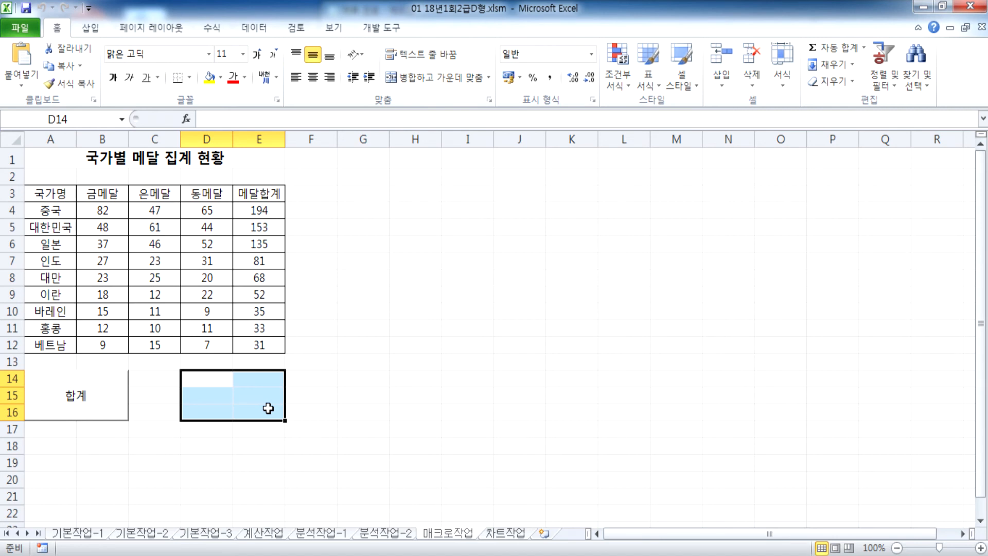
left_click(71, 156)
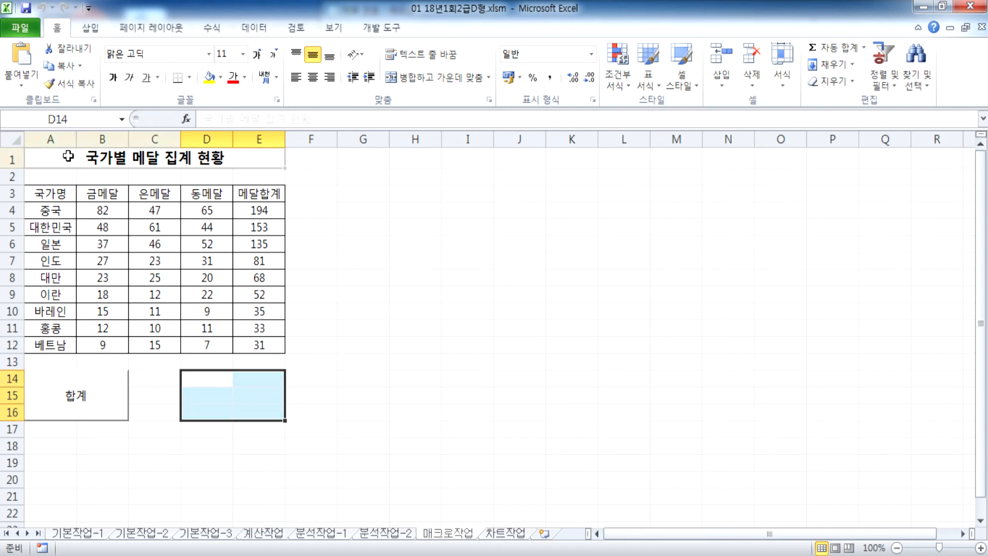
left_click(392, 31)
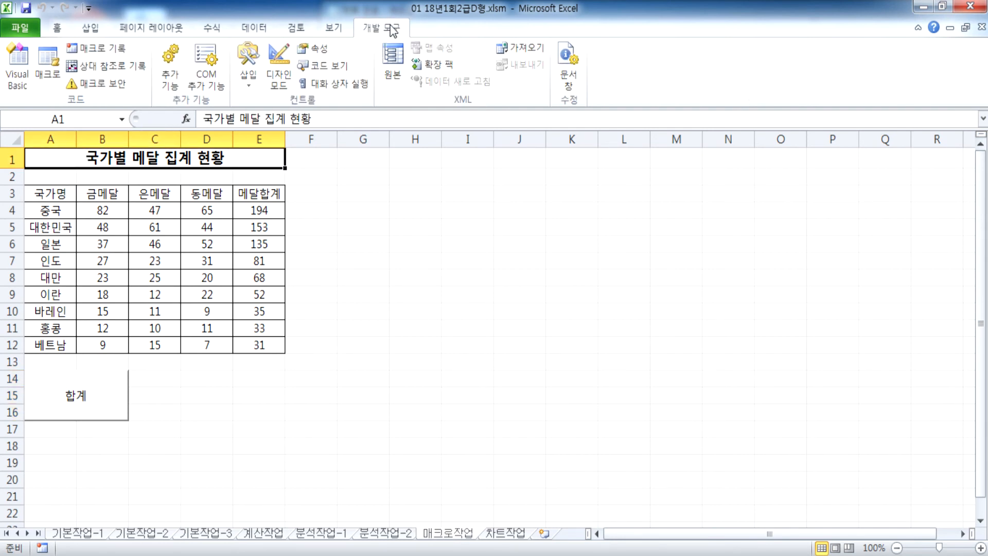
Step: Start recording a new macro named 채우기
left_click(85, 52)
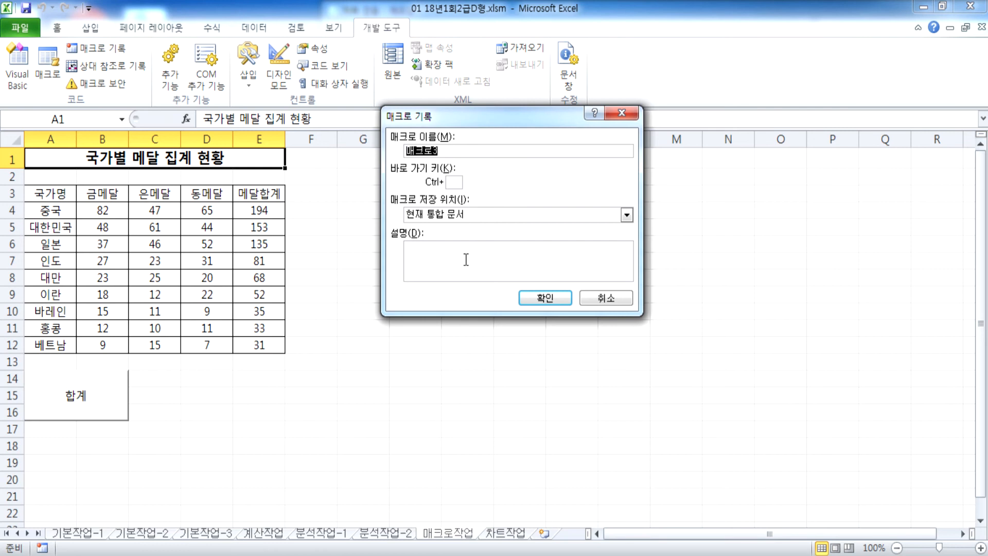
type("채우기")
left_click(537, 298)
Step: Fill the header row A3:E3 with yellow
left_click_drag(38, 193, 258, 194)
left_click(56, 27)
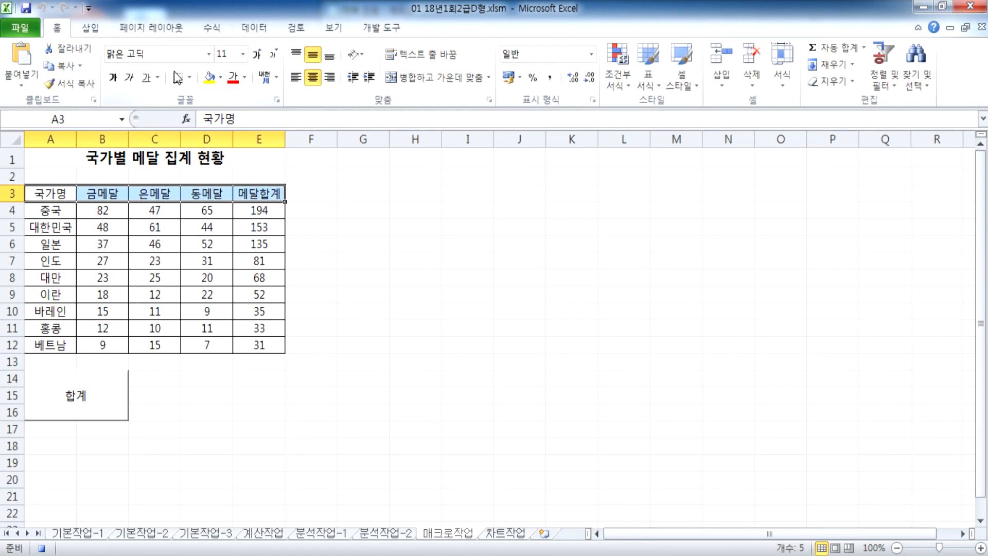
left_click(221, 77)
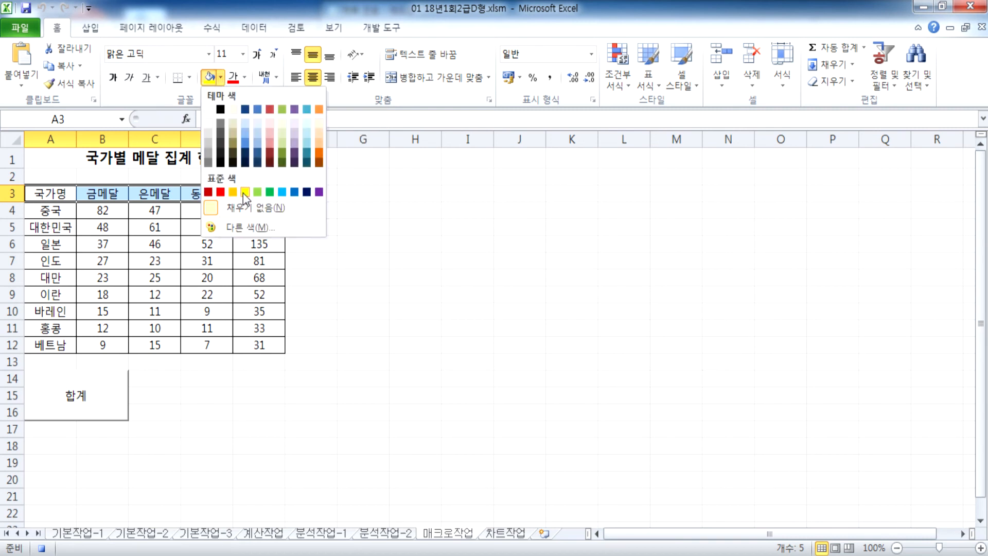
left_click(243, 193)
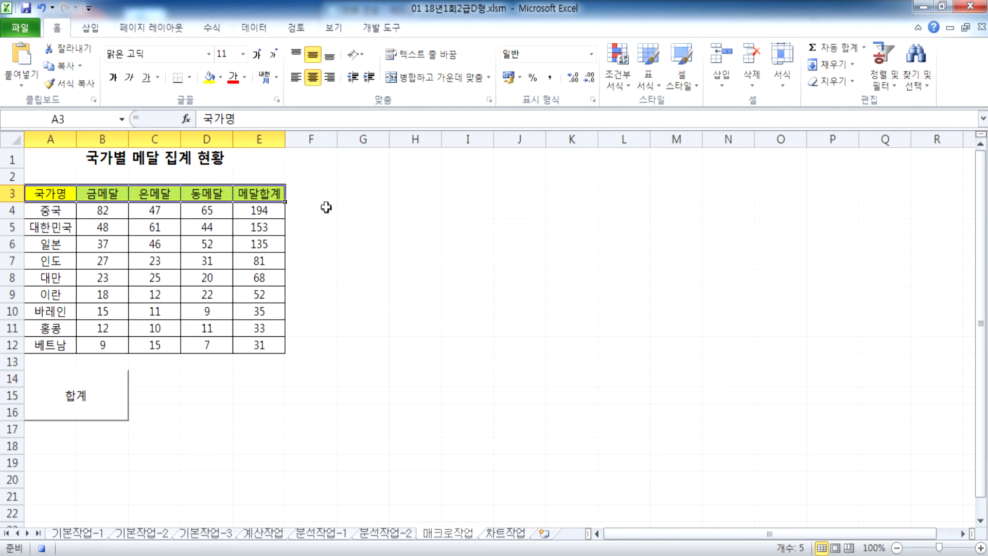
left_click(318, 193)
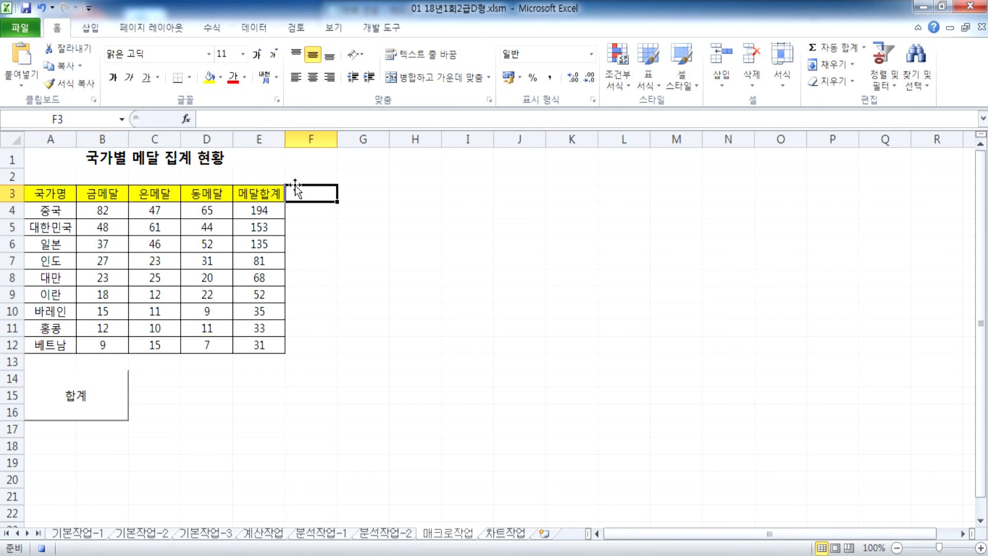
left_click(388, 31)
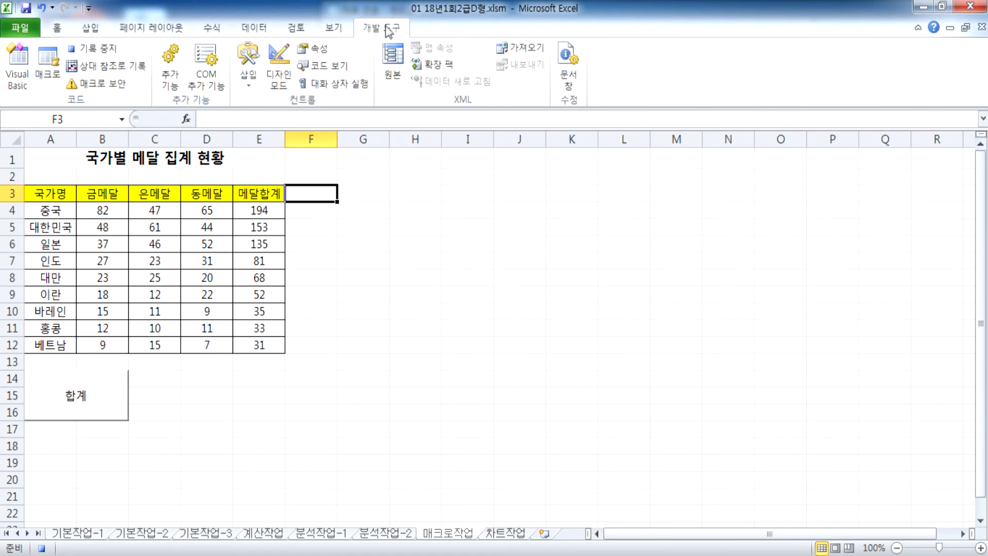
Step: Stop recording, then fill the header row A3:E3 red
left_click(96, 48)
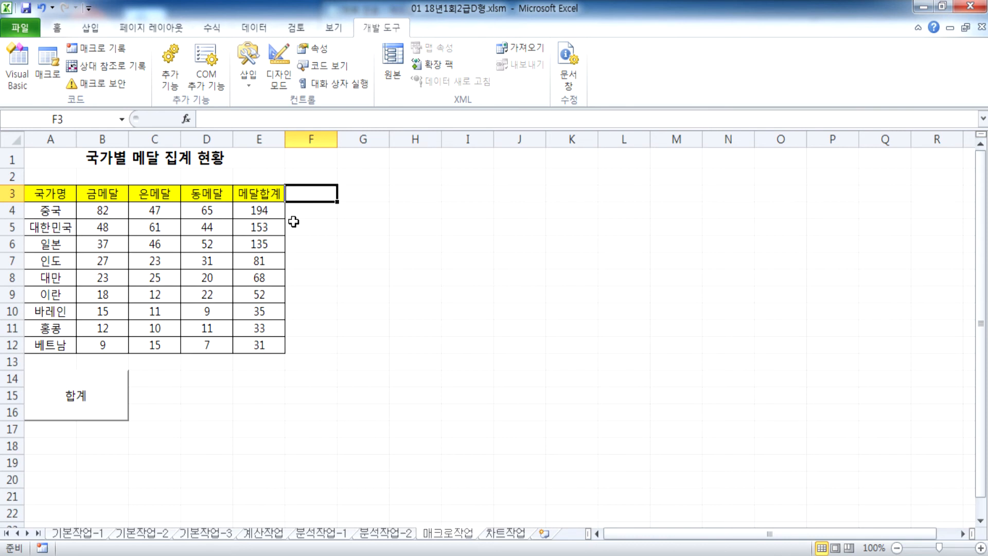
left_click(53, 192)
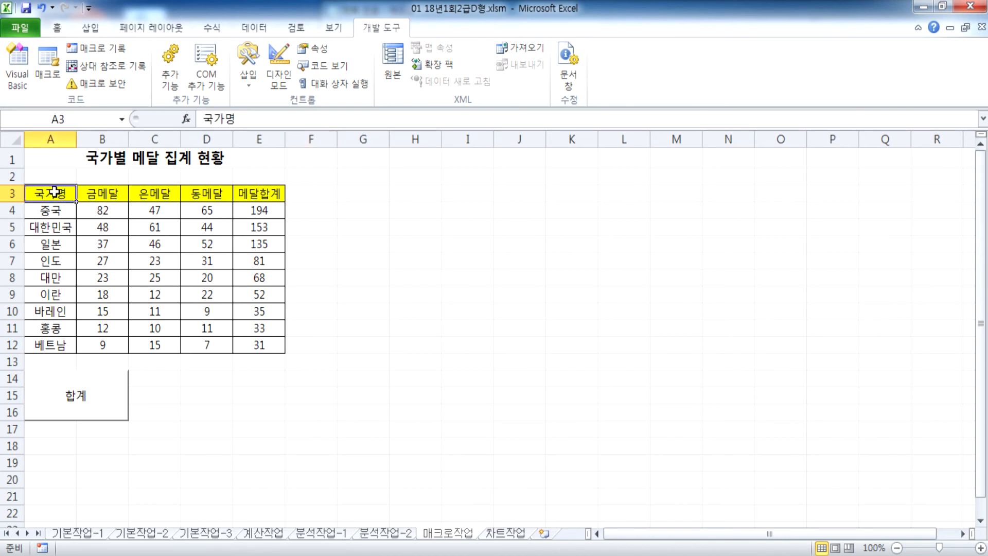
left_click_drag(54, 191, 259, 193)
left_click(57, 27)
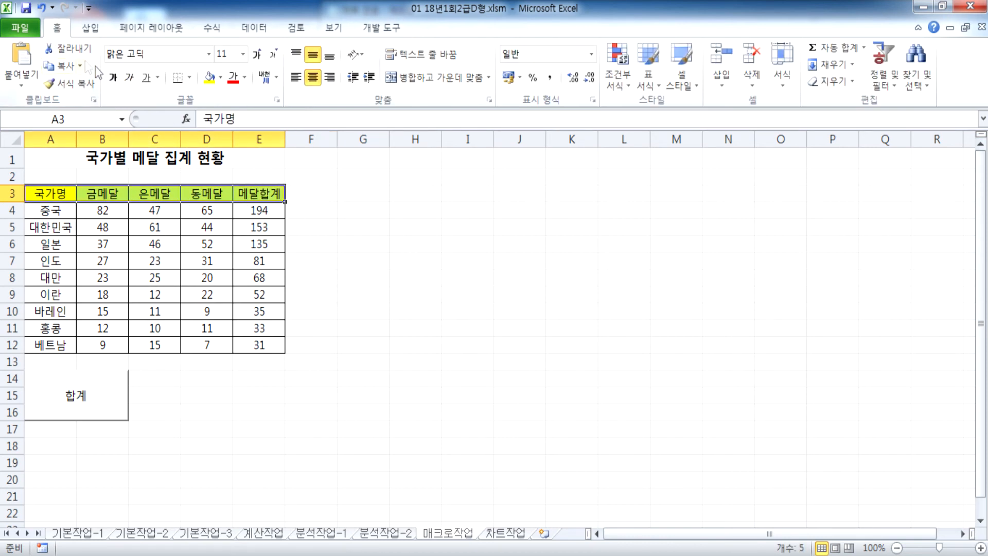
left_click(220, 78)
left_click(223, 192)
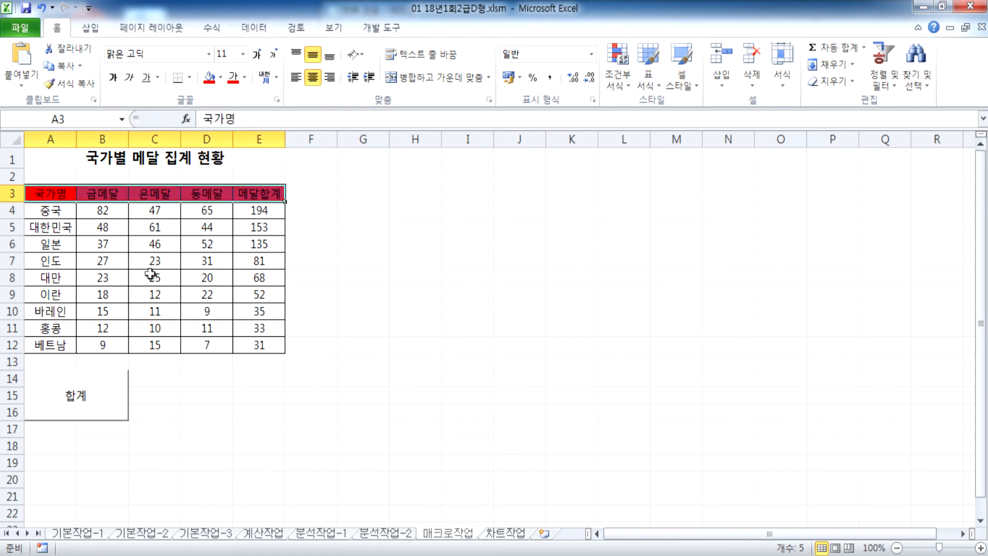
left_click(152, 276)
Step: Run the 채우기 macro to turn the header yellow, then select D14:E16
left_click(374, 32)
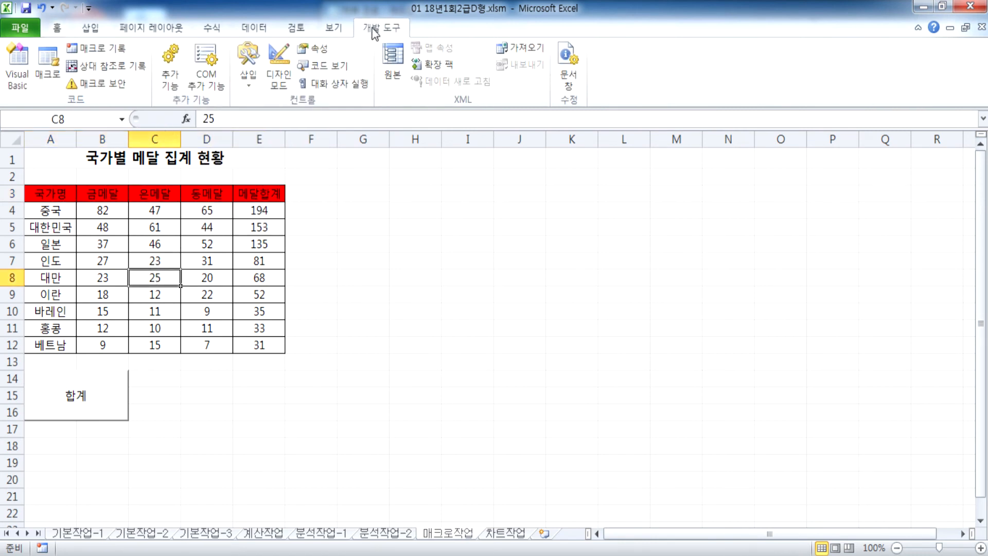
left_click(48, 69)
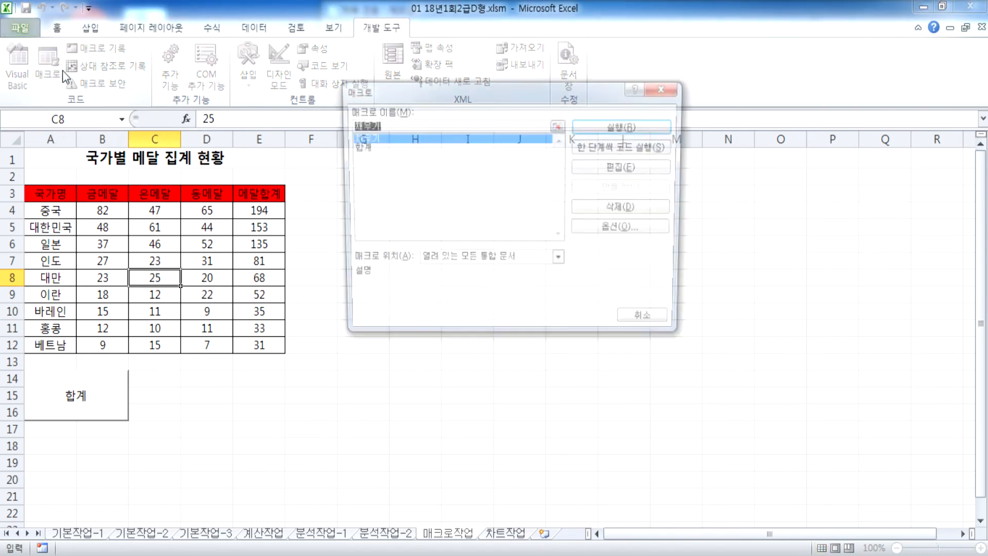
left_click(360, 147)
left_click(360, 138)
left_click(629, 128)
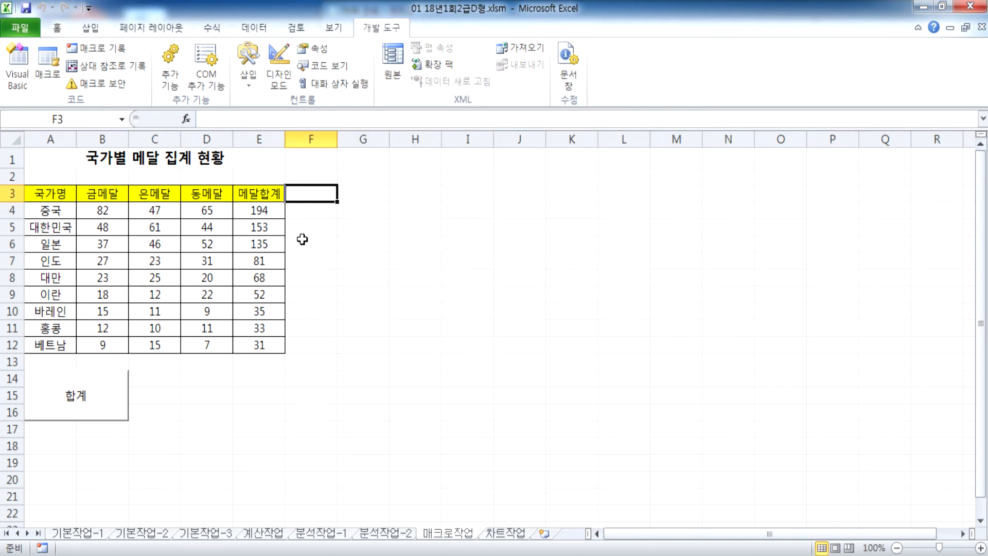
left_click_drag(203, 376, 256, 413)
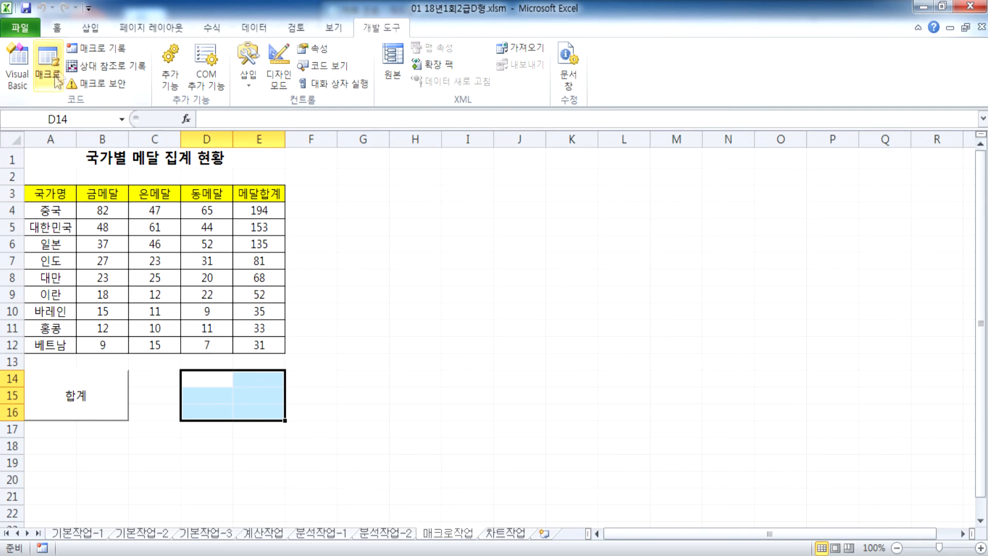
Step: Draw a bevel shape over D14:E16 and type 채우기 into it
left_click(91, 28)
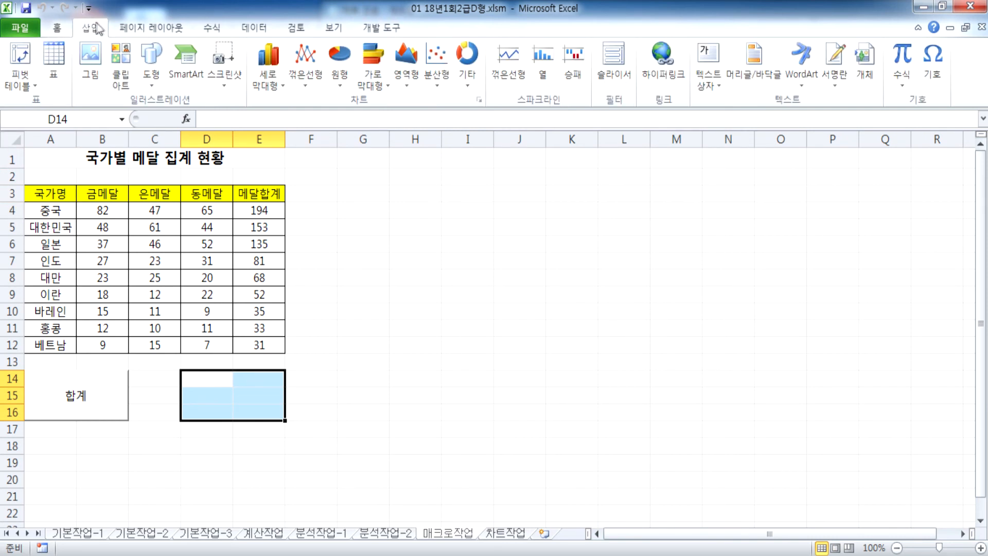
left_click(159, 54)
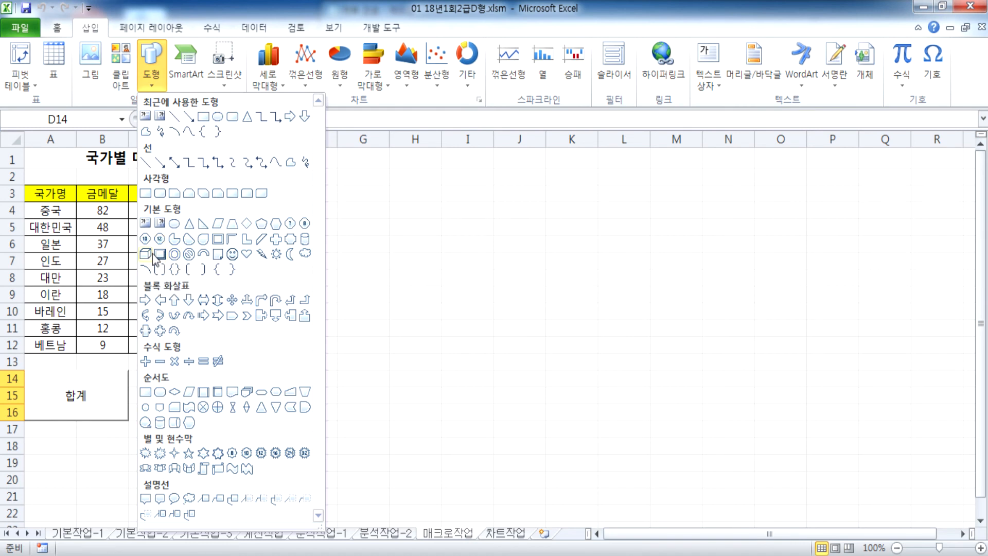
left_click(160, 254)
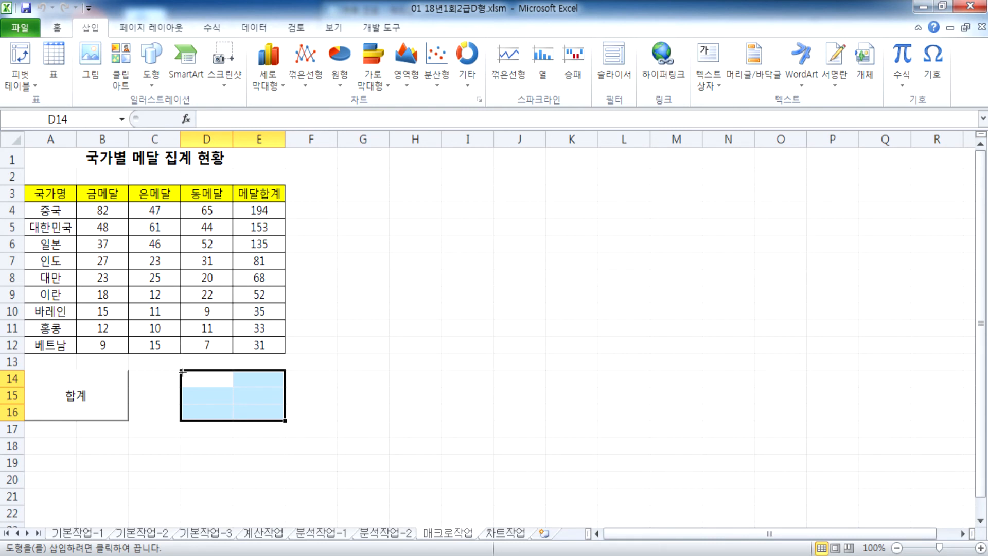
mouse_move(177, 368)
left_mouse_down()
mouse_move(231, 409)
mouse_move(269, 413)
left_mouse_up()
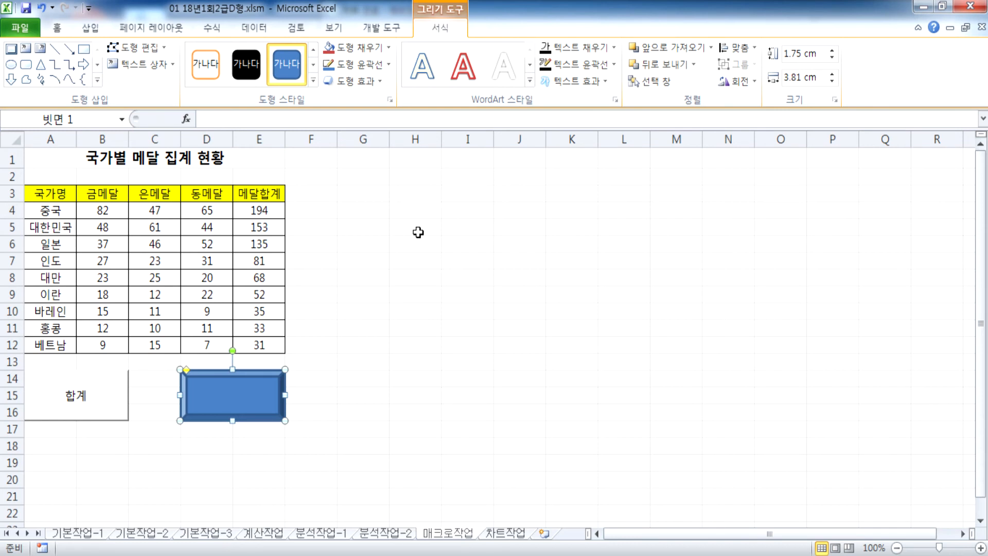
type("채우기")
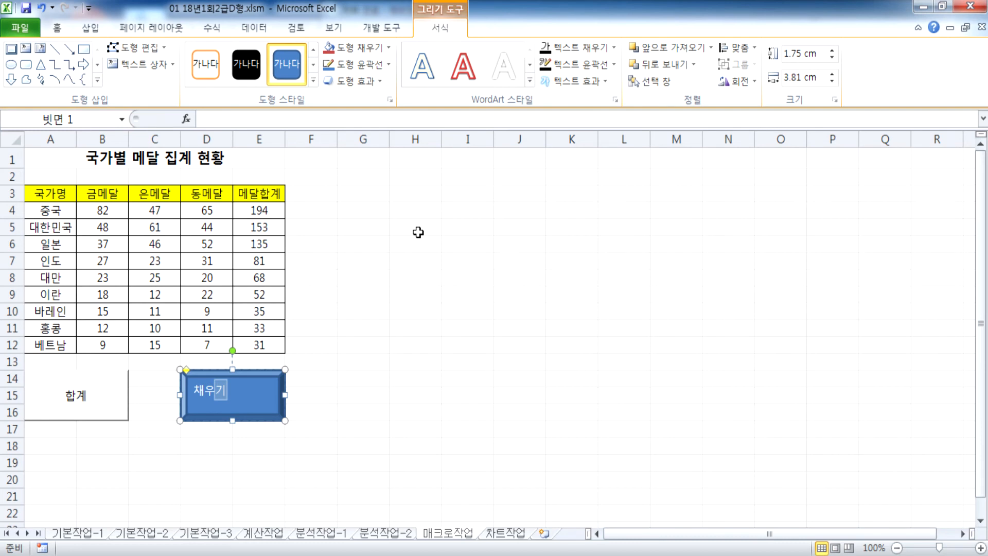
Step: Commit the shape label and fill the header row A3:E3 red again
left_click(383, 308)
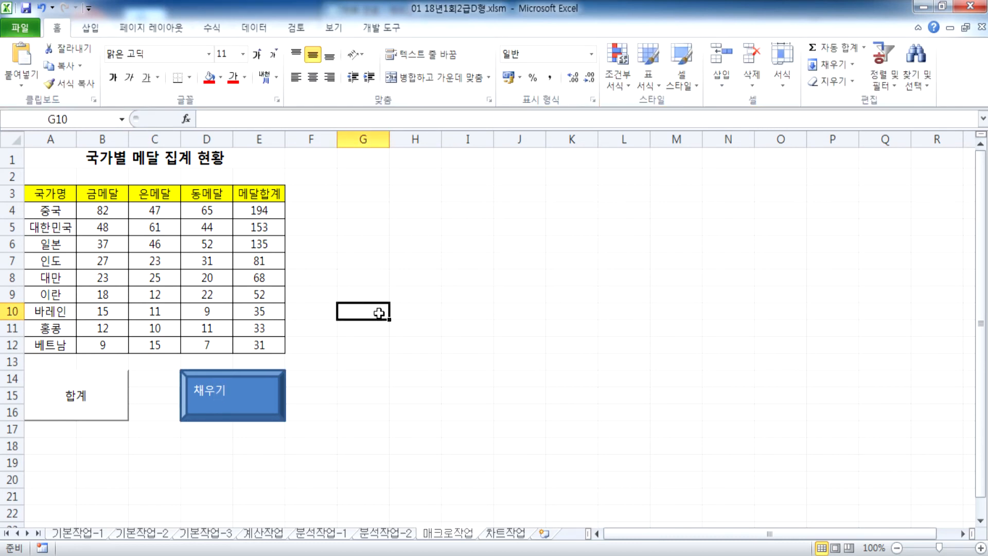
left_click_drag(49, 194, 265, 194)
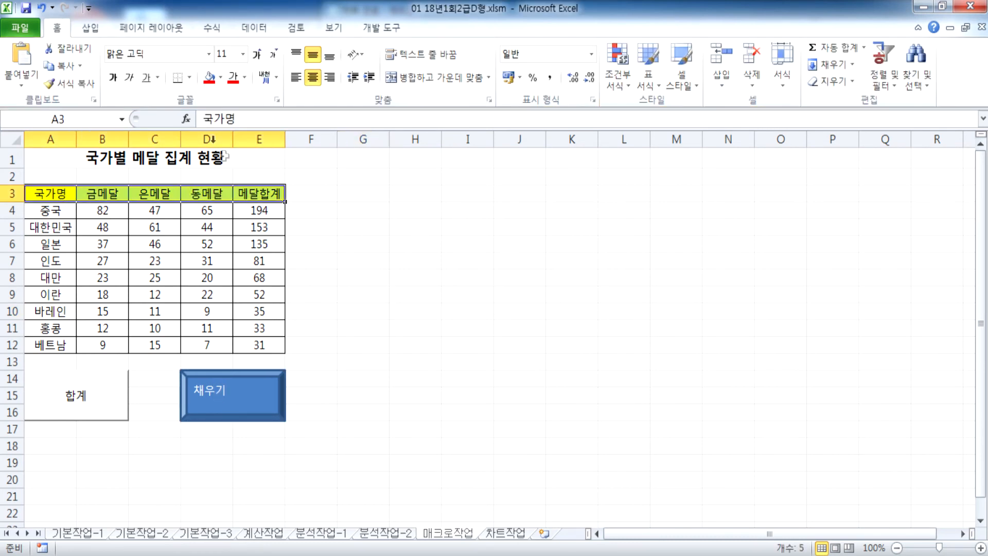
left_click(209, 76)
left_click(393, 275)
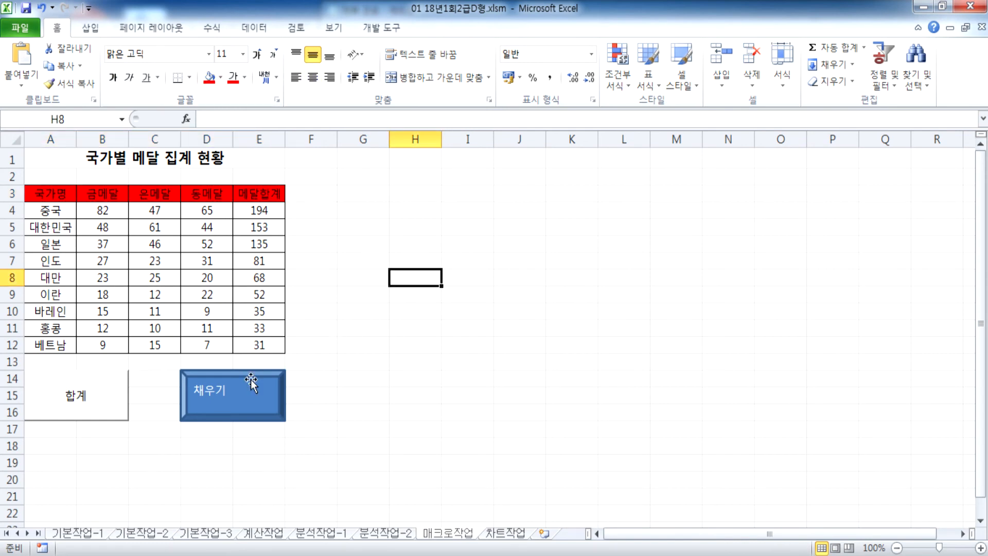
Step: Assign the 채우기 macro to the 채우기 shape
left_click(251, 379)
scroll(338, 366, "down", 2)
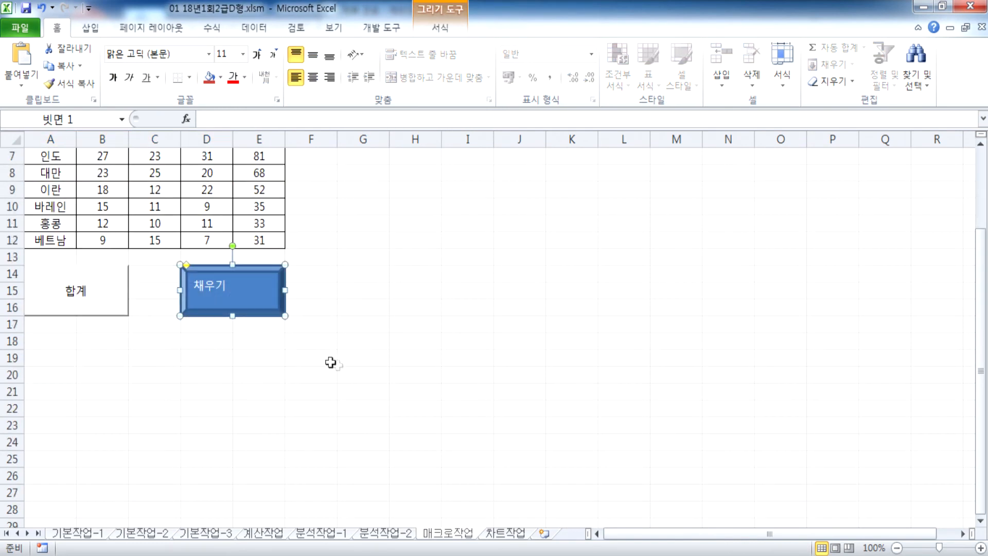
scroll(335, 362, "up", 1)
left_click(360, 358)
scroll(380, 357, "up", 1)
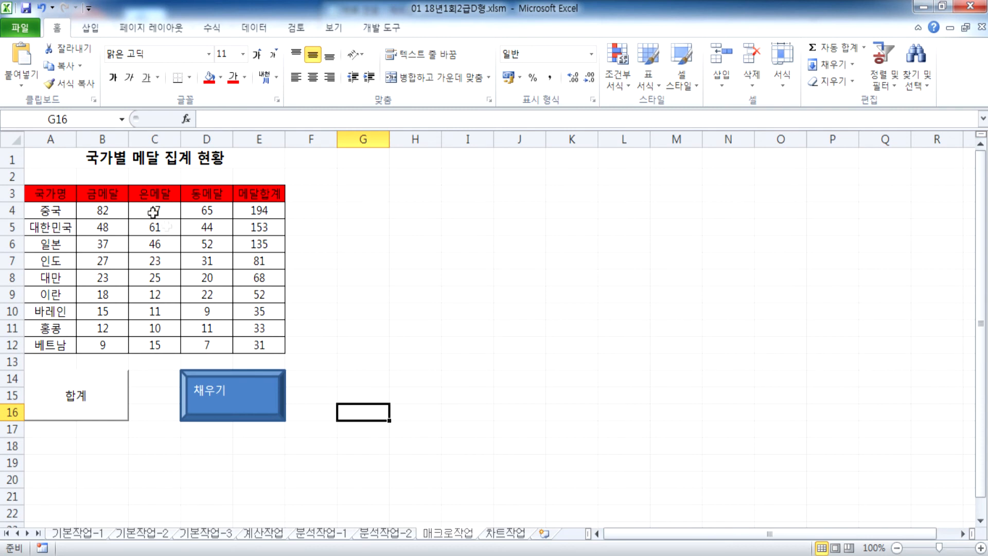
left_click(249, 392)
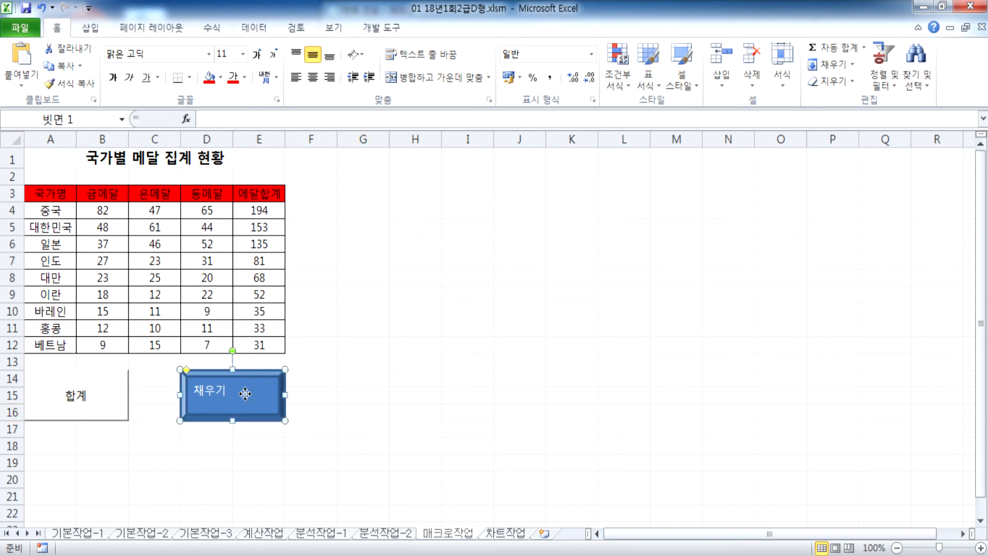
scroll(361, 363, "down", 1)
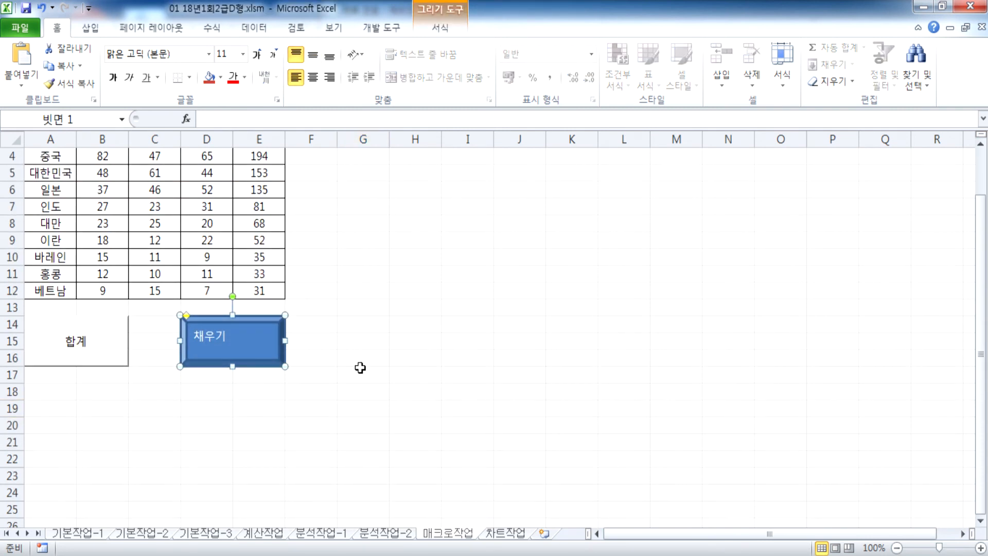
right_click(268, 333)
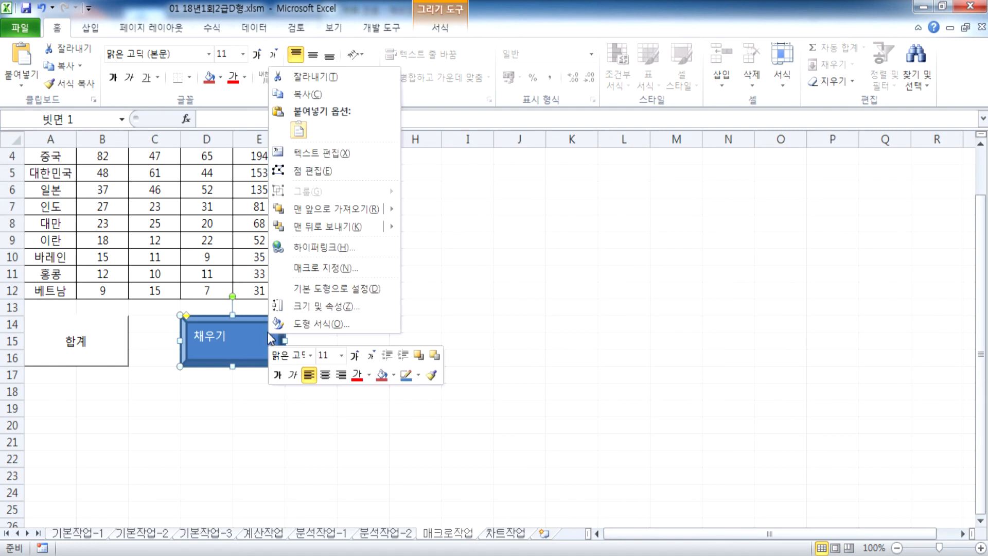
left_click(311, 268)
left_click_drag(376, 143, 714, 48)
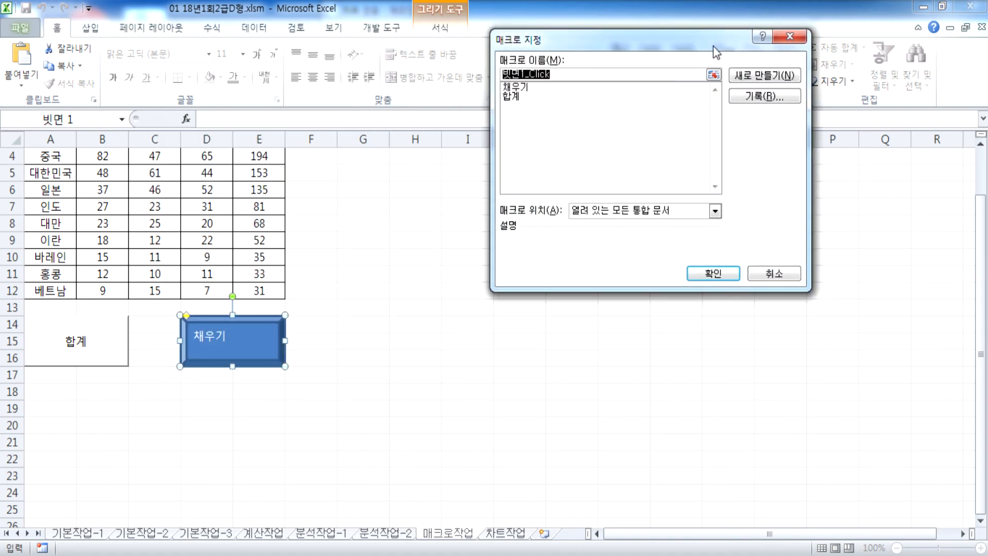
left_click(512, 87)
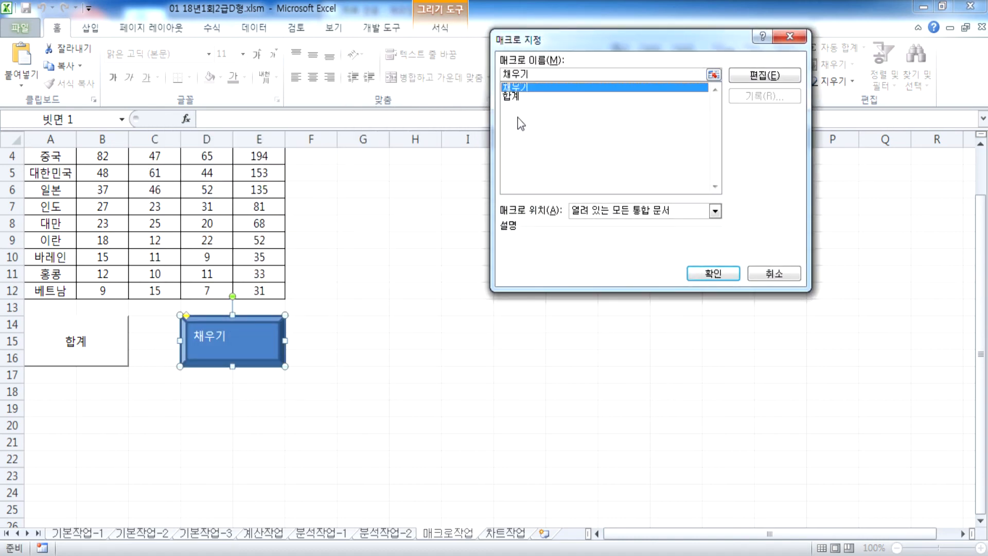
left_click(713, 273)
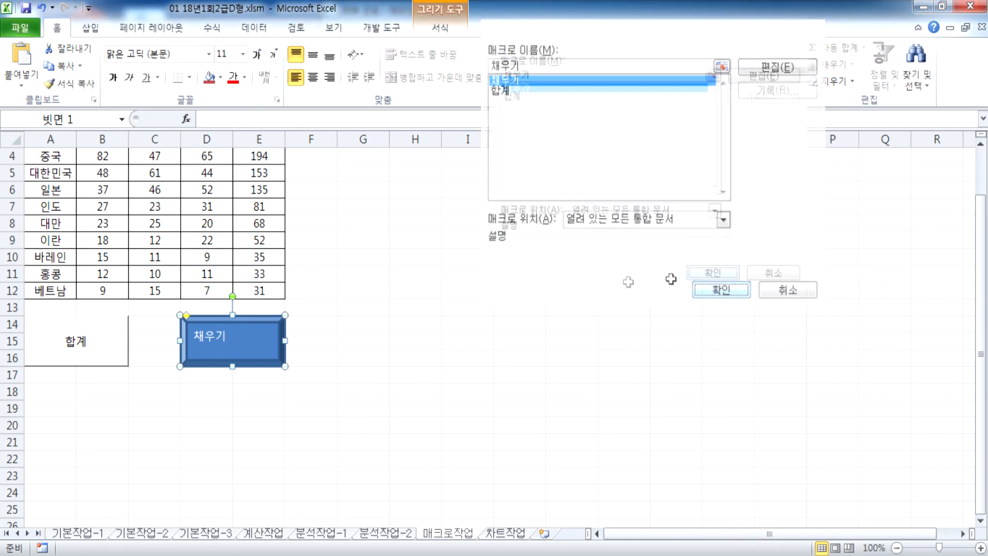
Step: Click the 채우기 shape to test that it refills the header yellow
left_click(468, 307)
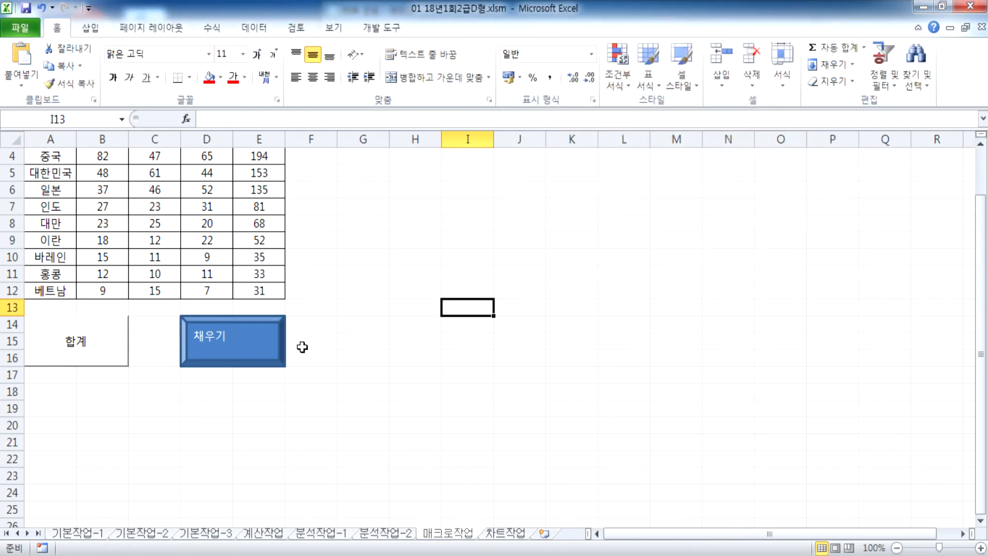
scroll(302, 347, "up", 1)
left_click(260, 393)
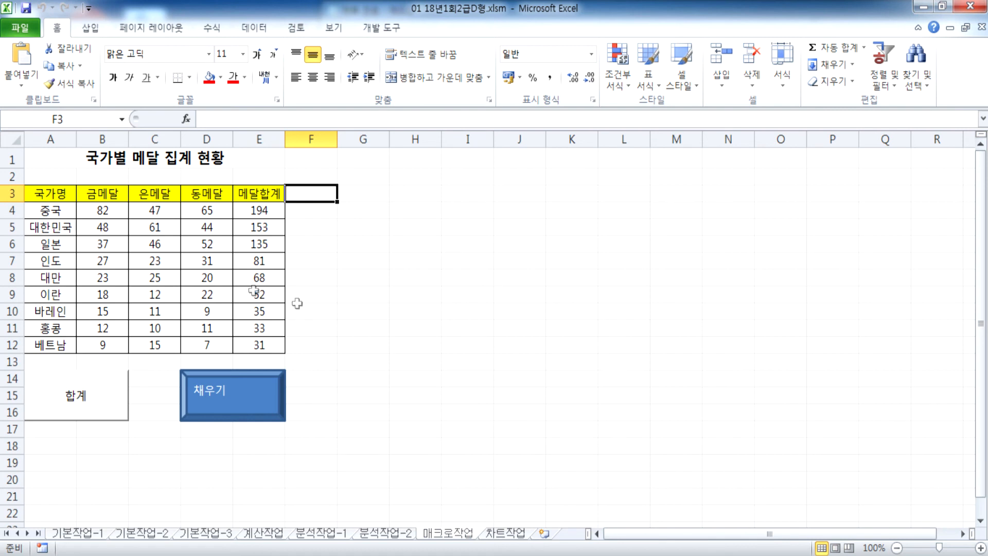
left_click_drag(51, 194, 264, 195)
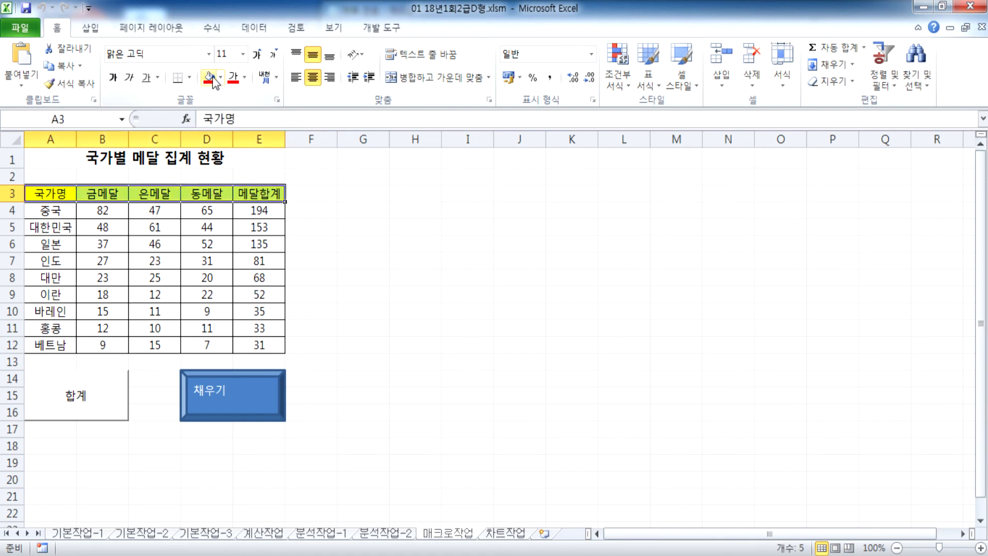
left_click(220, 77)
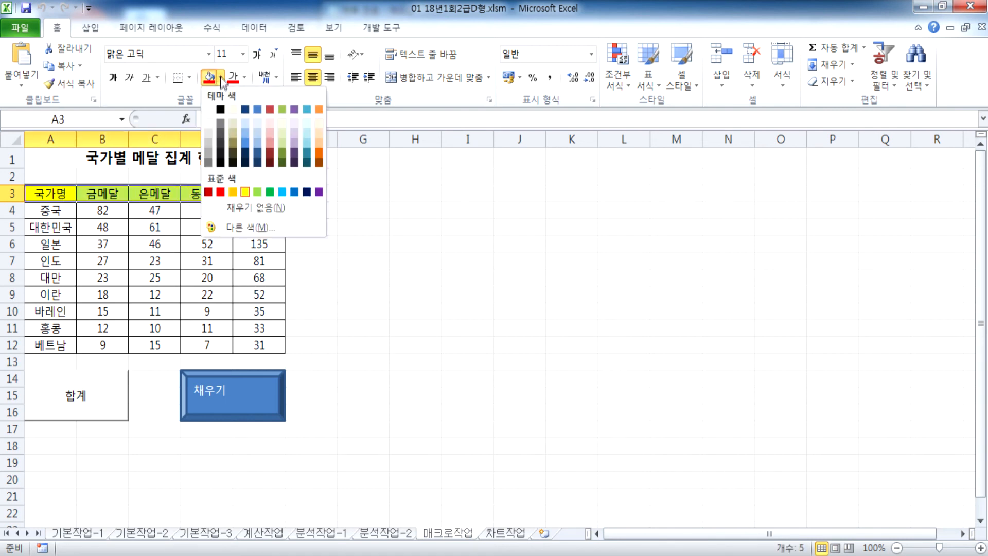
left_click(253, 209)
left_click(330, 324)
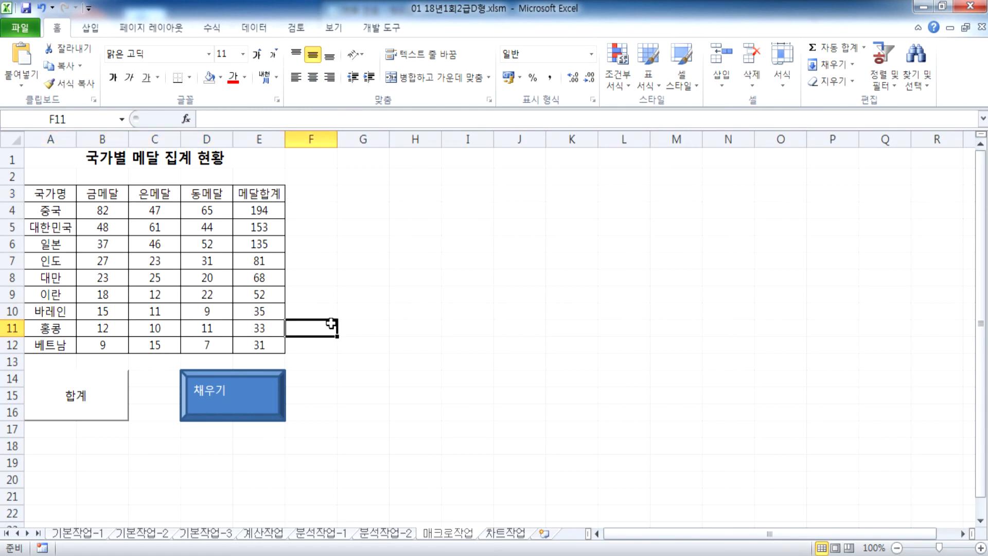
left_click(256, 396)
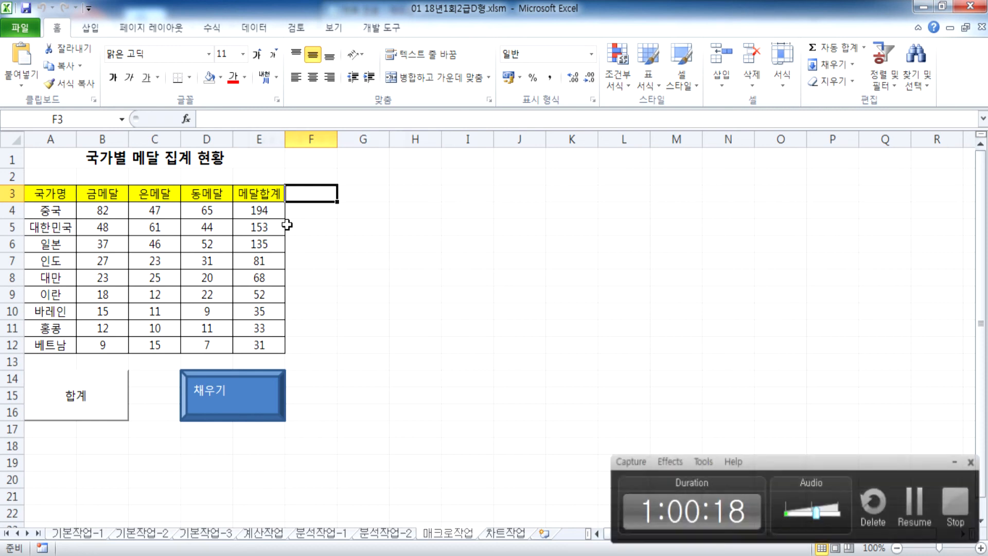
Step: Go to the 차트작업 sheet, select its exam-score column chart and show Chart Tools Design
left_click(494, 535)
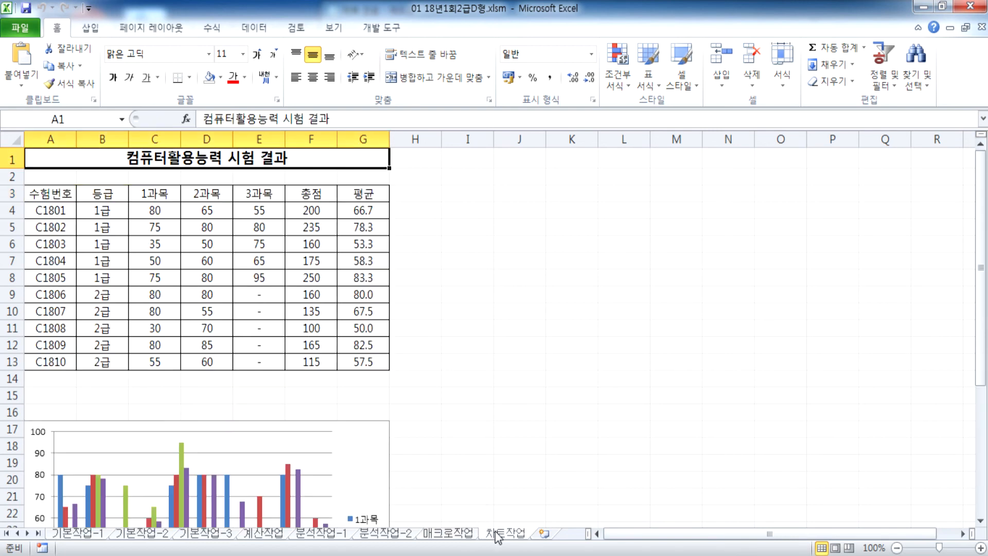
scroll(281, 277, "down", 1)
scroll(281, 277, "down", 3)
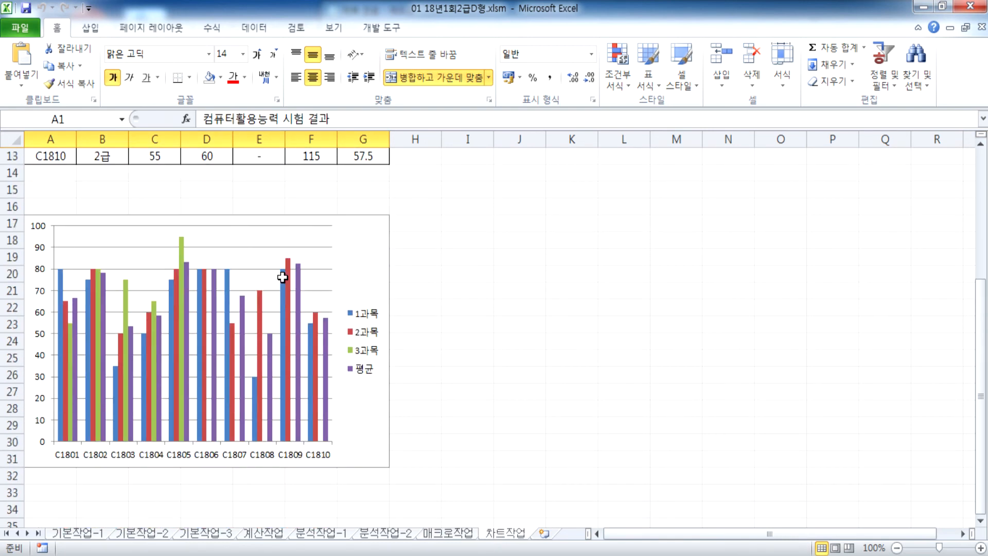
mouse_move(296, 295)
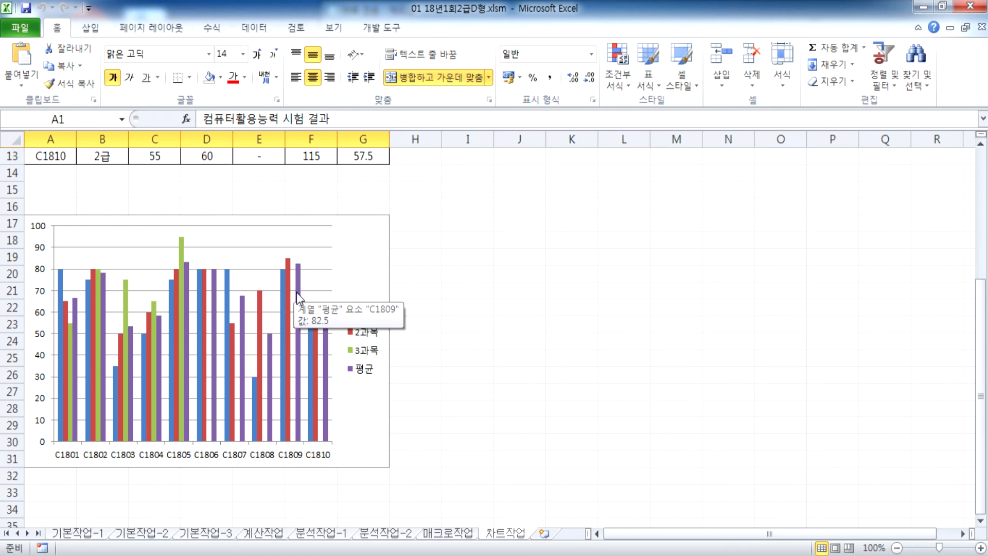
scroll(296, 293, "up", 4)
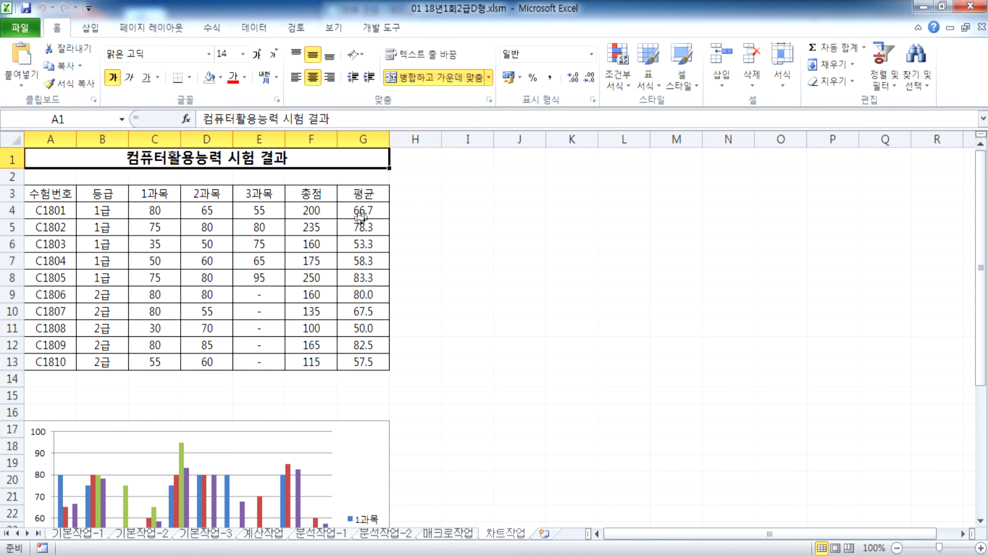
scroll(355, 424, "down", 2)
left_click(367, 337)
scroll(365, 308, "down", 2)
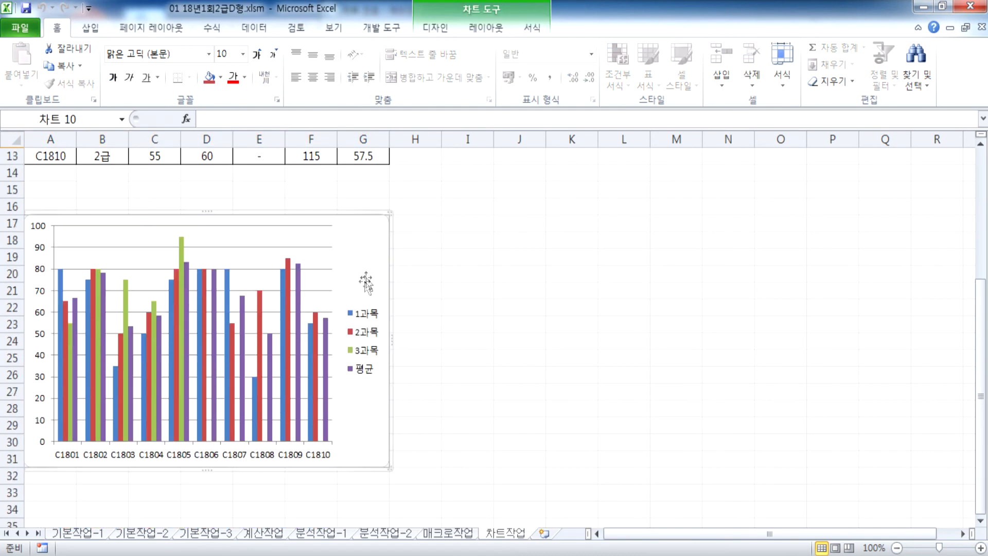
left_click(450, 35)
scroll(367, 88, "up", 2)
scroll(420, 69, "down", 2)
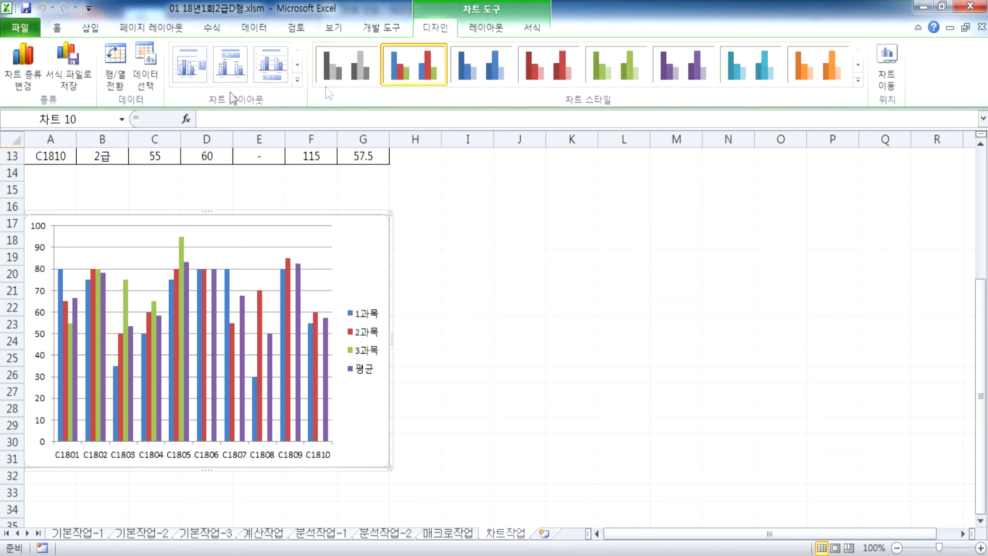
Step: Open the chart's Select Data Source settings and swap its rows and columns
left_click(146, 66)
left_click_drag(450, 110, 601, 99)
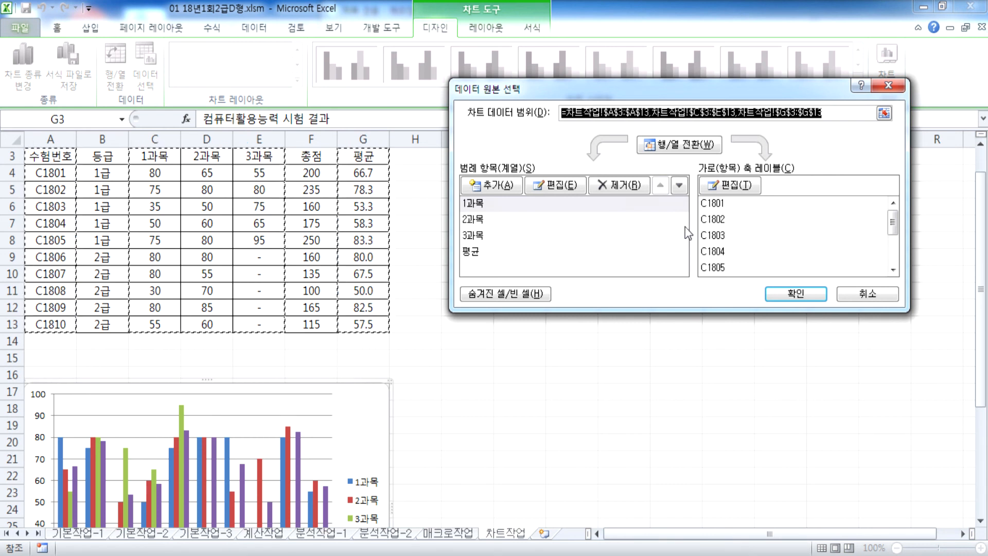
left_click(682, 144)
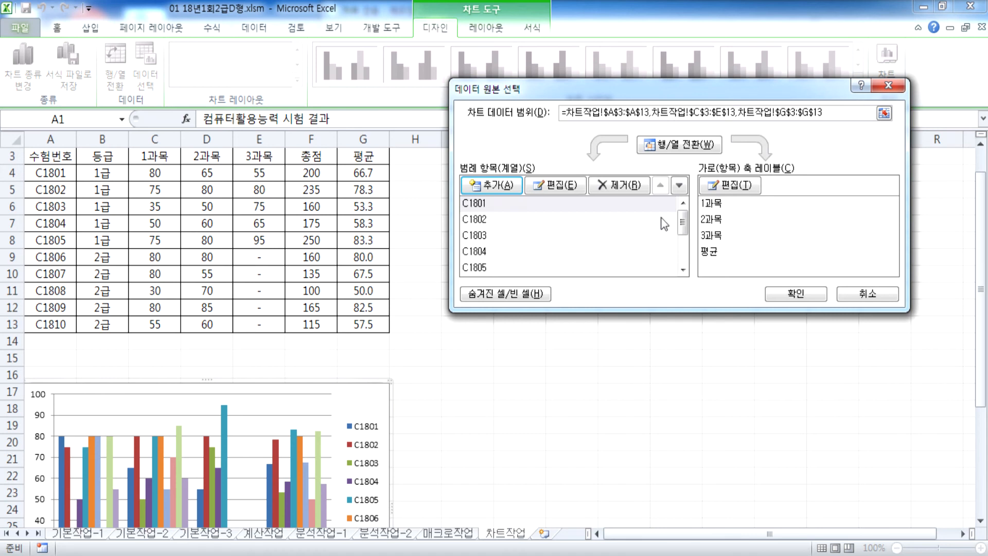
left_click_drag(683, 228, 684, 255)
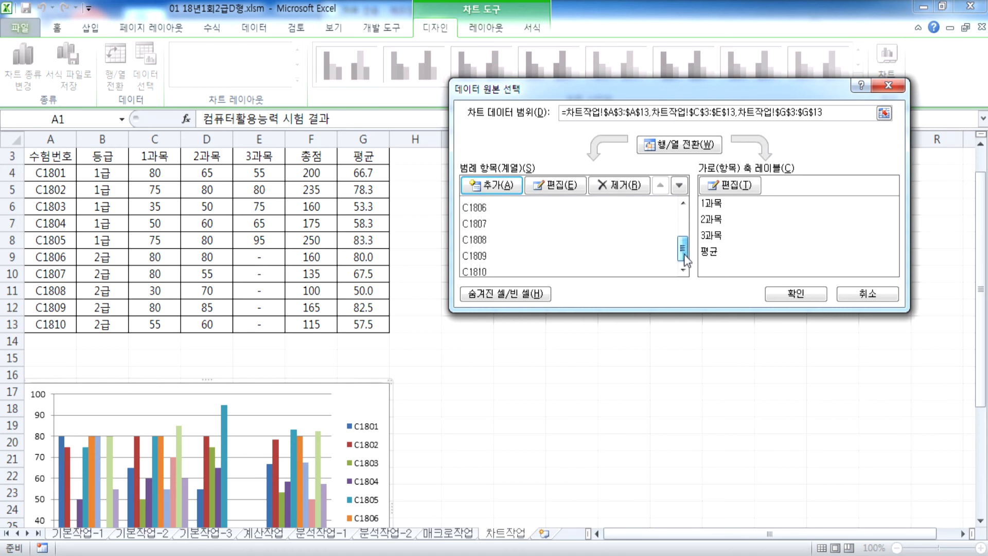
Step: Remove the C1810, C1809, C1808, C1807 and C1806 series from the chart data
left_click(480, 268)
left_click(628, 187)
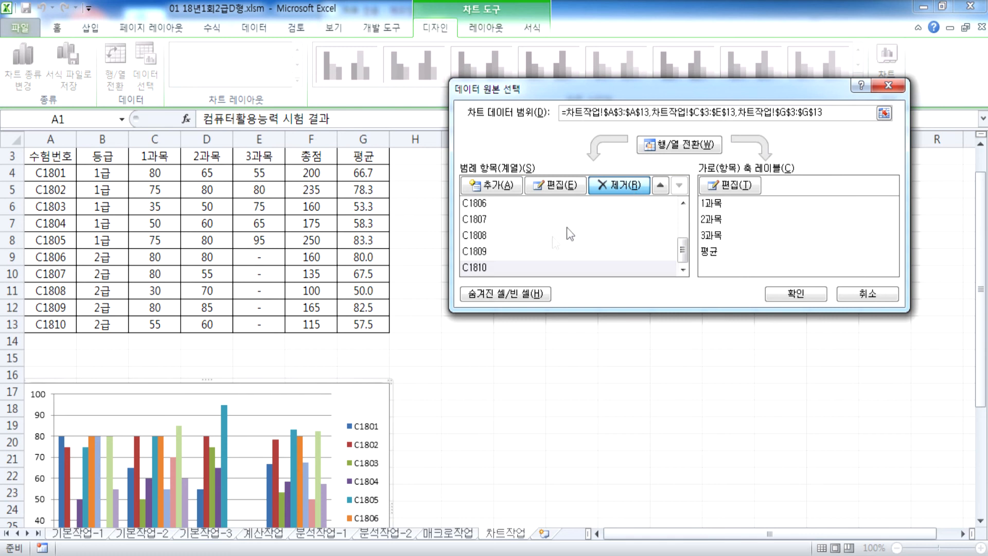
left_click(480, 268)
left_click(616, 187)
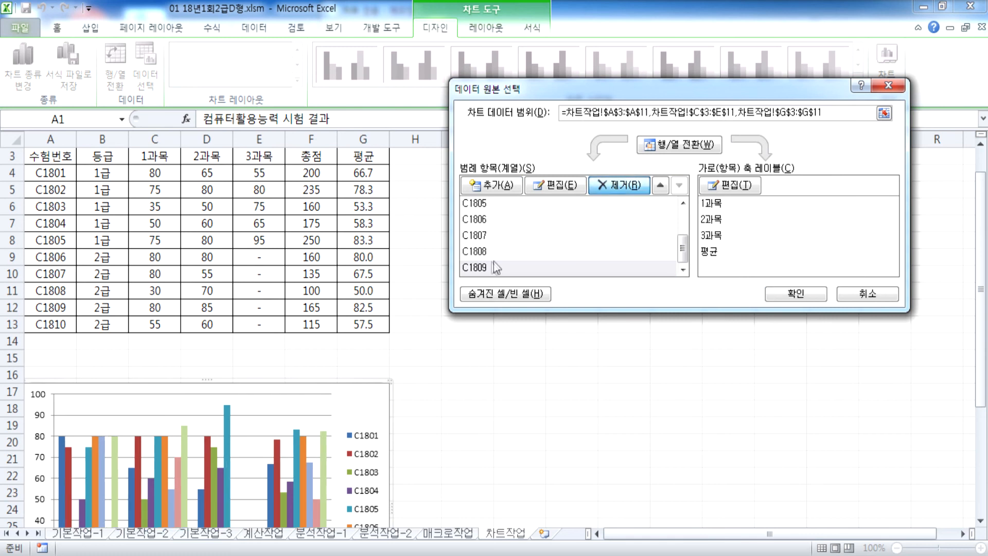
left_click(618, 186)
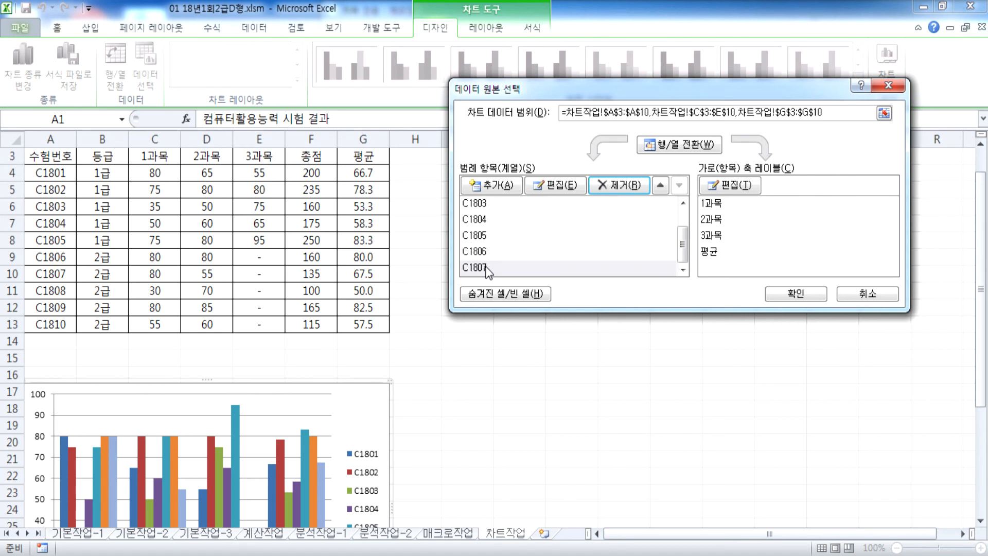
left_click(484, 268)
left_click(620, 186)
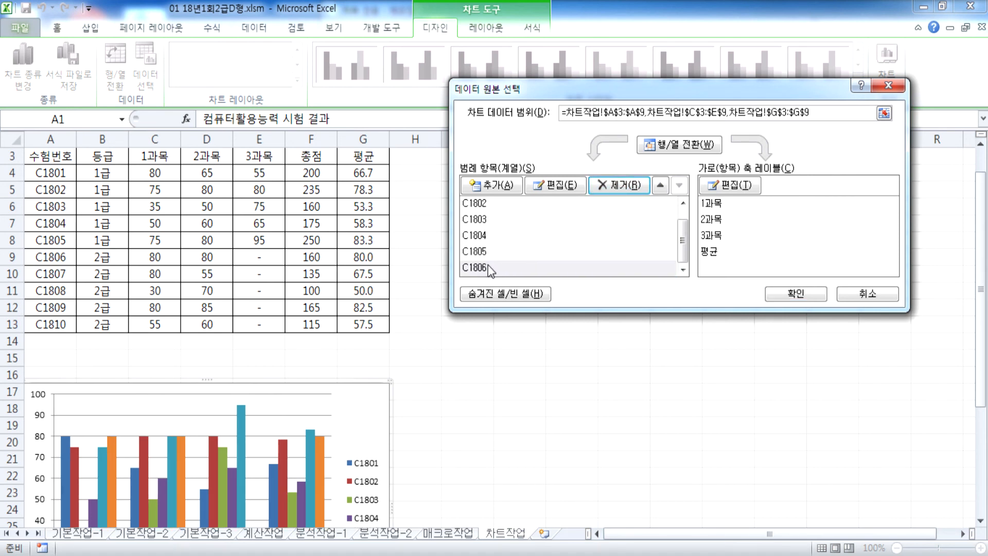
left_click(620, 185)
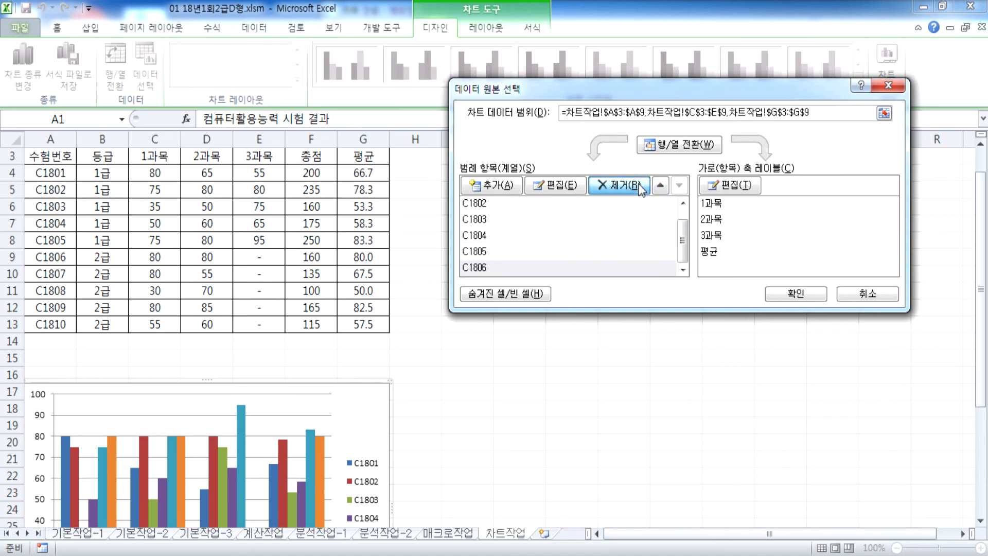
Step: Swap back so subjects are series, confirm the data, then undo the last change
left_click(680, 145)
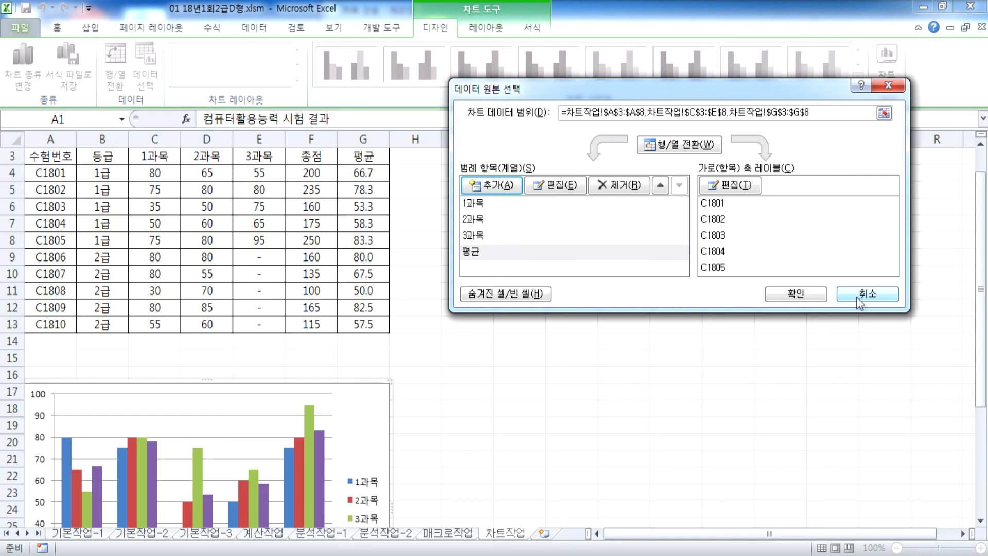
left_click(811, 301)
scroll(411, 360, "down", 4)
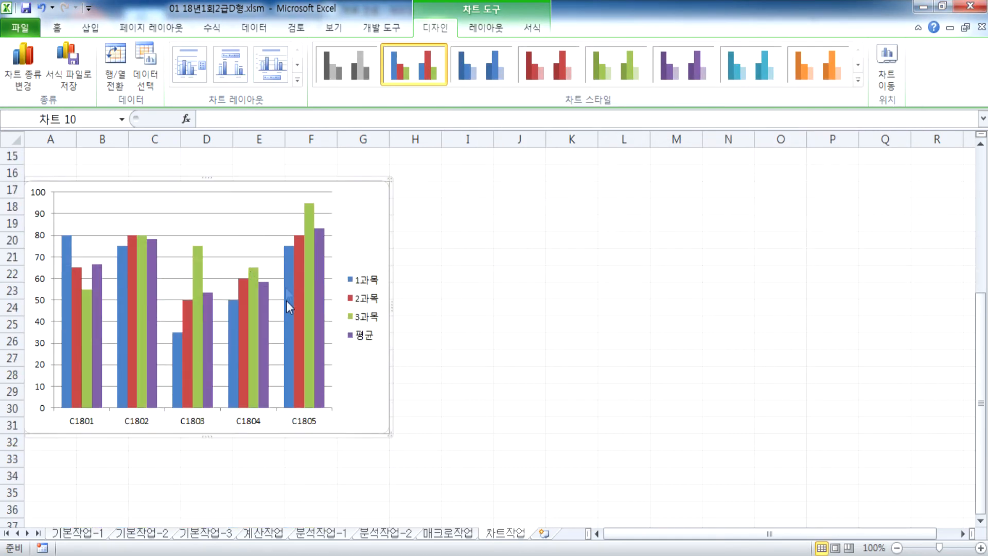
mouse_move(304, 310)
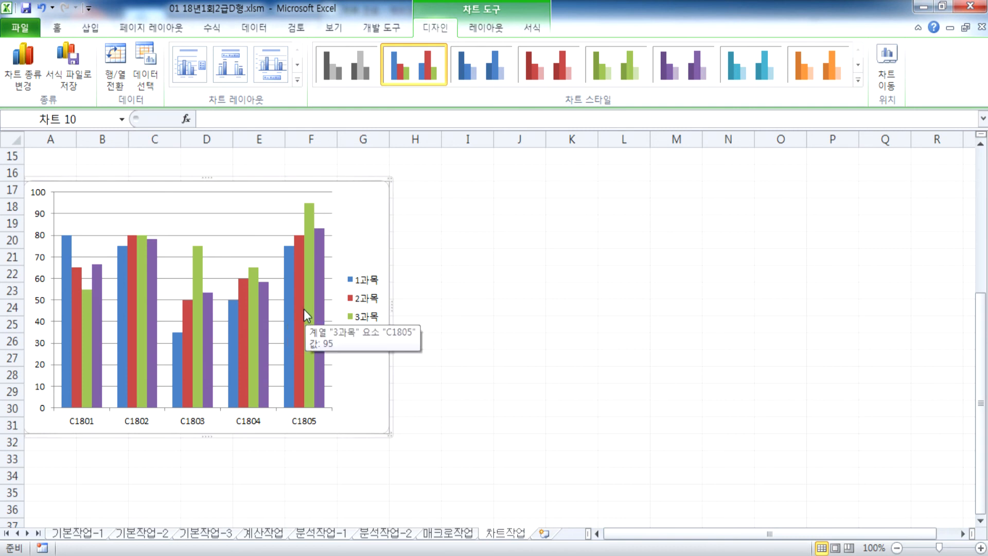
left_click(41, 7)
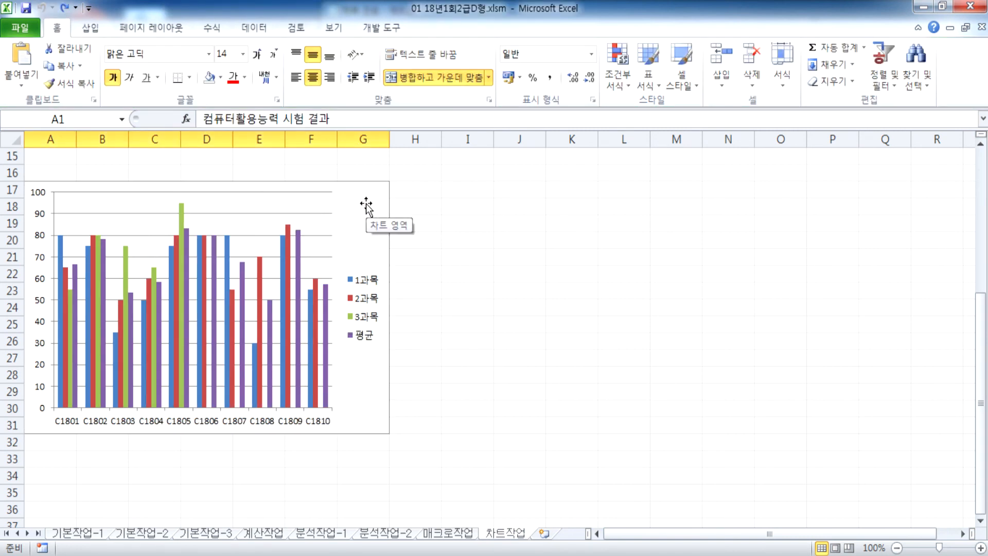
Step: Set the chart data range to A3:A8 plus C3:E8, covering C1801–C1805's 1과목–3과목 scores
left_click(366, 204)
left_click(155, 73)
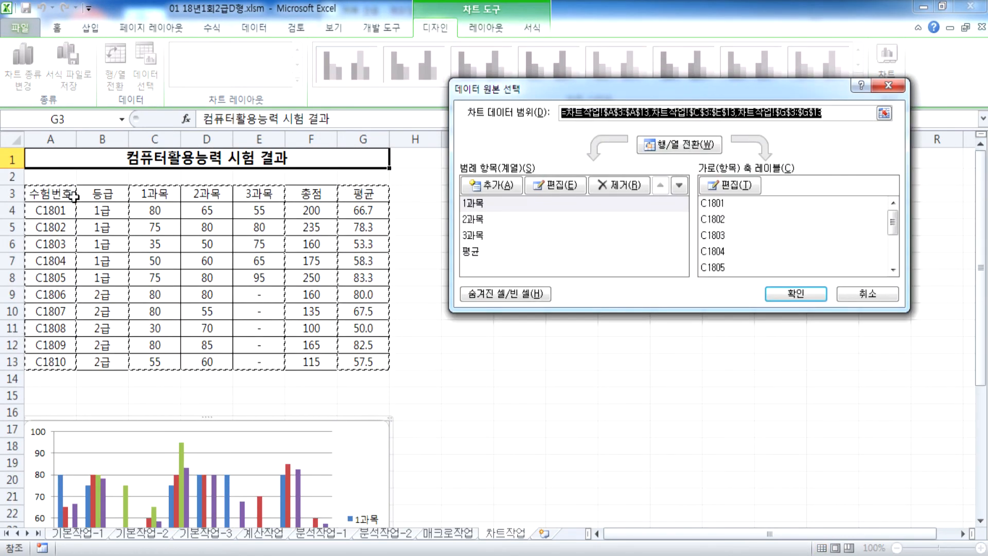
left_click_drag(67, 194, 60, 279)
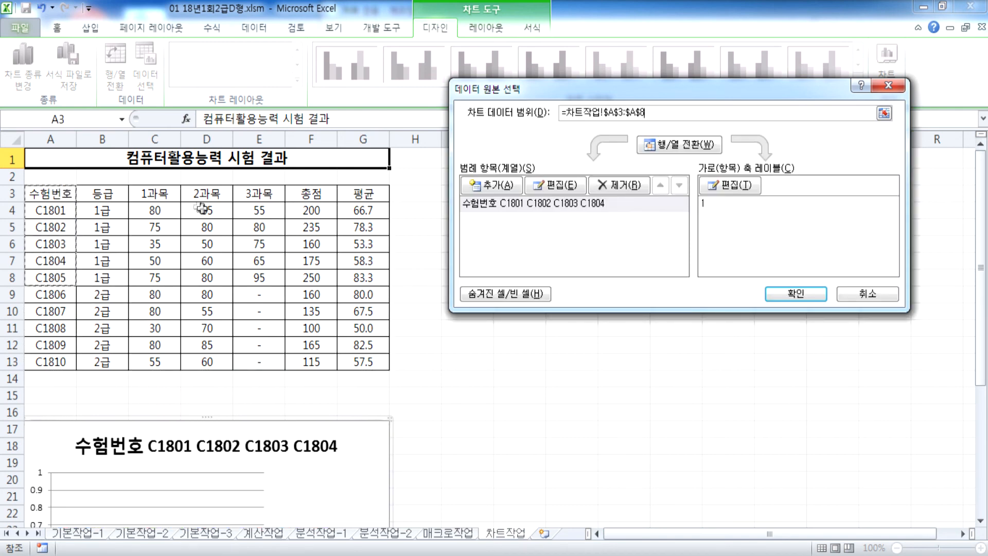
left_click_drag(152, 193, 262, 278)
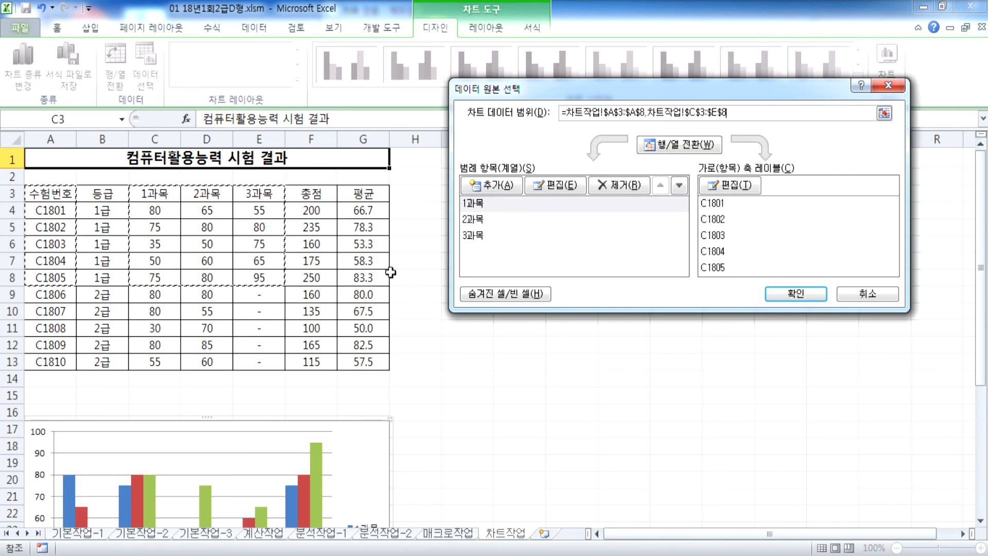
scroll(210, 342, "down", 2)
scroll(270, 385, "down", 2)
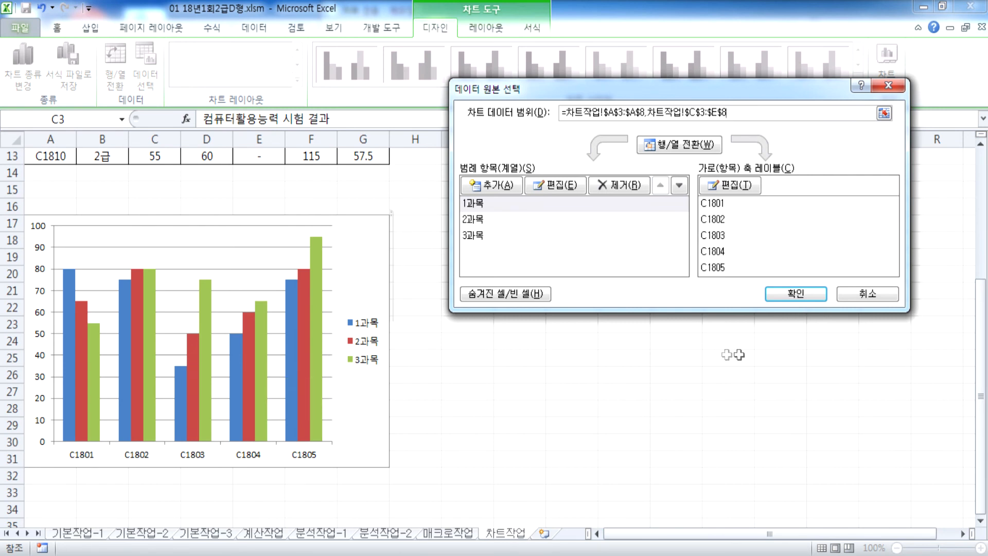
left_click(786, 290)
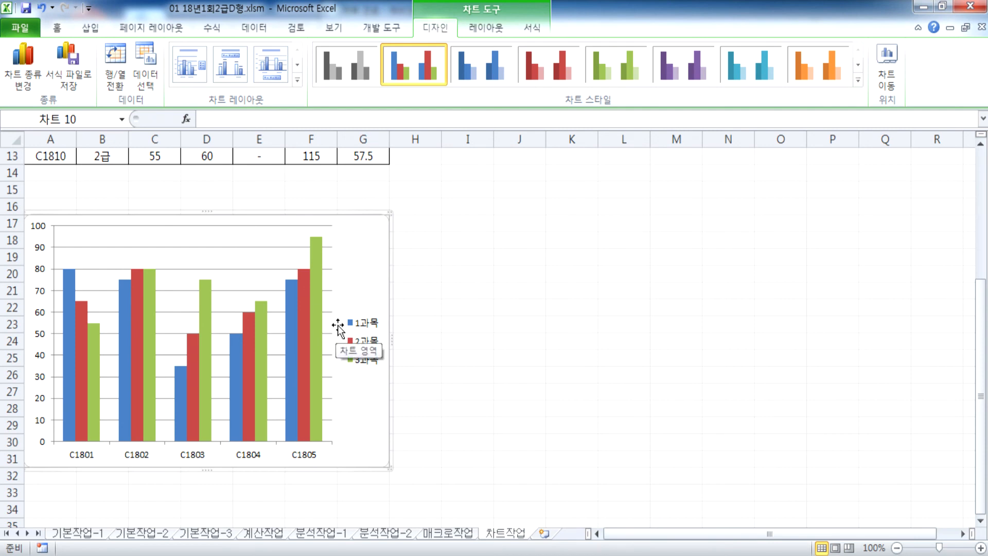
Step: Change the chart type to Line with Markers
left_click(30, 60)
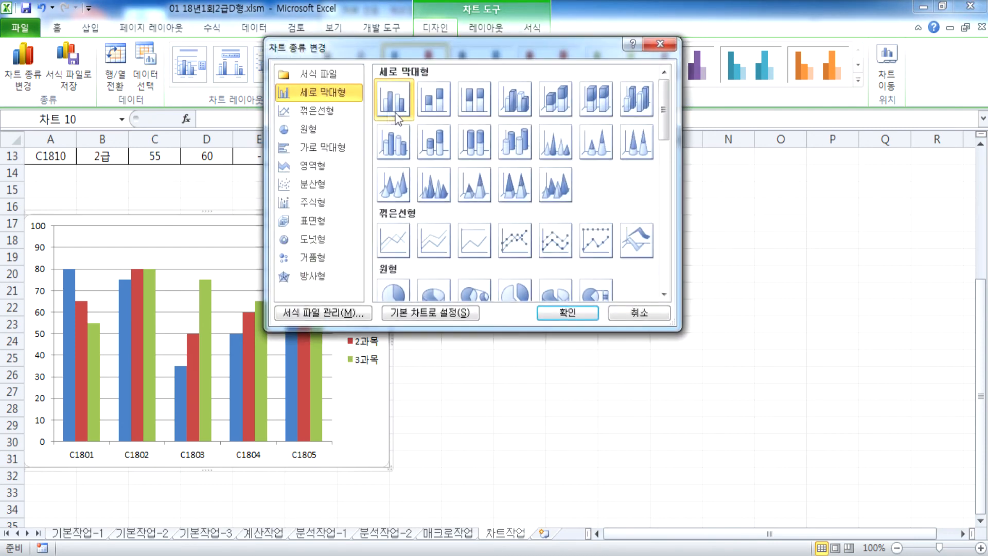
left_click(317, 110)
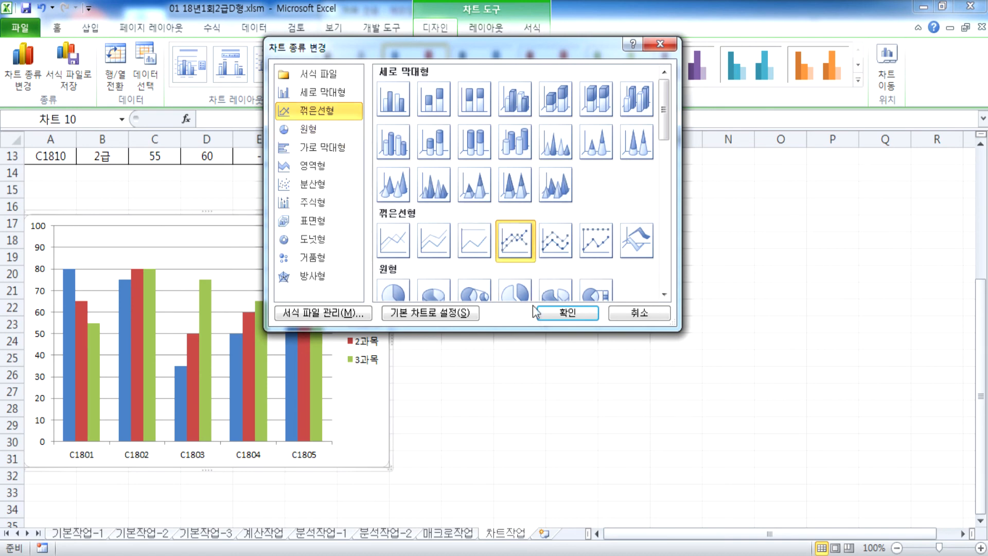
left_click(562, 313)
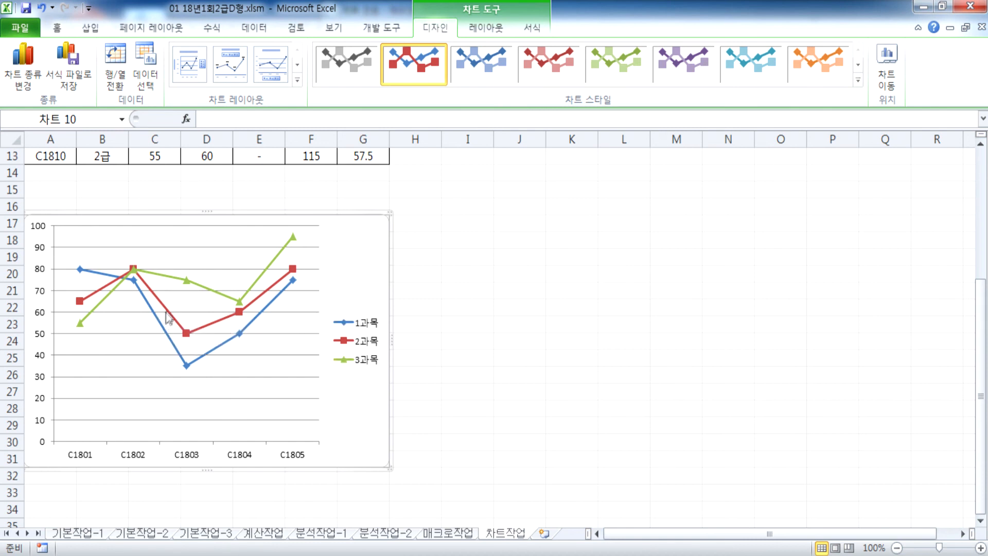
mouse_move(290, 295)
Step: Add a chart title above the chart and a vertical title on the value axis
left_click(486, 27)
left_click(242, 83)
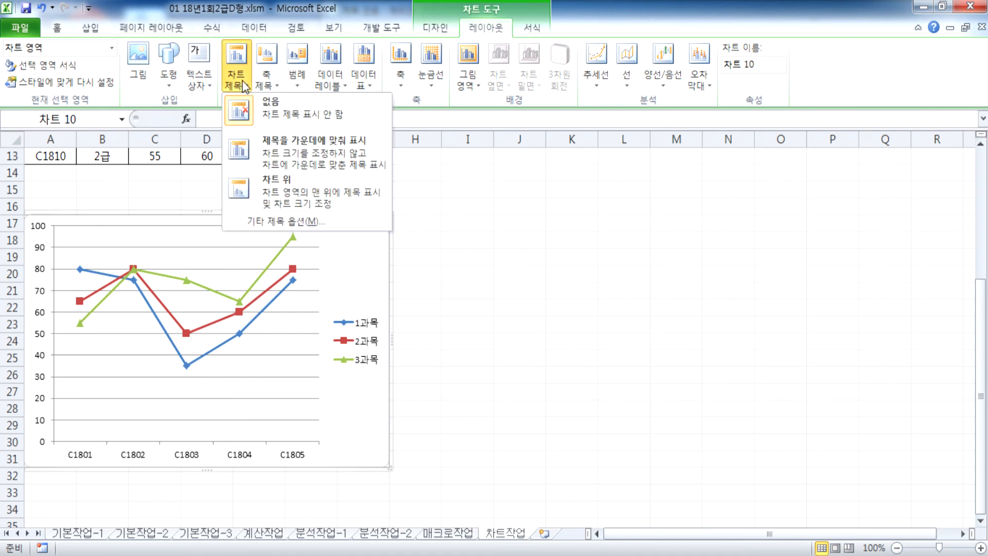
left_click(273, 198)
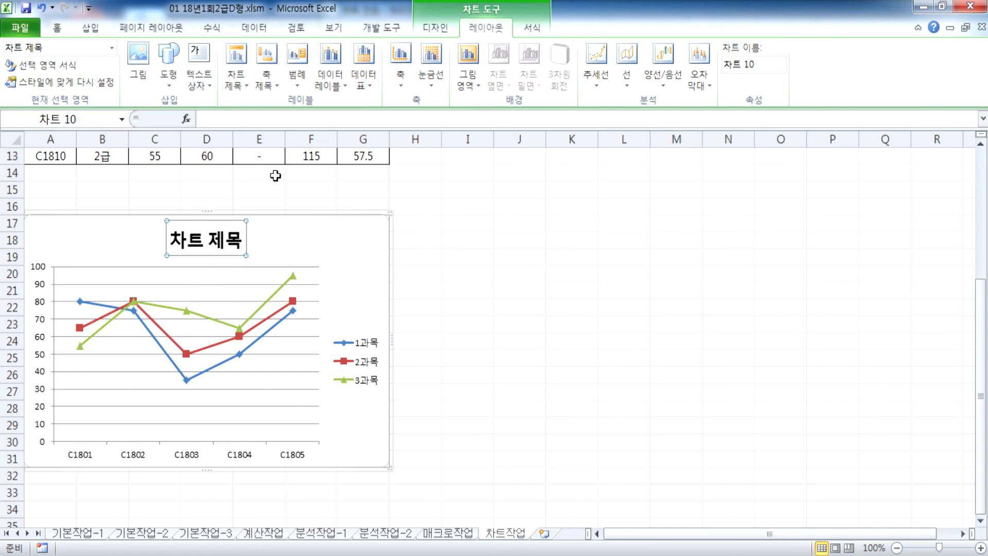
left_click(274, 84)
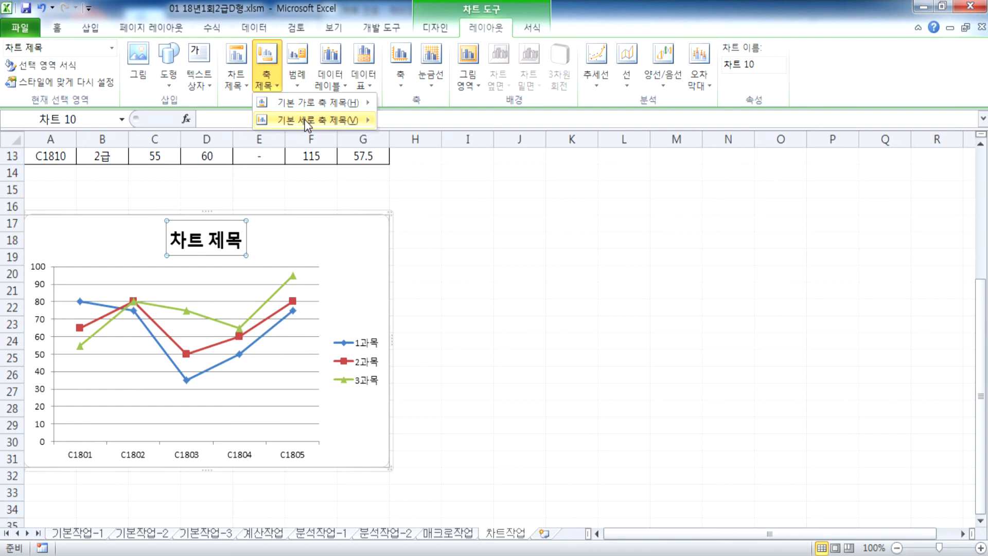
mouse_move(308, 120)
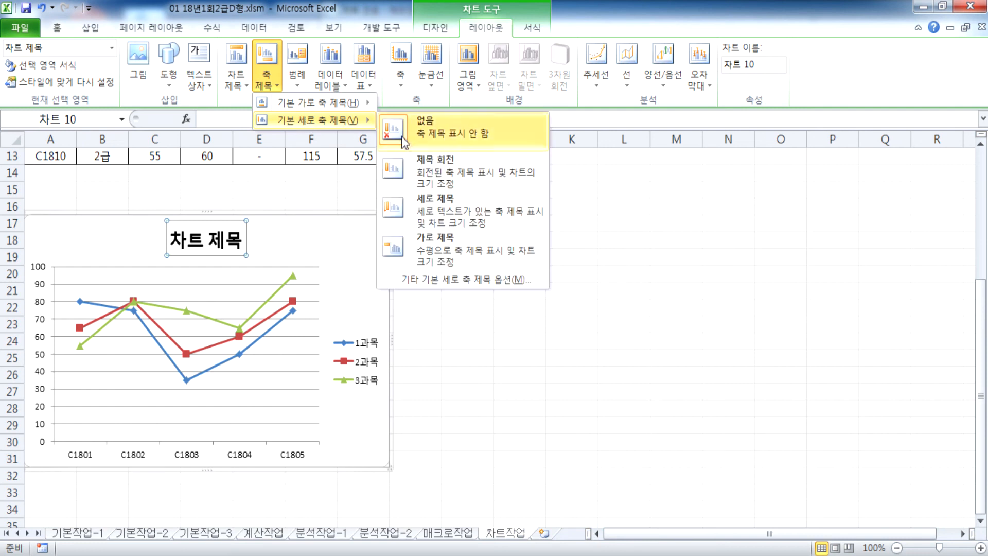
left_click(423, 210)
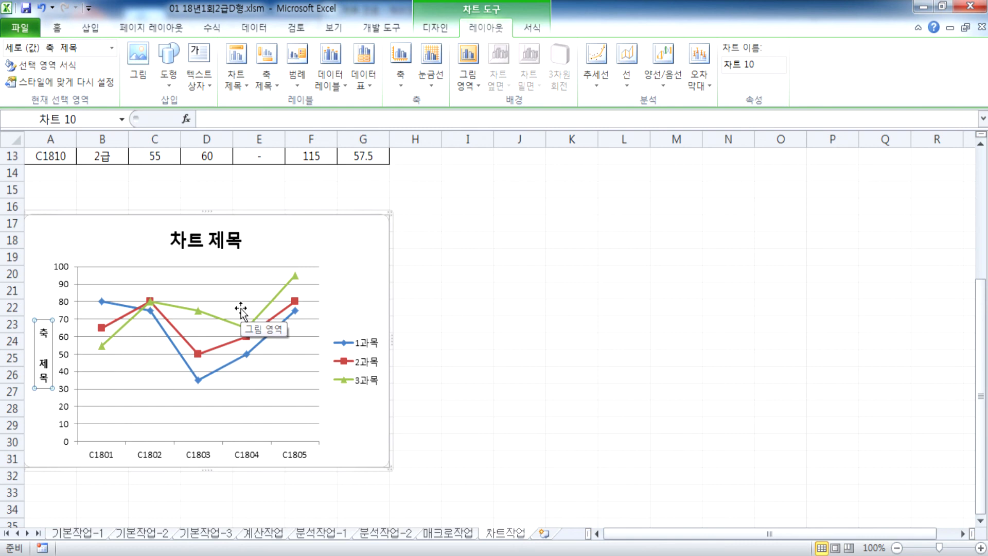
Step: Enter 컴퓨터활용능력1급 과목별 득점 as the chart title and 점수 as the axis title
left_click(192, 237)
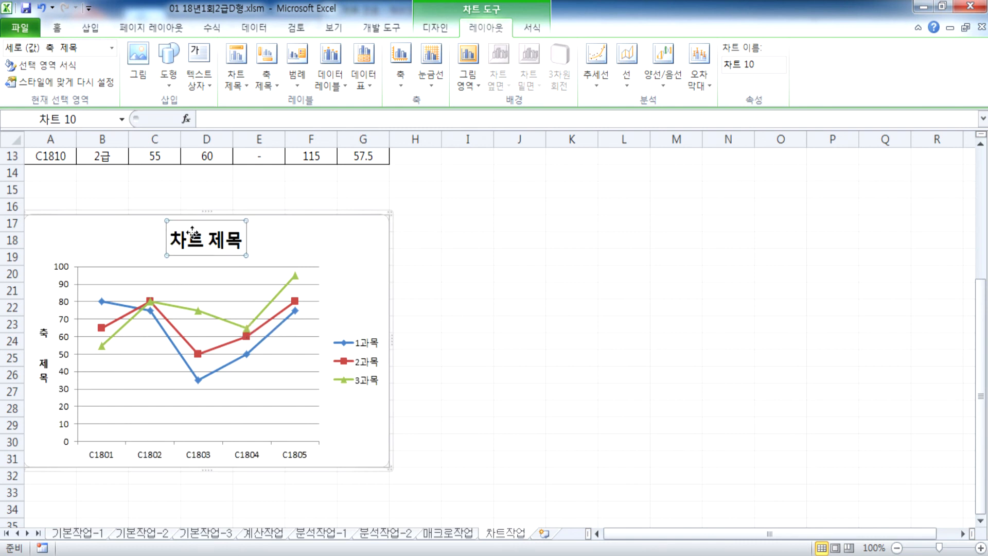
left_click(222, 242)
key("Home")
type("컴퓨")
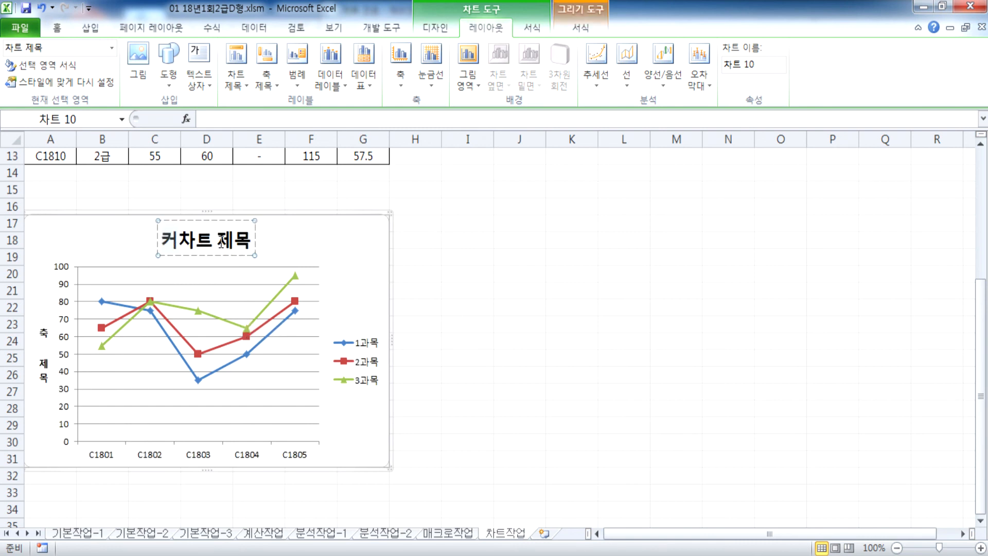
type("터활용능력")
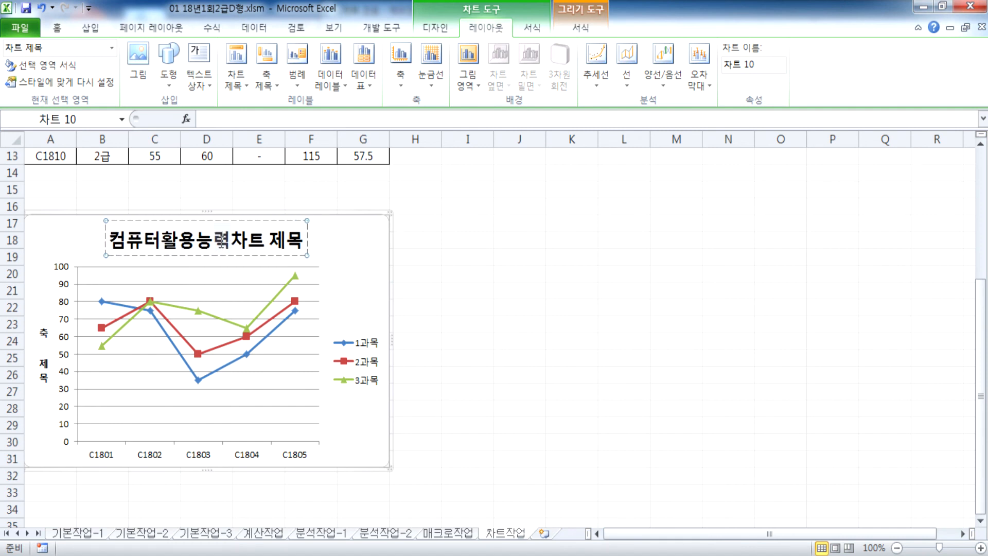
type("1급 과목ㅂ")
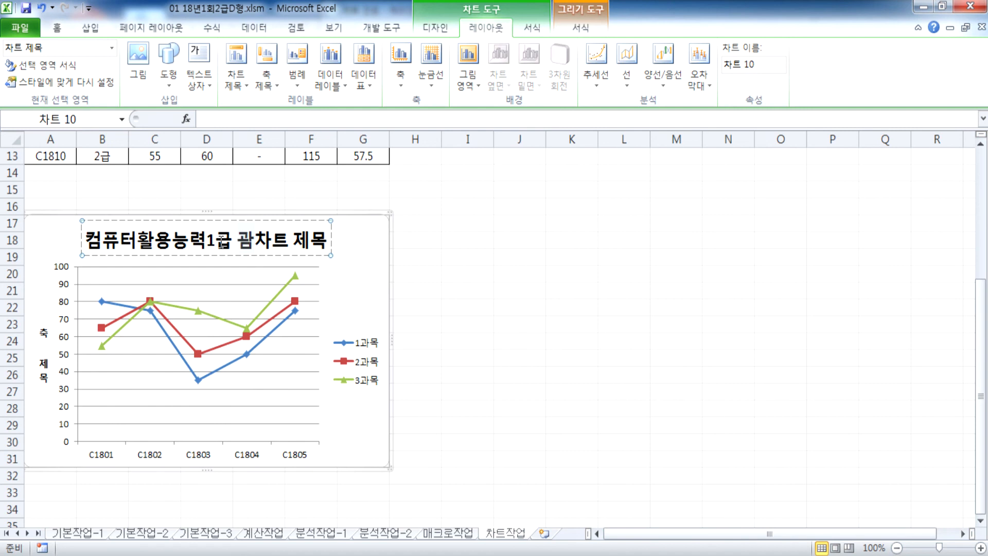
type("별 ")
type("득점")
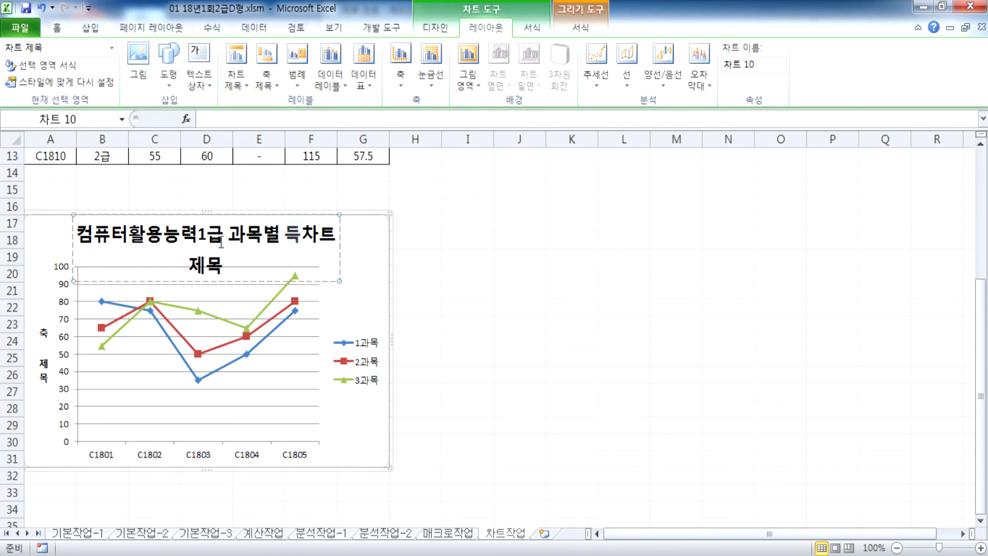
key("Delete")
key("Delete")
key("Delete")
key("Delete")
key("Delete")
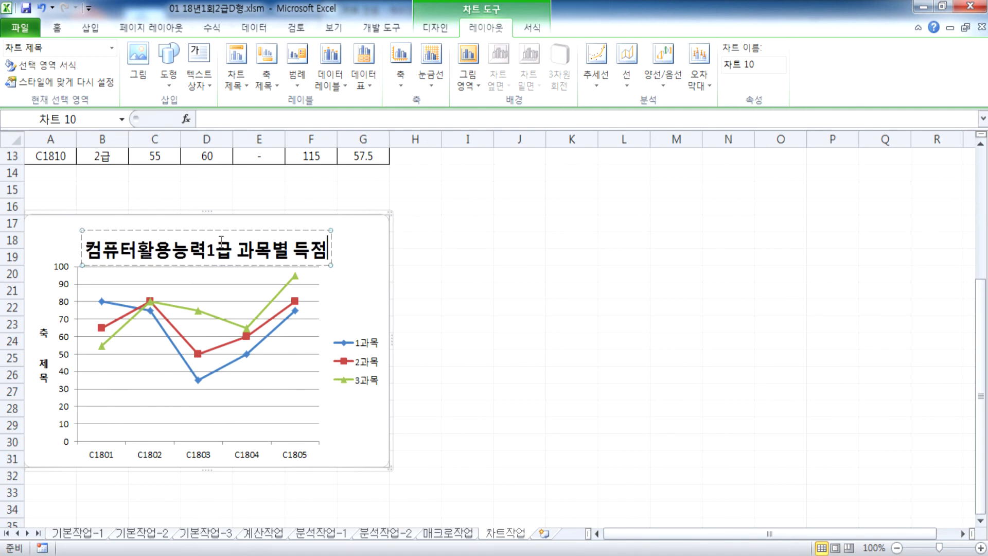
left_click(44, 358)
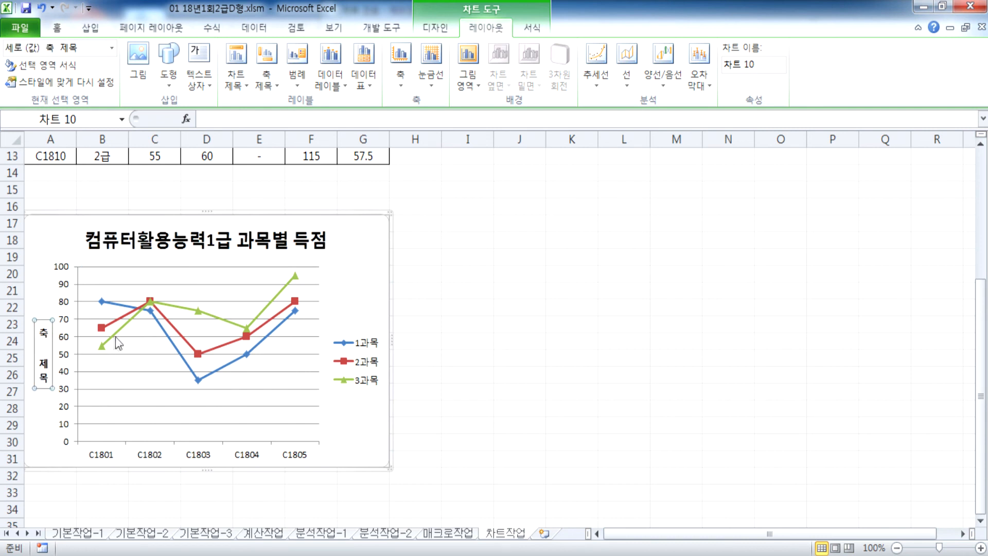
type("점수")
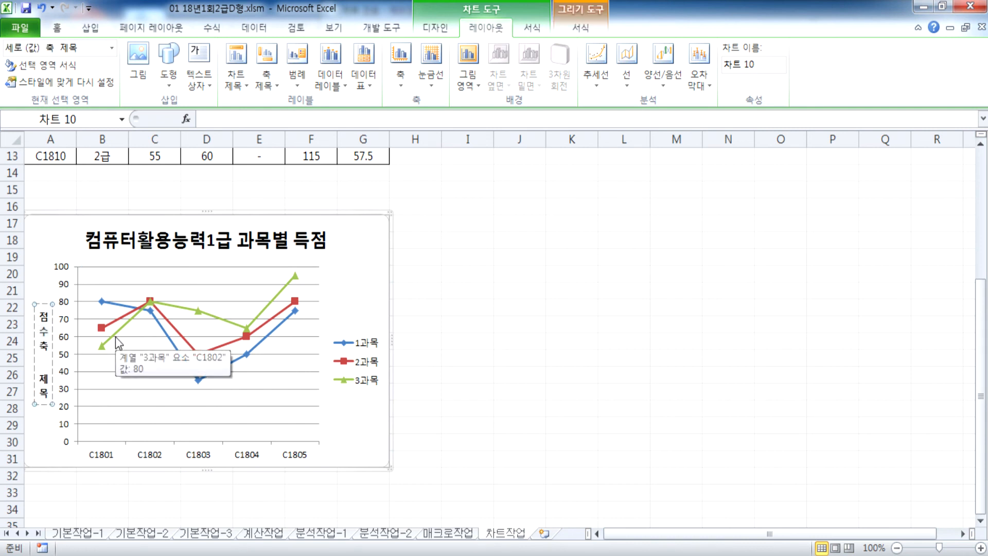
key("Delete")
key("Delete")
key("Delete")
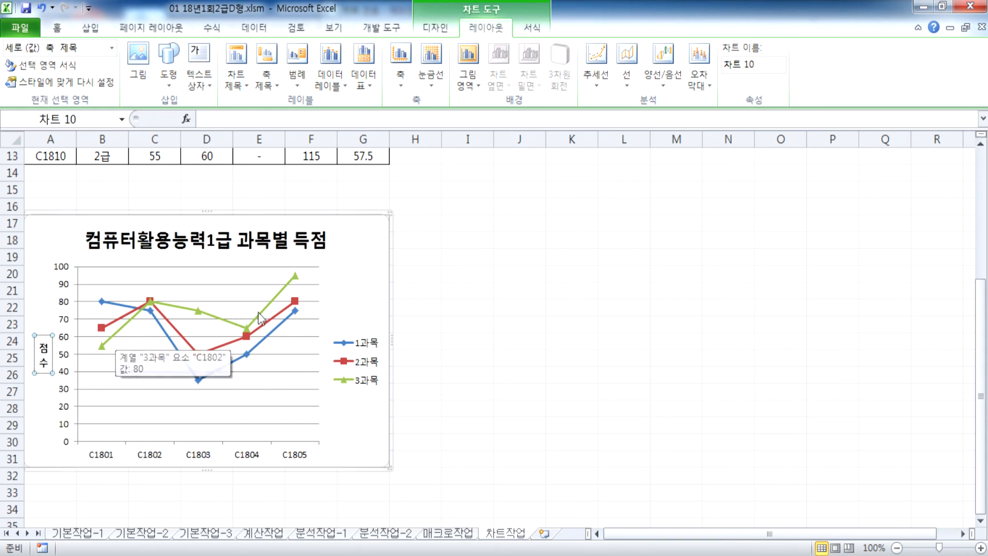
left_click(347, 281)
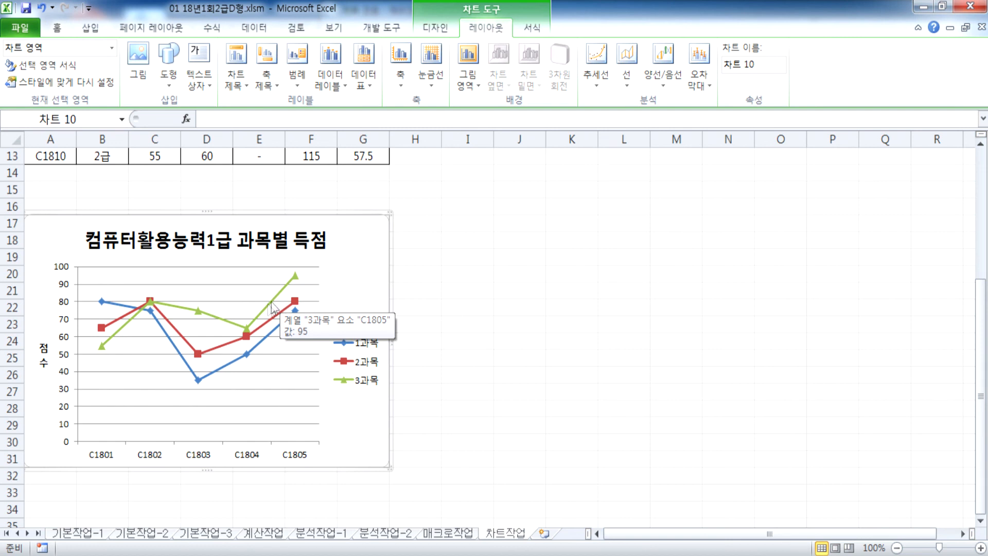
Step: Label only 3과목's C1805 point with its value 95, placed to the right
left_click(296, 280)
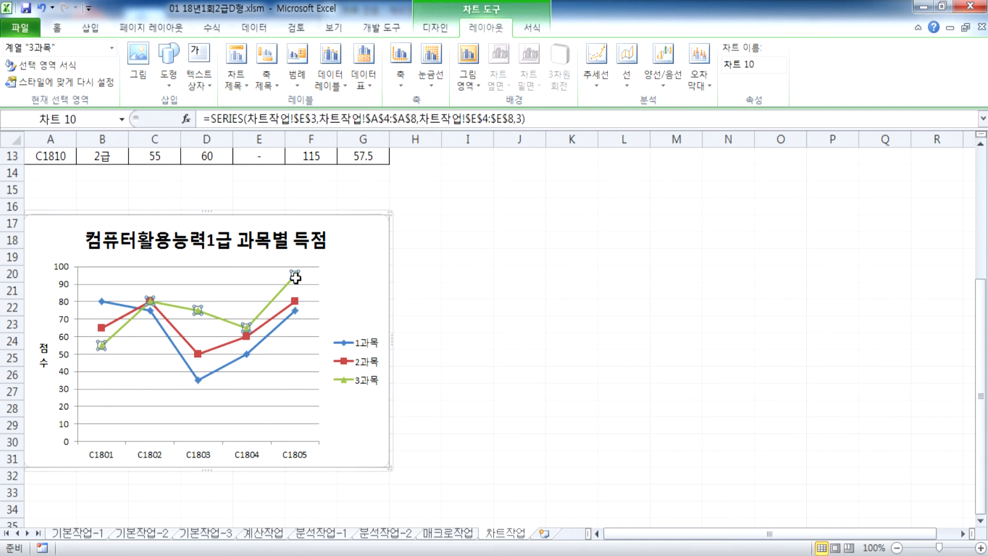
left_click(294, 278)
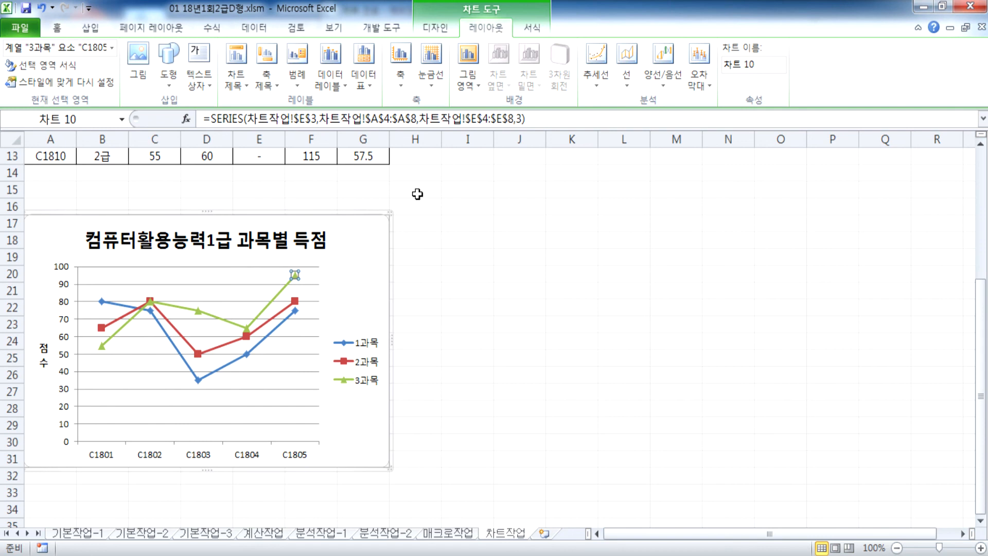
left_click(337, 85)
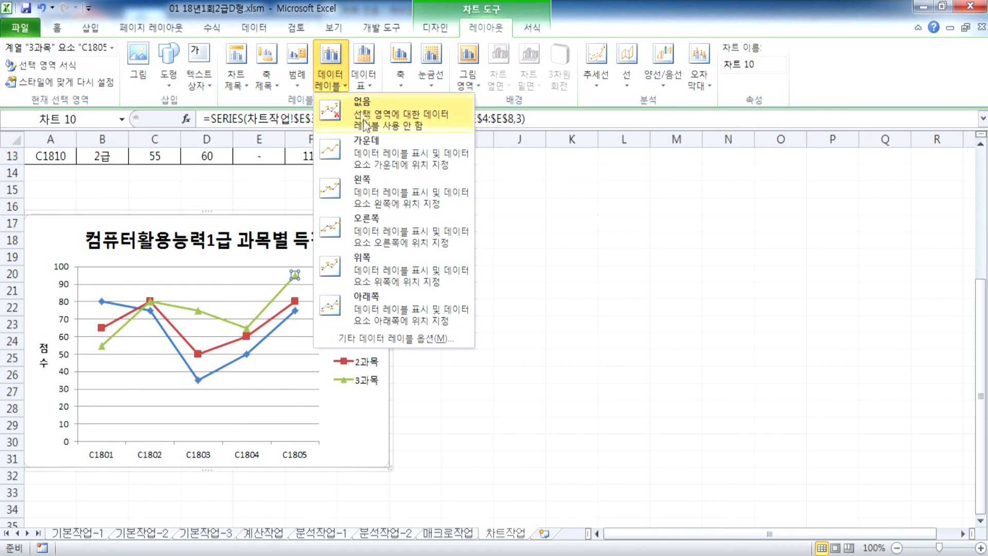
left_click(372, 230)
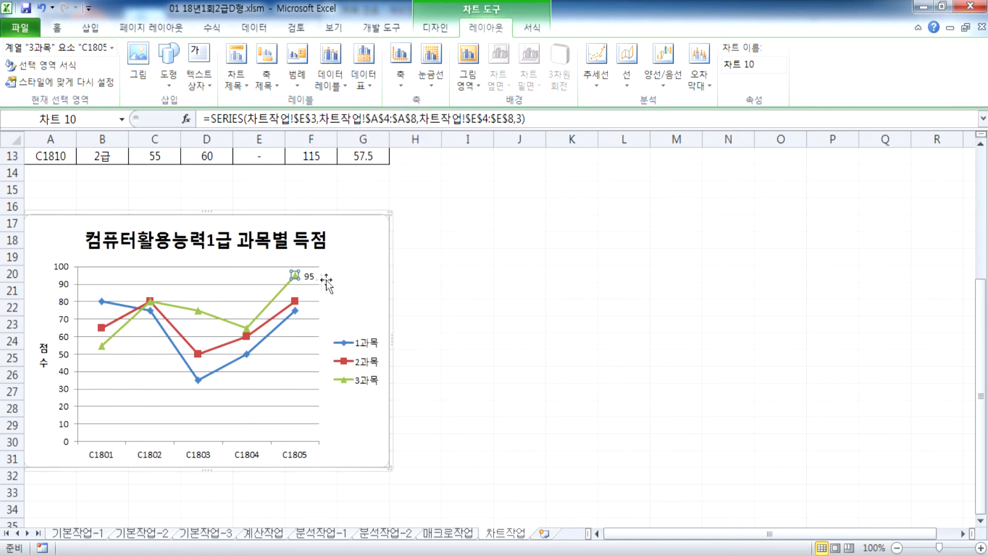
left_click(322, 278)
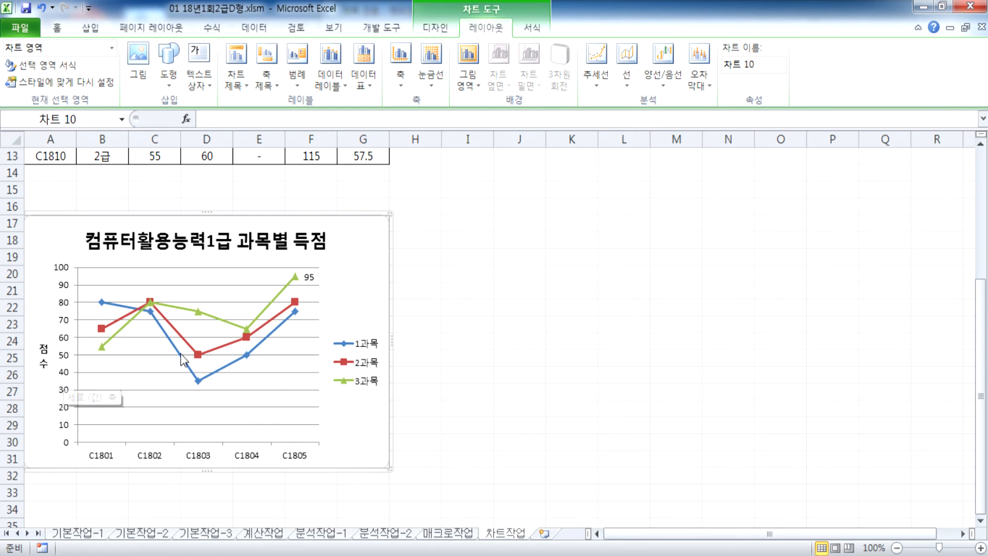
Step: Open Format Axis for the value axis and fix its minimum at 30
double_click(65, 288)
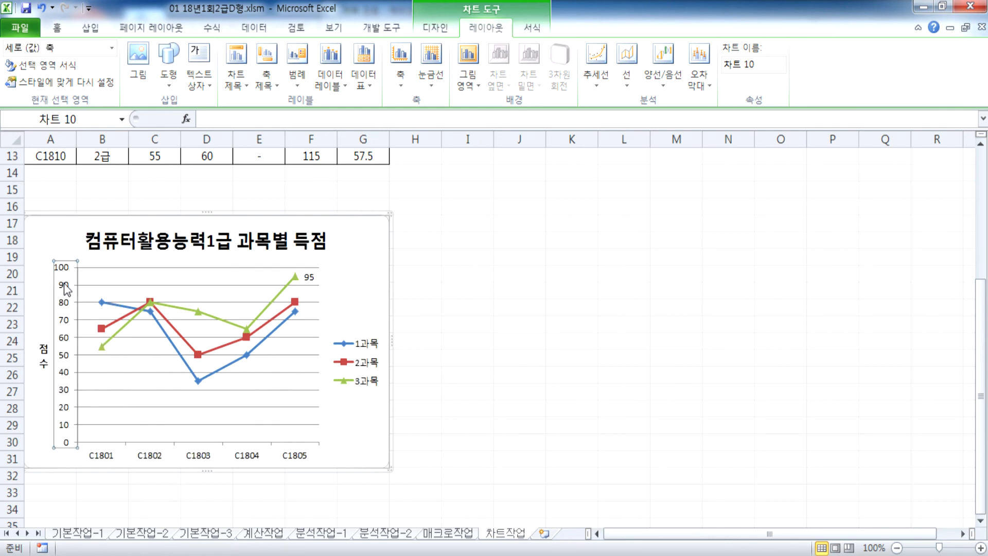
left_click_drag(466, 86, 548, 50)
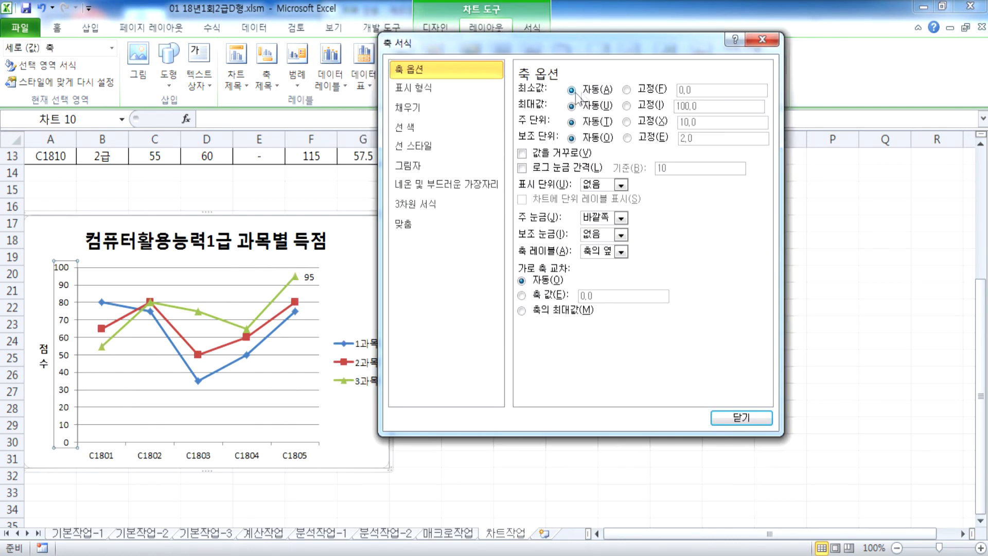
left_click_drag(705, 93, 643, 96)
type("30")
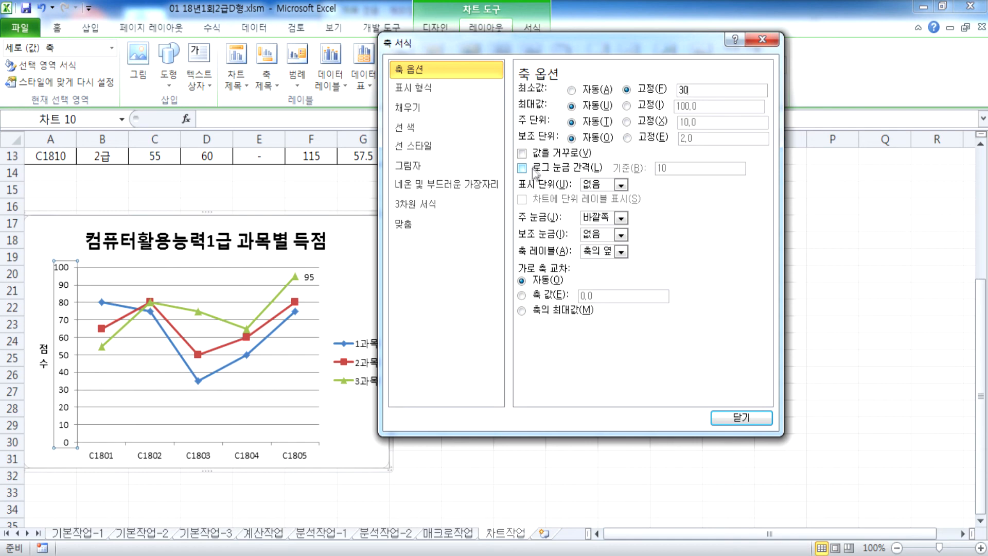
Step: Set the value axis to reverse order, keeping automatic horizontal axis crossing
left_click(522, 153)
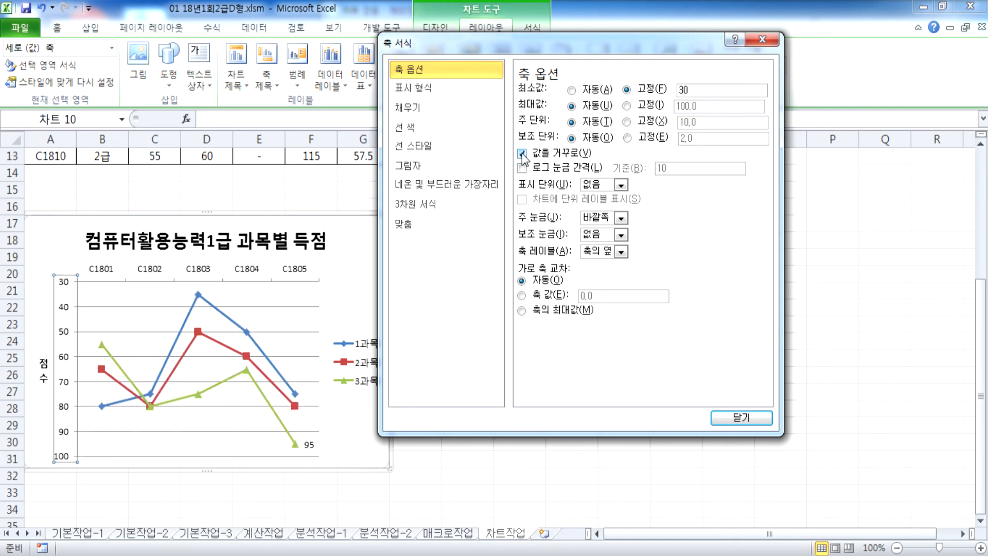
left_click(522, 153)
left_click(521, 153)
left_click(521, 154)
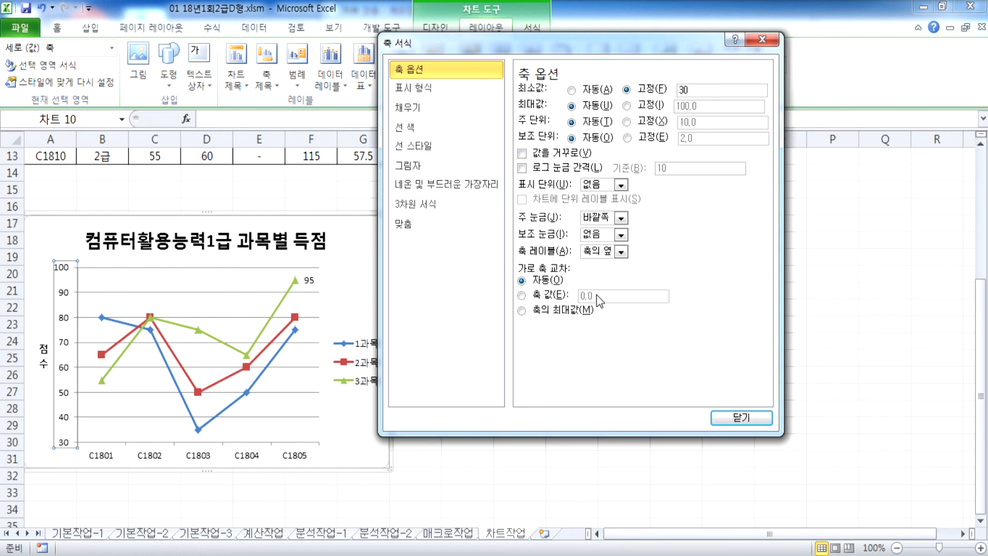
left_click(522, 296)
left_click(541, 282)
left_click(521, 153)
left_click(57, 252)
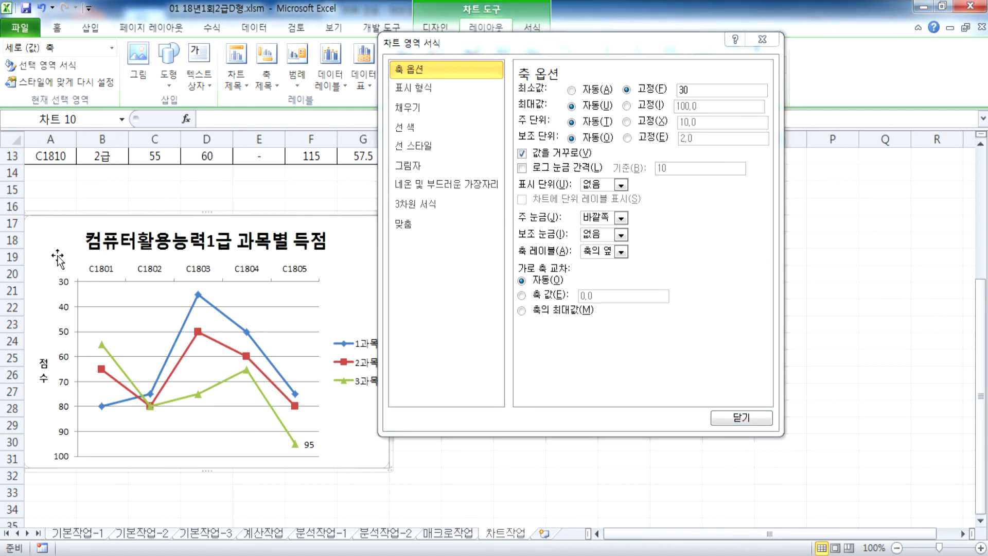
left_click(106, 279)
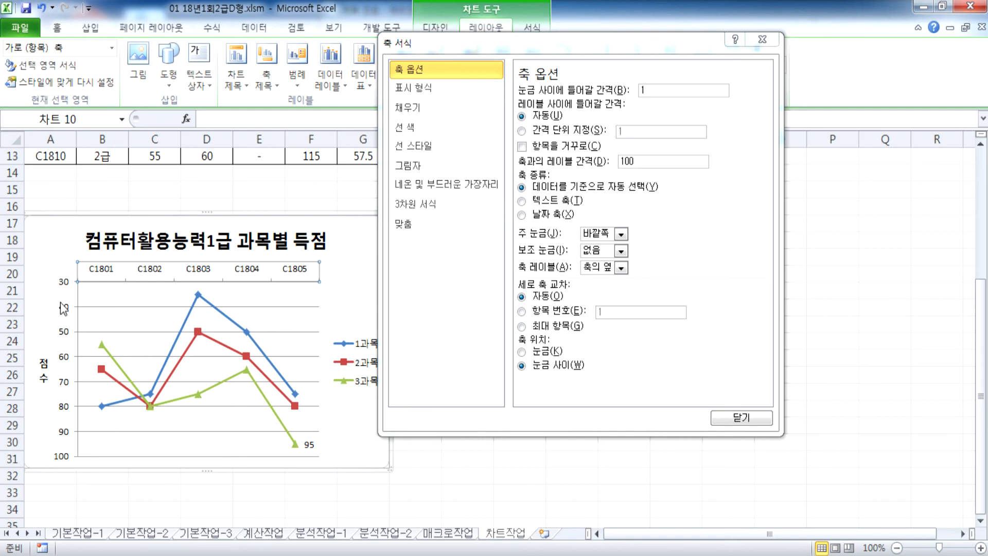
Step: Close and reopen the value-axis settings, confirm reverse order stays on, then close them
left_click_drag(438, 42, 529, 55)
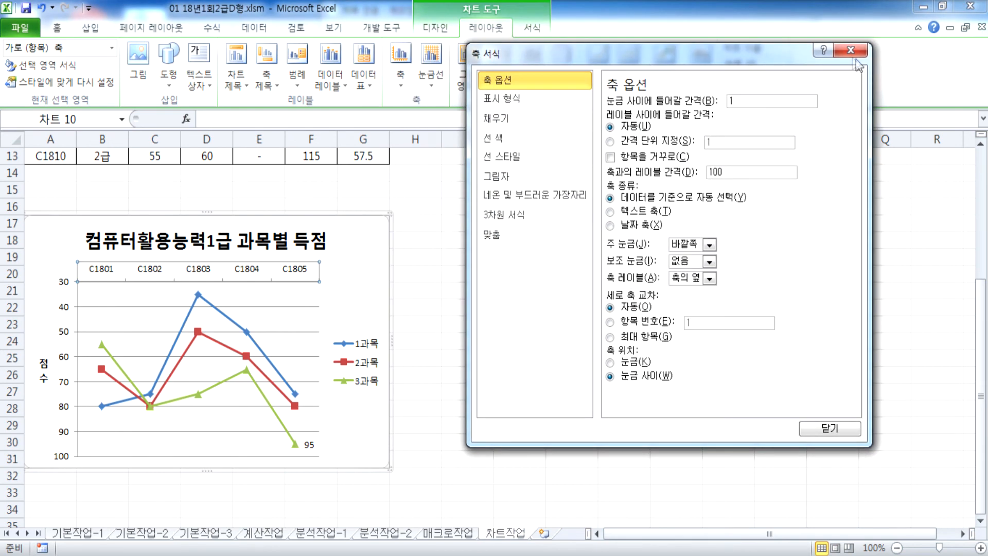
key("Escape")
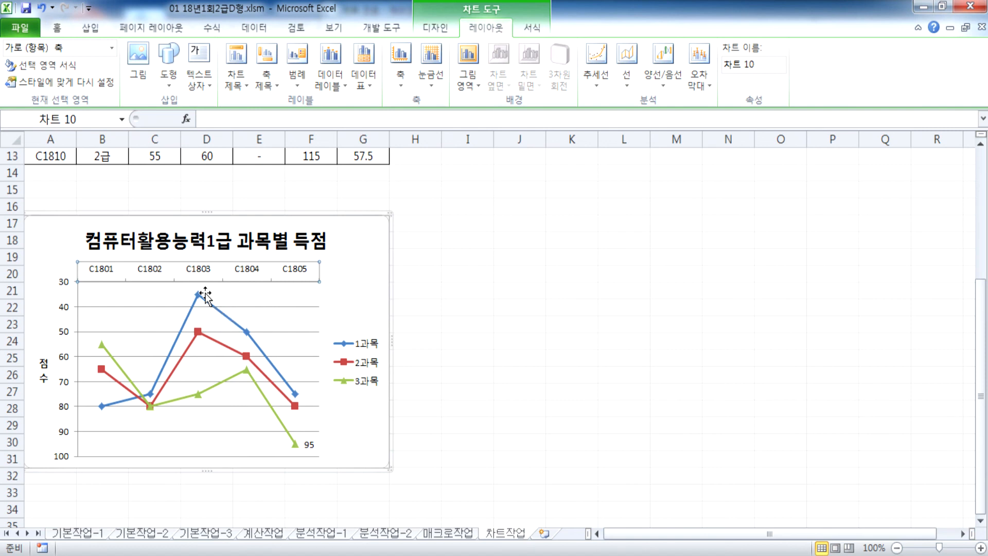
double_click(63, 311)
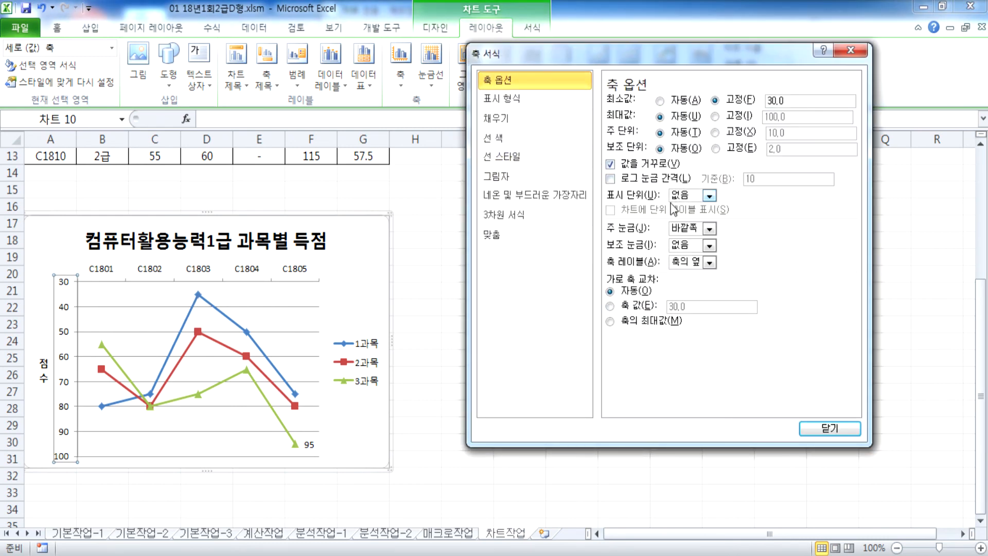
left_click(636, 168)
left_click(636, 167)
left_click(818, 428)
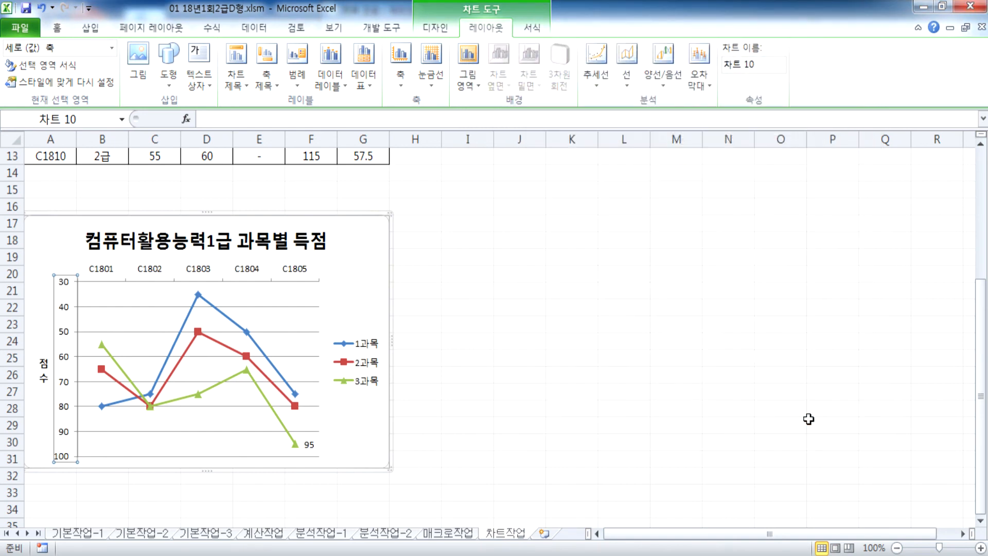
left_click(414, 555)
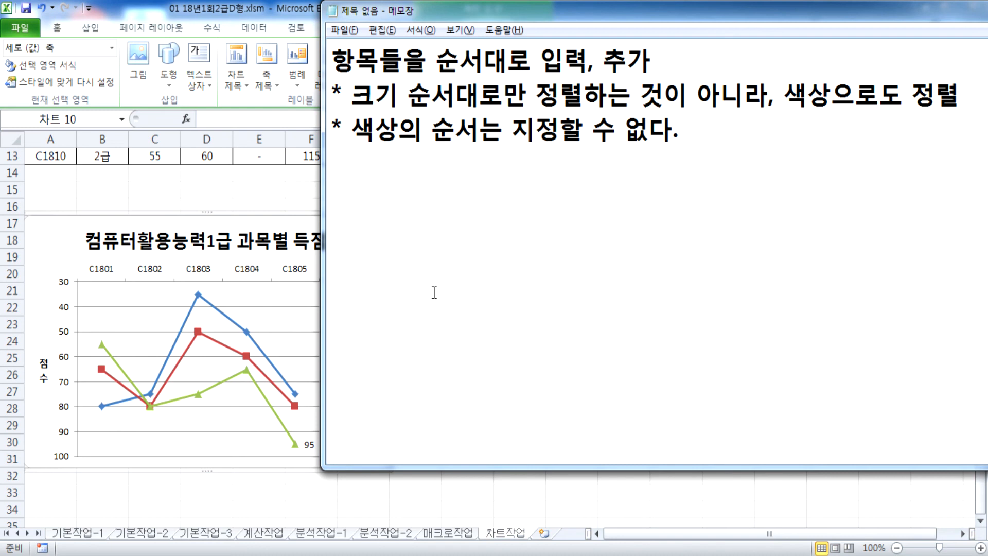
Step: Type the first Notepad lines: 차트 20, 매크로 20 and 계산작업 40
type("차트 20")
key("Return")
type("매크로 20")
key("Return")
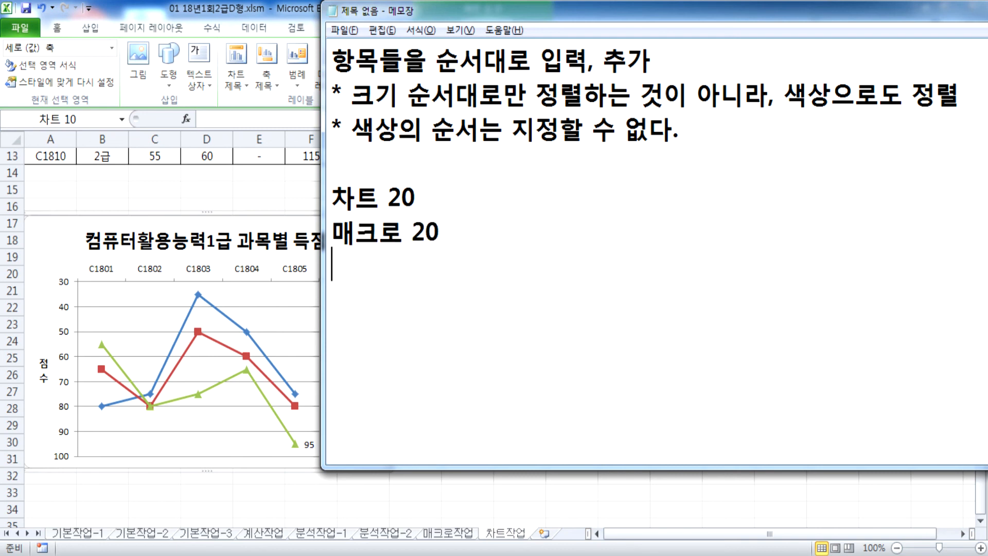
type("계산자ㄱㅇ버")
key("BackSpace")
type("없")
key("BackSpace")
type("40")
key("Return")
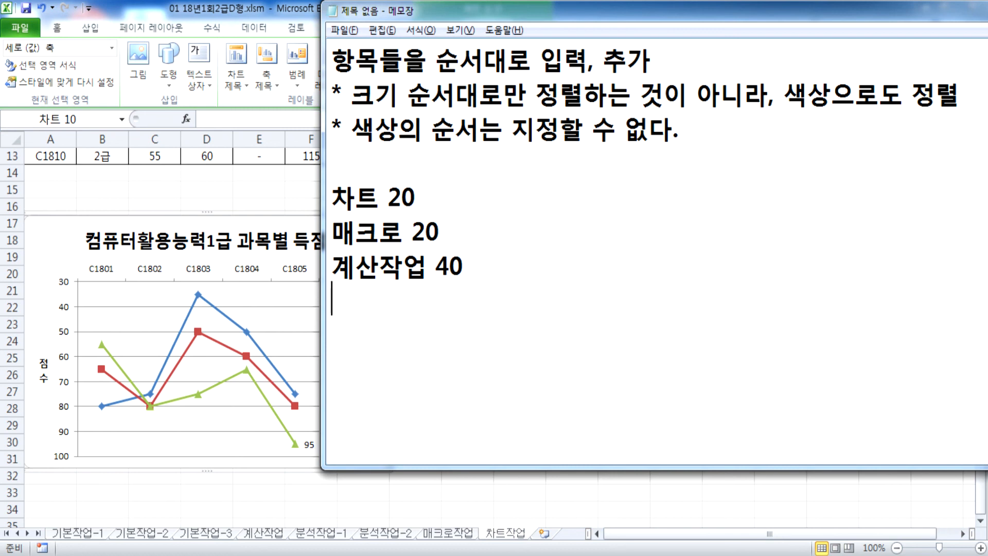
Step: Add 데이터 분석 20 and correct the 차트 and 매크로 scores to 10
type("데이터 분ㅅ")
type("ㅓㄱ")
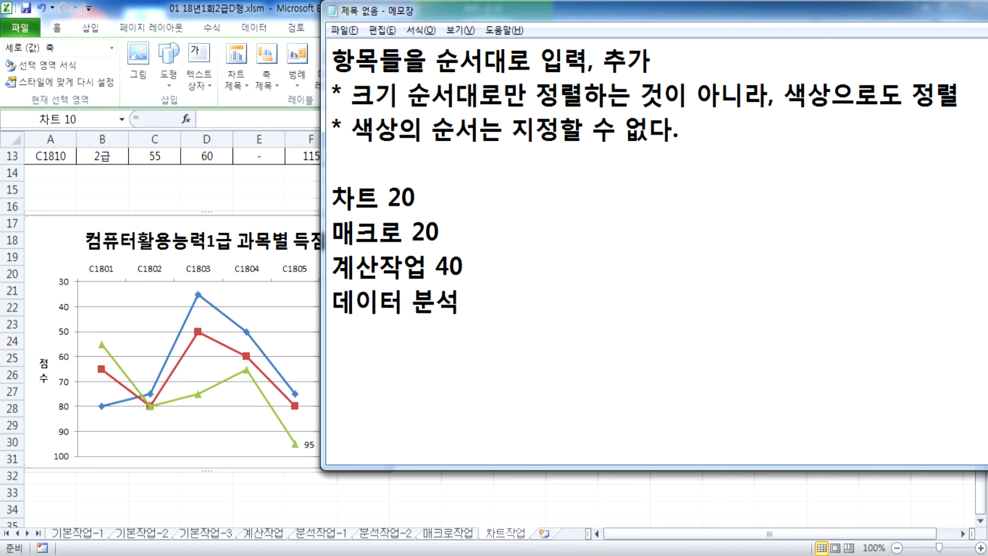
key("Up")
key("Up")
key("Up")
key("Up")
key("Up")
key("Down")
key("Down")
key("Right")
key("Right")
key("Right")
key("Delete")
type("1")
key("Down")
type("1")
key("Delete")
key("Down")
key("Down")
key("End")
type("20")
key("Return")
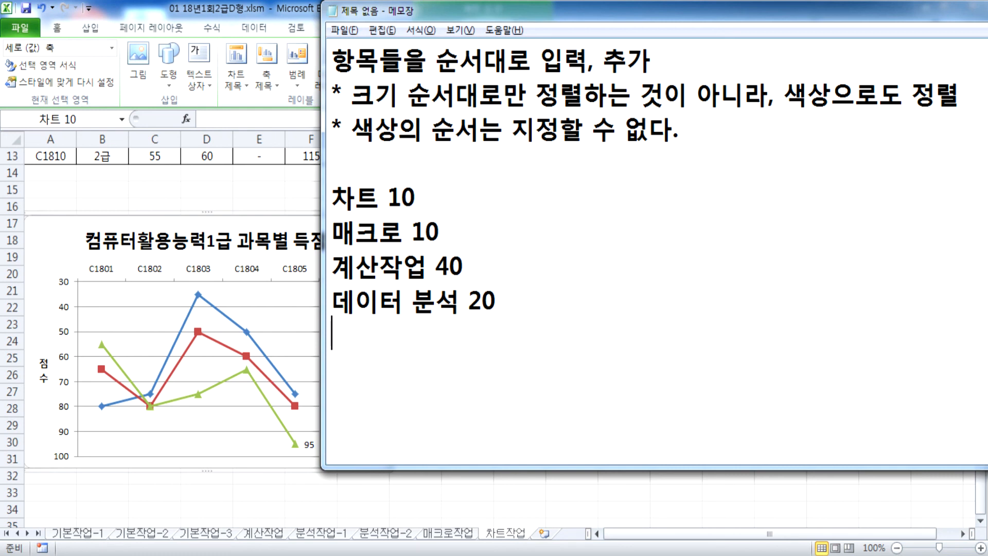
Step: Add the lines 데이터 입력 5, 서식 설정 10 and 고급필터 5
type("ㄷㅔㄷㅣㅌ")
key("BackSpace")
key("BackSpace")
type("ㅇㅣㅌㅓ ㅇㅣㅂㄹ")
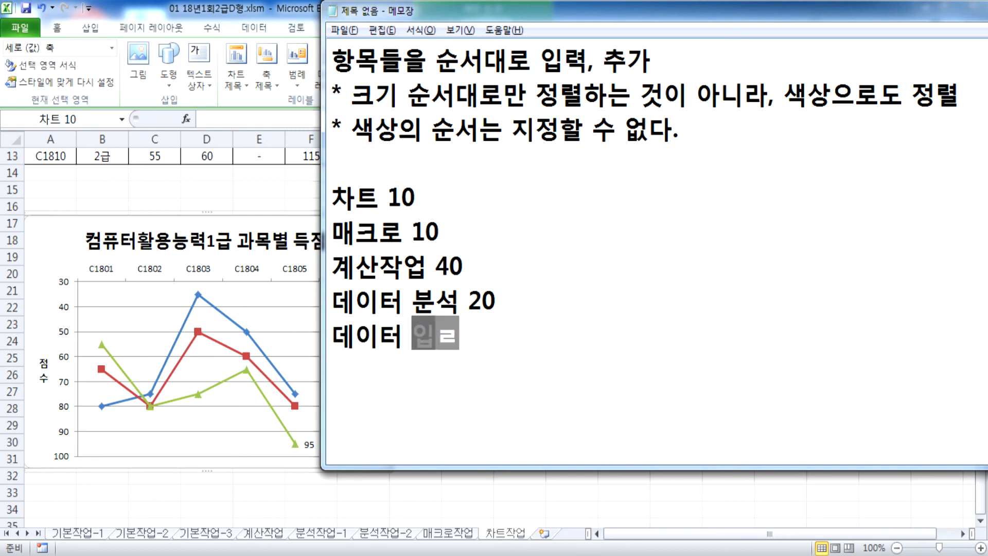
type("ㅕㄱ 5")
key("Return")
type("ㅅㅓㅅㅣㄱ ㅅㅓㄹㅈㅓㅇ 10")
key("Return")
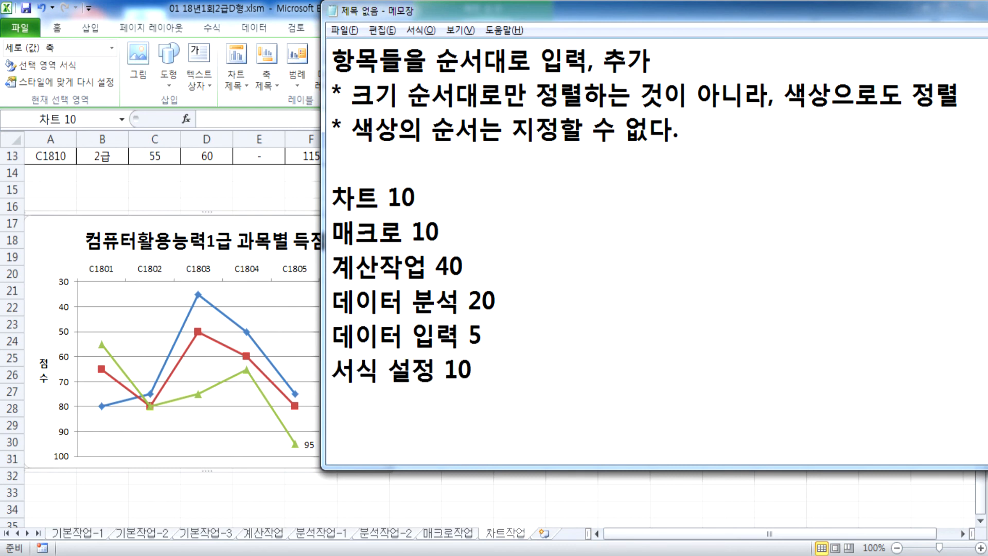
type("ㄱㅗㄱㅡㅂㅍㅣㄹ")
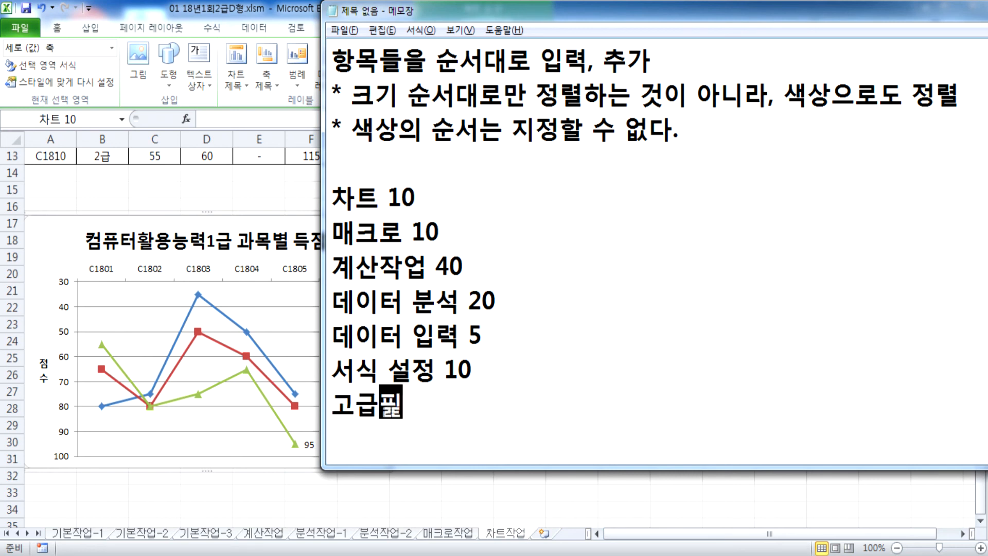
type("ㅌㅓ 5")
key("Return")
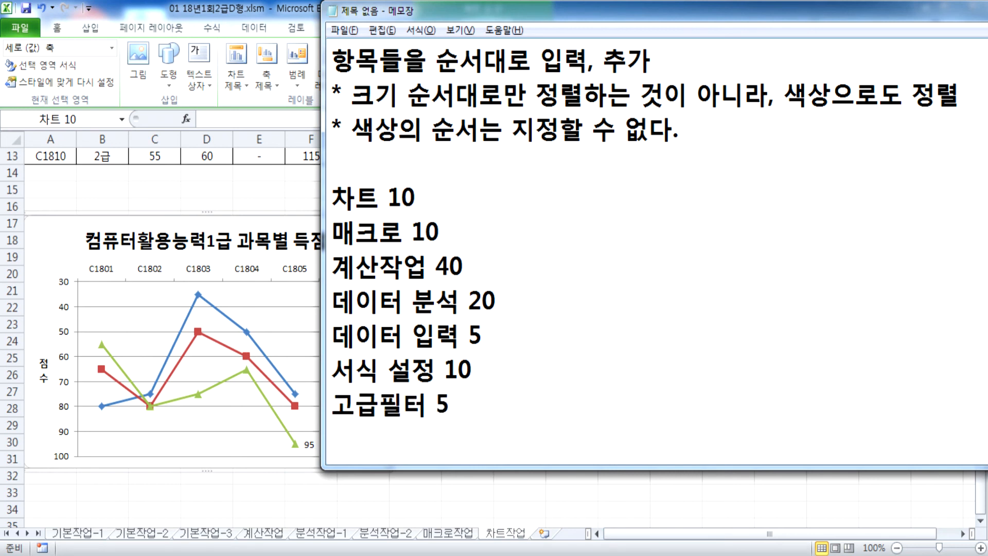
scroll(486, 268, "down", 1)
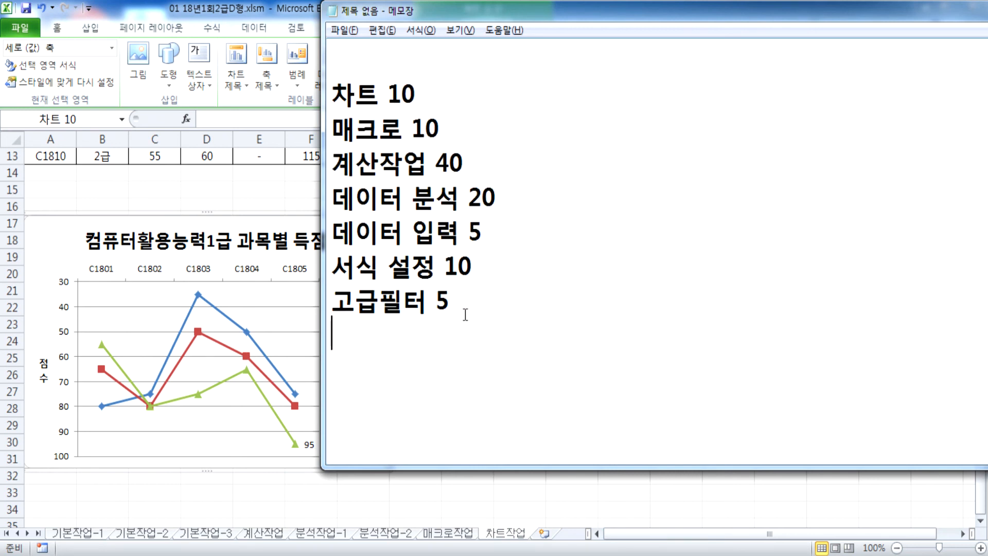